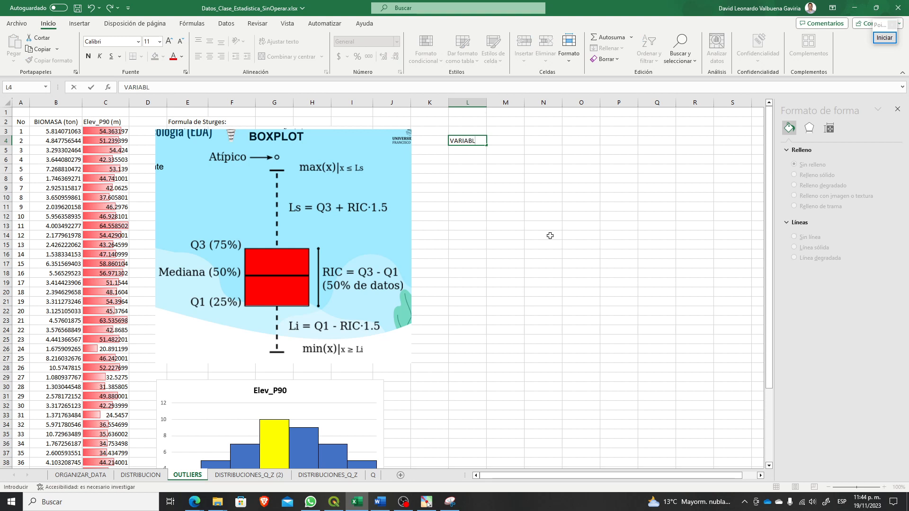
Step: Enter the headings VARIABLE in L4 and Elev_P90 (m) in M4, and widen column M
{"action": "key", "text": "Return"}
{"action": "key", "text": "Right"}
{"action": "key", "text": "Up"}
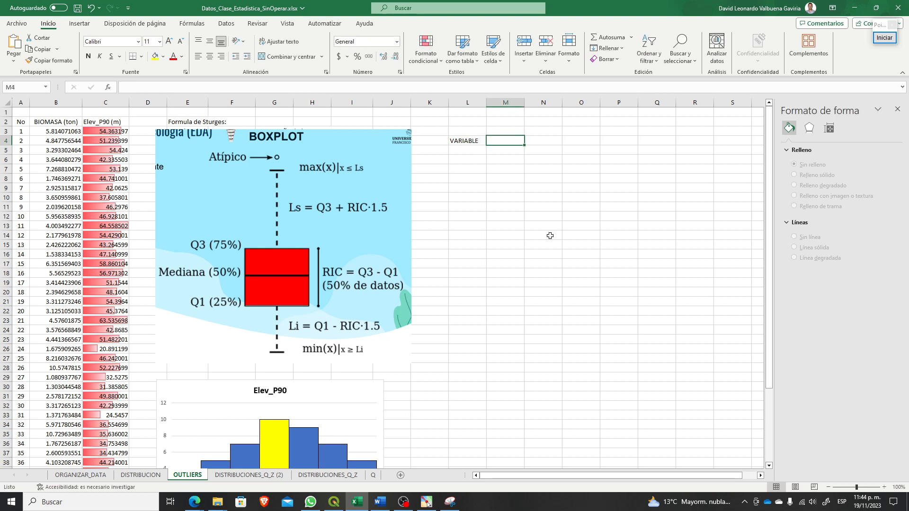
{"action": "type", "text": "Elev_P"}
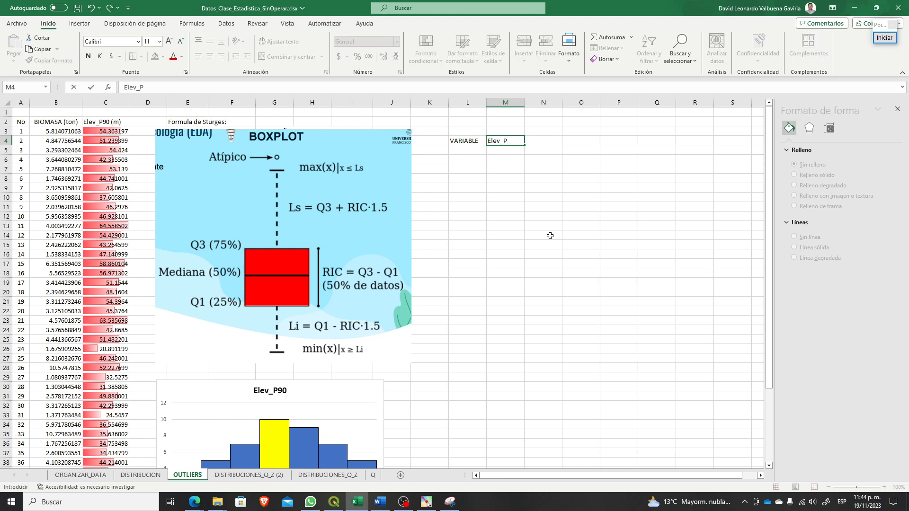
{"action": "type", "text": "90 (m"}
{"action": "key", "text": "Return"}
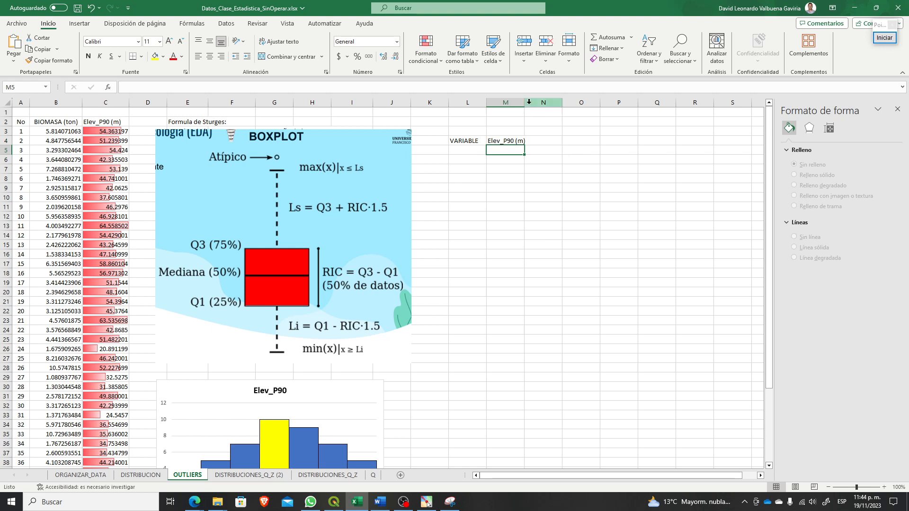
{"action": "left_click_drag", "start_coordinate": [529, 102], "coordinate": [541, 102]}
Step: List the row labels min, Q1, Q2, Q3 and Max in L5:L9 below the VARIABLE heading
{"action": "key", "text": "Left"}
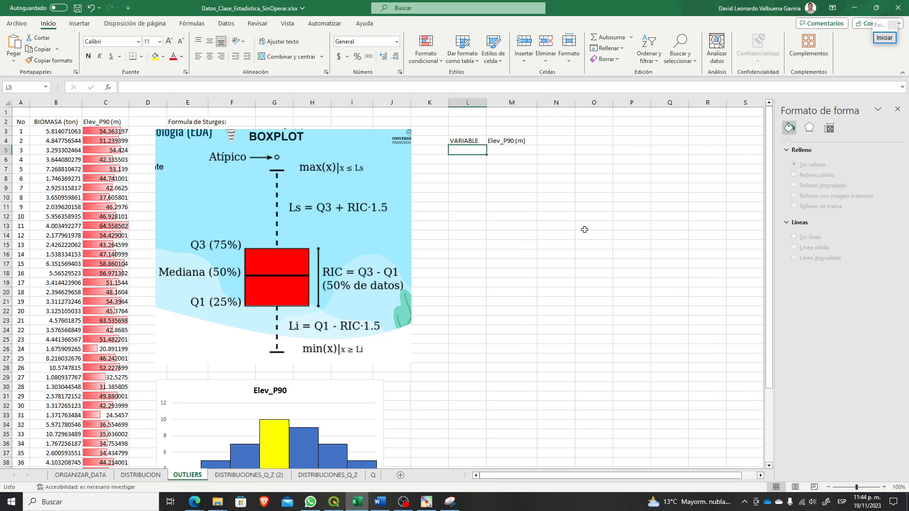
{"action": "type", "text": "min"}
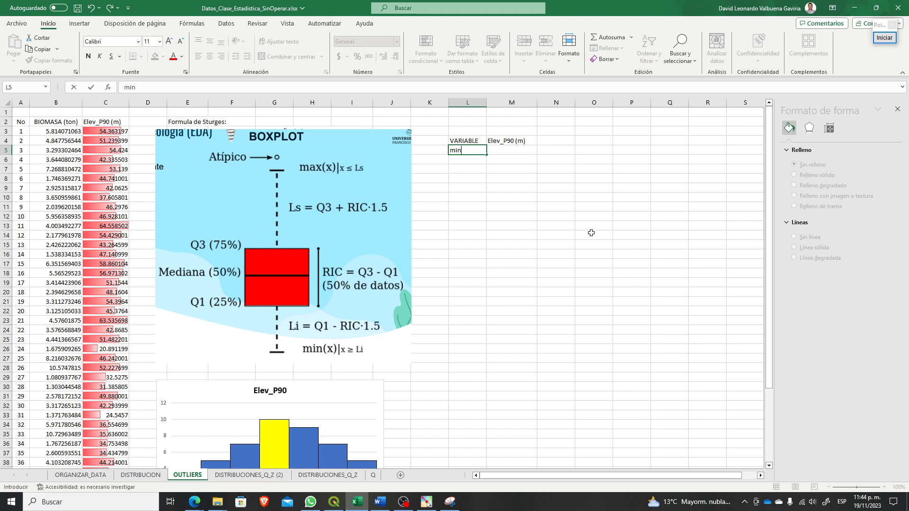
{"action": "key", "text": "Return"}
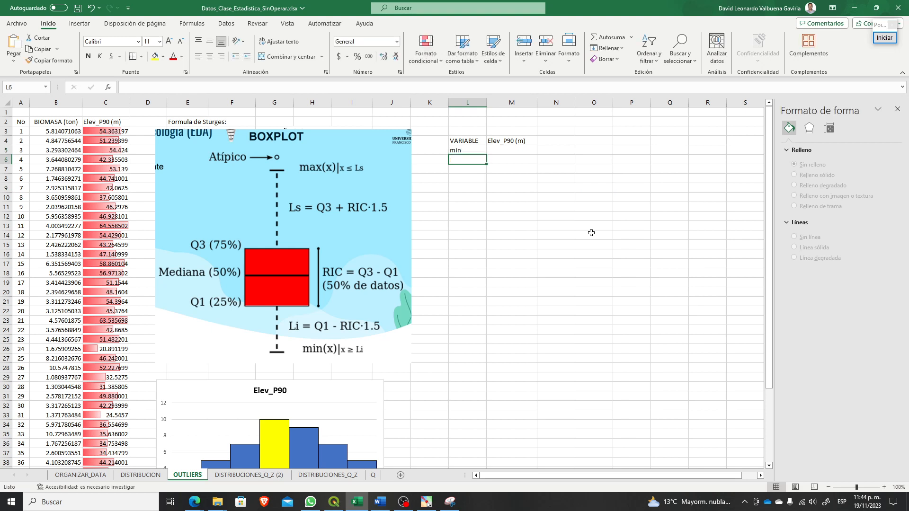
{"action": "type", "text": "Q1"}
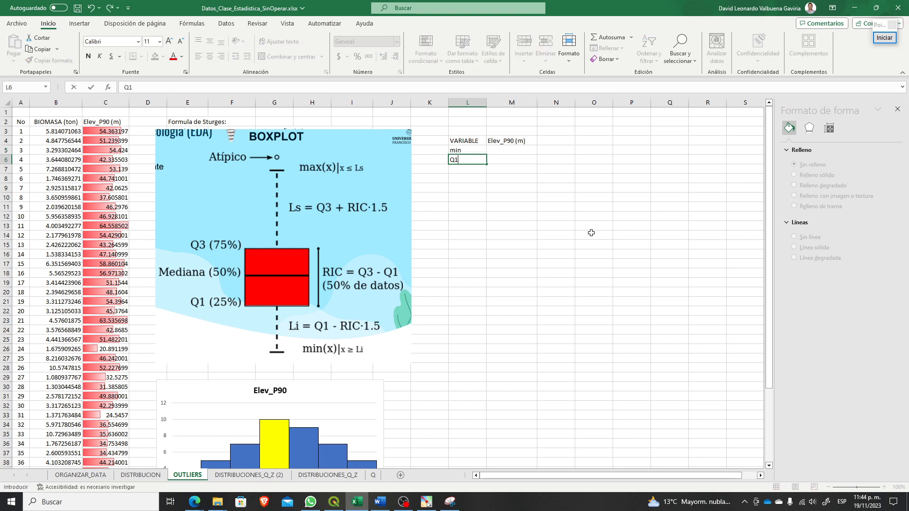
{"action": "key", "text": "Return"}
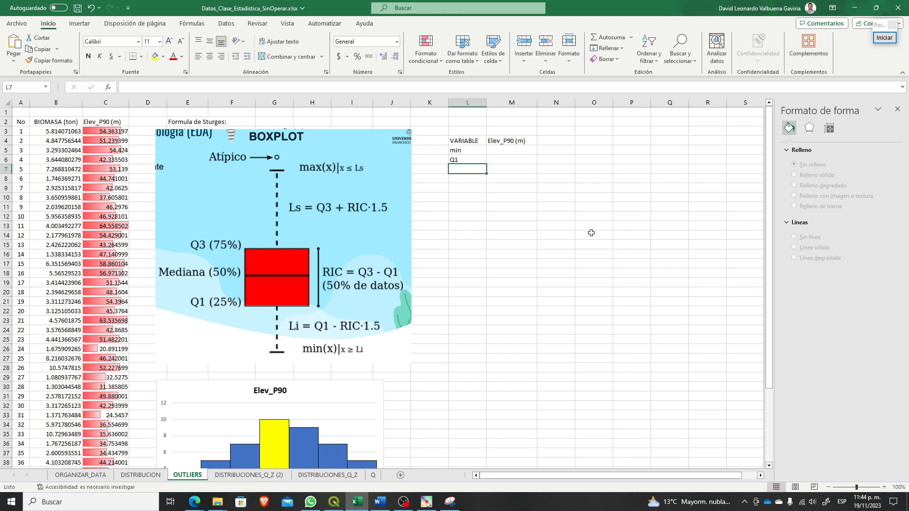
{"action": "type", "text": "Q2"}
{"action": "key", "text": "Return"}
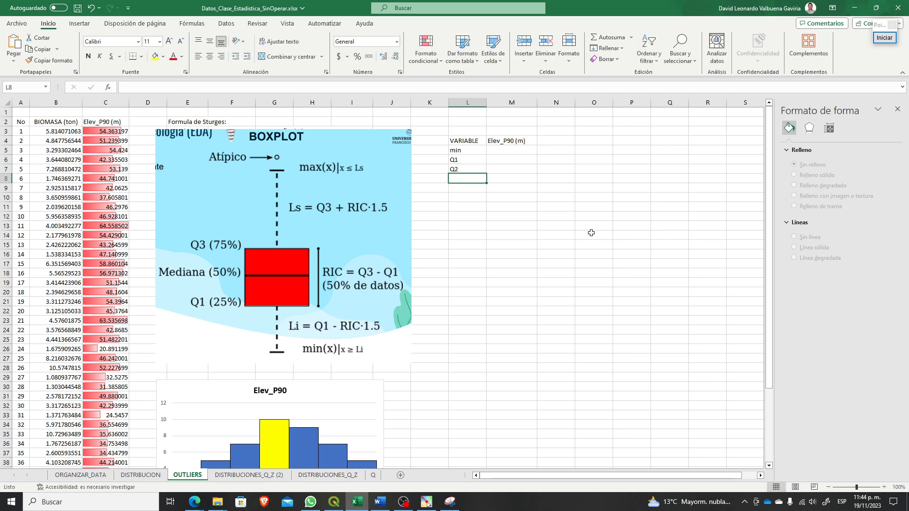
{"action": "type", "text": "Q3"}
{"action": "key", "text": "Return"}
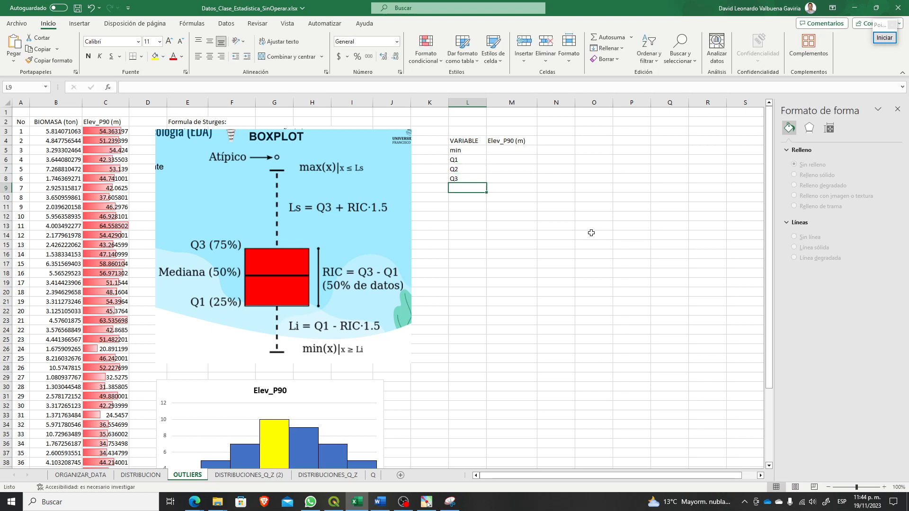
{"action": "type", "text": "Ma"}
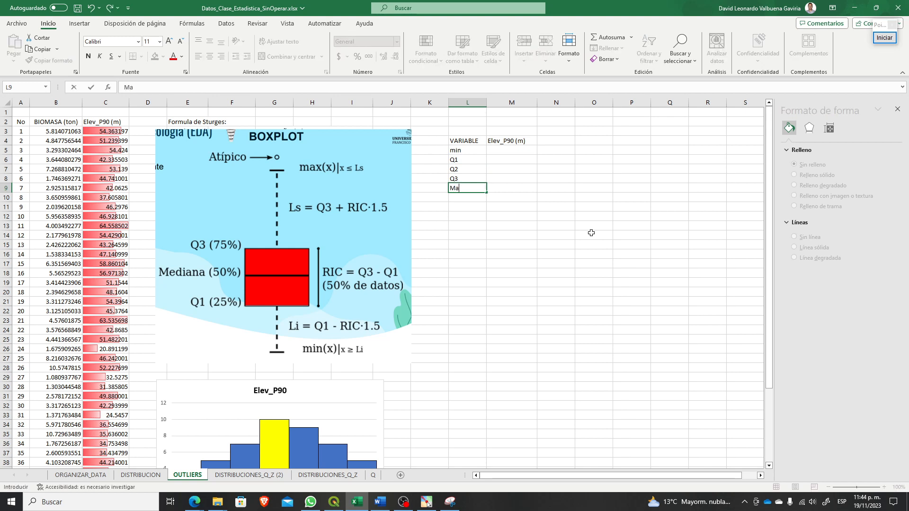
{"action": "key", "text": "Return"}
Step: Capitalize the first row label in L5 as Min
{"action": "key", "text": "Up"}
{"action": "key", "text": "Up"}
{"action": "key", "text": "Up"}
{"action": "key", "text": "Up"}
{"action": "key", "text": "Up"}
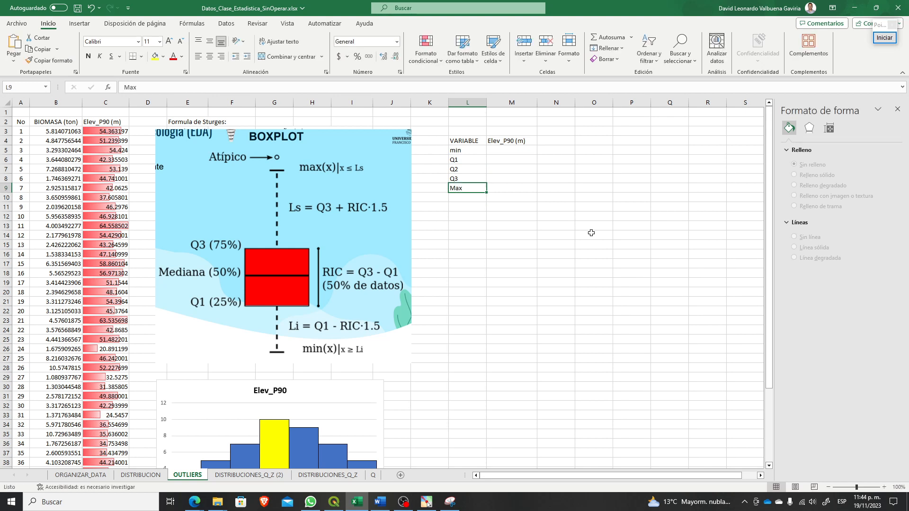
{"action": "type", "text": "Min"}
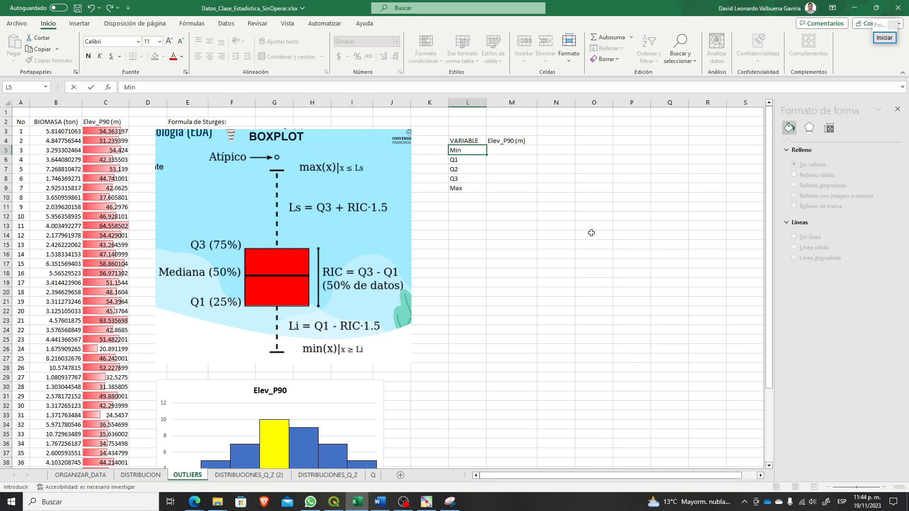
{"action": "key", "text": "Return"}
Step: Add the word Mediana to the Q2 label in L7 and widen column L
{"action": "key", "text": "Down"}
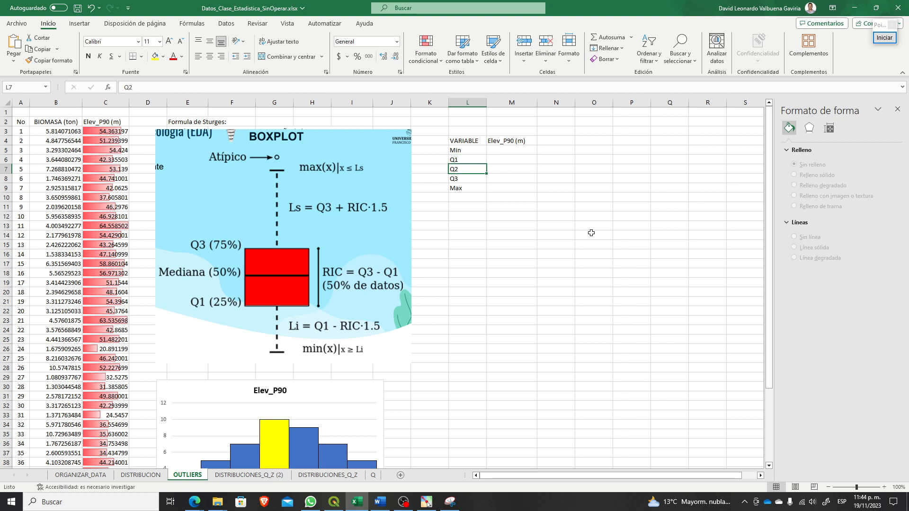
{"action": "key", "text": "F2"}
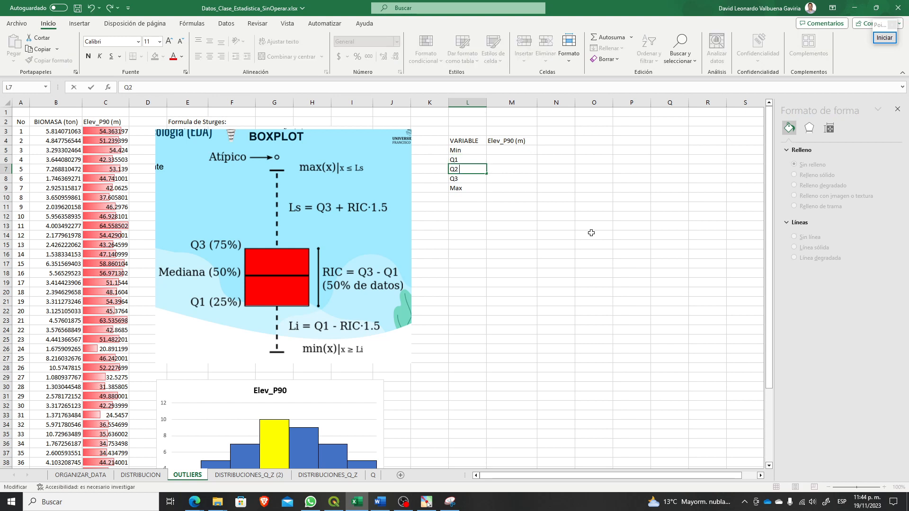
{"action": "type", "text": "("}
{"action": "type", "text": " Medin"}
{"action": "type", "text": "na"}
{"action": "key", "text": "Return"}
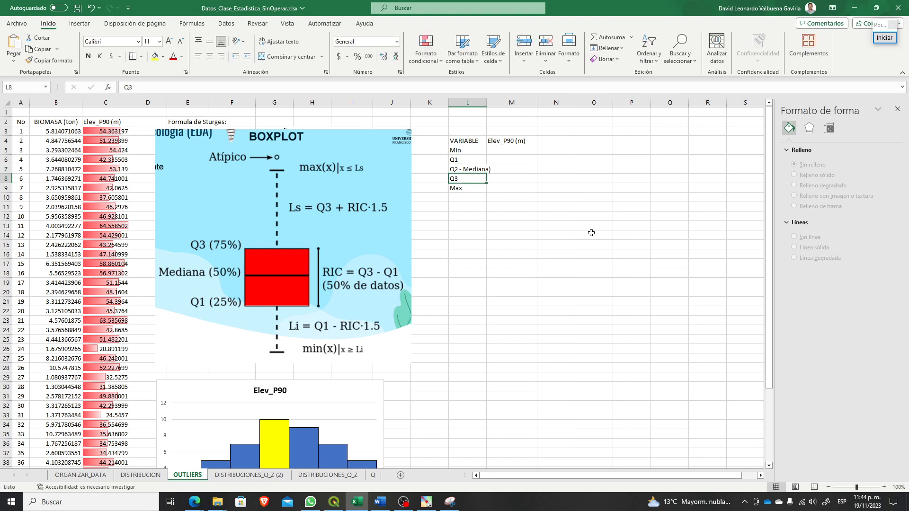
{"action": "left_click_drag", "start_coordinate": [486, 103], "coordinate": [496, 103]}
Step: Complete the label in L7 as Q2 - Mediana (50%) and fit column L to its contents
{"action": "double_click", "coordinate": [479, 160]}
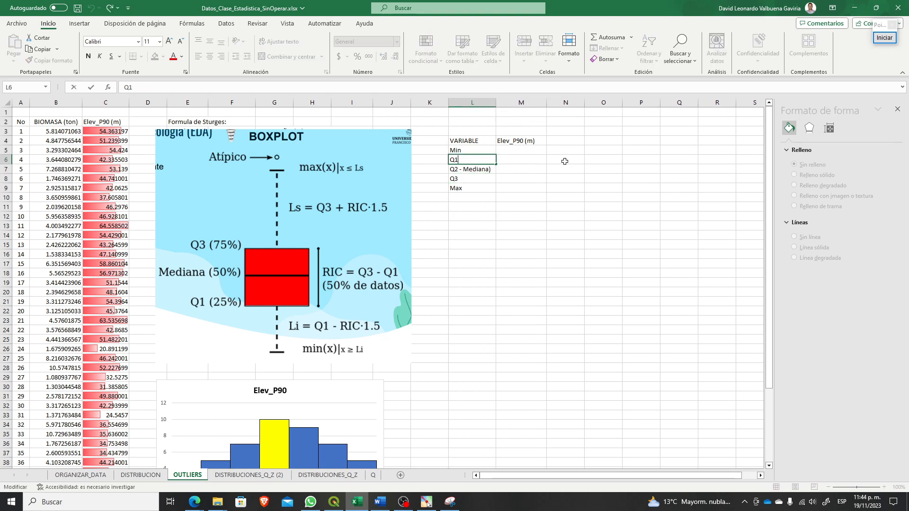
{"action": "double_click", "coordinate": [490, 169]}
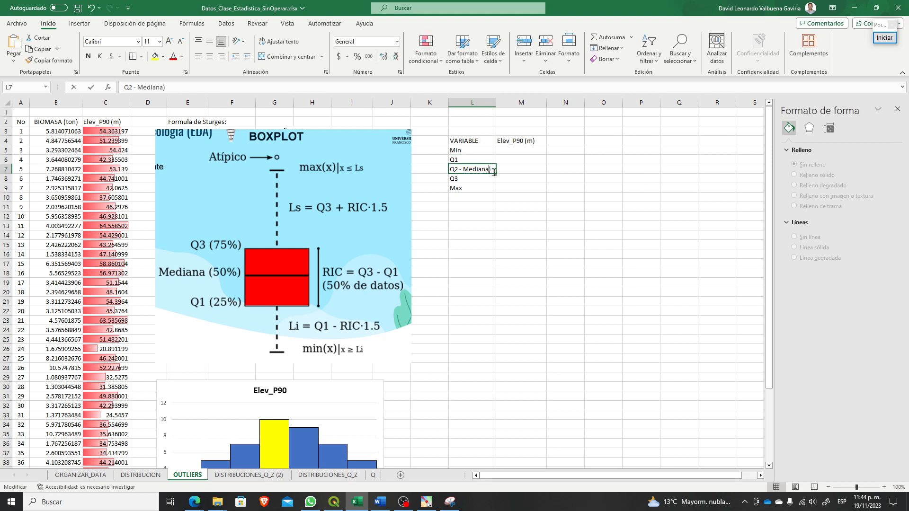
{"action": "key", "text": "BackSpace"}
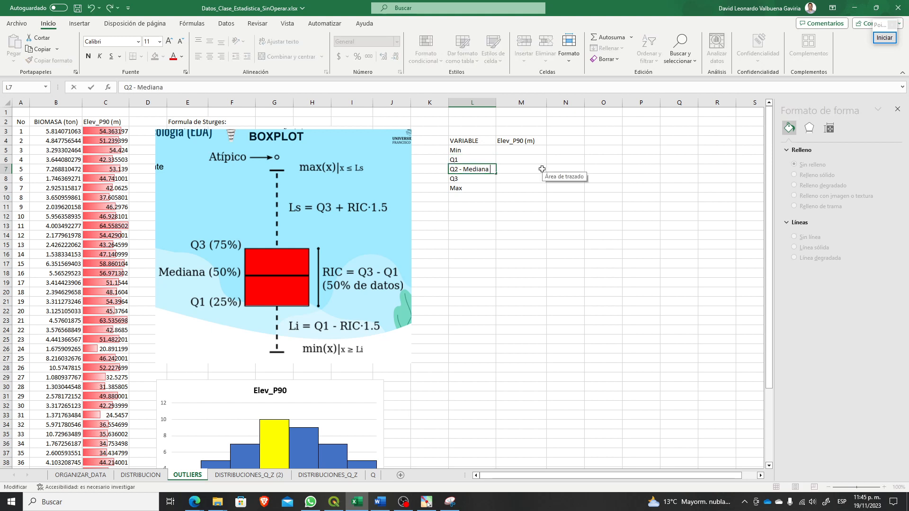
{"action": "type", "text": "(50%"}
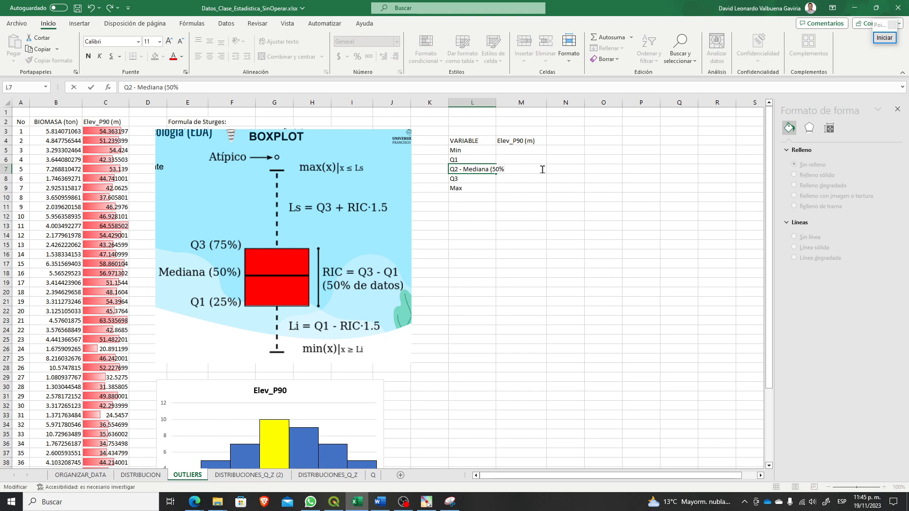
{"action": "type", "text": ")"}
{"action": "key", "text": "Return"}
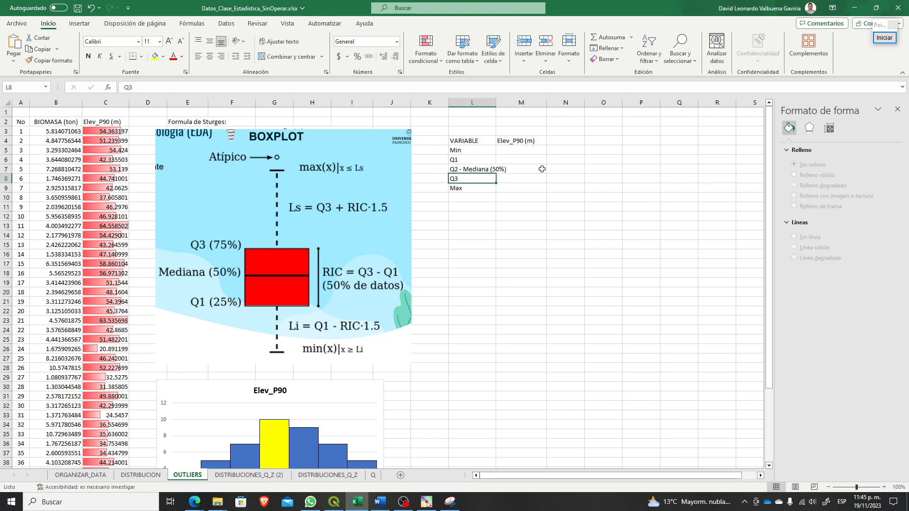
{"action": "double_click", "coordinate": [496, 103]}
Step: Change the Q1 label in L6 to Q1 - (25%)
{"action": "double_click", "coordinate": [469, 160]}
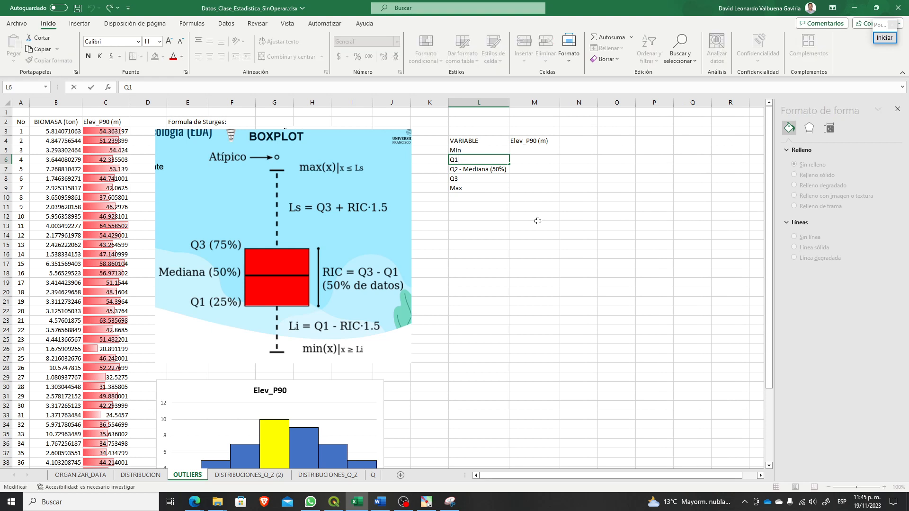
{"action": "type", "text": "- (25%"}
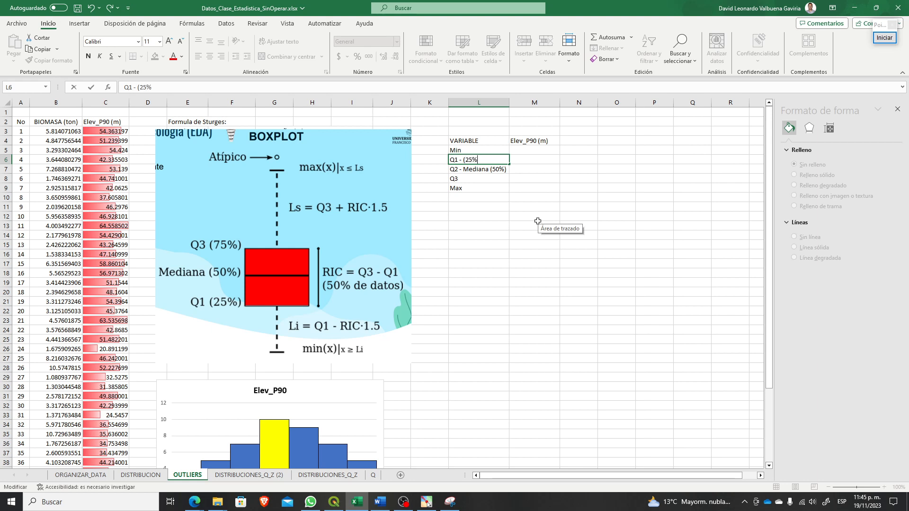
{"action": "type", "text": ")"}
{"action": "key", "text": "Return"}
Step: Change the Q3 label in L8 to Q3 - (75%)
{"action": "key", "text": "Return"}
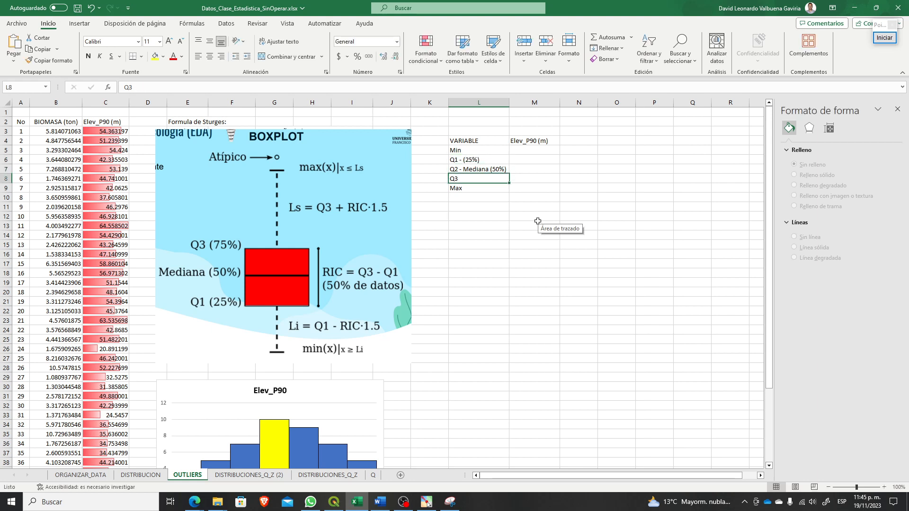
{"action": "key", "text": "F2"}
{"action": "type", "text": "-"}
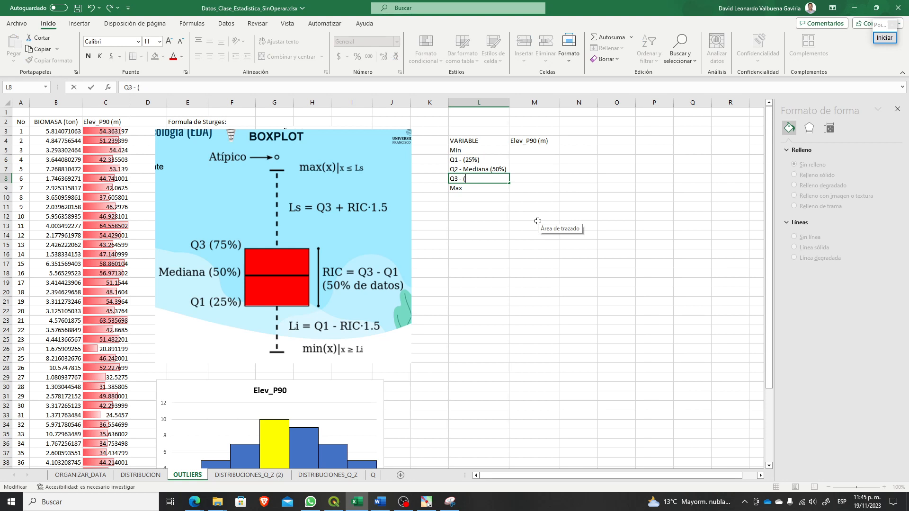
{"action": "type", "text": " (75%)"}
{"action": "key", "text": "Return"}
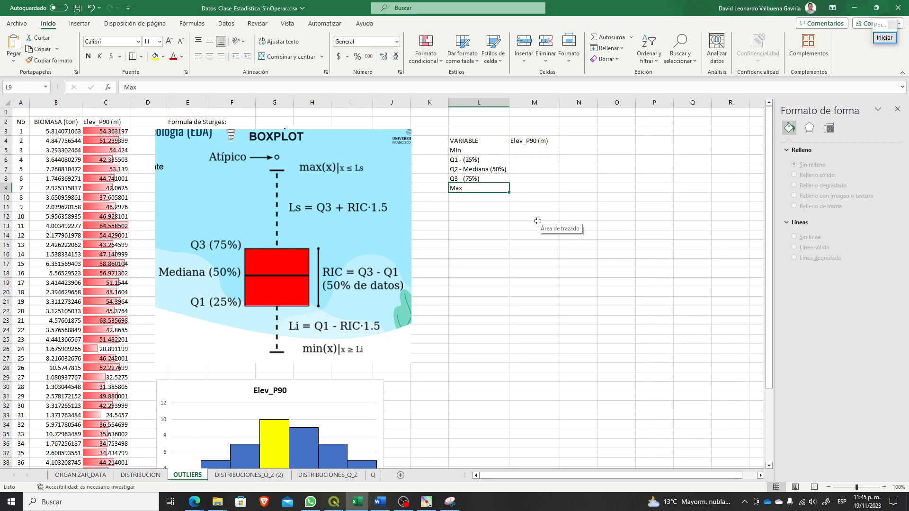
Step: Calculate the minimum of the Elev_P90 data in M5 with the formula =MIN(C3:C47)
{"action": "key", "text": "Right"}
{"action": "key", "text": "Up"}
{"action": "key", "text": "Up"}
{"action": "key", "text": "Up"}
{"action": "key", "text": "Up"}
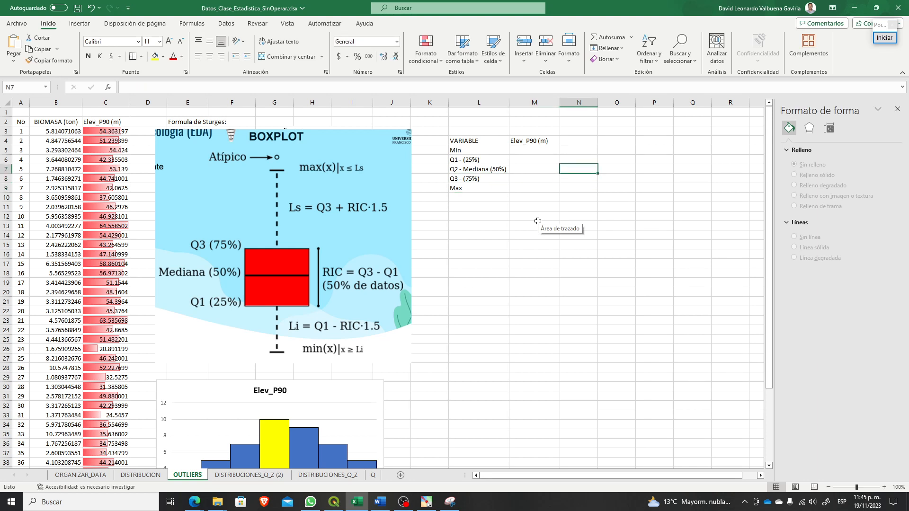
{"action": "type", "text": "="}
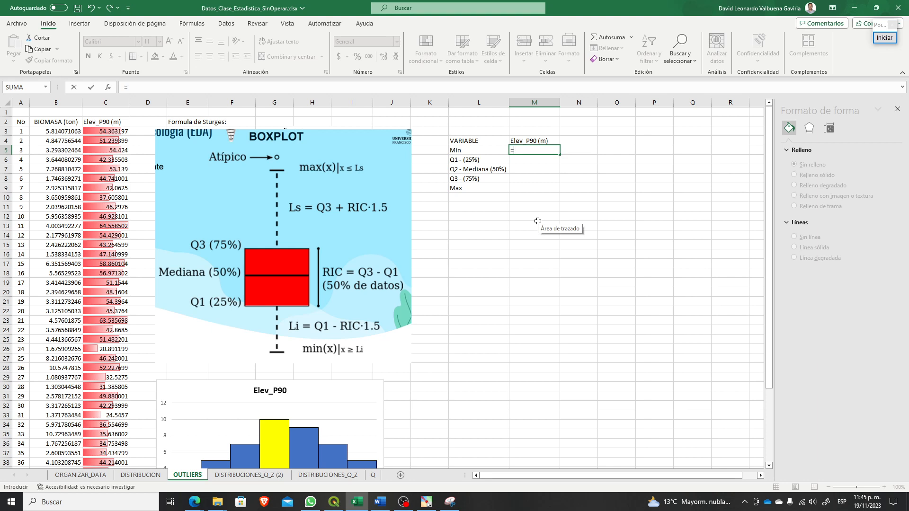
{"action": "type", "text": "minim"}
{"action": "key", "text": "BackSpace"}
{"action": "key", "text": "BackSpace"}
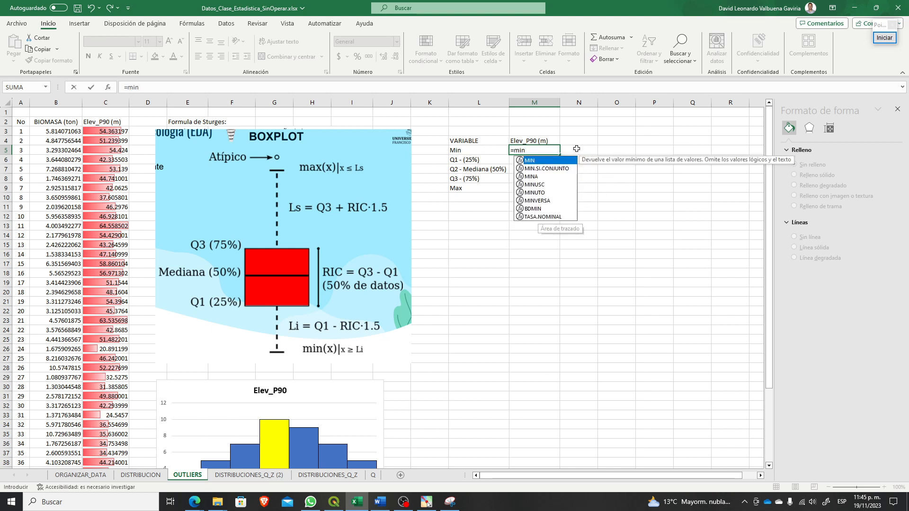
{"action": "double_click", "coordinate": [539, 161]}
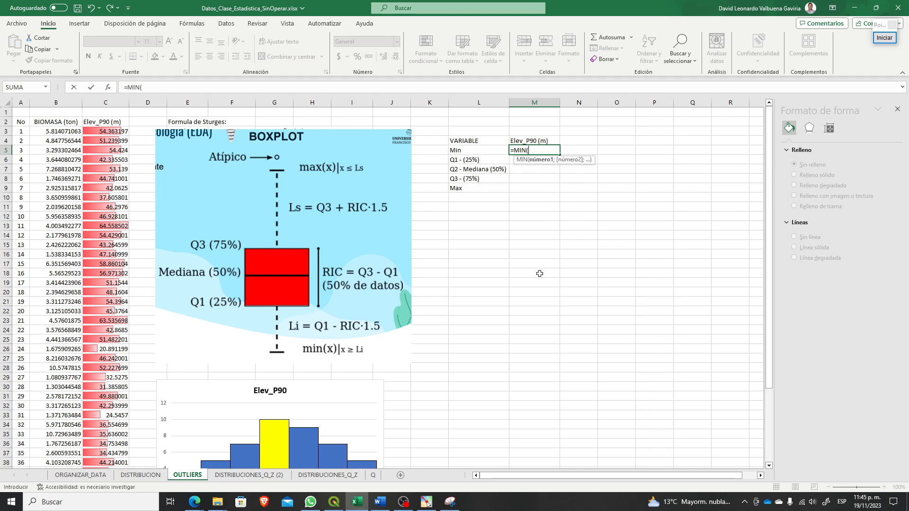
{"action": "left_click_drag", "start_coordinate": [102, 132], "coordinate": [115, 406]}
{"action": "scroll", "coordinate": [503, 298], "scroll_direction": "up", "scroll_amount": 5}
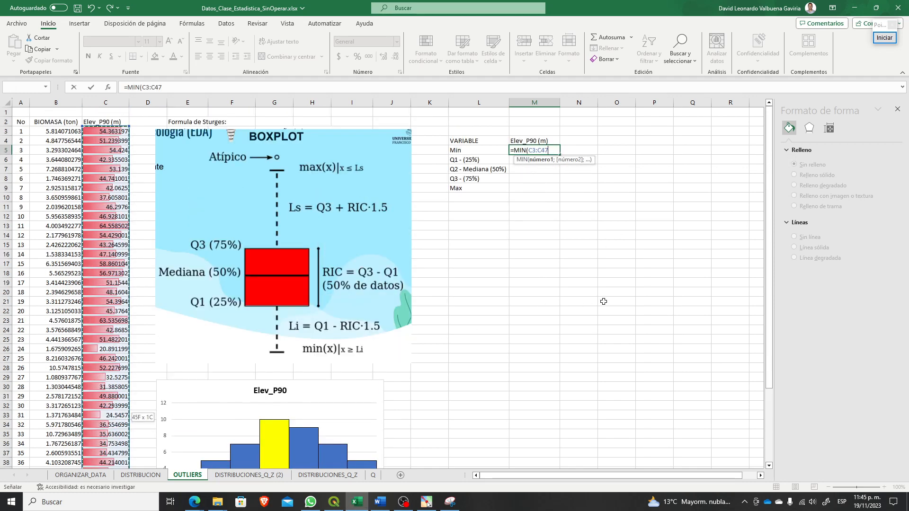
{"action": "type", "text": ")"}
{"action": "key", "text": "Return"}
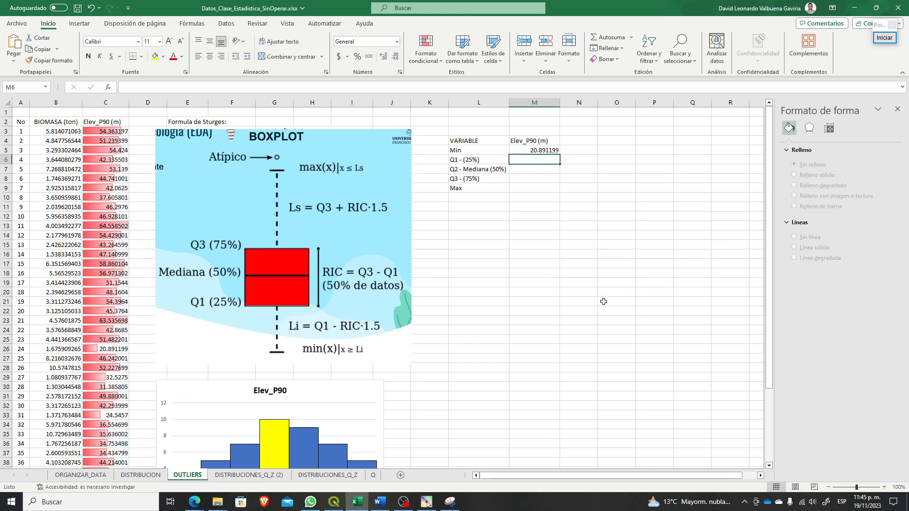
{"action": "type", "text": "=cuart"}
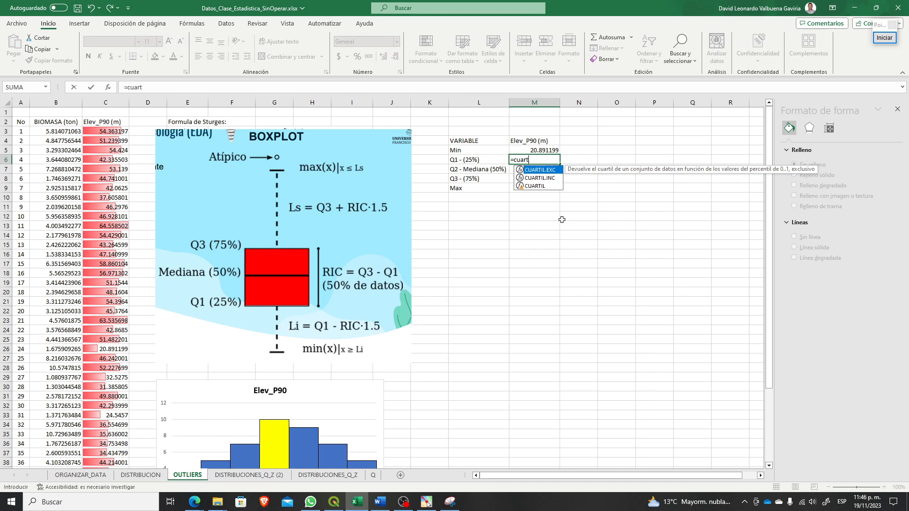
{"action": "double_click", "coordinate": [553, 188]}
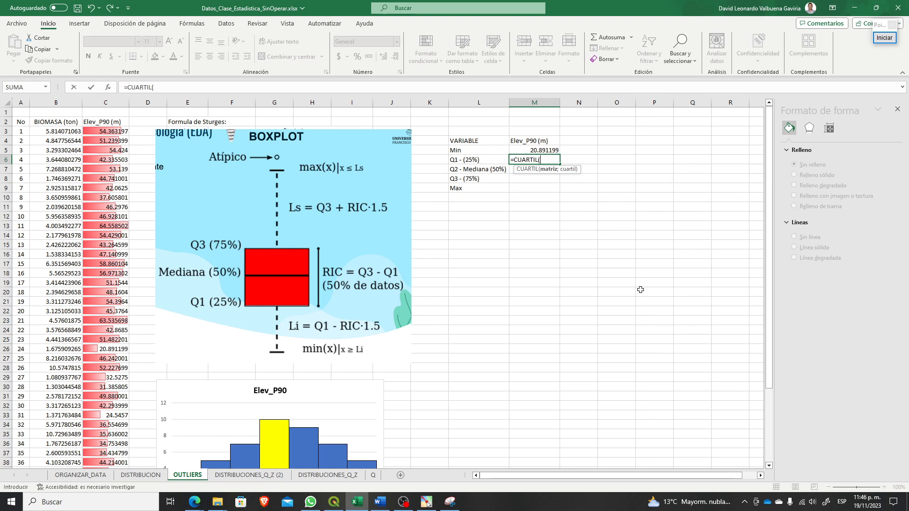
{"action": "key", "text": "BackSpace"}
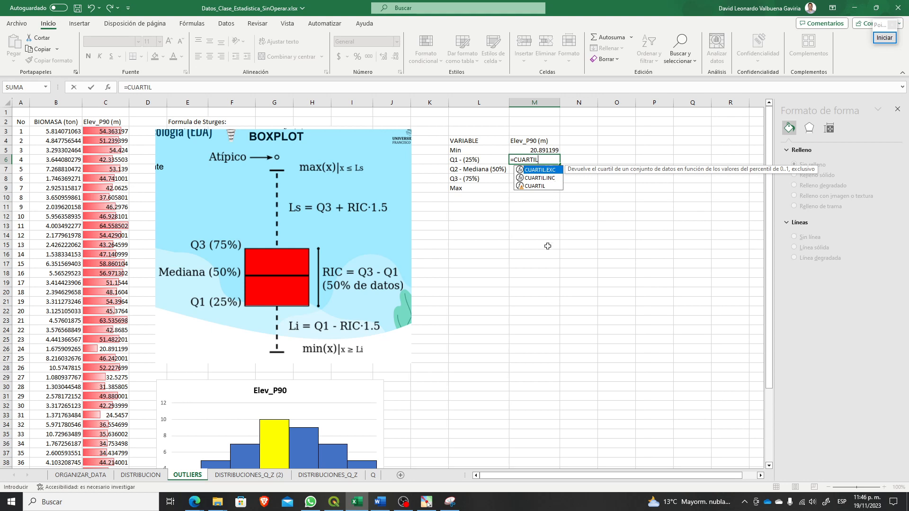
{"action": "left_click", "coordinate": [543, 264]}
{"action": "left_click", "coordinate": [523, 226]}
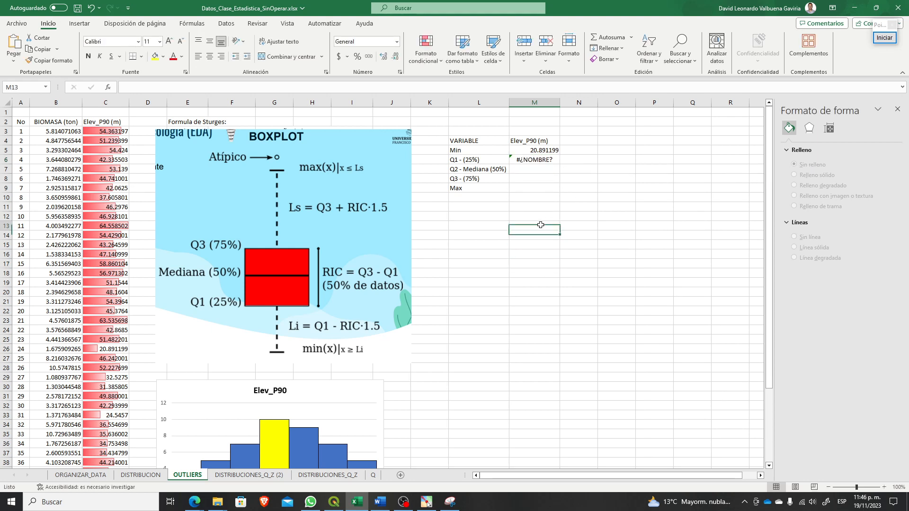
{"action": "left_click", "coordinate": [525, 162]}
{"action": "key", "text": "Delete"}
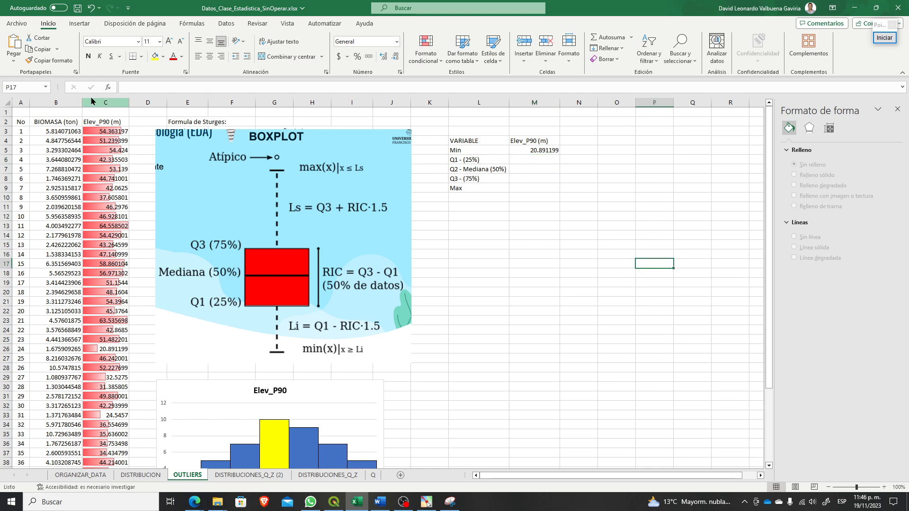
Step: Examine the full extent of the Elev_P90 (m) data in column C, from the first value in C3 to the last in C47
{"action": "left_click_drag", "start_coordinate": [101, 122], "coordinate": [98, 483]}
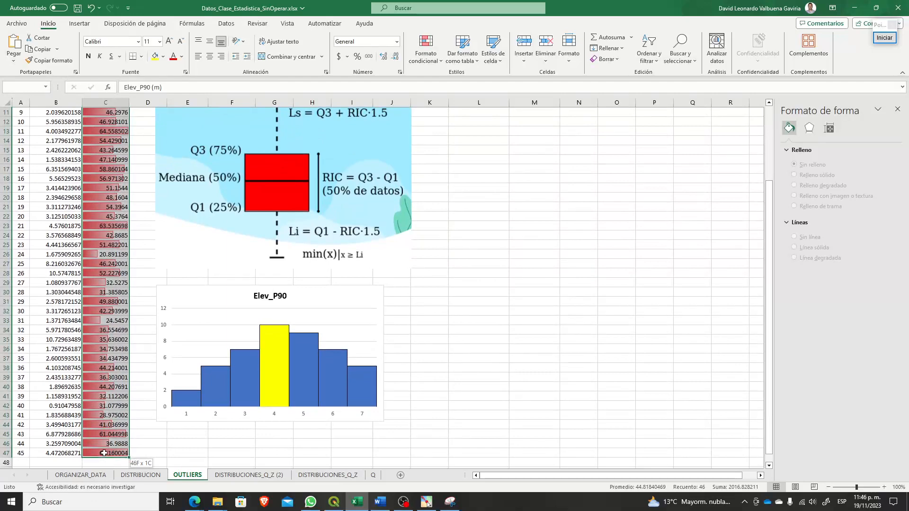
{"action": "scroll", "coordinate": [102, 427], "scroll_direction": "up", "scroll_amount": 4}
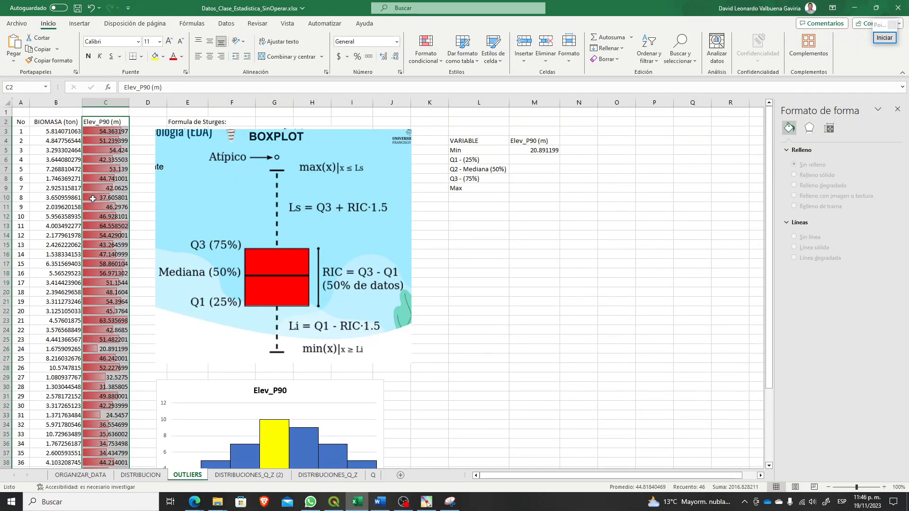
{"action": "scroll", "coordinate": [100, 384], "scroll_direction": "down", "scroll_amount": 5}
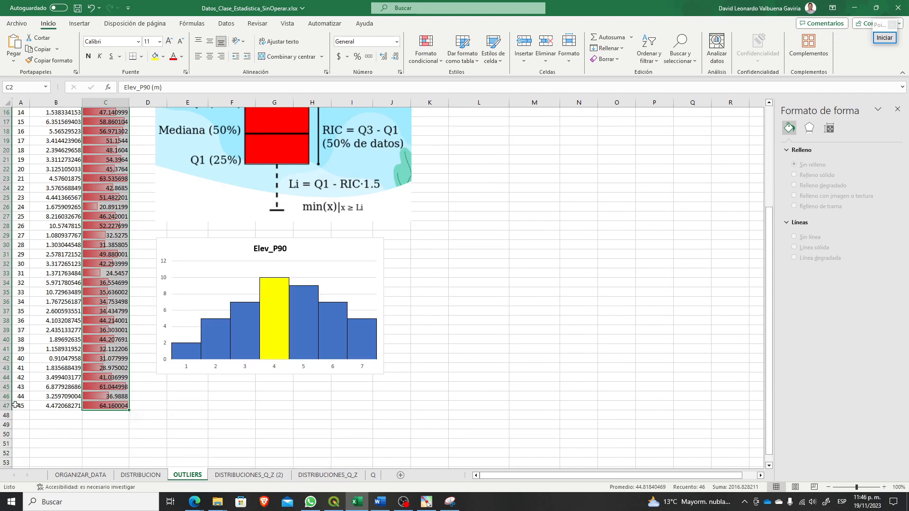
{"action": "scroll", "coordinate": [16, 417], "scroll_direction": "up", "scroll_amount": 5}
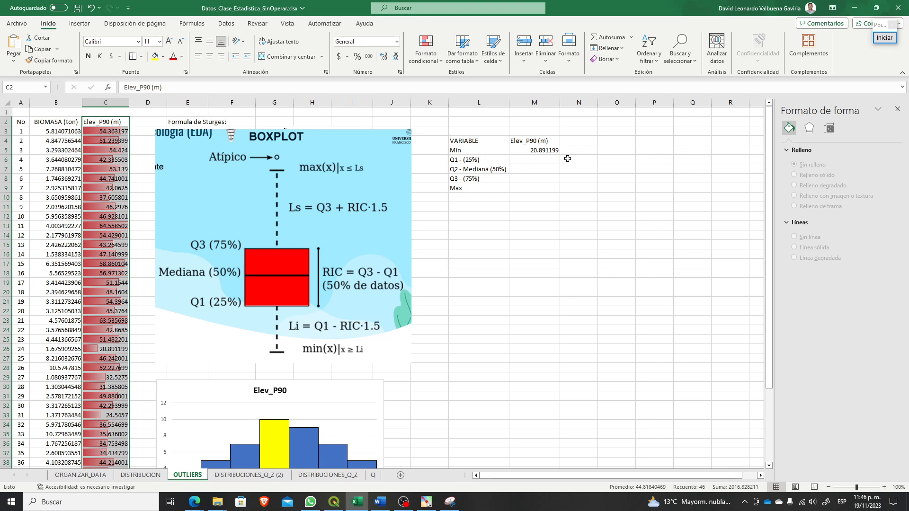
{"action": "left_click", "coordinate": [93, 188]}
{"action": "left_click_drag", "start_coordinate": [93, 131], "coordinate": [129, 450]}
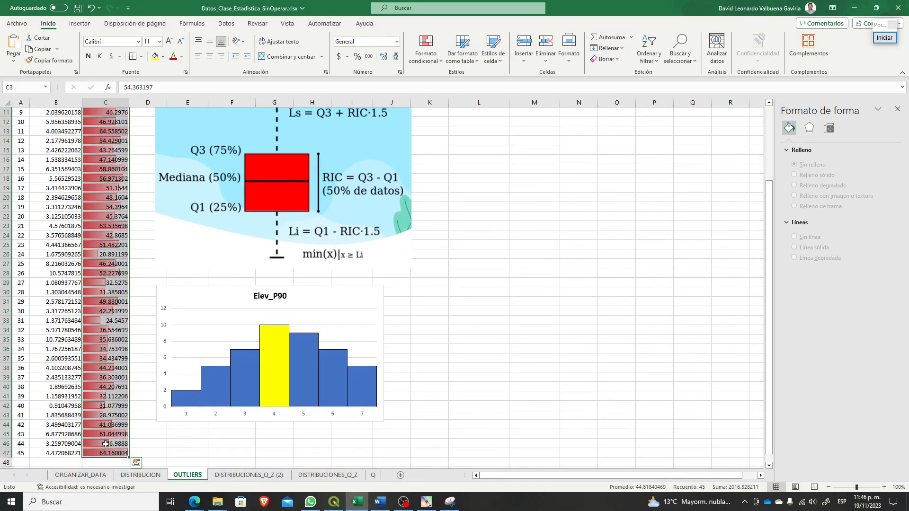
{"action": "scroll", "coordinate": [106, 445], "scroll_direction": "up", "scroll_amount": 4}
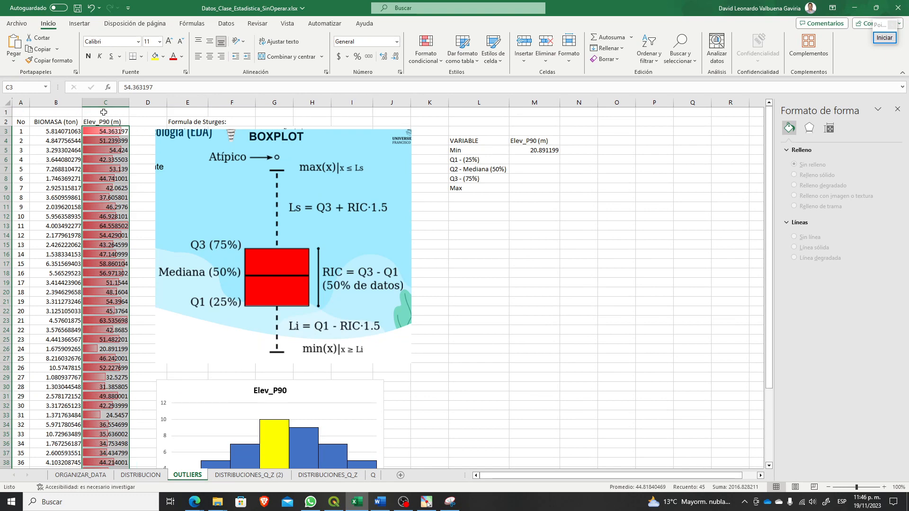
{"action": "scroll", "coordinate": [121, 171], "scroll_direction": "down", "scroll_amount": 10}
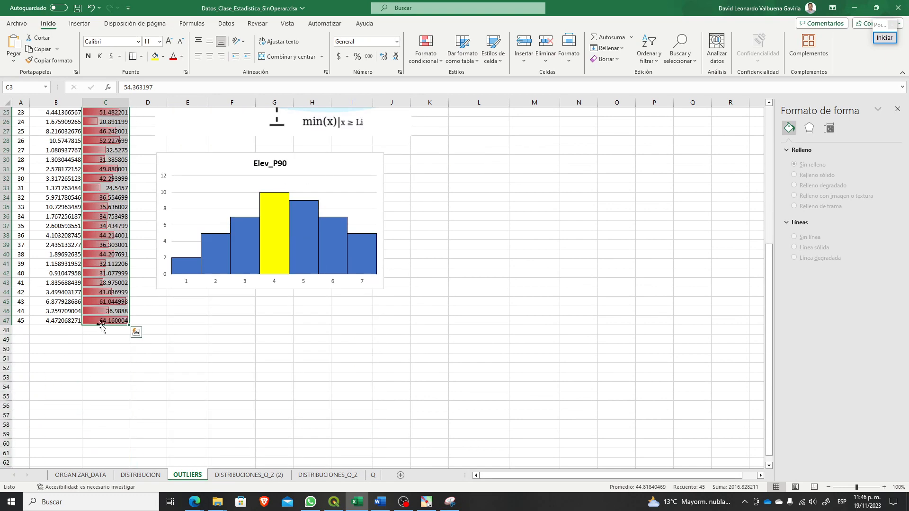
{"action": "scroll", "coordinate": [99, 319], "scroll_direction": "up", "scroll_amount": 9}
{"action": "scroll", "coordinate": [99, 320], "scroll_direction": "up", "scroll_amount": 1}
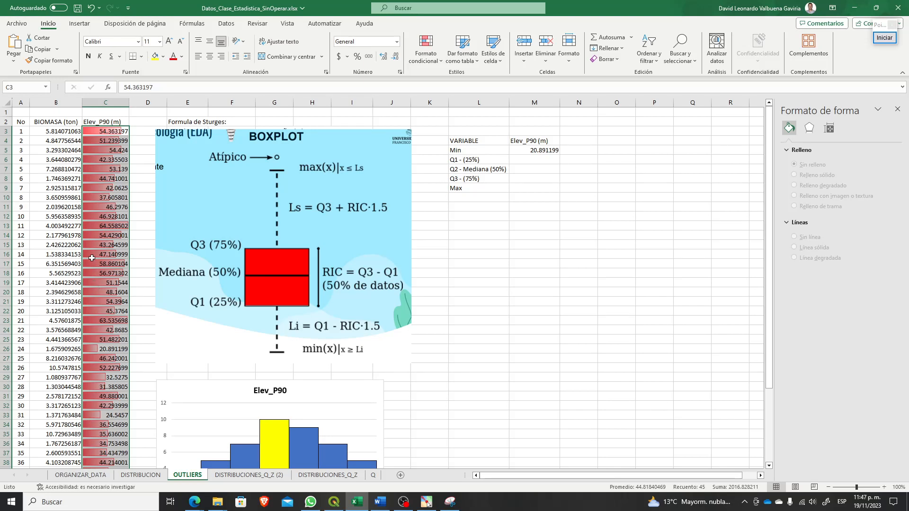
Step: Examine the Elev_P90 data without its first and last values by selecting C4:C46
{"action": "left_click", "coordinate": [94, 144]}
{"action": "scroll", "coordinate": [114, 398], "scroll_direction": "down", "scroll_amount": 5}
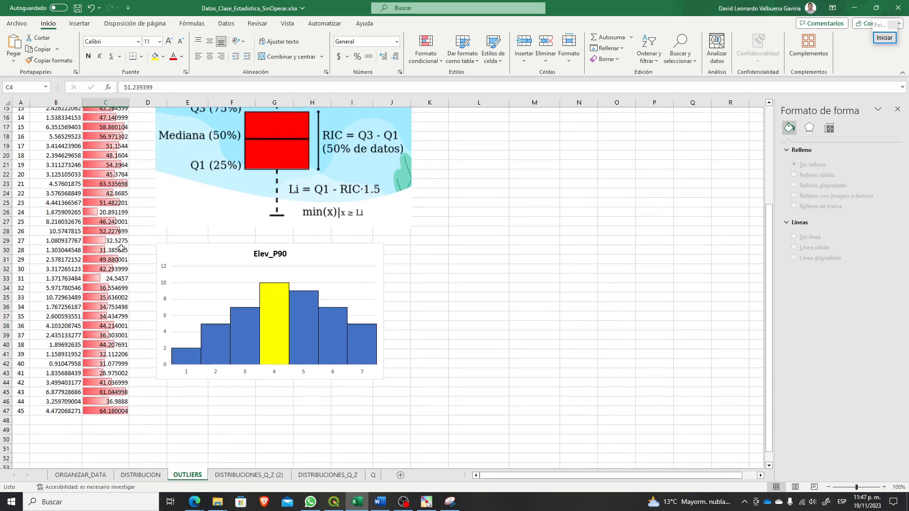
{"action": "left_click", "coordinate": [114, 398], "text": "shift"}
{"action": "scroll", "coordinate": [135, 312], "scroll_direction": "up", "scroll_amount": 5}
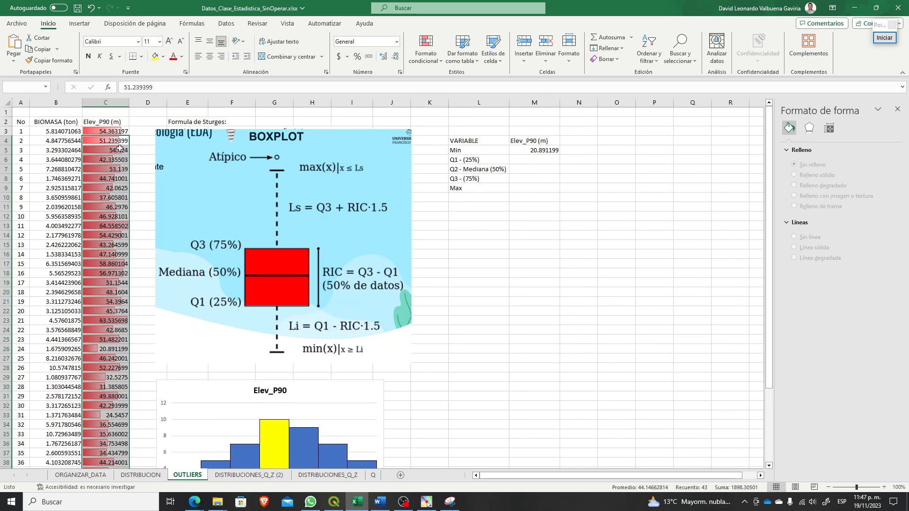
{"action": "scroll", "coordinate": [95, 431], "scroll_direction": "down", "scroll_amount": 5}
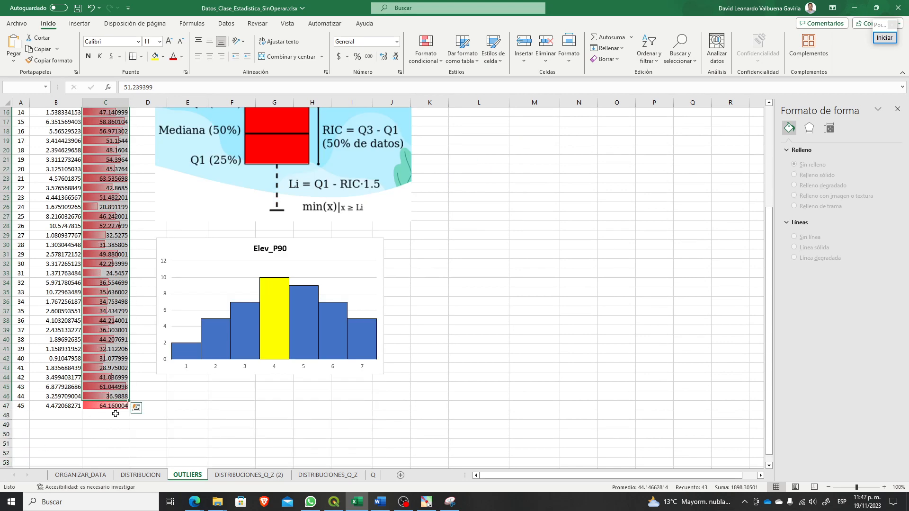
{"action": "scroll", "coordinate": [116, 406], "scroll_direction": "up", "scroll_amount": 5}
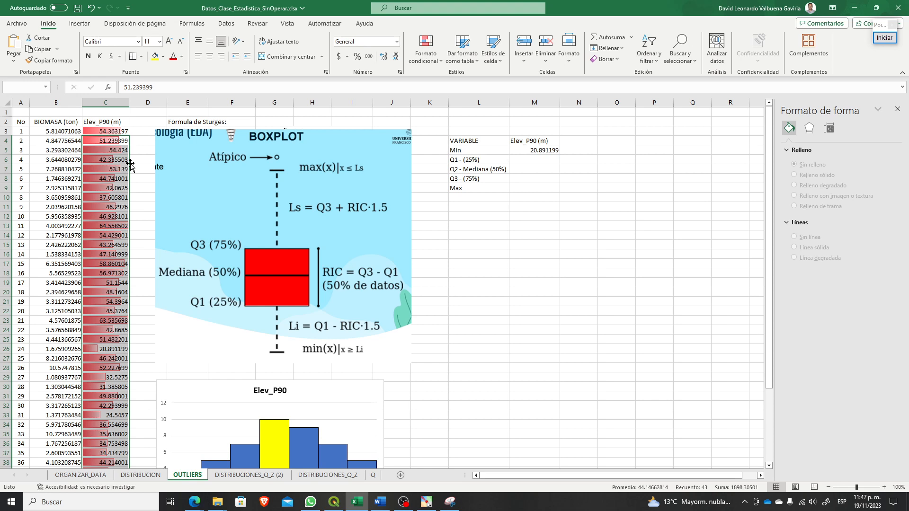
Step: Calculate the first quartile of the Elev_P90 data in M6 with the formula =CUARTIL.EXC(C3:C47;1)
{"action": "left_click", "coordinate": [519, 161]}
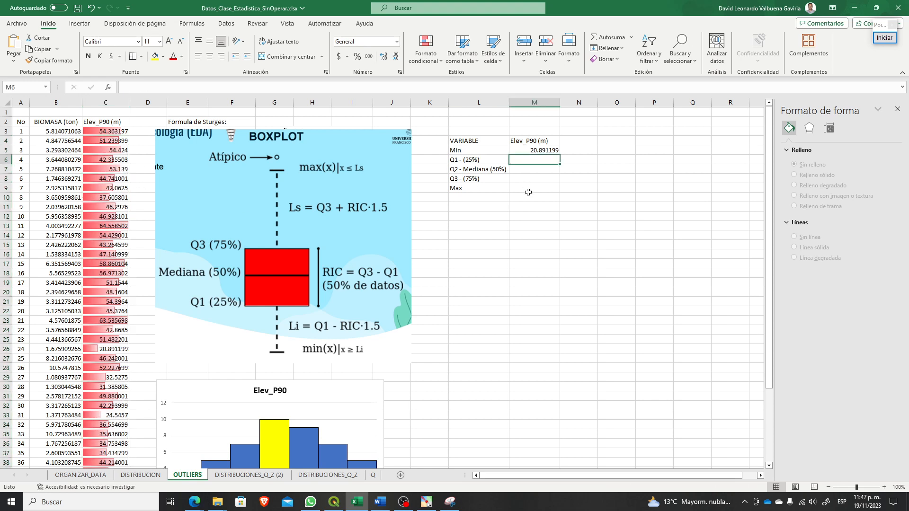
{"action": "type", "text": "=cuar"}
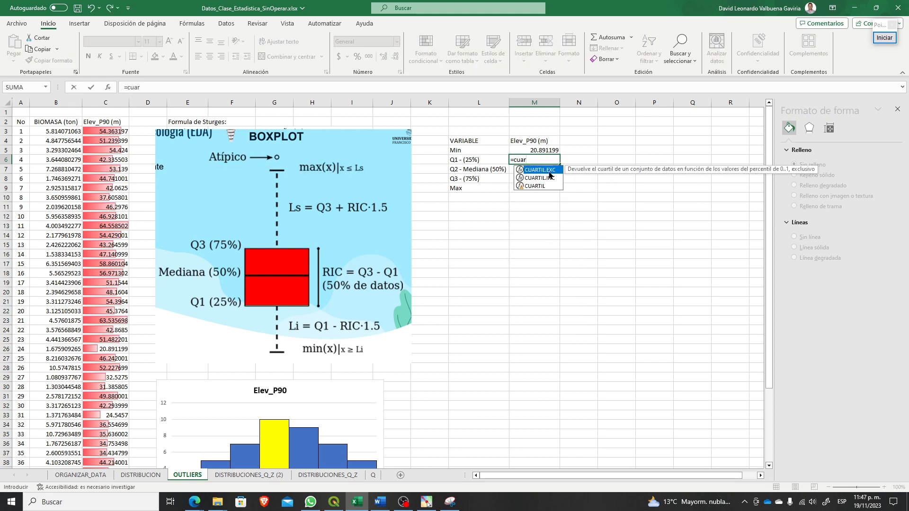
{"action": "key", "text": "Tab"}
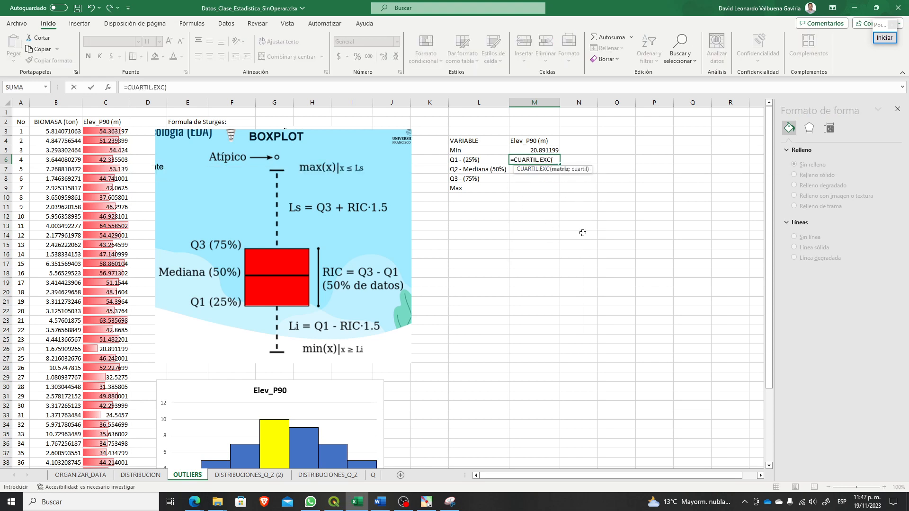
{"action": "left_click", "coordinate": [99, 133]}
{"action": "scroll", "coordinate": [105, 331], "scroll_direction": "down", "scroll_amount": 5}
{"action": "left_click", "coordinate": [105, 404], "text": "shift"}
{"action": "scroll", "coordinate": [650, 360], "scroll_direction": "up", "scroll_amount": 5}
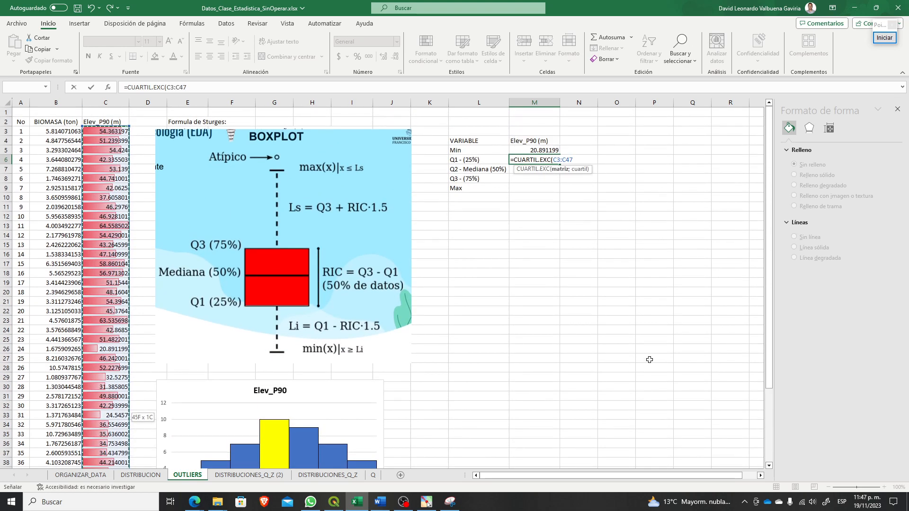
{"action": "type", "text": ";"}
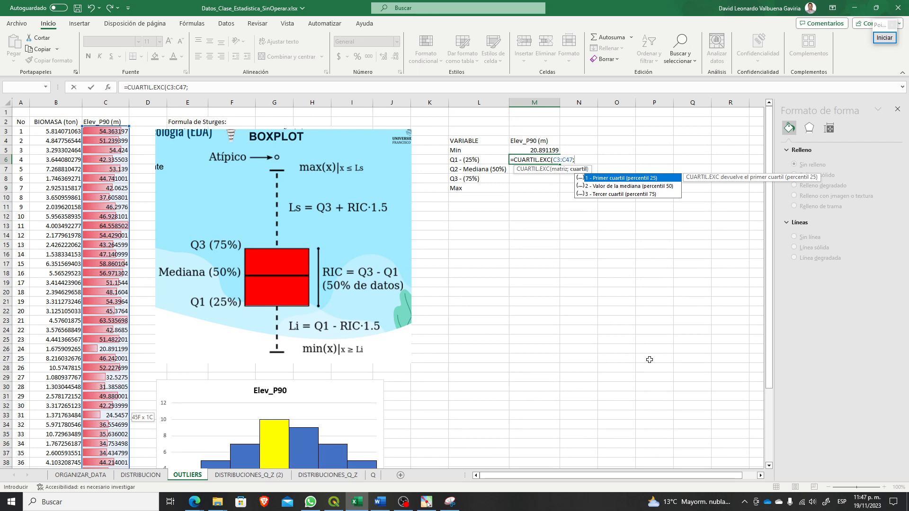
{"action": "type", "text": "1)"}
{"action": "key", "text": "Return"}
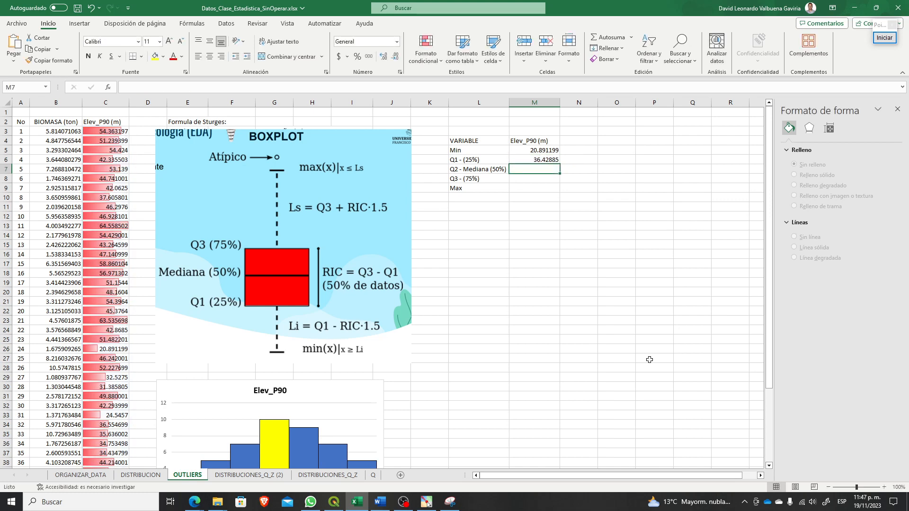
Step: Calculate the median of the Elev_P90 data in M7 with the formula =CUARTIL.EXC(C3:C47;2)
{"action": "type", "text": "="}
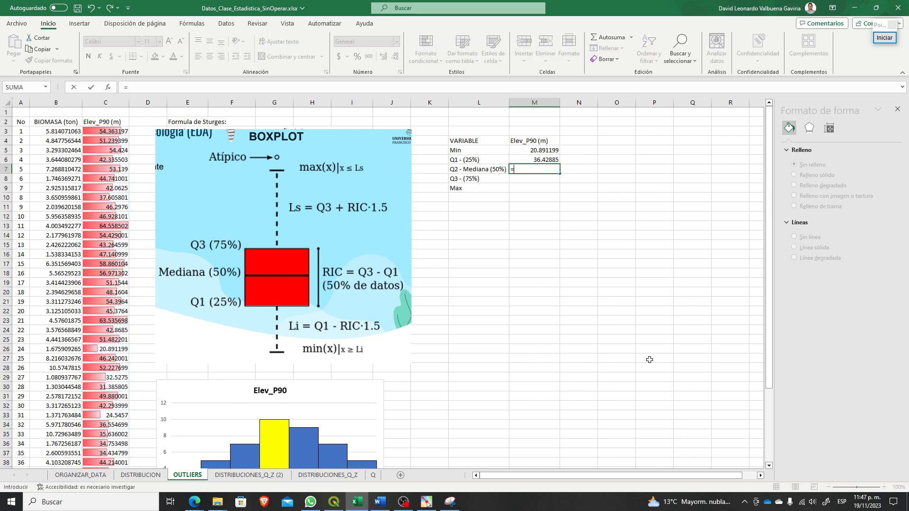
{"action": "type", "text": "cuar"}
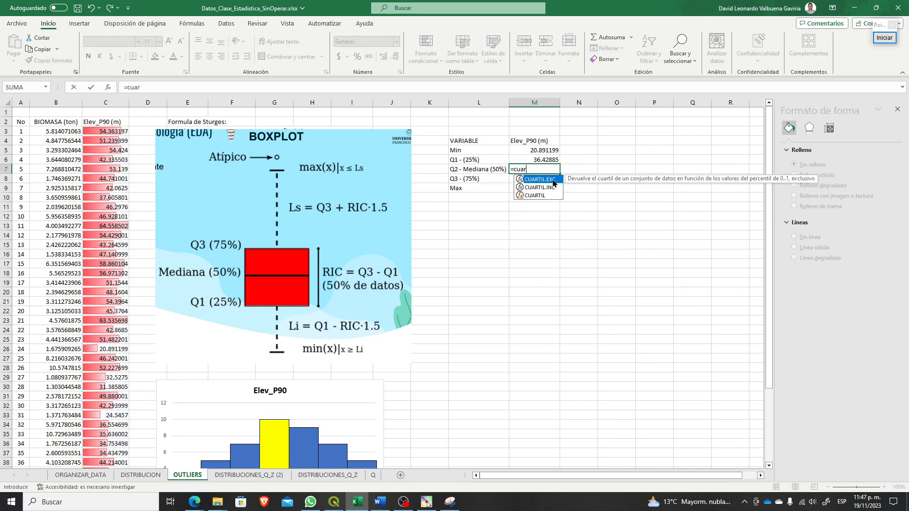
{"action": "double_click", "coordinate": [539, 179]}
{"action": "left_click", "coordinate": [105, 131]}
{"action": "scroll", "coordinate": [116, 306], "scroll_direction": "down", "scroll_amount": 6}
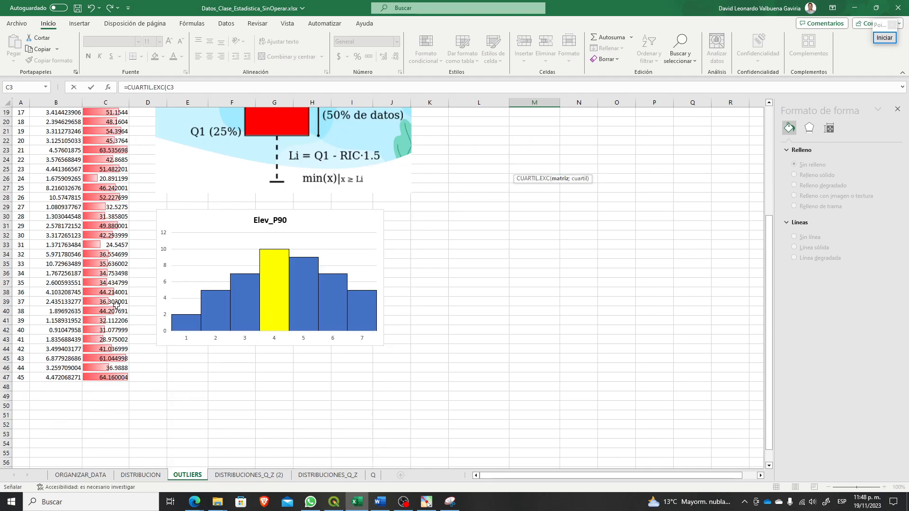
{"action": "scroll", "coordinate": [116, 306], "scroll_direction": "down", "scroll_amount": 3}
{"action": "left_click", "coordinate": [109, 293], "text": "shift"}
{"action": "scroll", "coordinate": [564, 266], "scroll_direction": "up", "scroll_amount": 8}
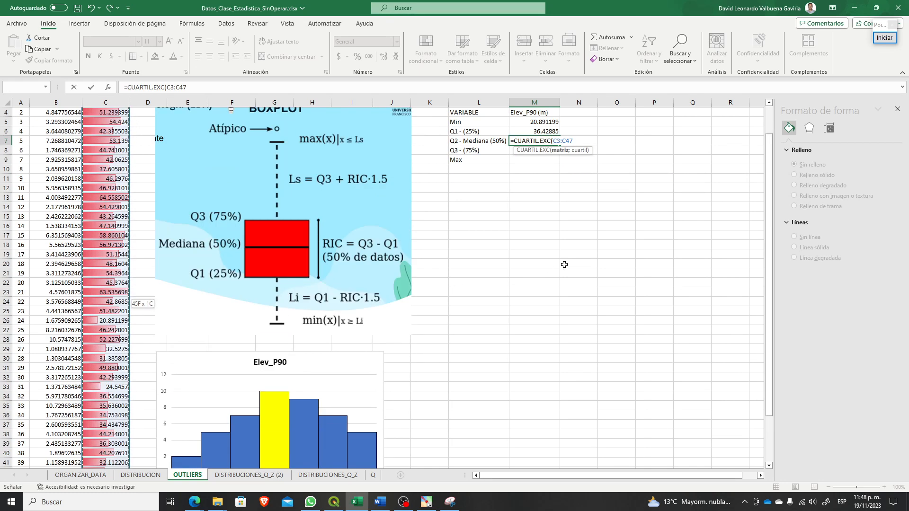
{"action": "scroll", "coordinate": [564, 264], "scroll_direction": "up", "scroll_amount": 1}
{"action": "type", "text": ";"}
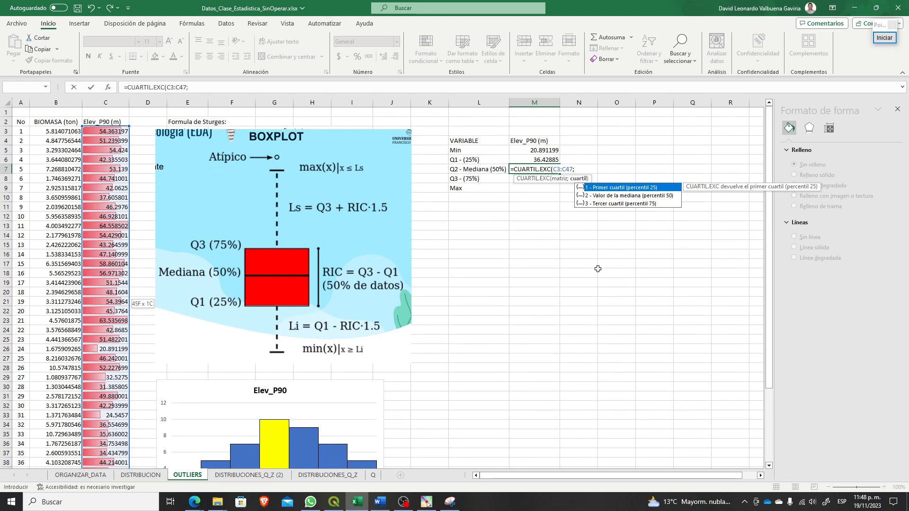
{"action": "type", "text": "2)"}
{"action": "key", "text": "Return"}
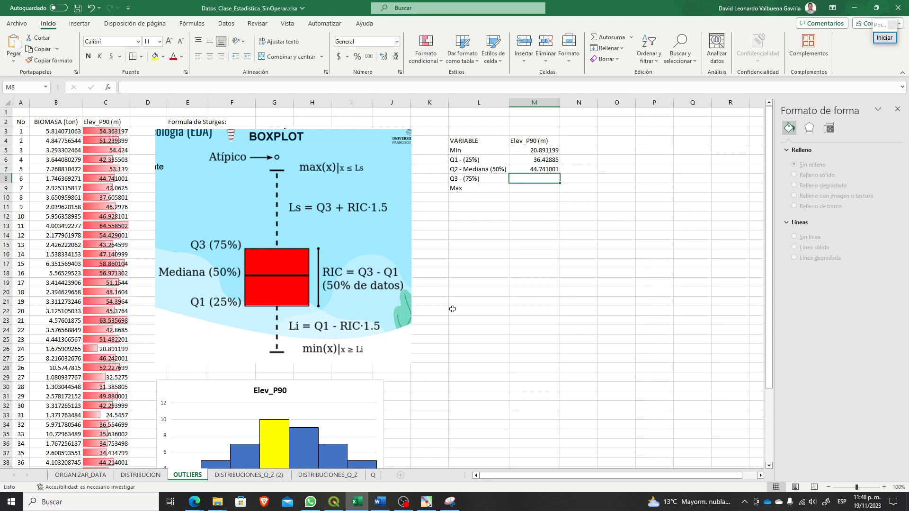
Step: Calculate the third quartile of the Elev_P90 data in M8 with the formula =CUARTIL.EXC(C3:C47;3)
{"action": "type", "text": "="}
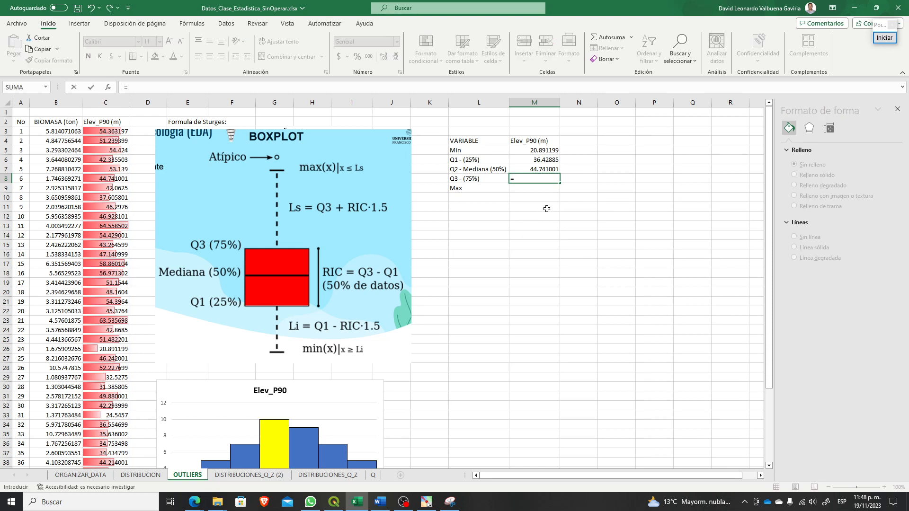
{"action": "type", "text": "cuart"}
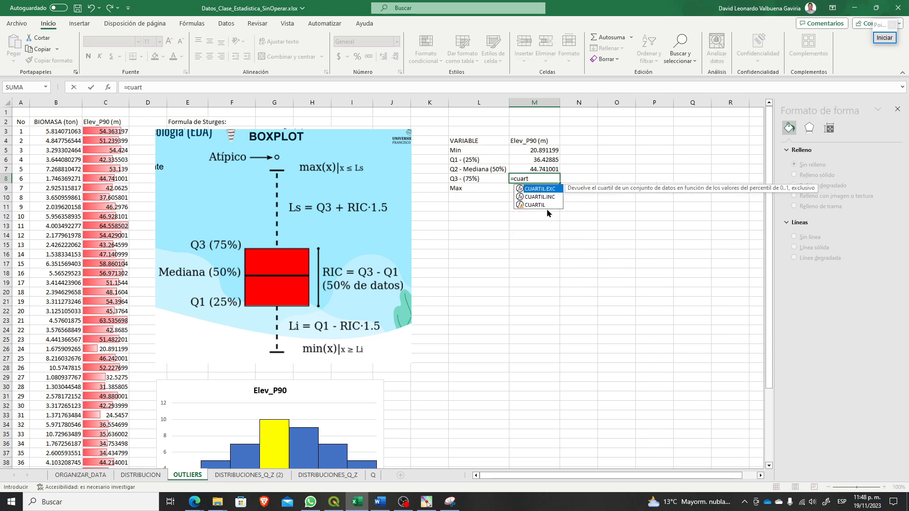
{"action": "type", "text": "i"}
{"action": "double_click", "coordinate": [547, 189]}
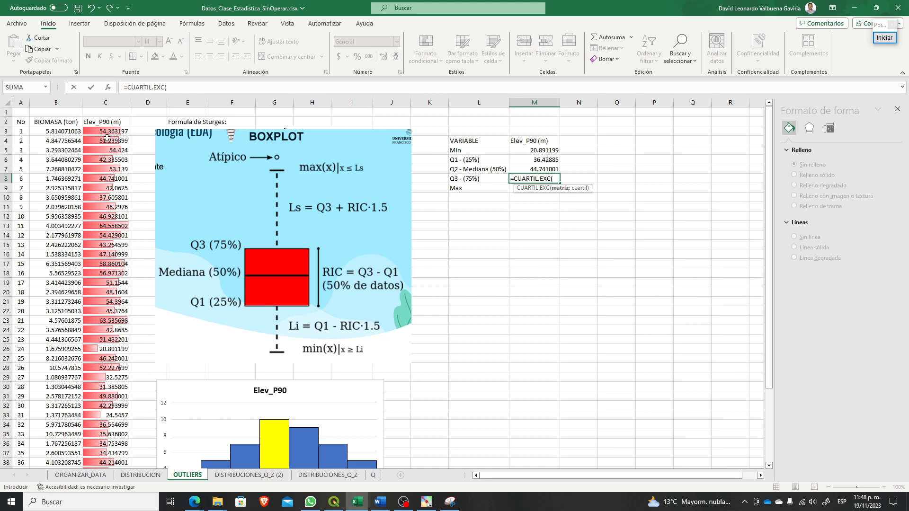
{"action": "left_click", "coordinate": [107, 134]}
{"action": "scroll", "coordinate": [112, 309], "scroll_direction": "down", "scroll_amount": 6}
{"action": "left_click", "coordinate": [106, 379], "text": "shift"}
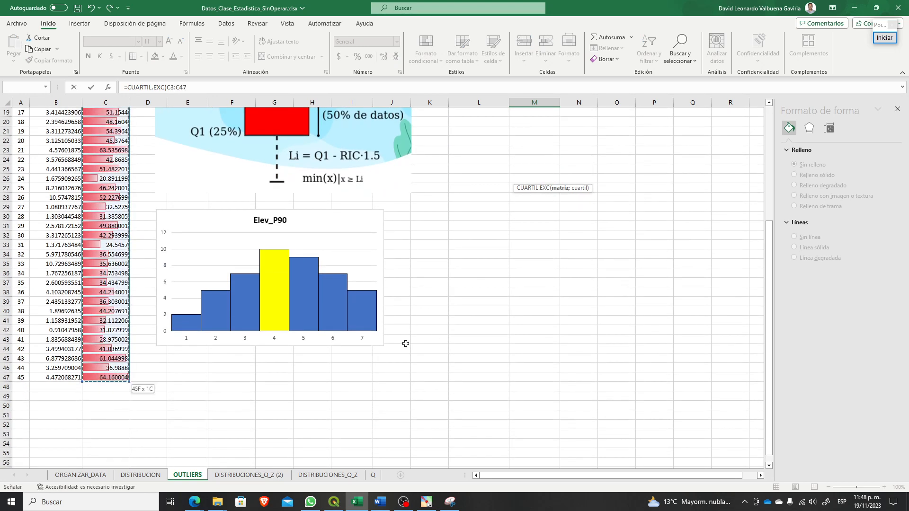
{"action": "scroll", "coordinate": [453, 340], "scroll_direction": "up", "scroll_amount": 6}
{"action": "type", "text": ";"}
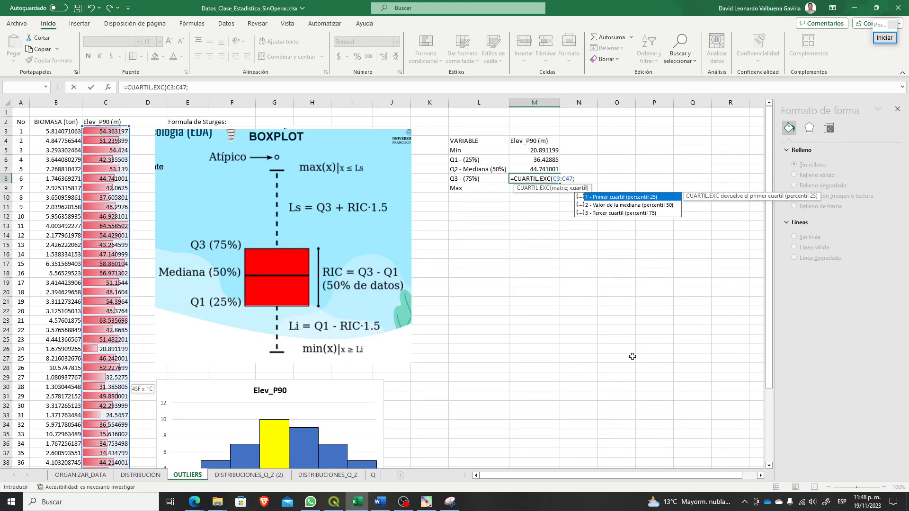
{"action": "type", "text": "3)"}
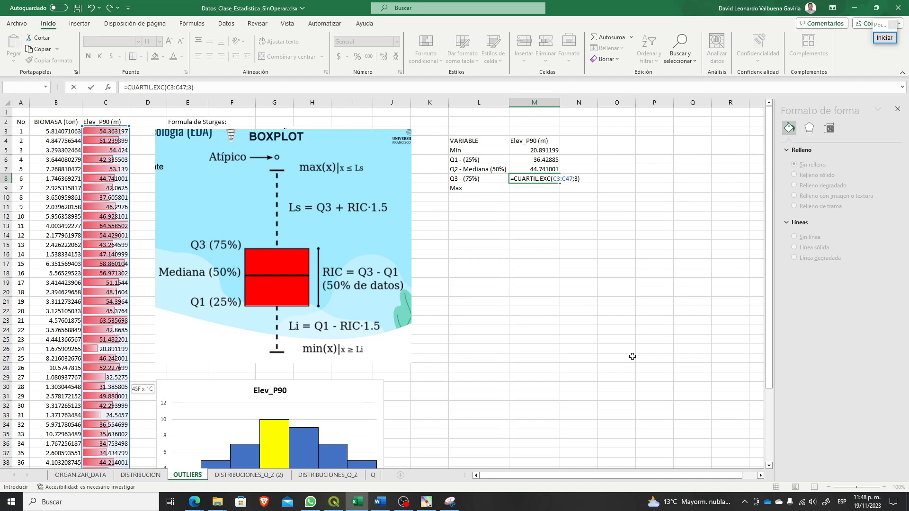
{"action": "key", "text": "BackSpace"}
{"action": "key", "text": "BackSpace"}
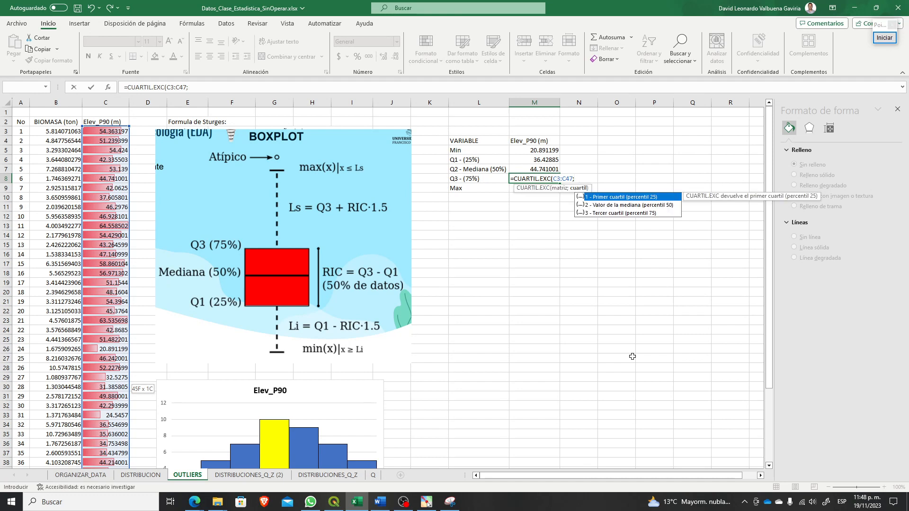
{"action": "type", "text": "3)"}
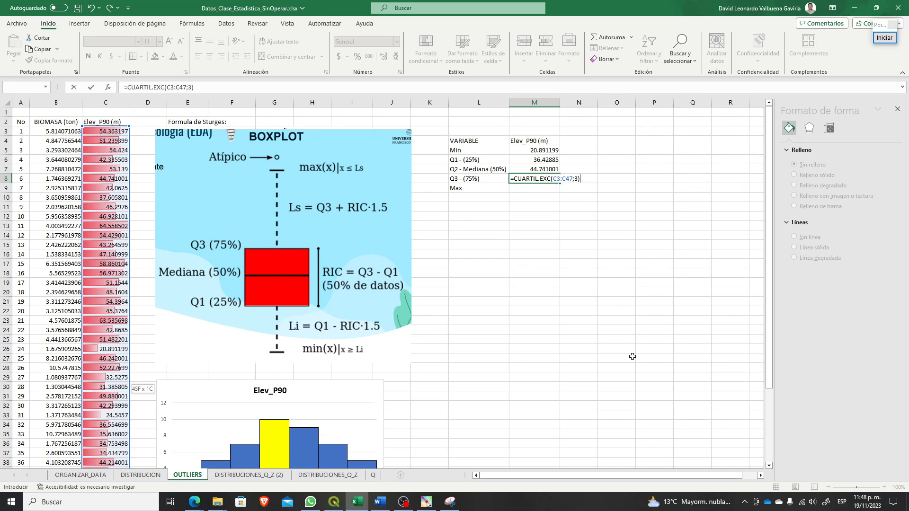
{"action": "key", "text": "Return"}
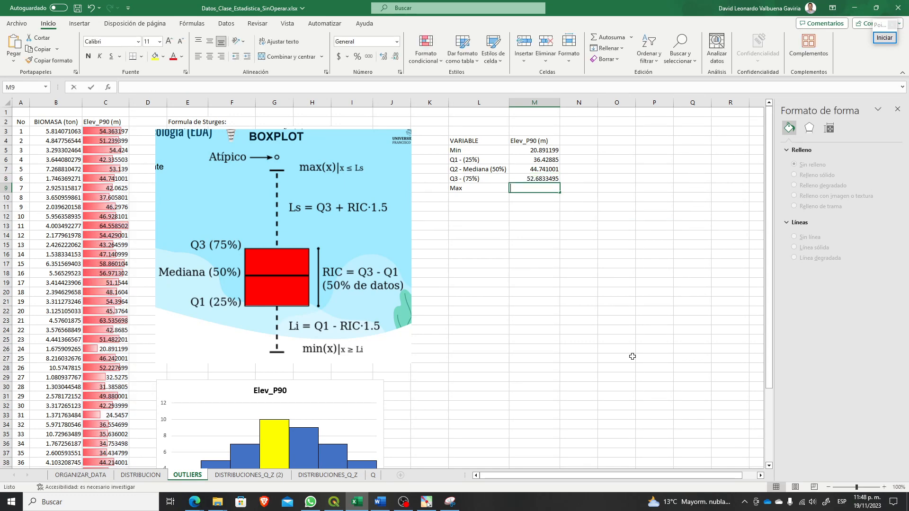
Step: Calculate the maximum of the Elev_P90 data in M9 with the formula =MAX(C3:C47)
{"action": "type", "text": "="}
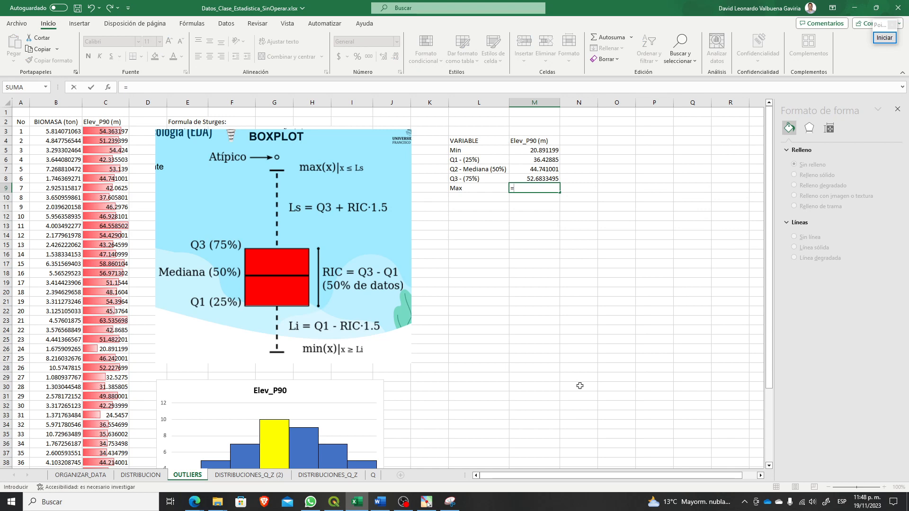
{"action": "type", "text": "max"}
{"action": "double_click", "coordinate": [540, 200]}
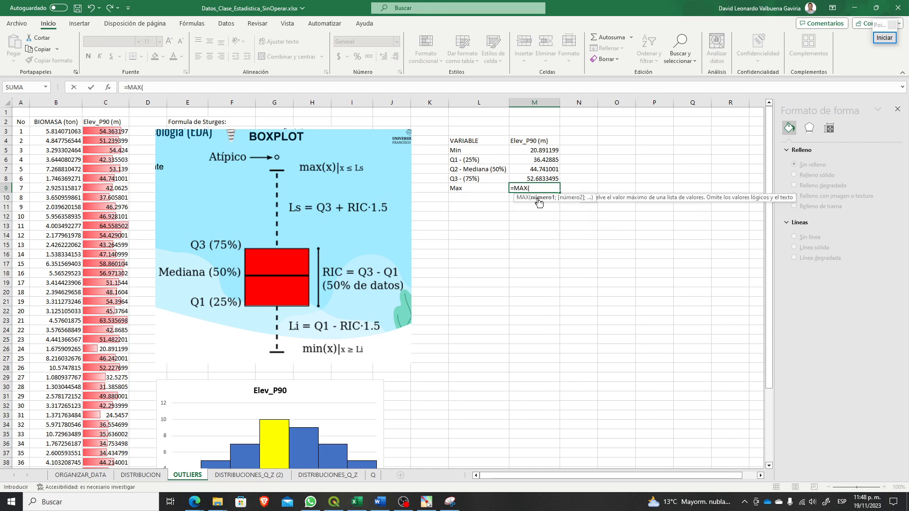
{"action": "left_click", "coordinate": [106, 131]}
{"action": "scroll", "coordinate": [88, 259], "scroll_direction": "down", "scroll_amount": 4}
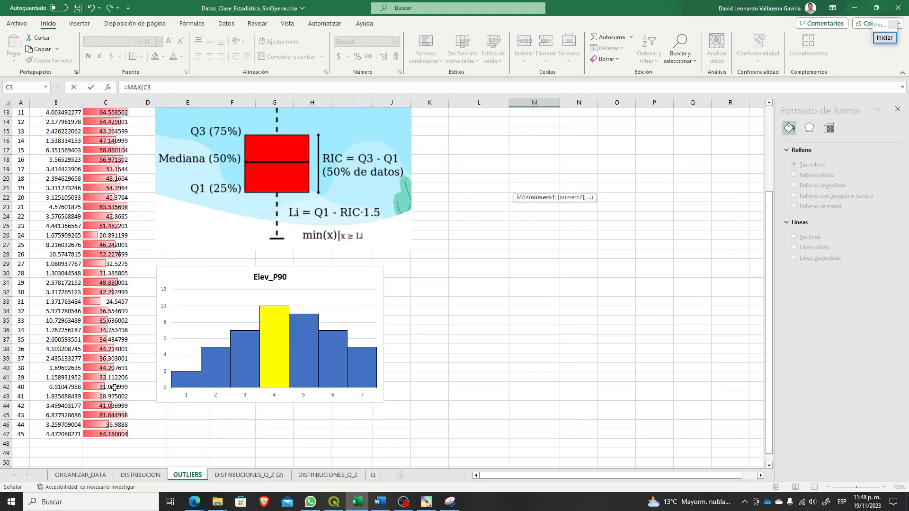
{"action": "left_click", "coordinate": [95, 435], "text": "shift"}
{"action": "scroll", "coordinate": [566, 327], "scroll_direction": "up", "scroll_amount": 4}
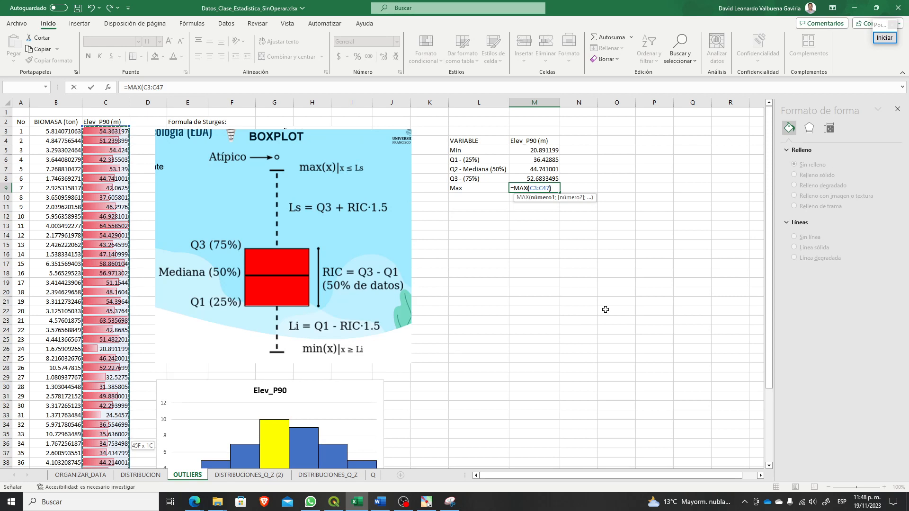
{"action": "type", "text": ")"}
{"action": "key", "text": "Return"}
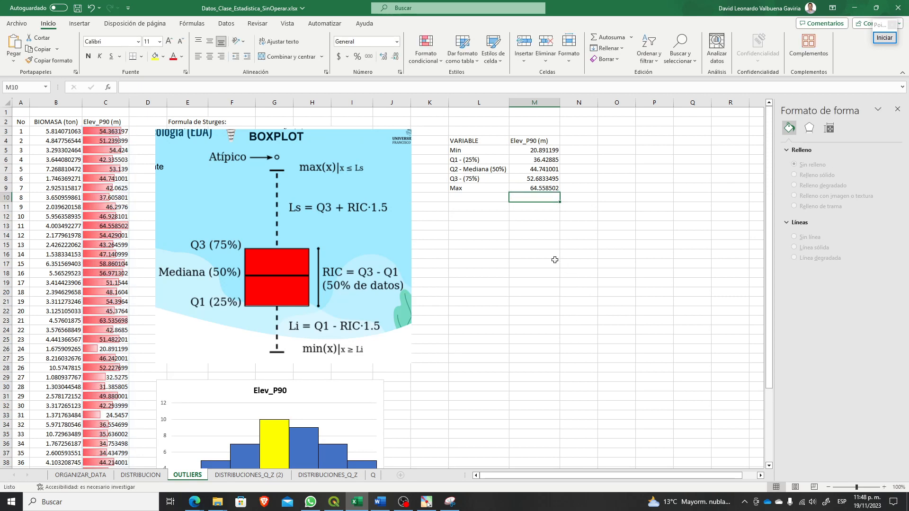
Step: Reduce the displayed decimals of the statistics in M5:M9 to two
{"action": "left_click_drag", "start_coordinate": [536, 151], "coordinate": [538, 188]}
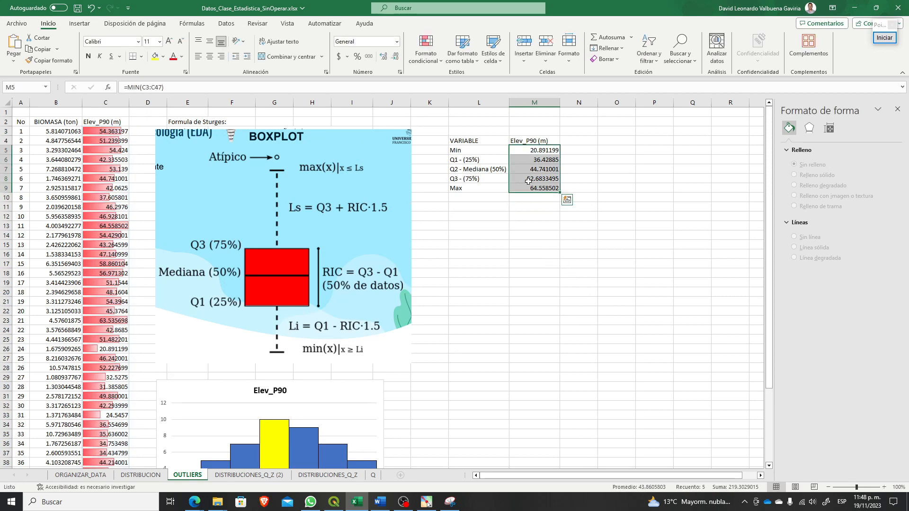
{"action": "left_click", "coordinate": [395, 56]}
{"action": "left_click", "coordinate": [396, 57]}
{"action": "left_click", "coordinate": [396, 57]}
{"action": "left_click", "coordinate": [396, 57]}
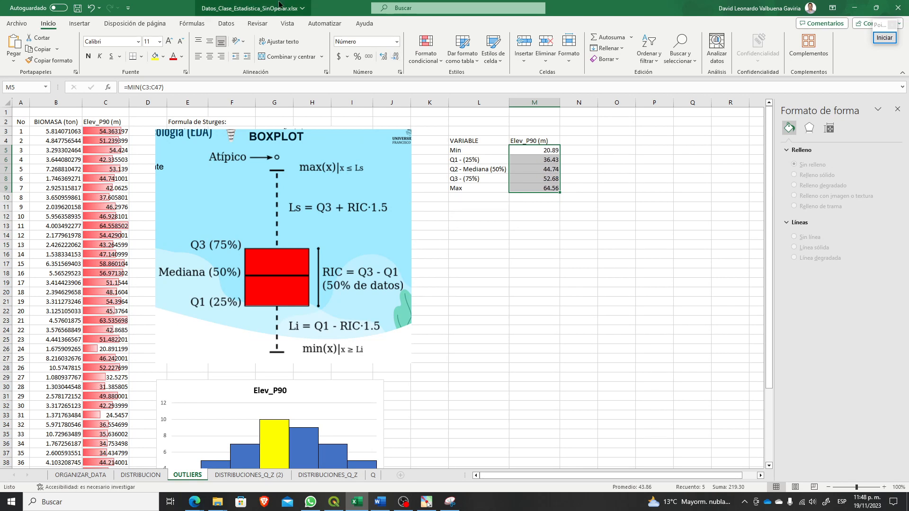
Step: Centre the values in M5:M9 horizontally and vertically, and make column M slightly narrower
{"action": "left_click", "coordinate": [210, 56]}
{"action": "left_click", "coordinate": [211, 43]}
{"action": "left_click", "coordinate": [525, 252]}
{"action": "left_click_drag", "start_coordinate": [560, 103], "coordinate": [556, 103]}
{"action": "left_click", "coordinate": [574, 188]}
Step: Centre the header cells L4:M4 of the statistics table and make their text bold
{"action": "left_click_drag", "start_coordinate": [453, 141], "coordinate": [544, 140]}
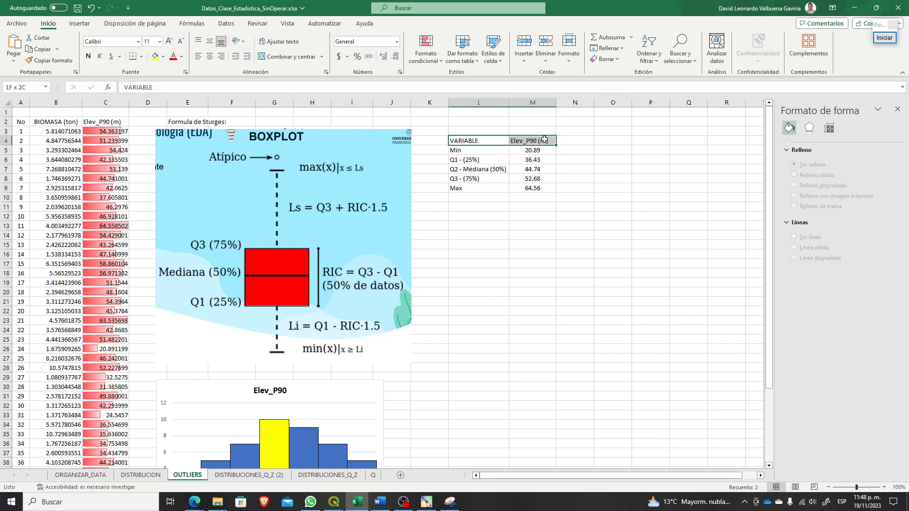
{"action": "left_click", "coordinate": [210, 55]}
{"action": "left_click", "coordinate": [88, 55]}
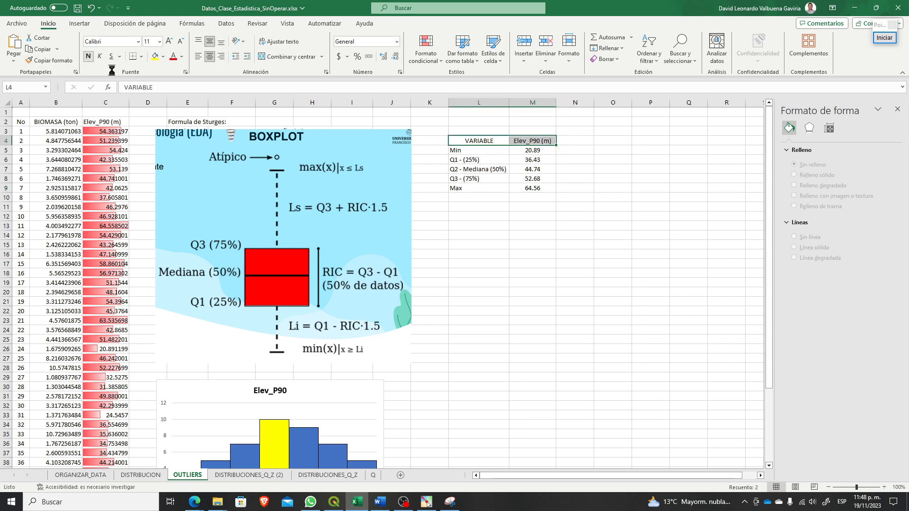
{"action": "left_click", "coordinate": [532, 216]}
Step: Apply all borders to the statistics table in L4:M9
{"action": "left_click_drag", "start_coordinate": [483, 140], "coordinate": [545, 189]}
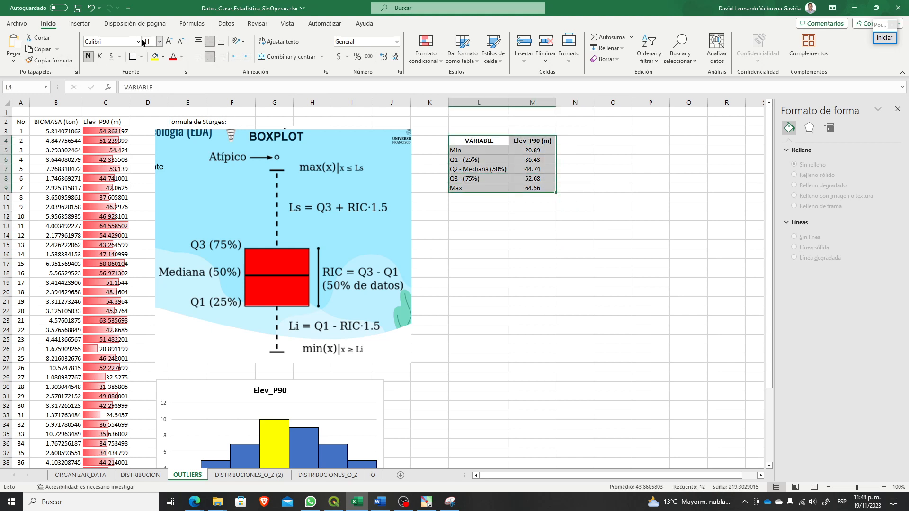
{"action": "left_click", "coordinate": [141, 57]}
{"action": "left_click", "coordinate": [168, 150]}
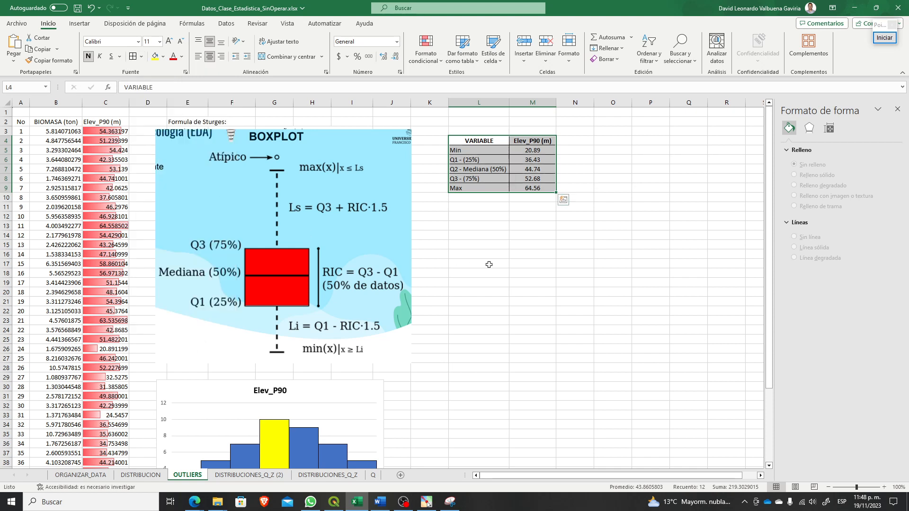
{"action": "left_click", "coordinate": [487, 262]}
{"action": "left_click", "coordinate": [533, 235]}
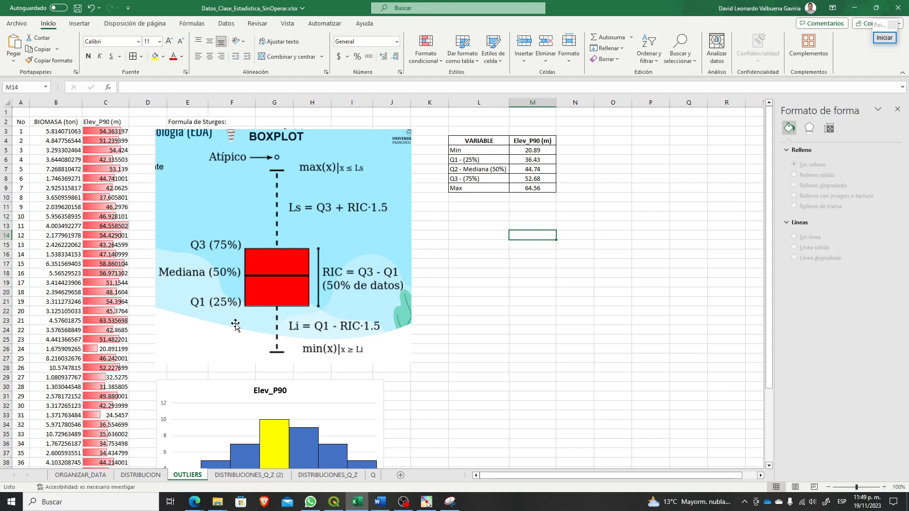
{"action": "left_click", "coordinate": [589, 260]}
{"action": "left_click", "coordinate": [494, 227]}
{"action": "left_click", "coordinate": [533, 330]}
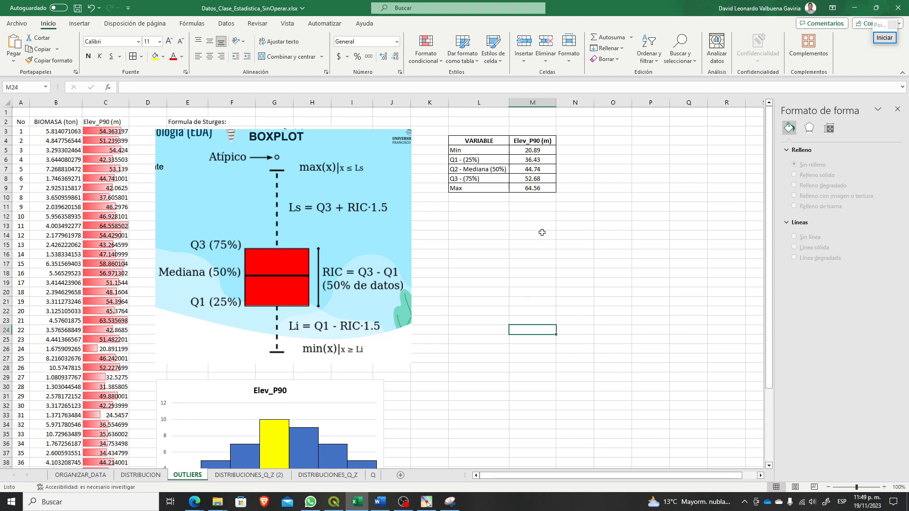
{"action": "left_click", "coordinate": [543, 232]}
{"action": "left_click", "coordinate": [538, 292]}
{"action": "left_click_drag", "start_coordinate": [475, 264], "coordinate": [545, 377]}
{"action": "left_click", "coordinate": [507, 247]}
{"action": "left_click_drag", "start_coordinate": [486, 209], "coordinate": [532, 368]}
{"action": "left_click", "coordinate": [598, 268]}
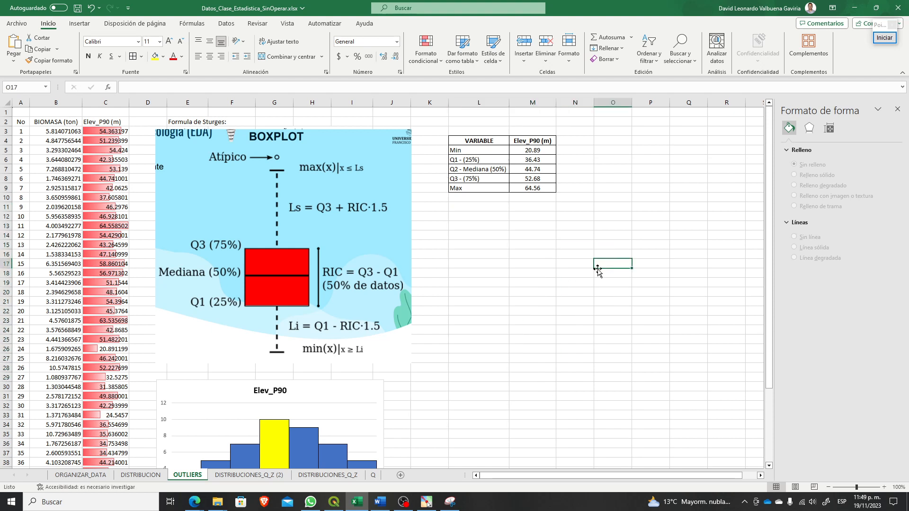
{"action": "left_click_drag", "start_coordinate": [452, 226], "coordinate": [507, 346]}
{"action": "left_click", "coordinate": [590, 282]}
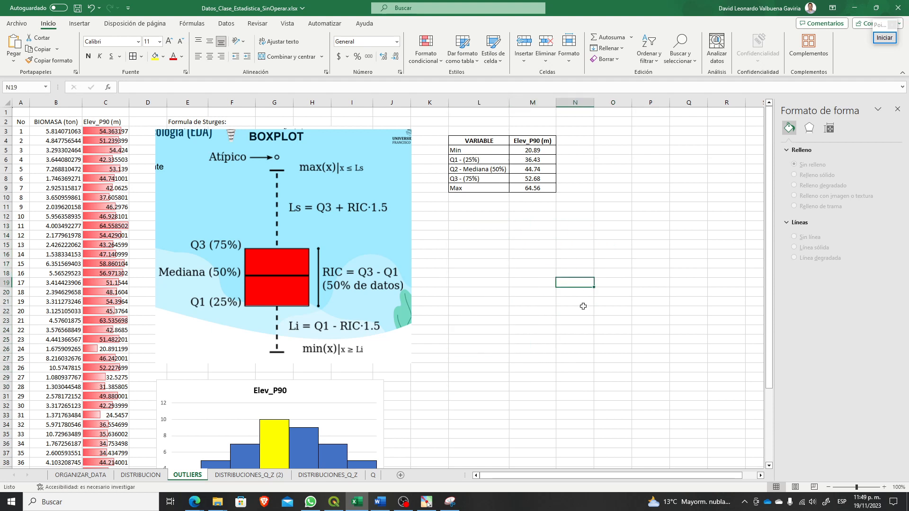
{"action": "left_click", "coordinate": [479, 232]}
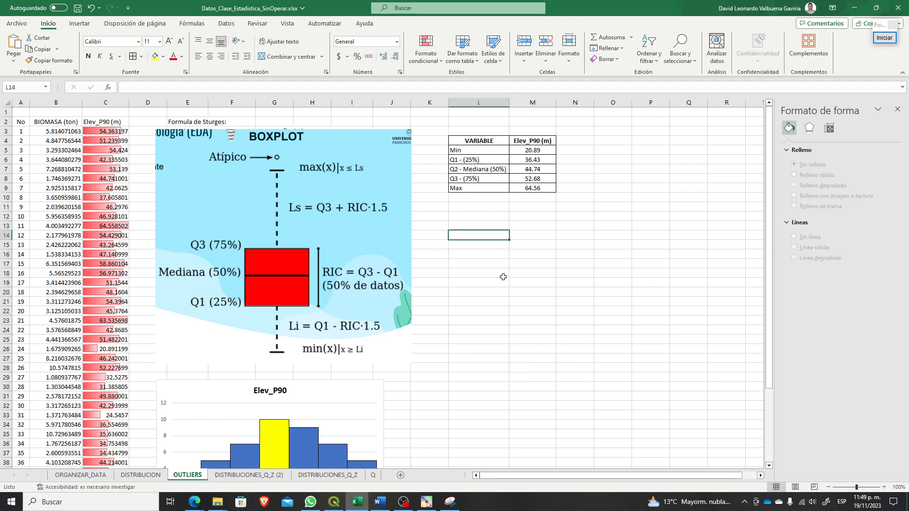
{"action": "left_click", "coordinate": [82, 23]}
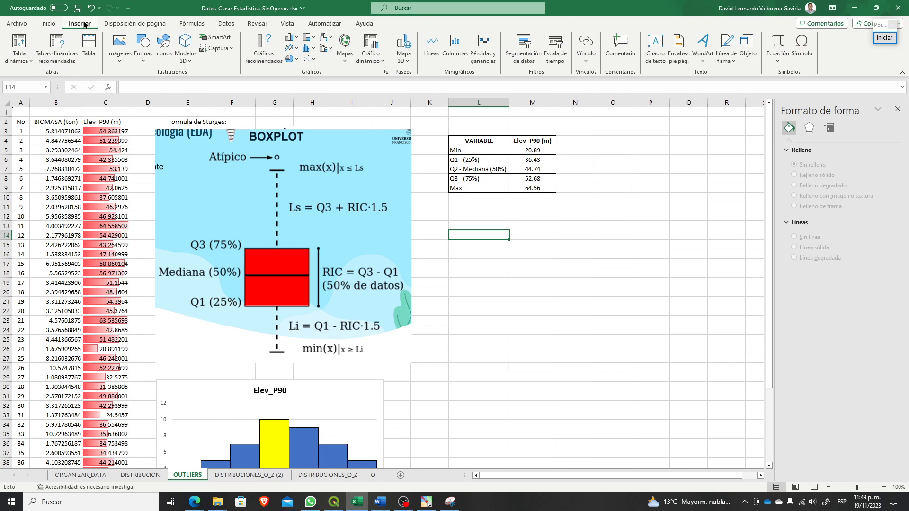
{"action": "left_click", "coordinate": [553, 255]}
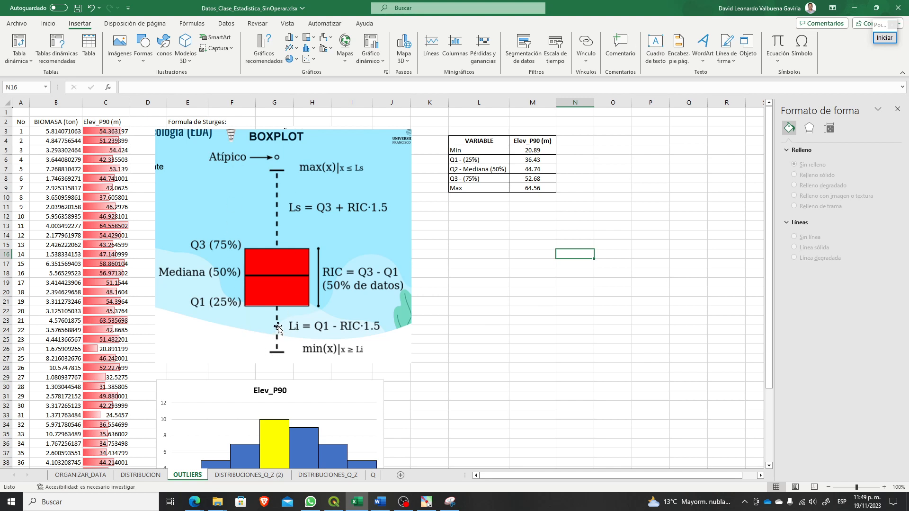
Step: Enter the interquartile range label "RIC = Q3 - Q1" in L11 below the statistics table
{"action": "left_click", "coordinate": [465, 204]}
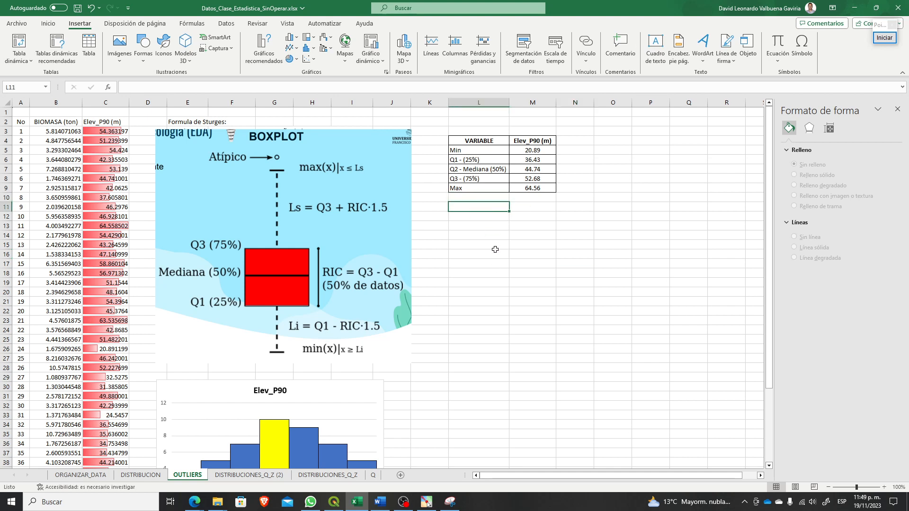
{"action": "type", "text": "RIC"}
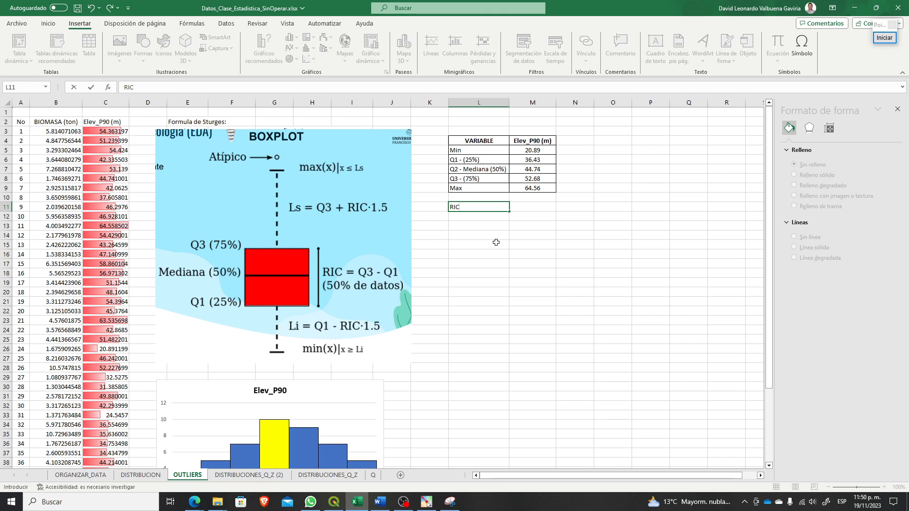
{"action": "key", "text": "ctrl+Return"}
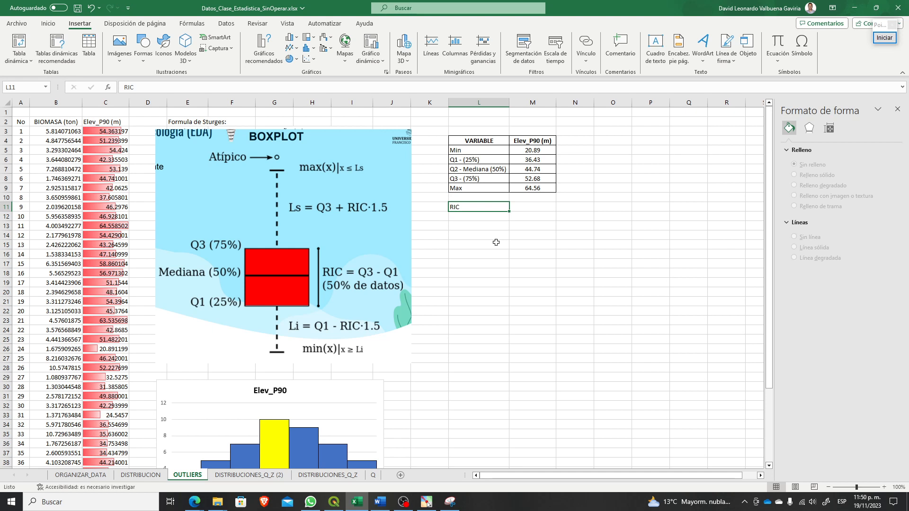
{"action": "key", "text": "F2"}
{"action": "type", "text": "("}
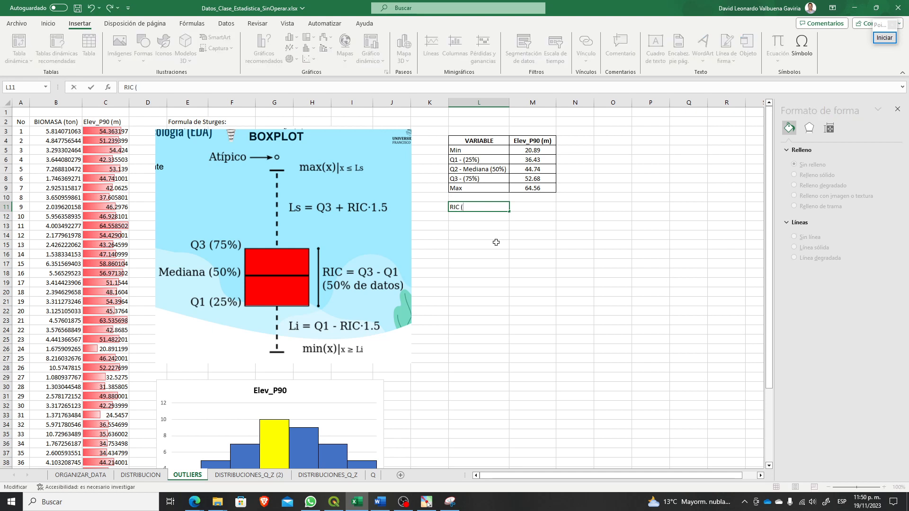
{"action": "key", "text": "BackSpace"}
{"action": "type", "text": "= Q3 - Q1"}
{"action": "key", "text": "ctrl+Return"}
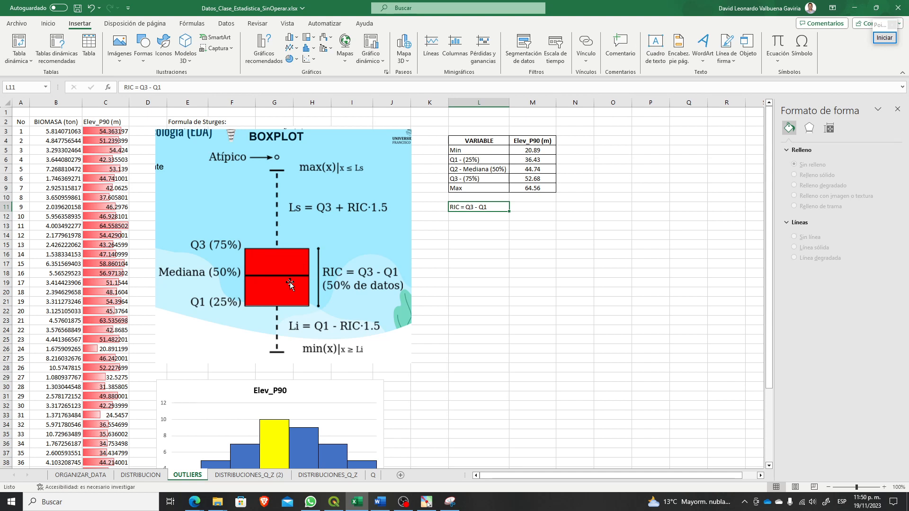
Step: Enter the limit labels "Li" in L12 and "Ls" in L13 below the interquartile range label
{"action": "left_click", "coordinate": [492, 223]}
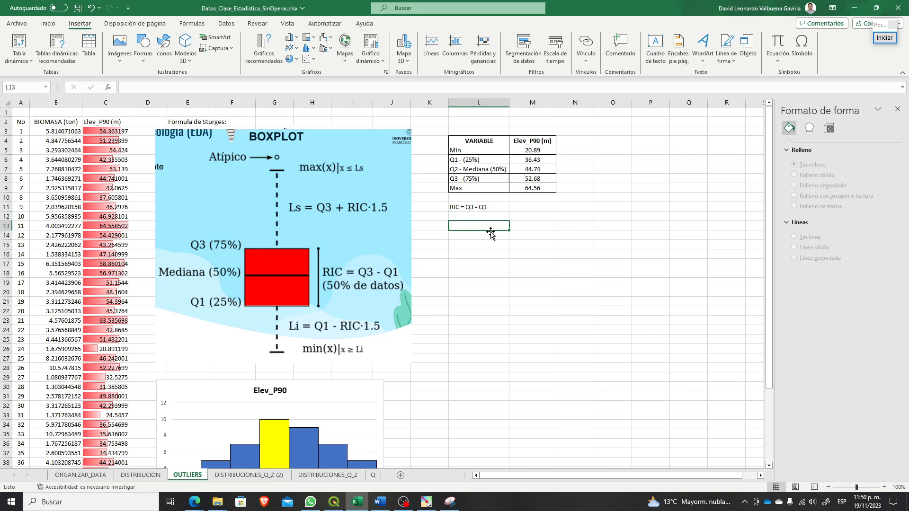
{"action": "key", "text": "Up"}
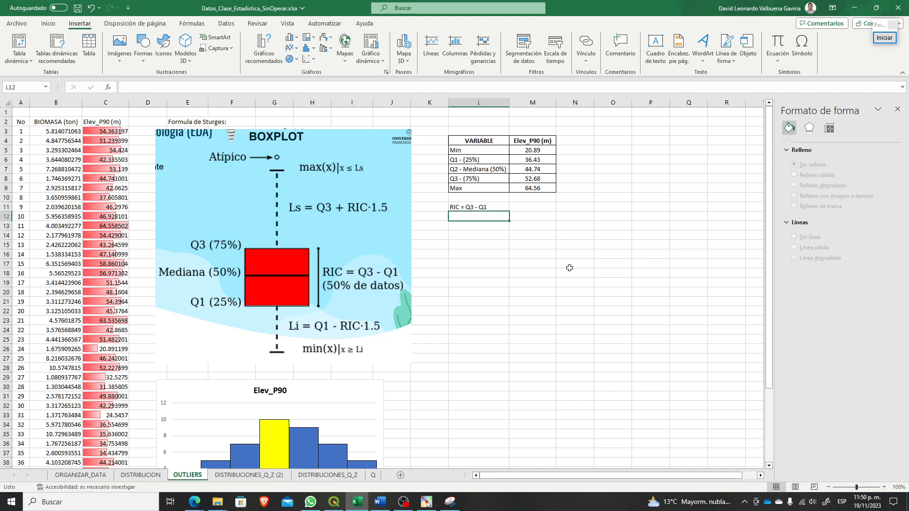
{"action": "type", "text": "Li"}
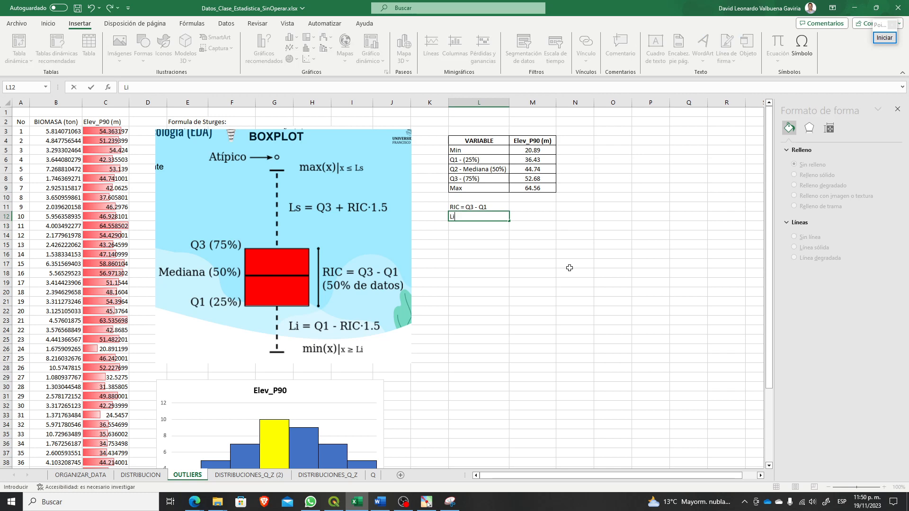
{"action": "key", "text": "Return"}
{"action": "type", "text": "Ls"}
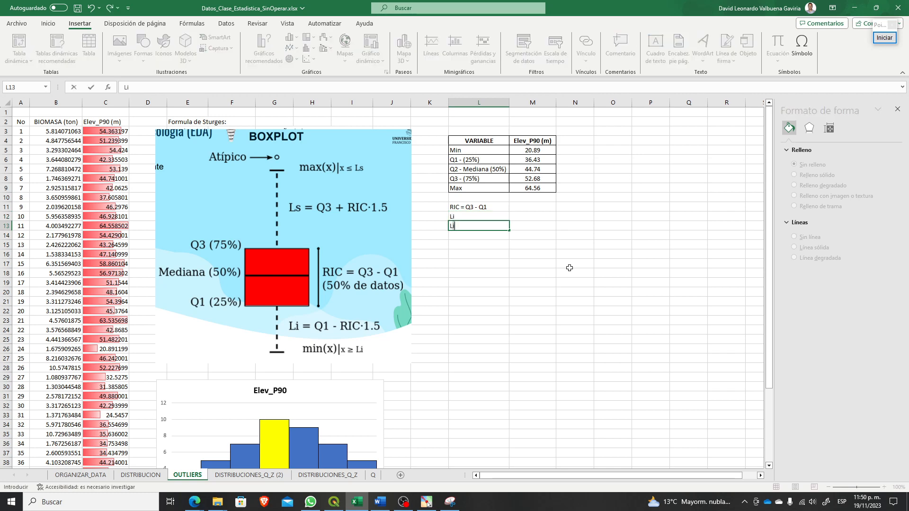
{"action": "key", "text": "Return"}
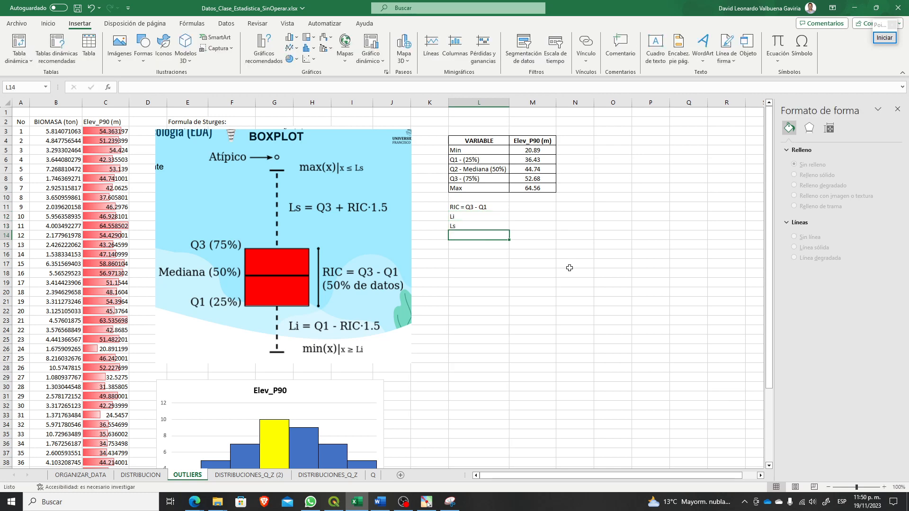
Step: Complete the lower limit label in L12 as "Li = Q1 -(1.5*RIC)"
{"action": "key", "text": "Up"}
{"action": "key", "text": "Up"}
{"action": "key", "text": "F2"}
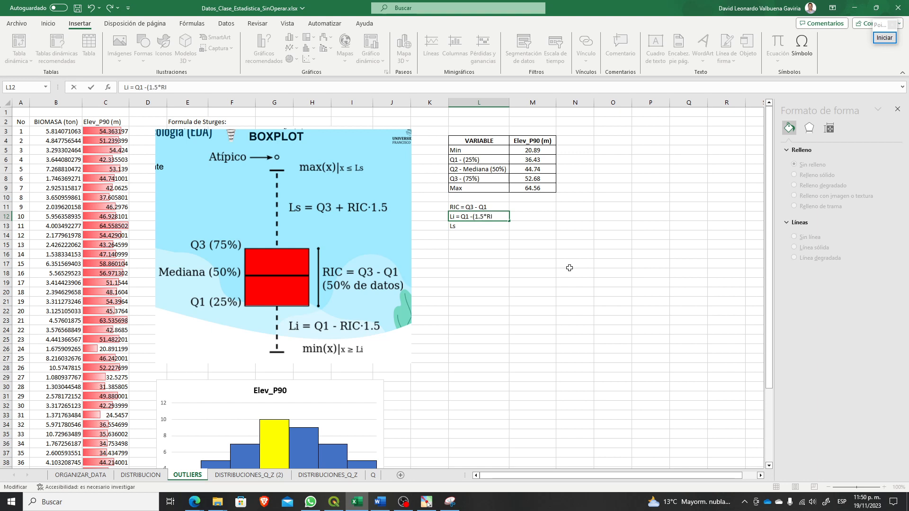
{"action": "key", "text": "Return"}
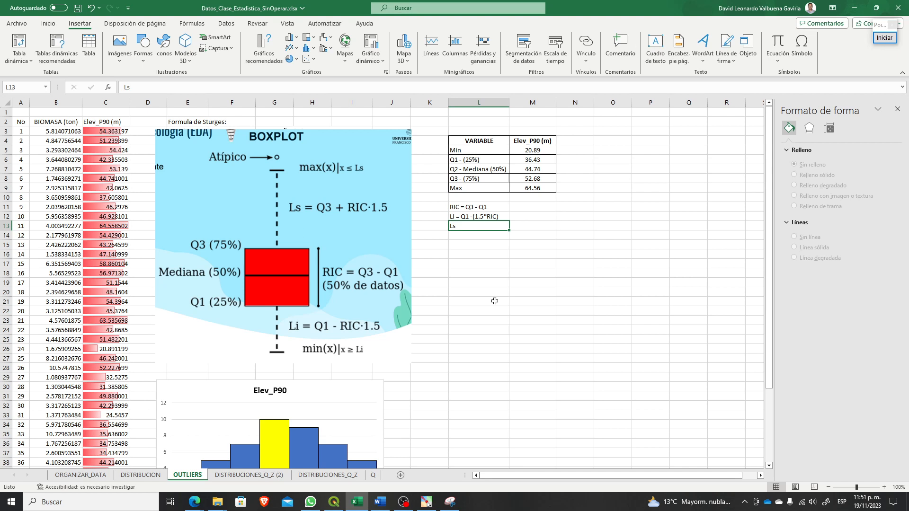
Step: Complete the upper limit label in L13 as "Ls = Q3+(1.5*RIC)"
{"action": "double_click", "coordinate": [467, 227]}
{"action": "type", "text": "= Q3+(1.5*RIC"}
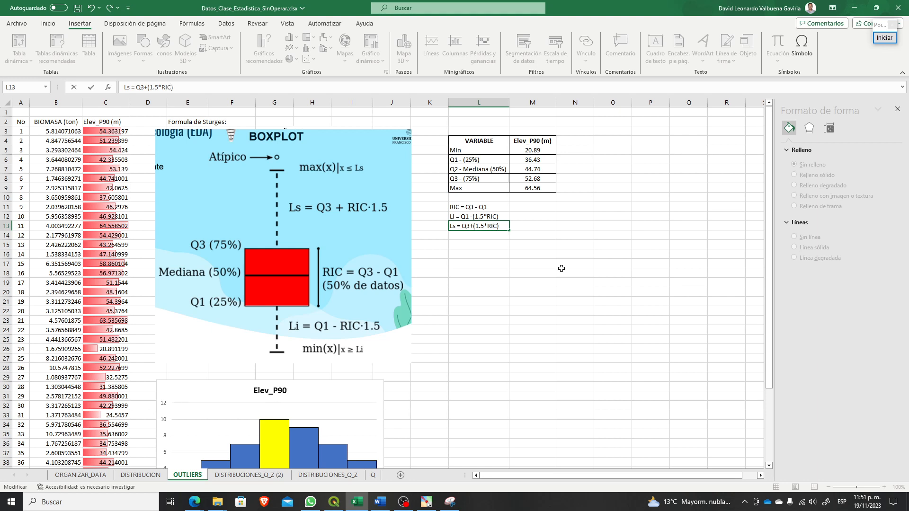
{"action": "key", "text": "Return"}
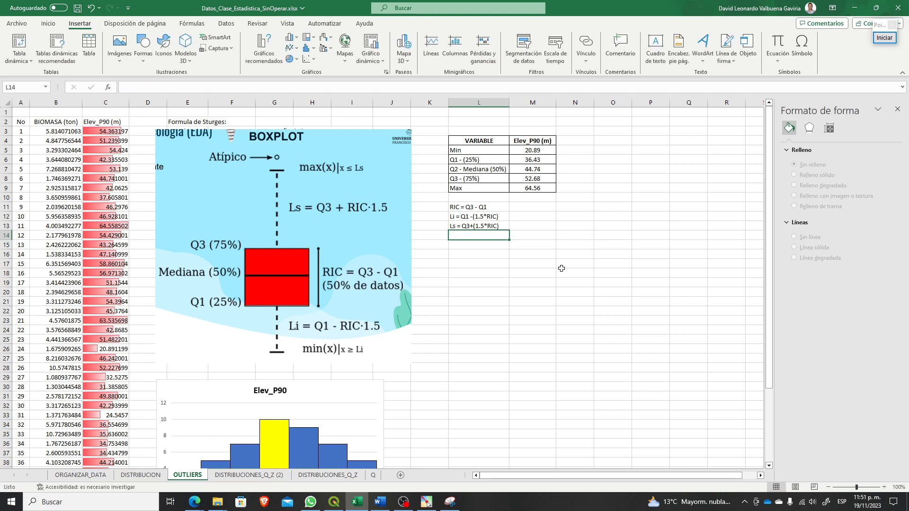
Step: Calculate the interquartile range in M11 with the formula =M8-M6
{"action": "left_click", "coordinate": [519, 209]}
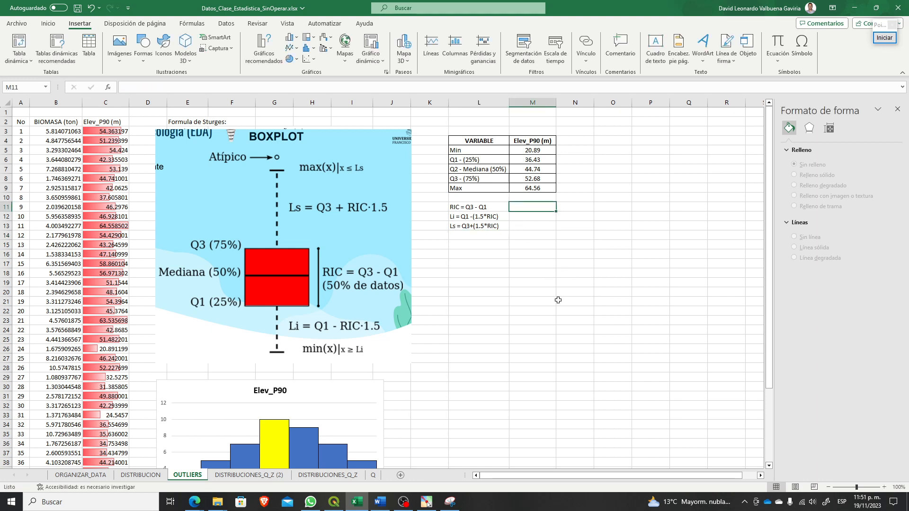
{"action": "type", "text": "="}
{"action": "key", "text": "Up"}
{"action": "key", "text": "Up"}
{"action": "key", "text": "Up"}
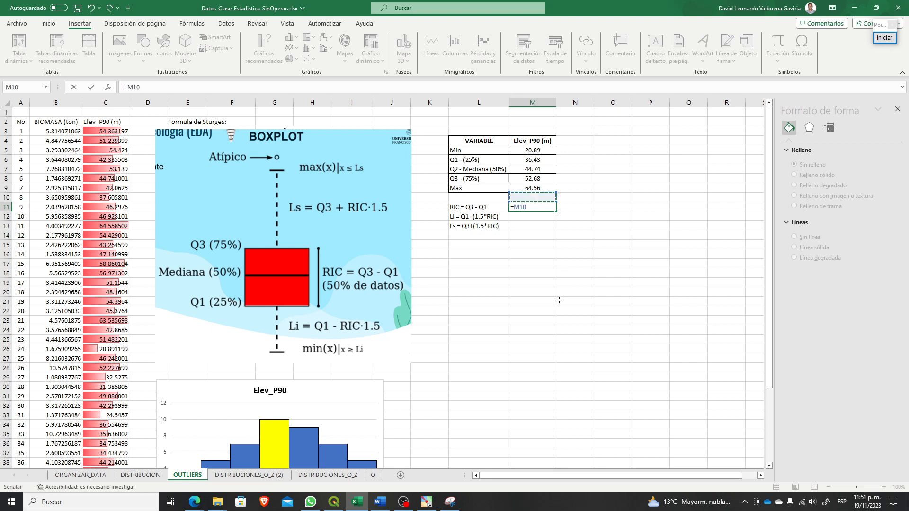
{"action": "type", "text": "-"}
{"action": "key", "text": "Up"}
{"action": "key", "text": "Up"}
{"action": "key", "text": "Up"}
{"action": "key", "text": "Up"}
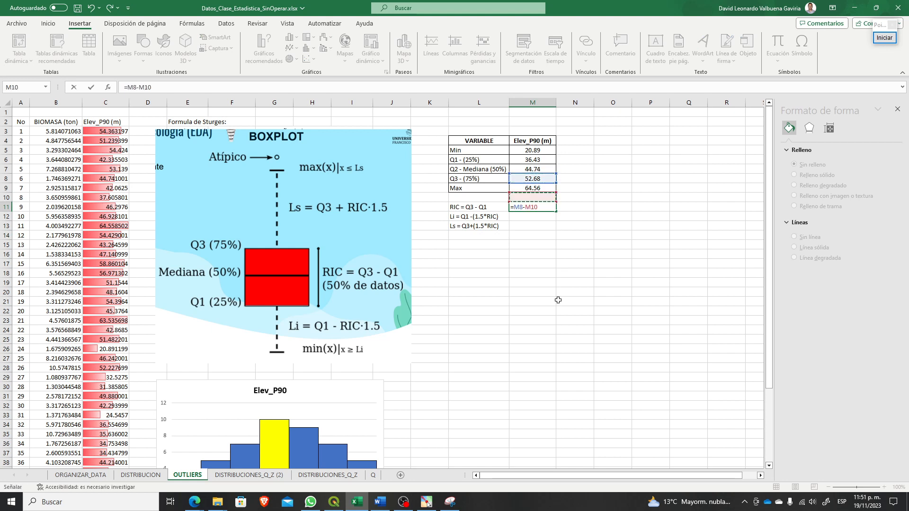
{"action": "key", "text": "Return"}
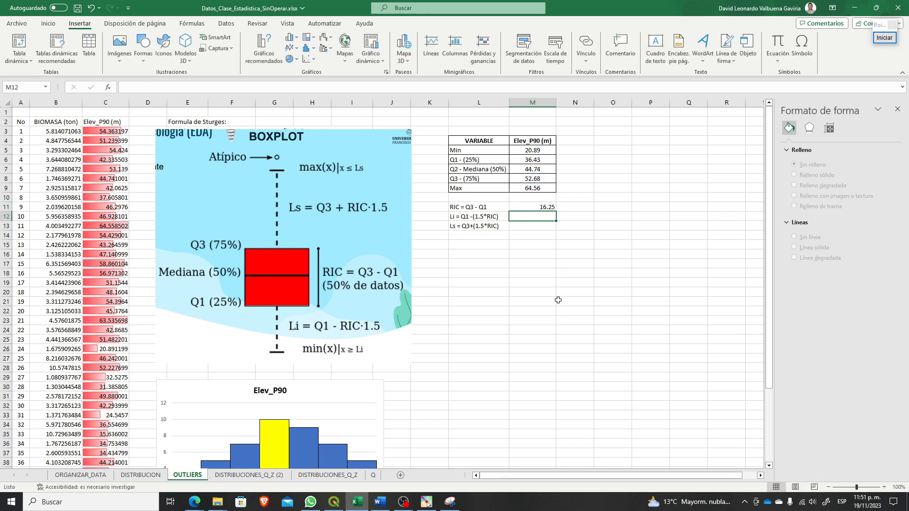
Step: Centre the interquartile range value in M11 horizontally and vertically
{"action": "left_click", "coordinate": [525, 206]}
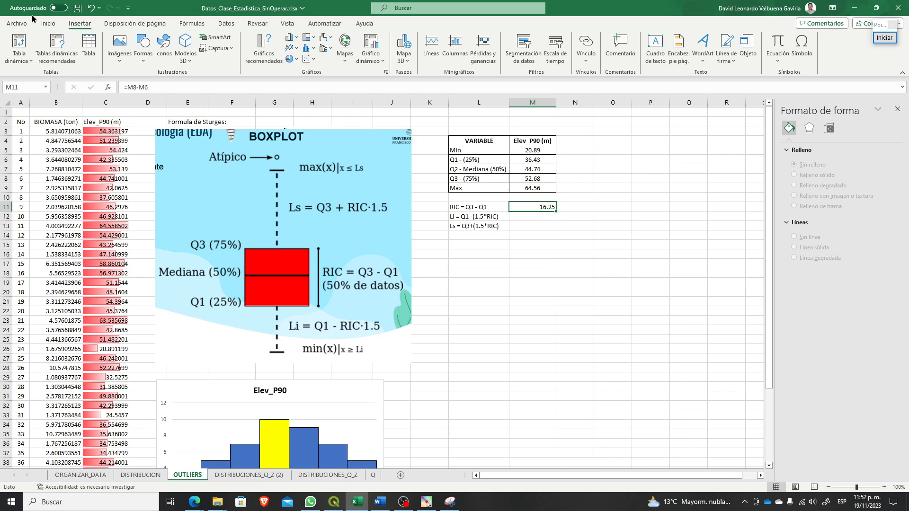
{"action": "left_click", "coordinate": [47, 24]}
{"action": "left_click", "coordinate": [210, 57]}
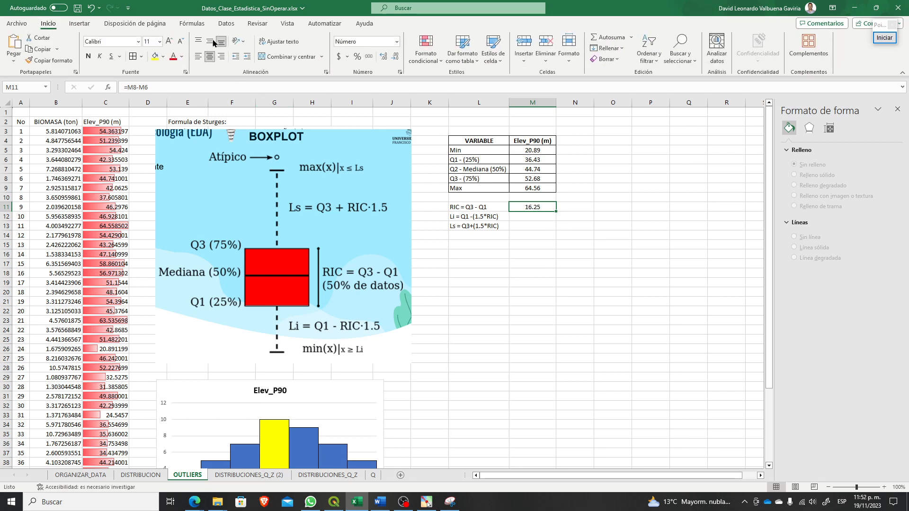
{"action": "left_click", "coordinate": [209, 41]}
{"action": "left_click", "coordinate": [614, 230]}
{"action": "key", "text": "Left"}
{"action": "key", "text": "Left"}
{"action": "key", "text": "Left"}
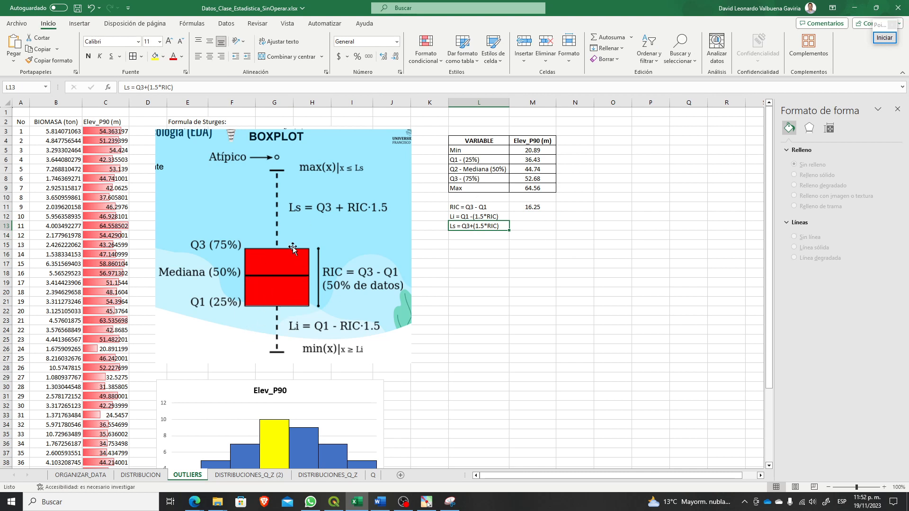
Step: Calculate the lower limit in M12 with the formula =M6-(1.5*M11)
{"action": "left_click", "coordinate": [542, 245]}
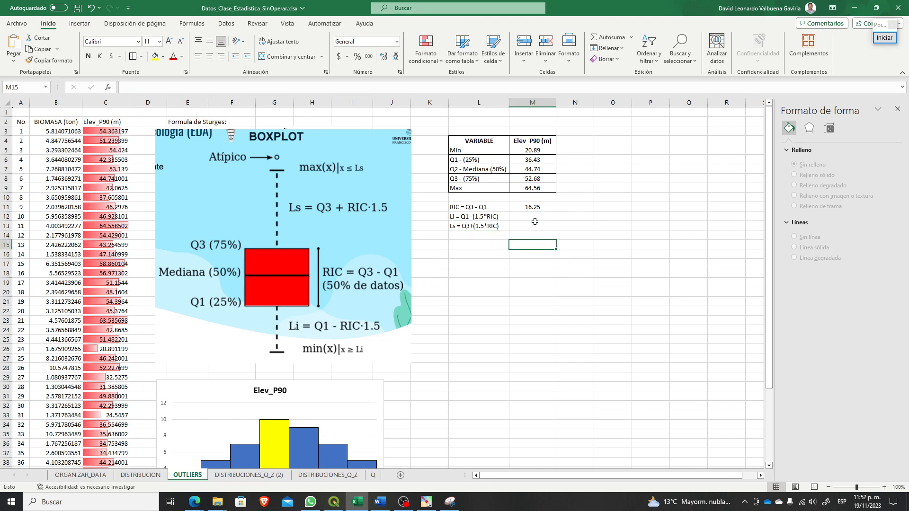
{"action": "left_click", "coordinate": [535, 219]}
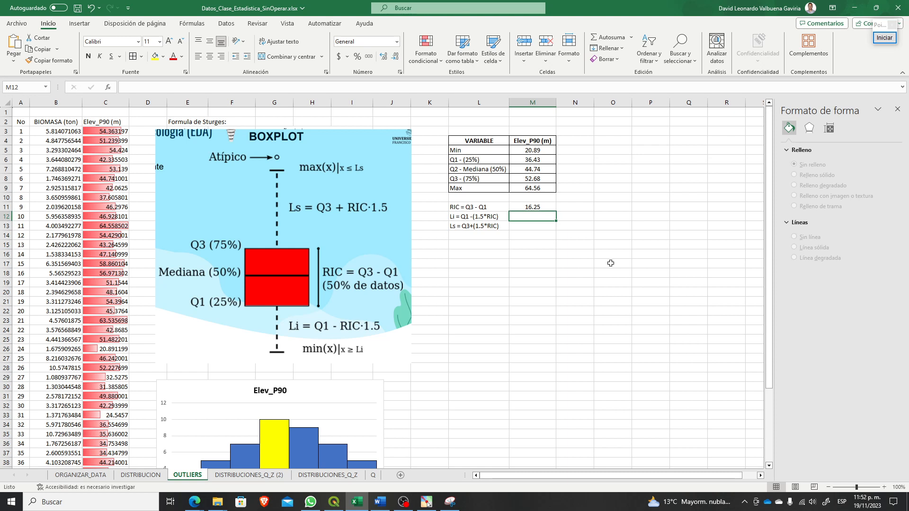
{"action": "type", "text": "="}
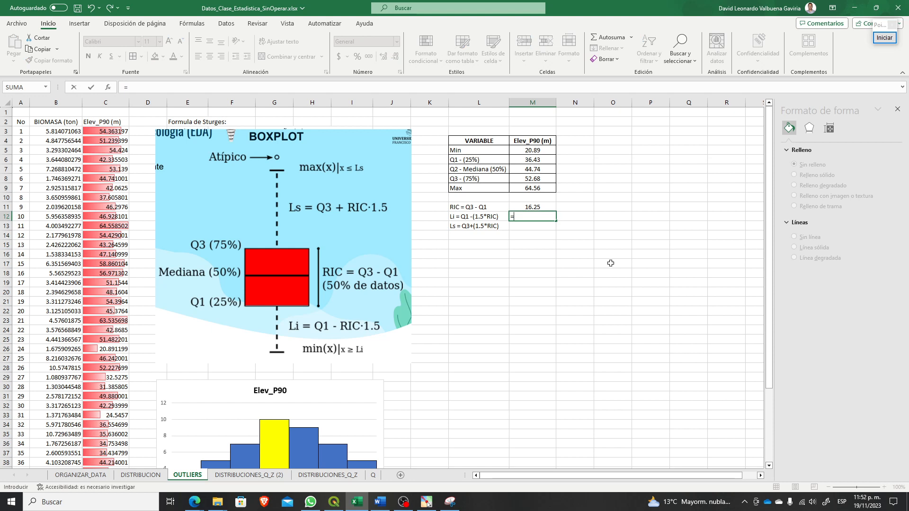
{"action": "key", "text": "Up"}
{"action": "key", "text": "Up"}
{"action": "key", "text": "Up"}
{"action": "key", "text": "Up"}
{"action": "key", "text": "Up"}
{"action": "key", "text": "Up"}
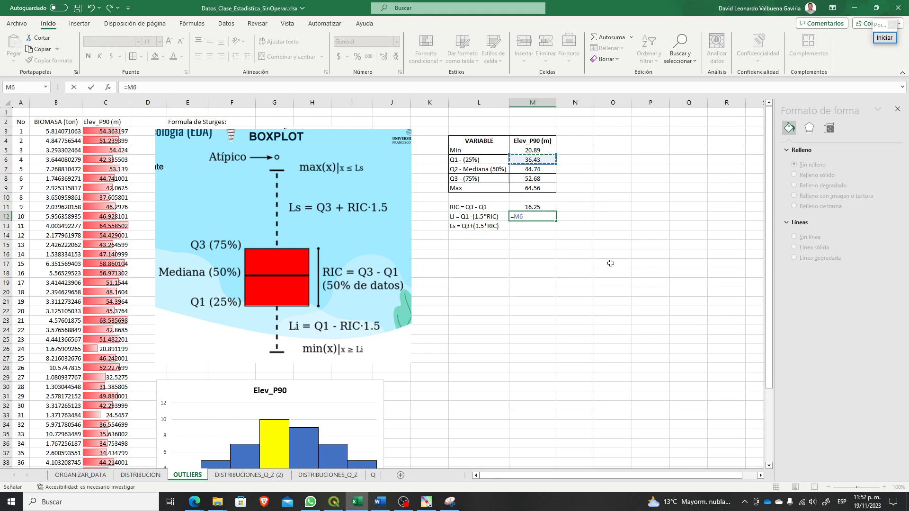
{"action": "type", "text": "-(1.5*"}
{"action": "key", "text": "Up"}
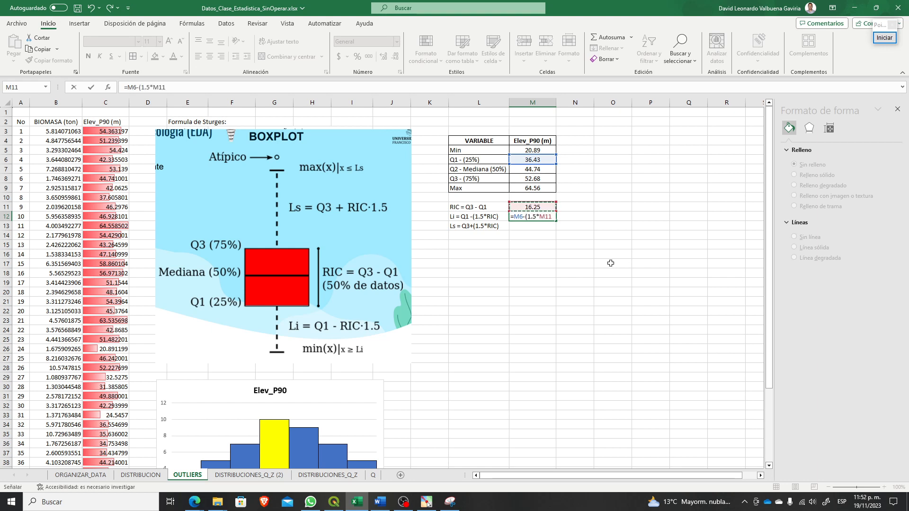
{"action": "type", "text": ")"}
{"action": "key", "text": "Return"}
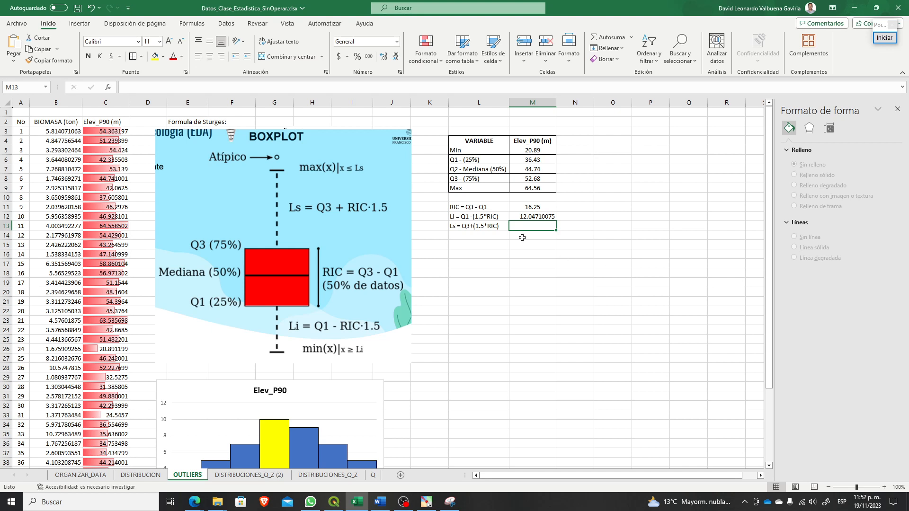
Step: Show the lower limit in M12 with two decimals and centre it horizontally
{"action": "left_click", "coordinate": [524, 219]}
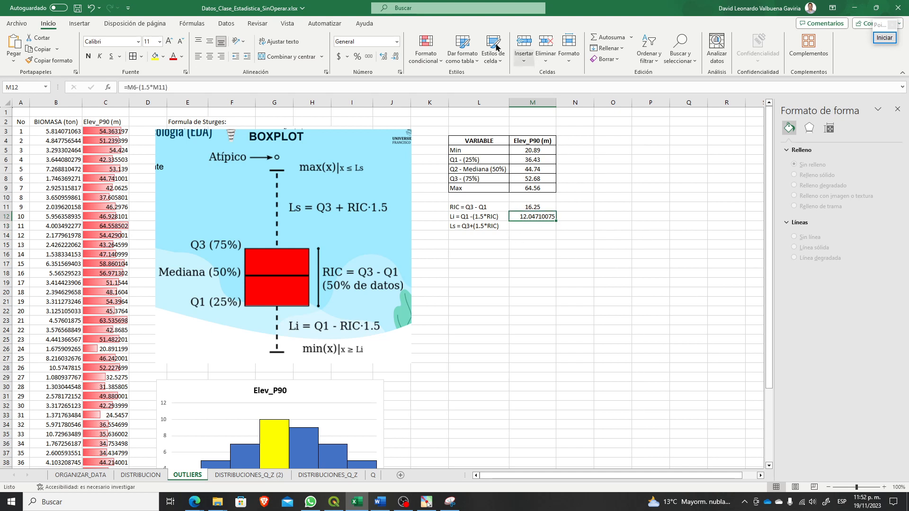
{"action": "left_click", "coordinate": [395, 56]}
{"action": "left_click", "coordinate": [395, 56]}
{"action": "left_click", "coordinate": [396, 56]}
{"action": "left_click", "coordinate": [395, 56]}
{"action": "left_click", "coordinate": [395, 56]}
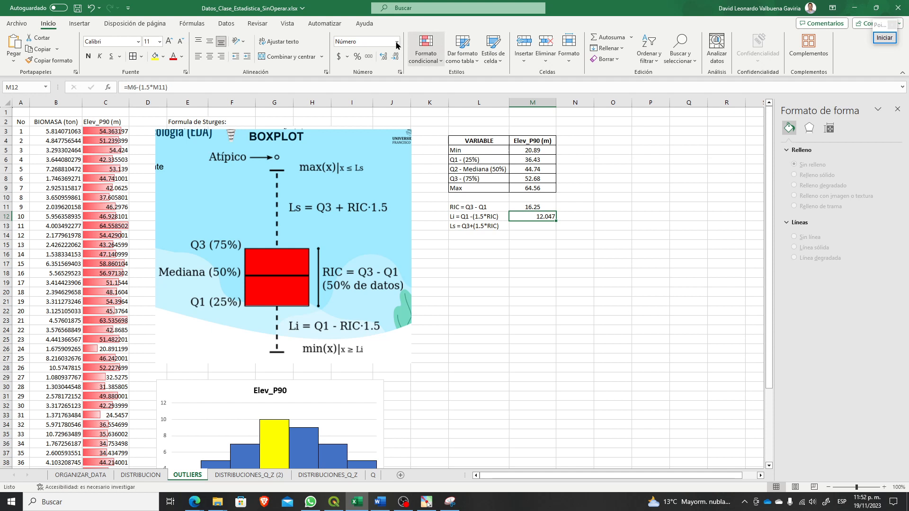
{"action": "left_click", "coordinate": [209, 56]}
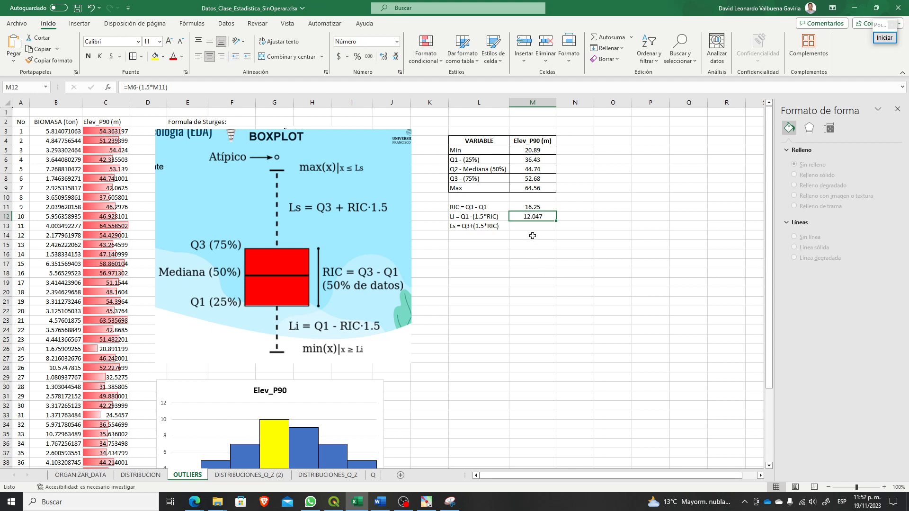
{"action": "left_click", "coordinate": [382, 58]}
{"action": "left_click", "coordinate": [396, 56]}
{"action": "left_click", "coordinate": [395, 56]}
{"action": "key", "text": "Return"}
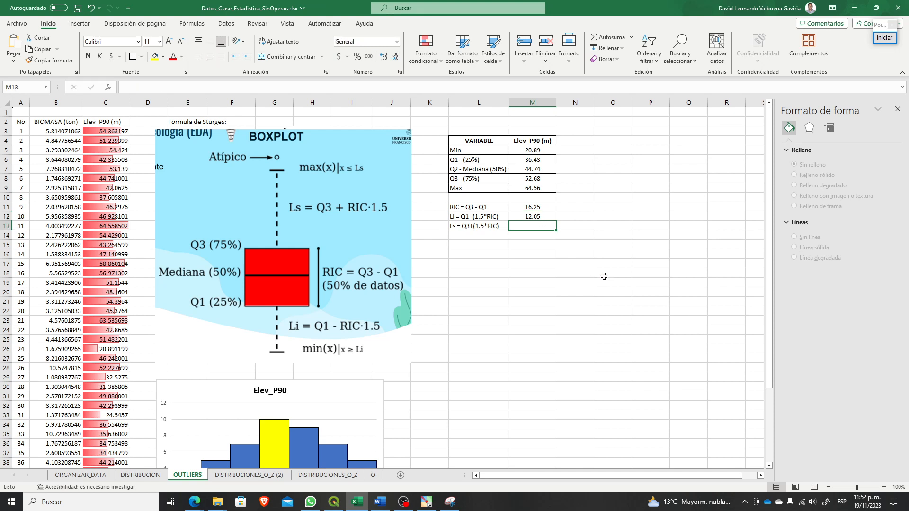
Step: Calculate the upper limit in M13 with the formula =M8+(1.5*M11)
{"action": "type", "text": "="}
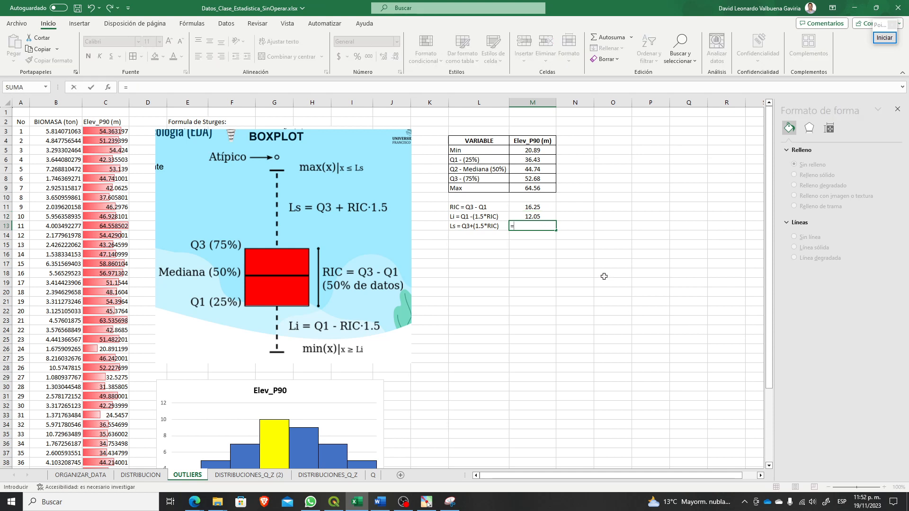
{"action": "key", "text": "Up"}
{"action": "key", "text": "Up"}
{"action": "key", "text": "Up"}
{"action": "key", "text": "Up"}
{"action": "key", "text": "Up"}
{"action": "type", "text": "+"}
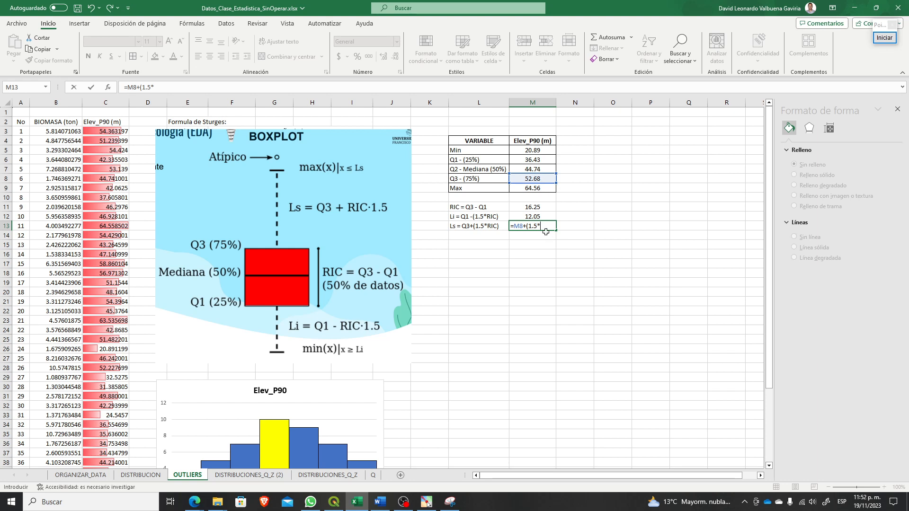
{"action": "type", "text": "(1.5*"}
{"action": "left_click", "coordinate": [535, 209]}
{"action": "type", "text": ")"}
{"action": "key", "text": "Return"}
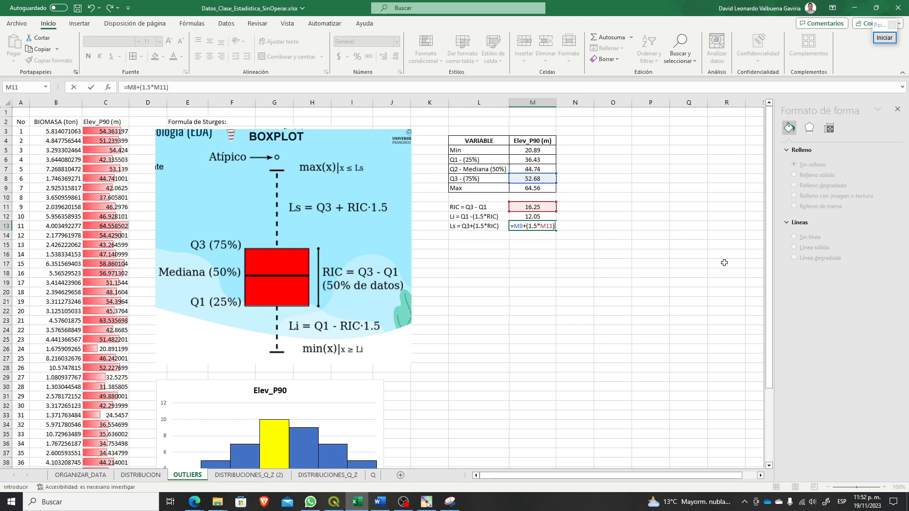
Step: Show the upper limit in M13 with two decimals and centre it horizontally and vertically
{"action": "key", "text": "Up"}
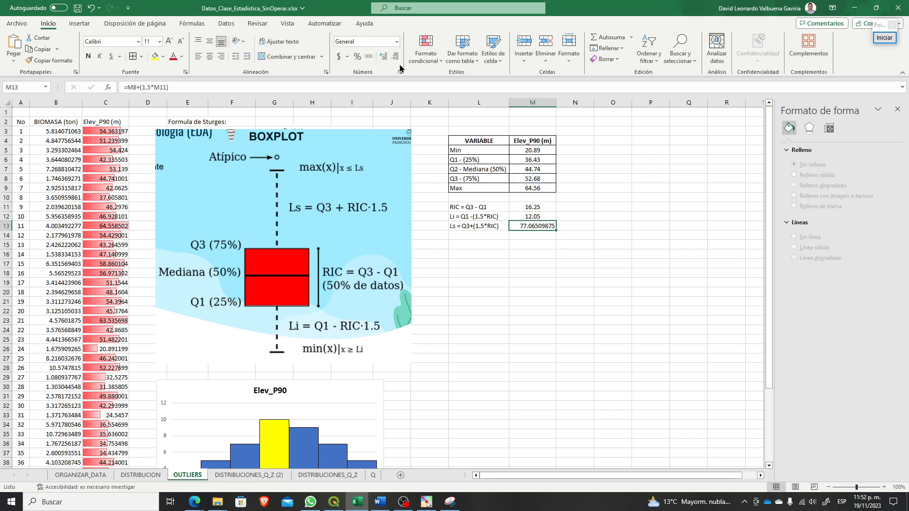
{"action": "left_click", "coordinate": [395, 57]}
{"action": "left_click", "coordinate": [396, 57]}
{"action": "left_click", "coordinate": [395, 57]}
{"action": "left_click", "coordinate": [395, 57]}
{"action": "left_click", "coordinate": [396, 57]}
{"action": "left_click", "coordinate": [395, 58]}
{"action": "left_click", "coordinate": [383, 56]}
{"action": "left_click", "coordinate": [209, 57]}
{"action": "left_click", "coordinate": [209, 41]}
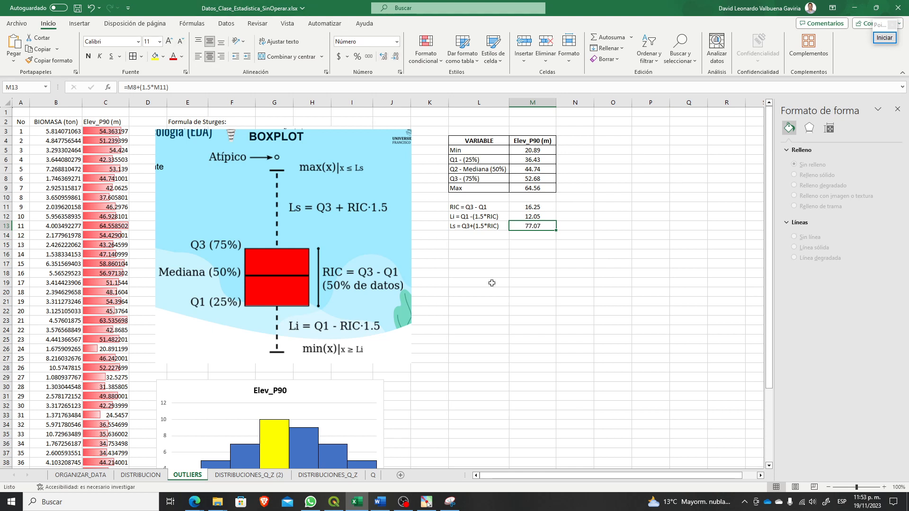
Step: Apply all borders to the interquartile range and limits block in L11:M13
{"action": "left_click", "coordinate": [507, 220]}
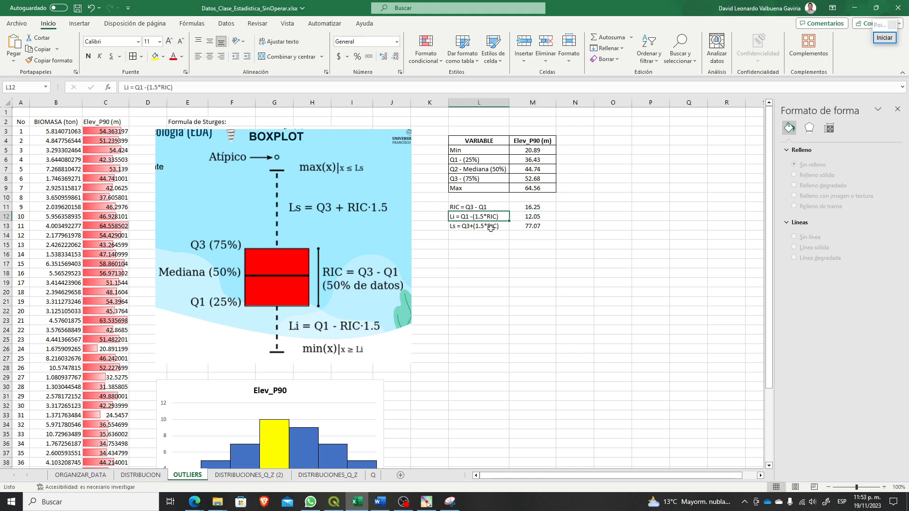
{"action": "left_click", "coordinate": [491, 228]}
{"action": "left_click", "coordinate": [548, 225]}
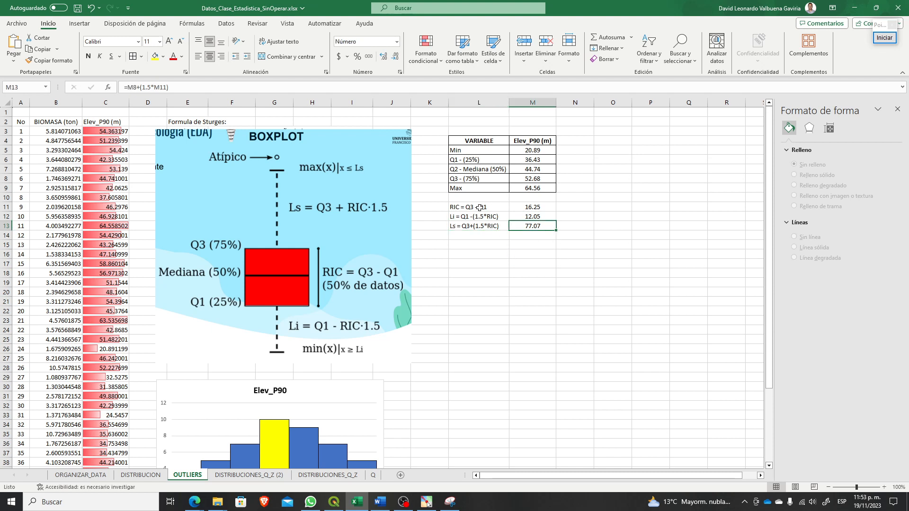
{"action": "left_click_drag", "start_coordinate": [480, 207], "coordinate": [537, 227]}
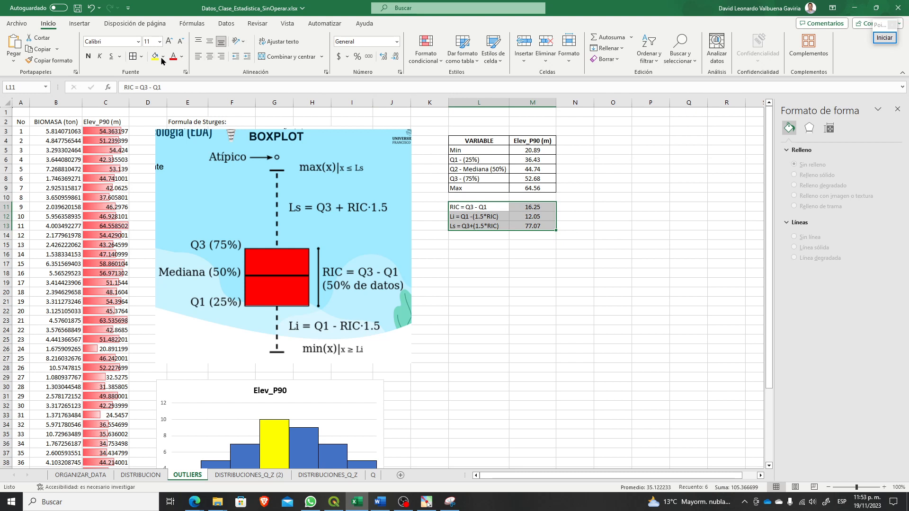
{"action": "left_click", "coordinate": [134, 57]}
{"action": "left_click", "coordinate": [570, 311]}
{"action": "left_click", "coordinate": [495, 256]}
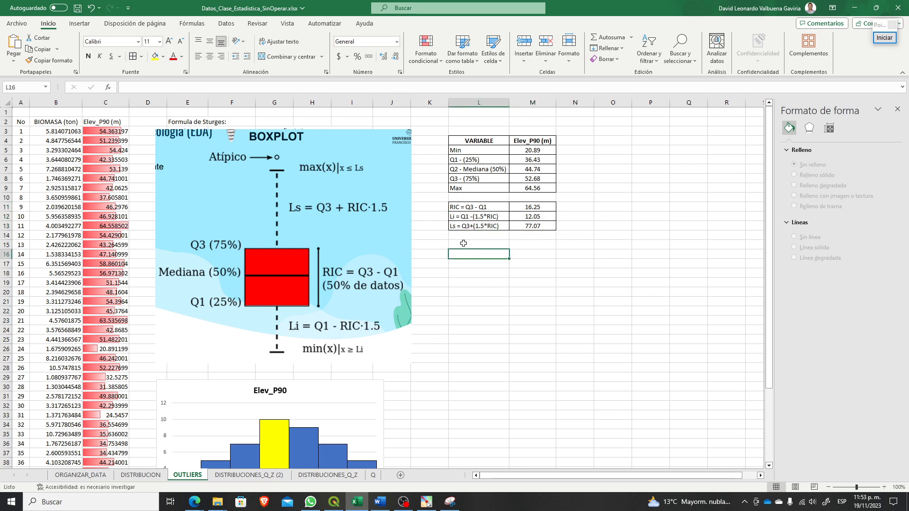
Step: Add the column header Intervalo in N4 next to Elev_P90 (m) and centre it horizontally
{"action": "left_click", "coordinate": [637, 233]}
{"action": "left_click", "coordinate": [582, 206]}
{"action": "left_click", "coordinate": [568, 142]}
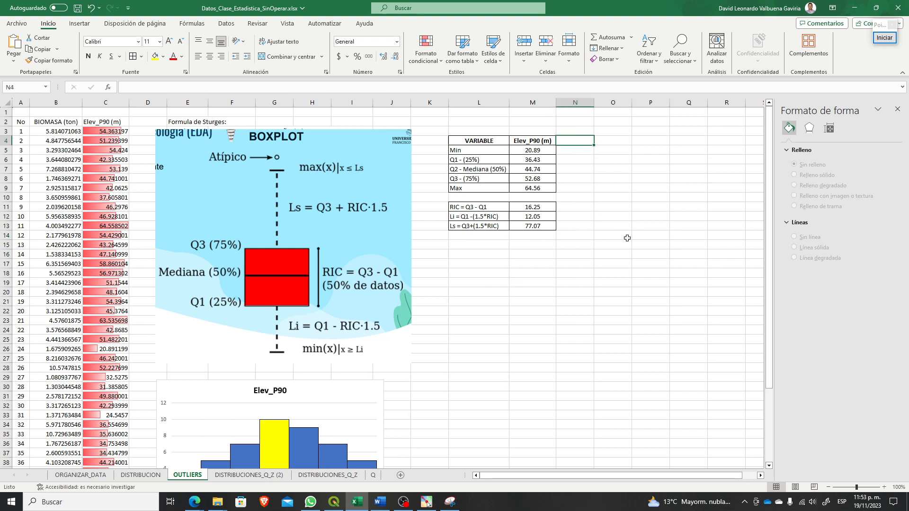
{"action": "type", "text": "iNTER"}
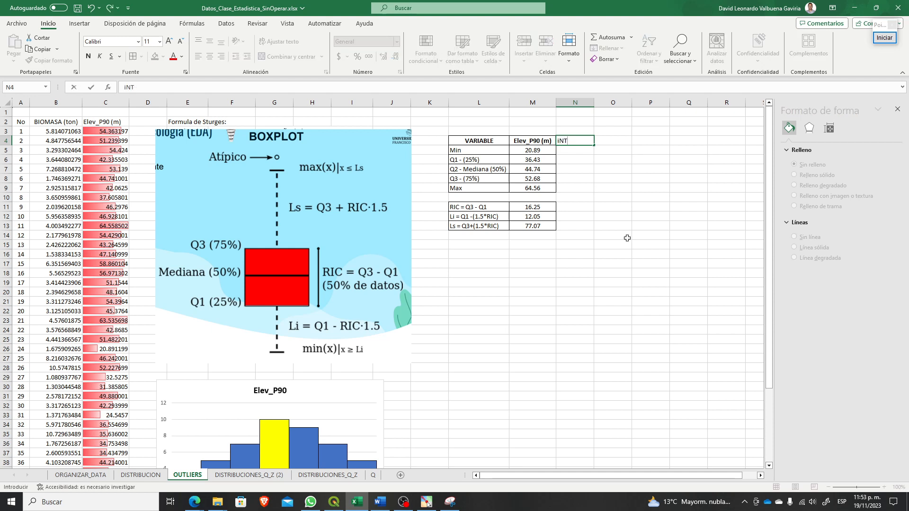
{"action": "key", "text": "BackSpace"}
{"action": "key", "text": "BackSpace"}
{"action": "key", "text": "BackSpace"}
{"action": "key", "text": "Return"}
{"action": "key", "text": "Up"}
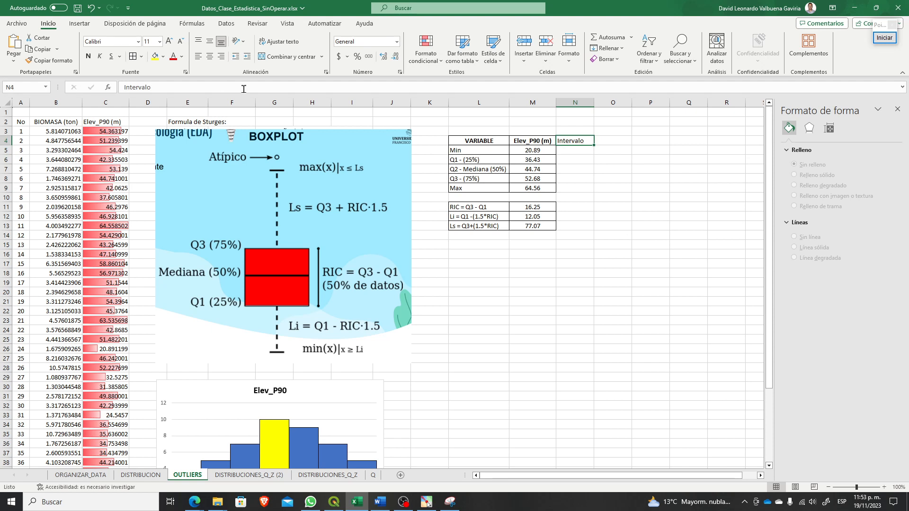
{"action": "left_click", "coordinate": [210, 57]}
{"action": "left_click", "coordinate": [695, 279]}
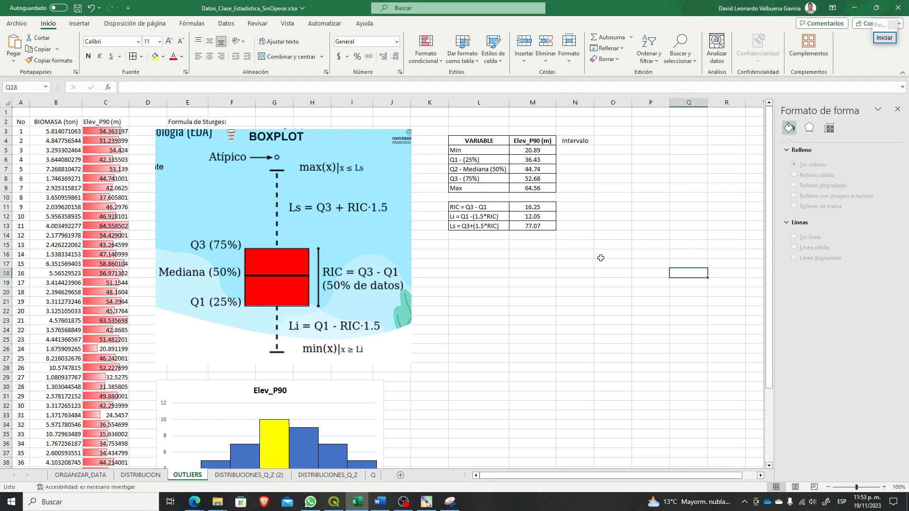
{"action": "left_click", "coordinate": [590, 150]}
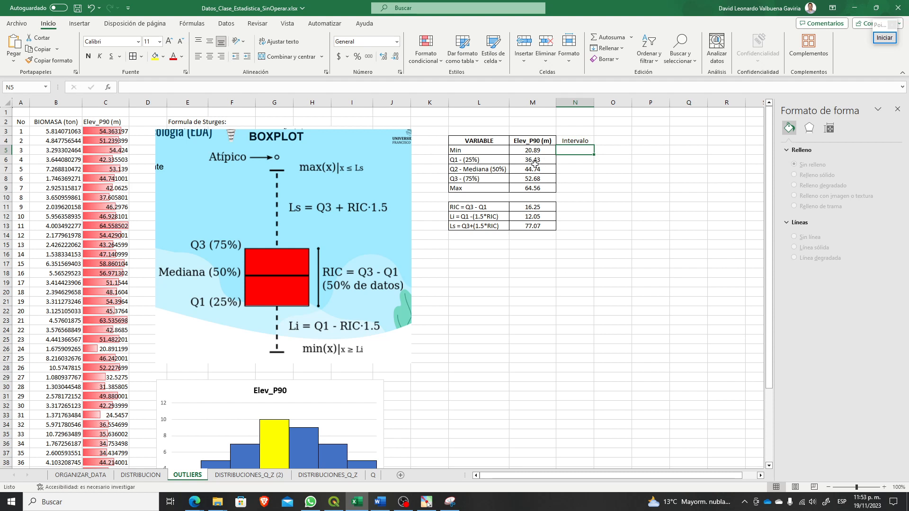
{"action": "left_click", "coordinate": [463, 169]}
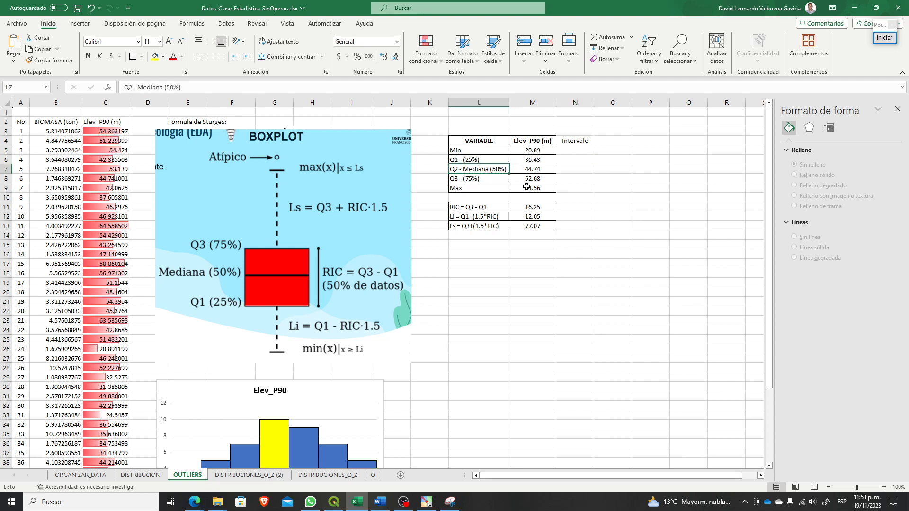
{"action": "key", "text": "Right"}
{"action": "key", "text": "Down"}
{"action": "key", "text": "Down"}
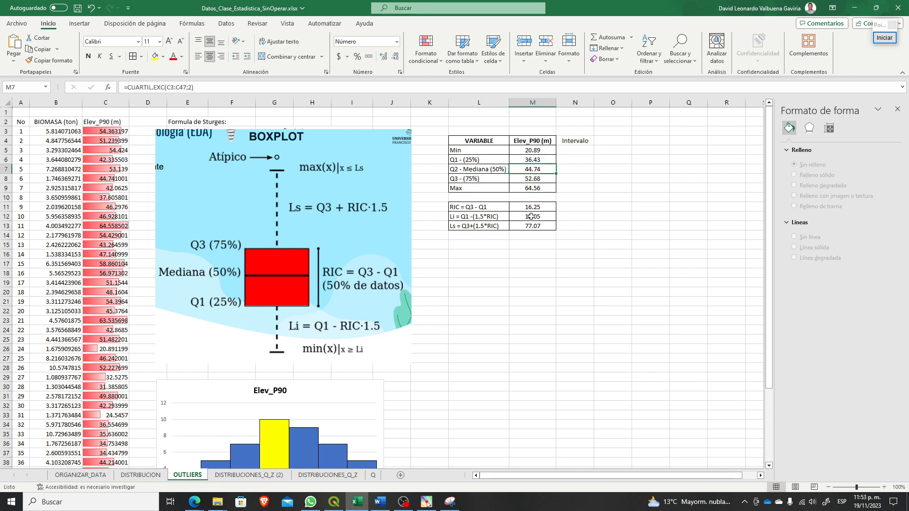
{"action": "left_click", "coordinate": [533, 289]}
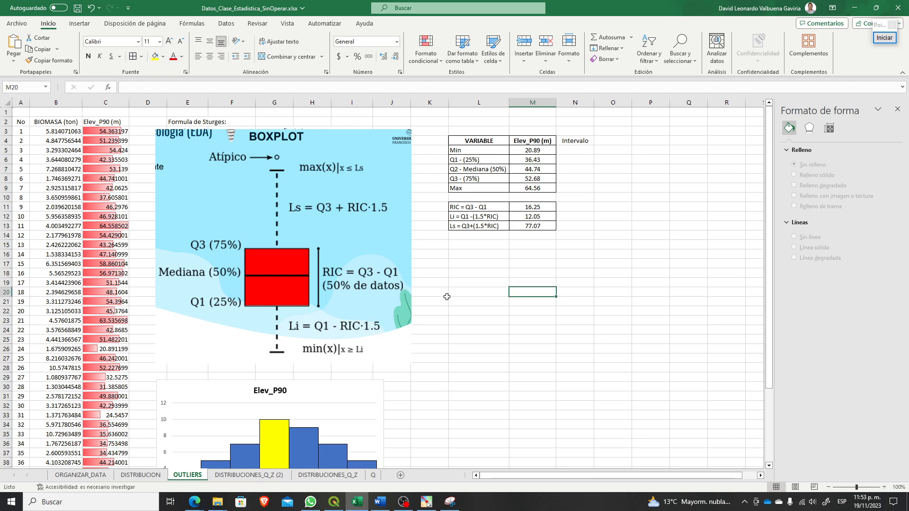
Step: Start the screen annotation tool and circle the Intervalo header with a thin solid green freehand pen
{"action": "left_click", "coordinate": [884, 37]}
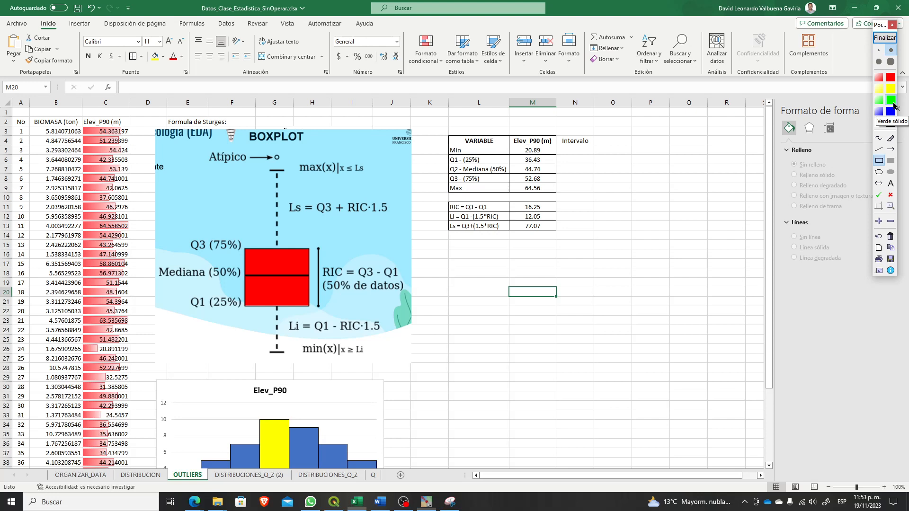
{"action": "left_click", "coordinate": [894, 104]}
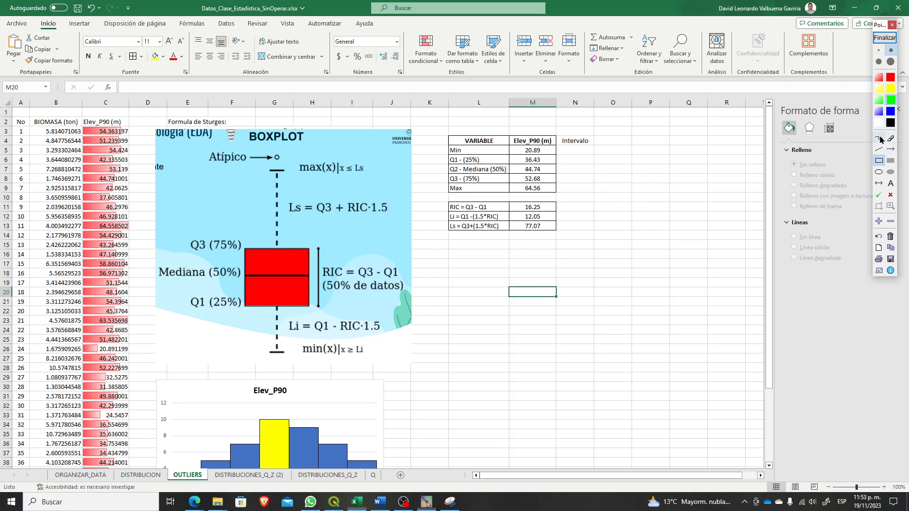
{"action": "left_click", "coordinate": [880, 138]}
{"action": "left_click_drag", "start_coordinate": [567, 134], "coordinate": [568, 148]}
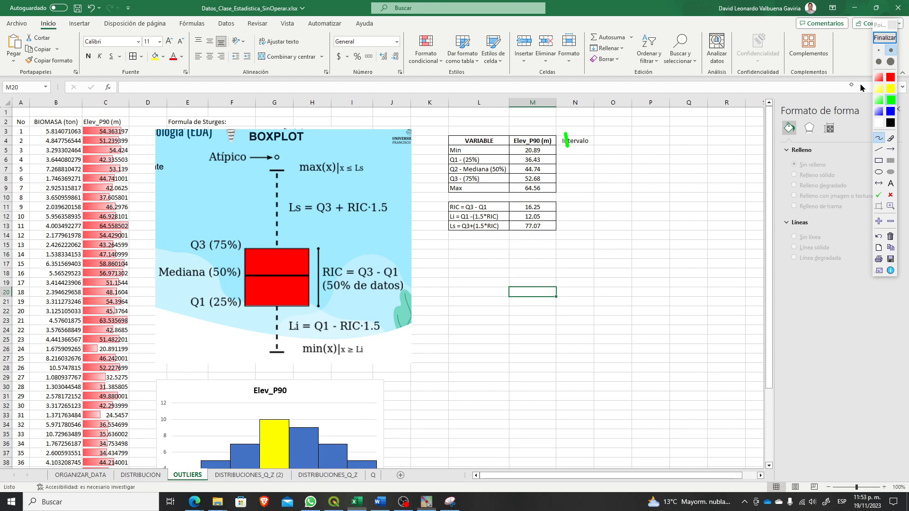
{"action": "left_click", "coordinate": [879, 236]}
{"action": "mouse_move", "coordinate": [573, 128]}
{"action": "left_mouse_down"}
{"action": "mouse_move", "coordinate": [563, 150]}
{"action": "mouse_move", "coordinate": [598, 144]}
{"action": "mouse_move", "coordinate": [564, 137]}
{"action": "left_mouse_up"}
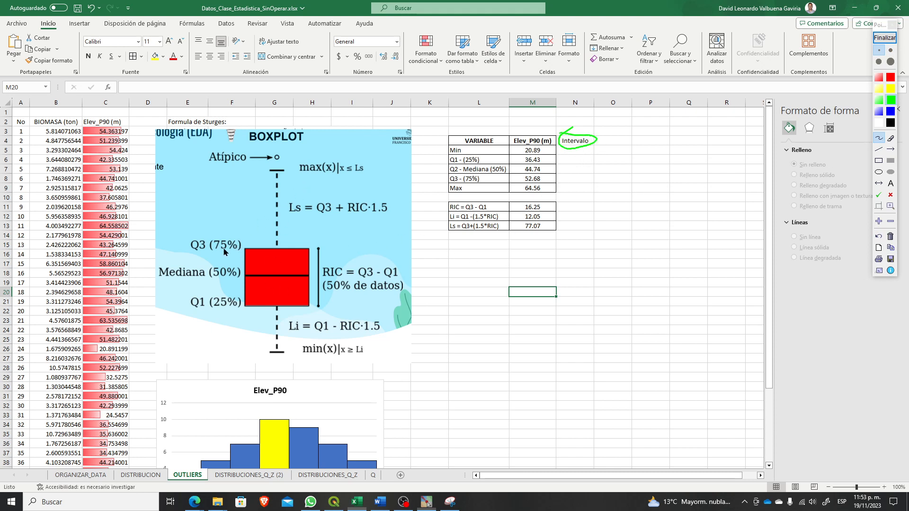
Step: Mark the boxplot picture's sections in green, with strokes at the minimum, Q1, median, Q3 and maximum joined by vertical lines
{"action": "left_click_drag", "start_coordinate": [223, 247], "coordinate": [256, 245]}
{"action": "left_click_drag", "start_coordinate": [211, 176], "coordinate": [263, 166]}
{"action": "left_click_drag", "start_coordinate": [232, 274], "coordinate": [253, 276]}
{"action": "left_click_drag", "start_coordinate": [240, 240], "coordinate": [242, 275]}
{"action": "left_click_drag", "start_coordinate": [235, 307], "coordinate": [245, 306]}
{"action": "left_click_drag", "start_coordinate": [223, 352], "coordinate": [257, 351]}
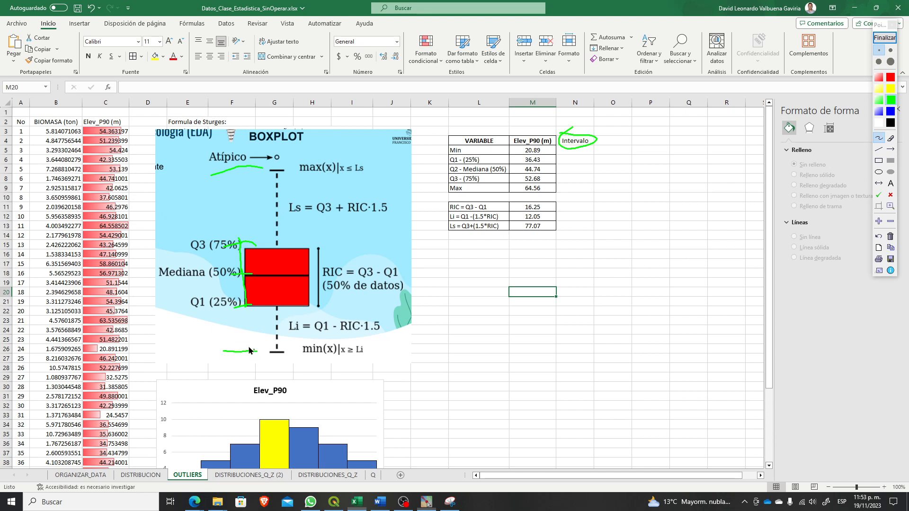
{"action": "left_click_drag", "start_coordinate": [246, 306], "coordinate": [245, 353]}
{"action": "left_click_drag", "start_coordinate": [241, 167], "coordinate": [244, 248]}
Step: Circle the Q1, median and Q3 labels on the boxplot picture in green and end the screen annotation
{"action": "mouse_move", "coordinate": [194, 298]}
{"action": "left_mouse_down"}
{"action": "mouse_move", "coordinate": [192, 319]}
{"action": "mouse_move", "coordinate": [209, 298]}
{"action": "mouse_move", "coordinate": [195, 296]}
{"action": "left_mouse_up"}
{"action": "mouse_move", "coordinate": [171, 267]}
{"action": "left_mouse_down"}
{"action": "mouse_move", "coordinate": [199, 281]}
{"action": "mouse_move", "coordinate": [205, 270]}
{"action": "left_mouse_up"}
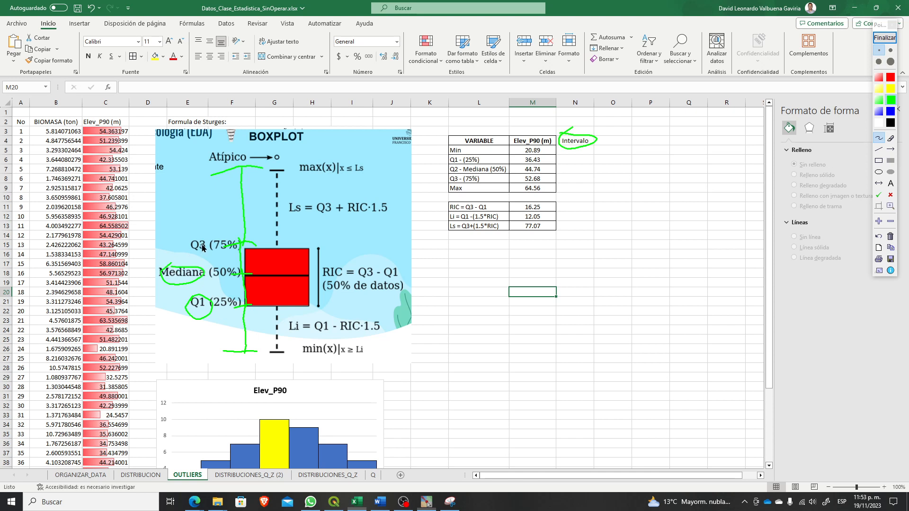
{"action": "mouse_move", "coordinate": [205, 239]}
{"action": "left_mouse_down"}
{"action": "mouse_move", "coordinate": [187, 252]}
{"action": "mouse_move", "coordinate": [205, 246]}
{"action": "left_mouse_up"}
{"action": "mouse_move", "coordinate": [225, 176]}
{"action": "left_mouse_down"}
{"action": "mouse_move", "coordinate": [199, 174]}
{"action": "mouse_move", "coordinate": [220, 176]}
{"action": "left_mouse_up"}
{"action": "left_click", "coordinate": [892, 37]}
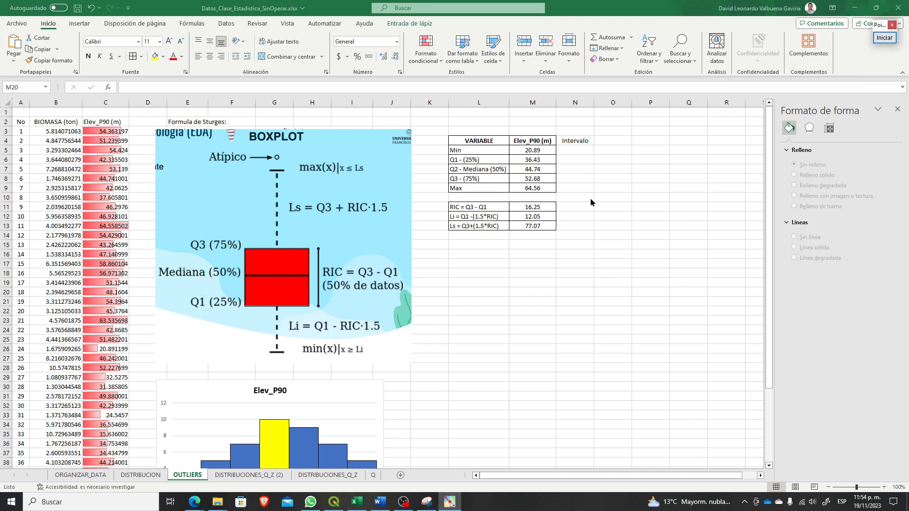
Step: Enter the formula =M5 in N5 as the interval for the Min row
{"action": "left_click", "coordinate": [572, 150]}
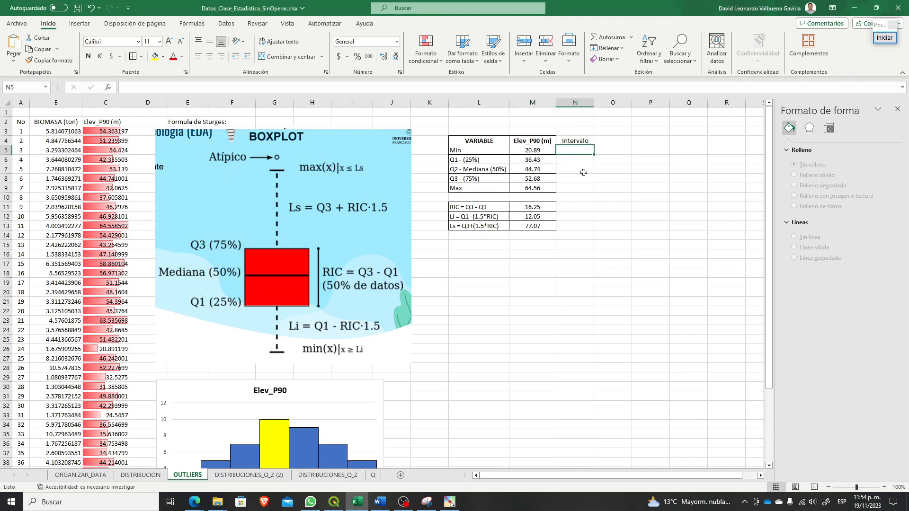
{"action": "type", "text": "="}
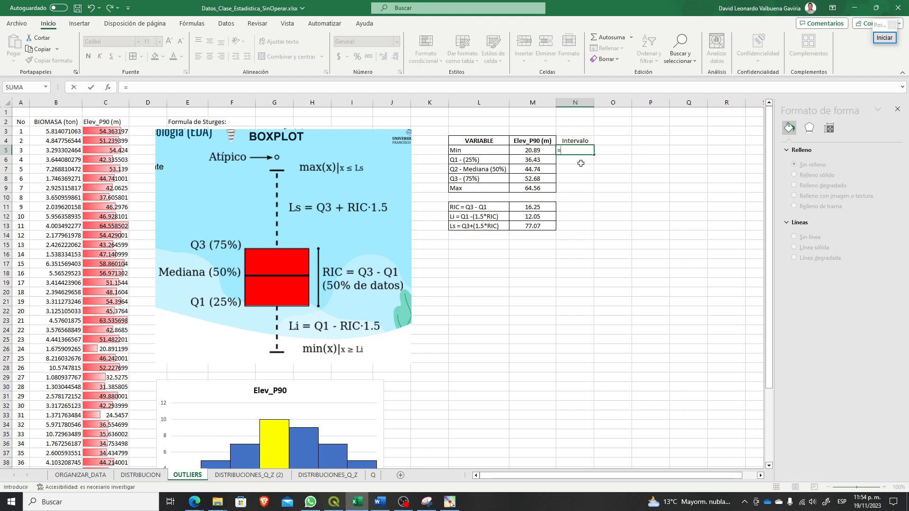
{"action": "key", "text": "Left"}
{"action": "key", "text": "Return"}
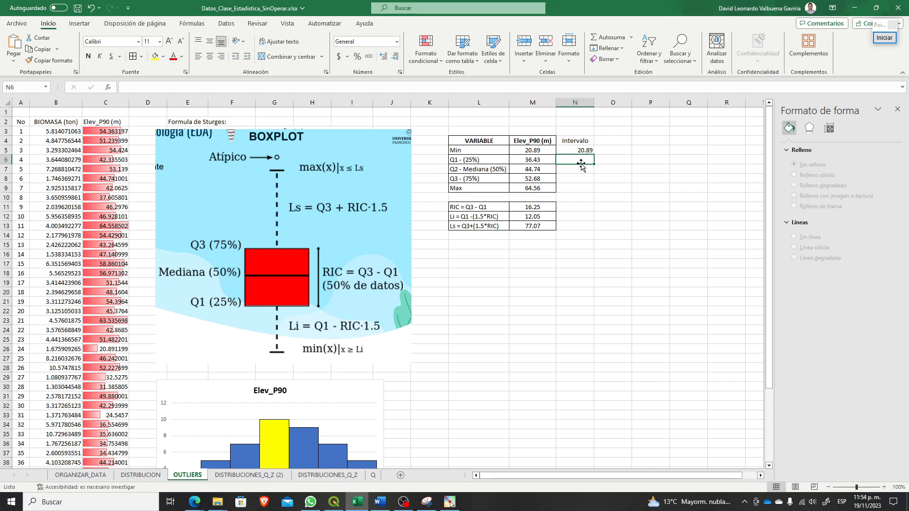
Step: Calculate the Q1 interval in N6 with the formula =M6-M5
{"action": "type", "text": "="}
{"action": "key", "text": "Left"}
{"action": "type", "text": "-"}
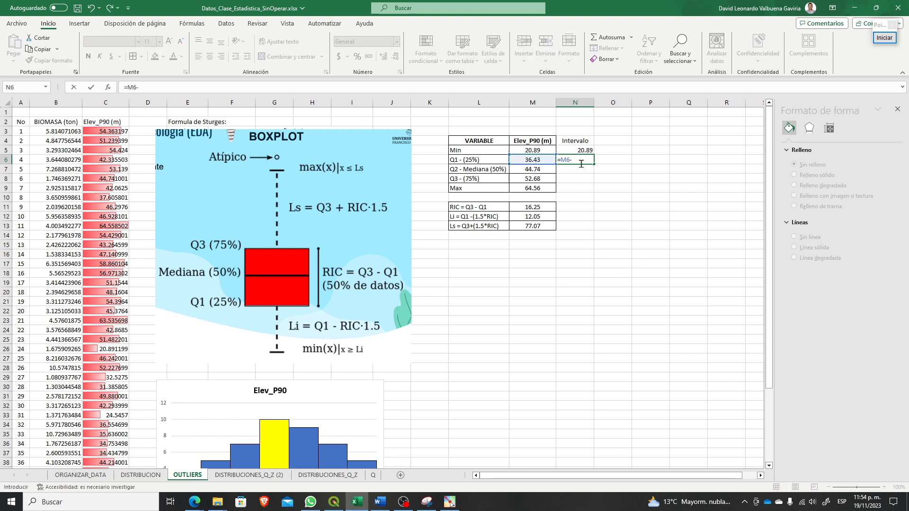
{"action": "key", "text": "Left"}
{"action": "key", "text": "Up"}
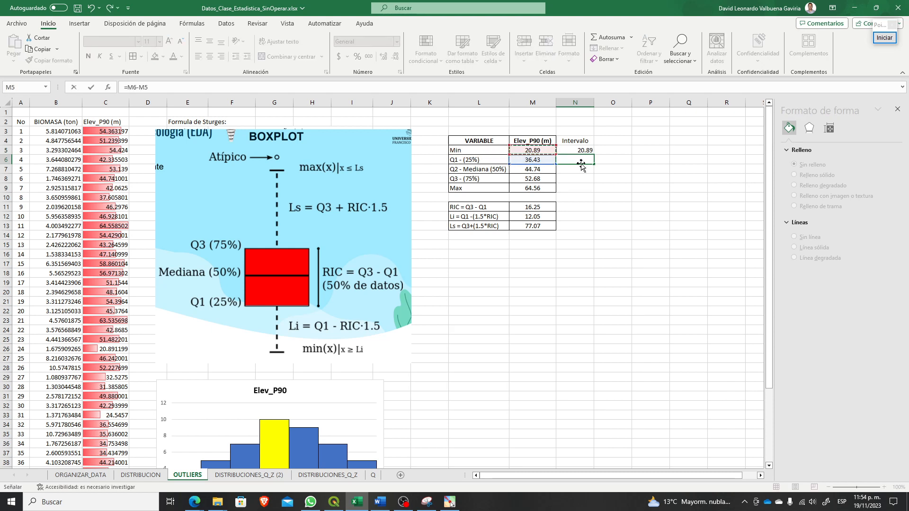
{"action": "key", "text": "Return"}
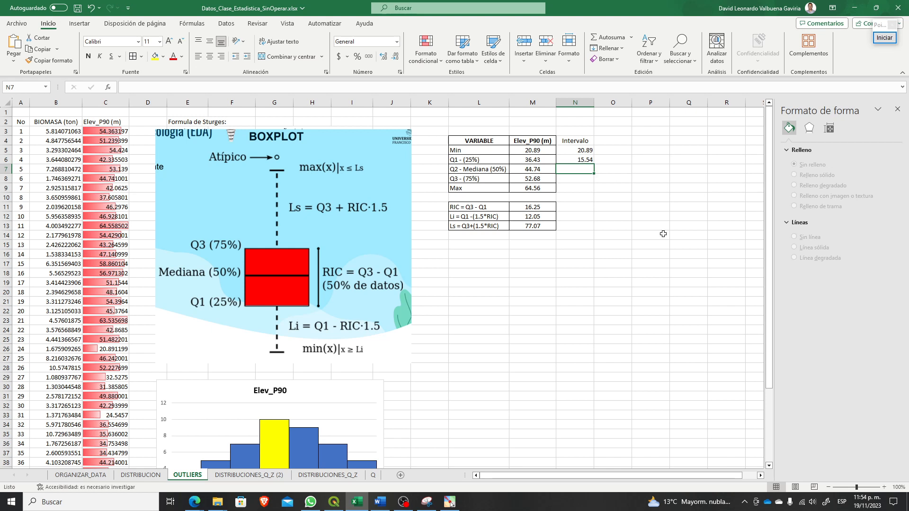
Step: Calculate the median interval in N7 with the formula =M7-M6
{"action": "type", "text": "="}
{"action": "key", "text": "Left"}
{"action": "type", "text": "-"}
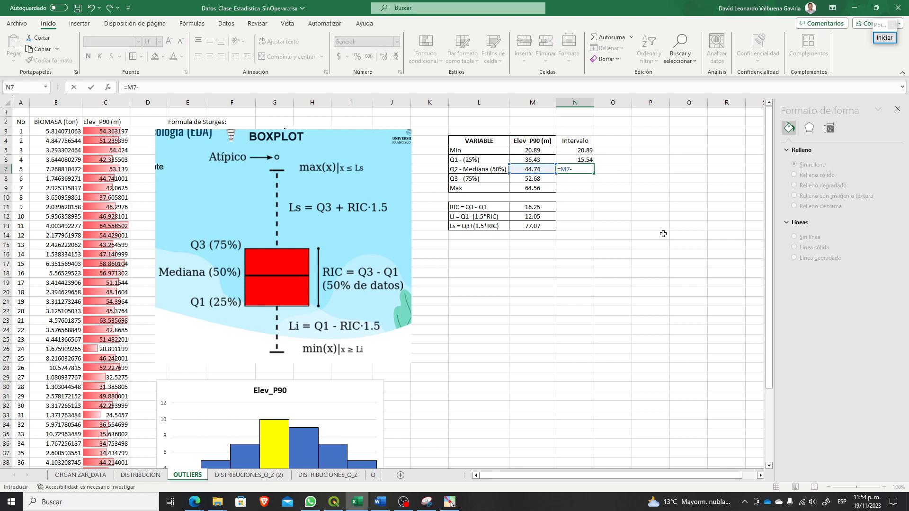
{"action": "key", "text": "Left"}
{"action": "key", "text": "Up"}
{"action": "key", "text": "Return"}
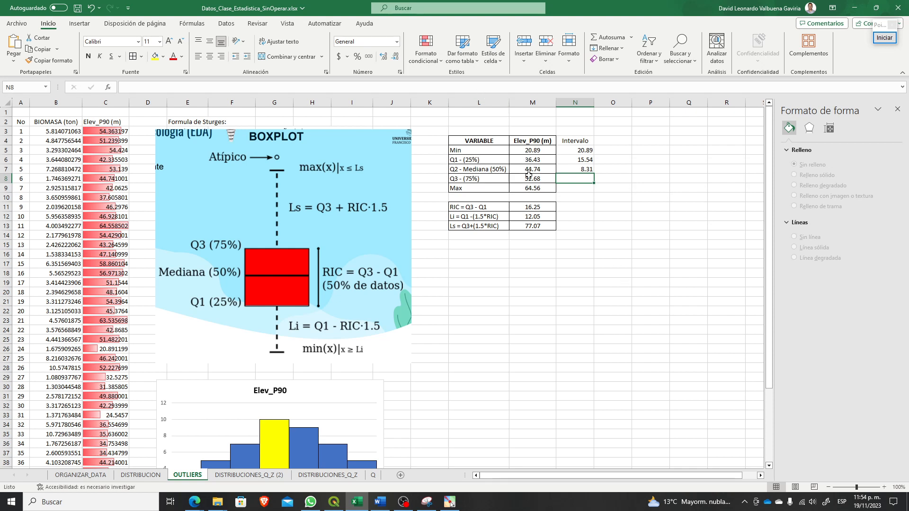
Step: Fill the interval formula down through N9 to cover the Q3 and Max rows
{"action": "left_click_drag", "start_coordinate": [586, 152], "coordinate": [593, 190]}
{"action": "left_click", "coordinate": [579, 161]}
{"action": "left_click", "coordinate": [575, 170]}
{"action": "left_click", "coordinate": [580, 243]}
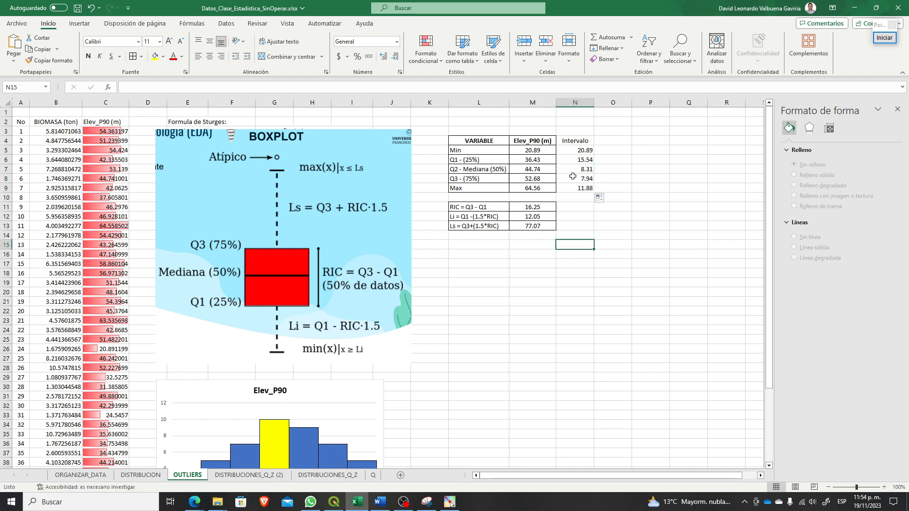
Step: Examine the interval values and formulas in N5:N9 cell by cell
{"action": "left_click_drag", "start_coordinate": [575, 151], "coordinate": [577, 186]}
{"action": "left_click", "coordinate": [580, 198]}
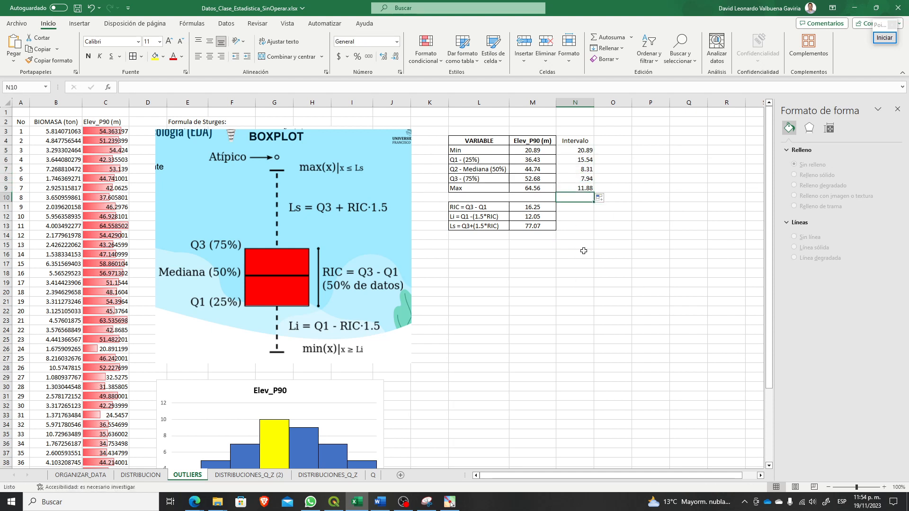
{"action": "left_click", "coordinate": [585, 152]}
{"action": "left_click", "coordinate": [586, 160]}
{"action": "left_click", "coordinate": [585, 170]}
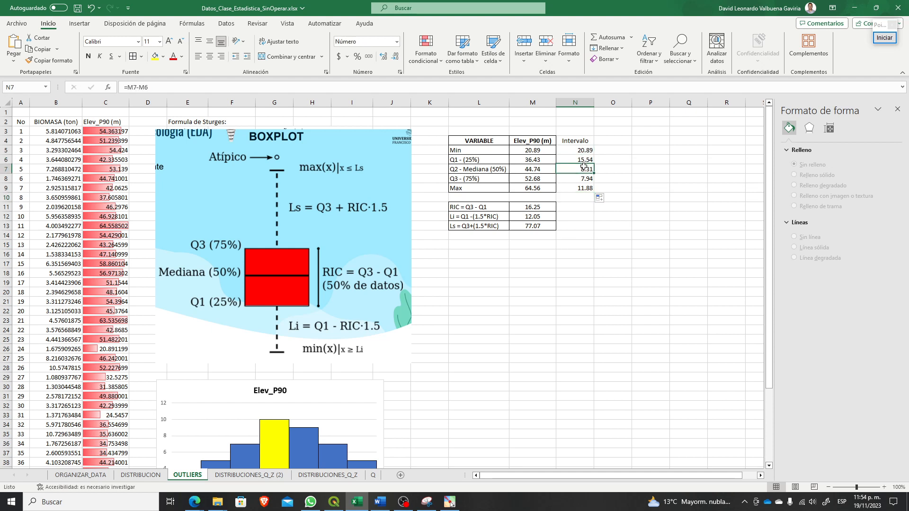
{"action": "left_click", "coordinate": [584, 177]}
{"action": "left_click", "coordinate": [585, 187]}
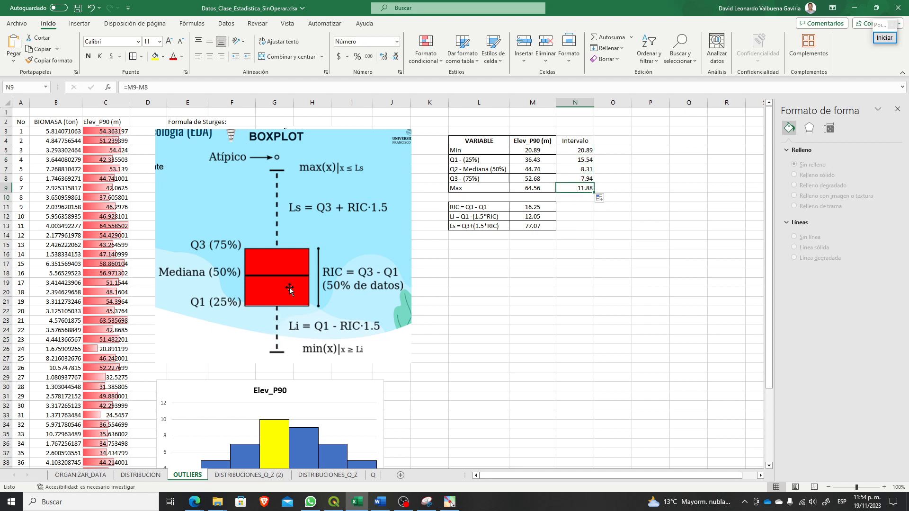
{"action": "key", "text": "Left"}
Step: Check the intervals against the Max value by summing N5:N9 in N10, and delete the sum
{"action": "left_click", "coordinate": [583, 196]}
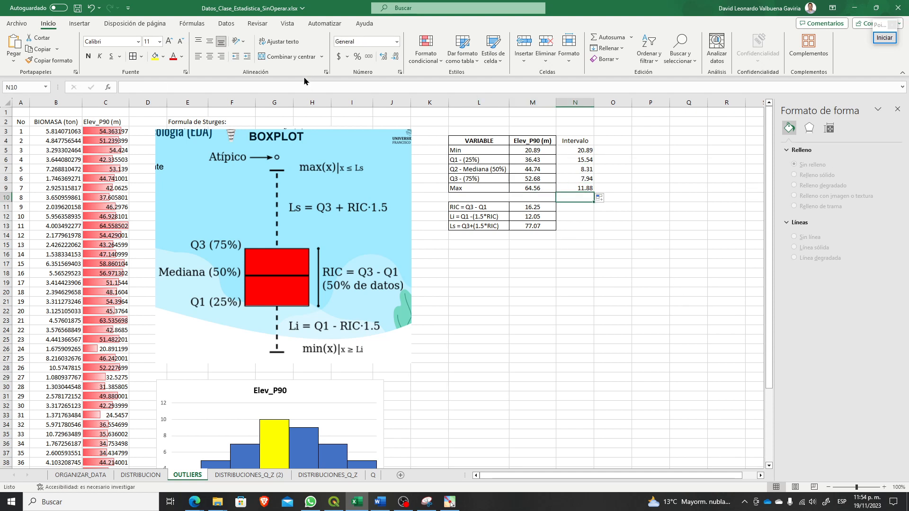
{"action": "left_click", "coordinate": [611, 37]}
{"action": "key", "text": "Return"}
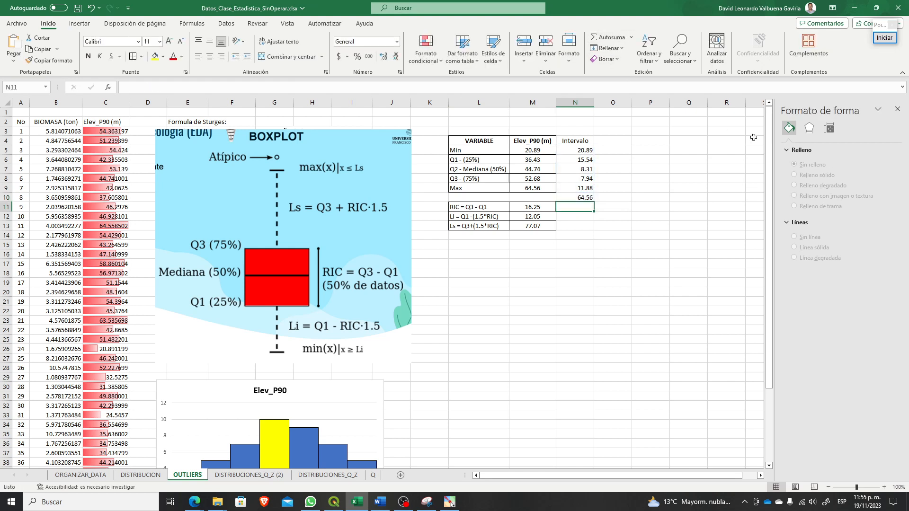
{"action": "left_click", "coordinate": [576, 198]}
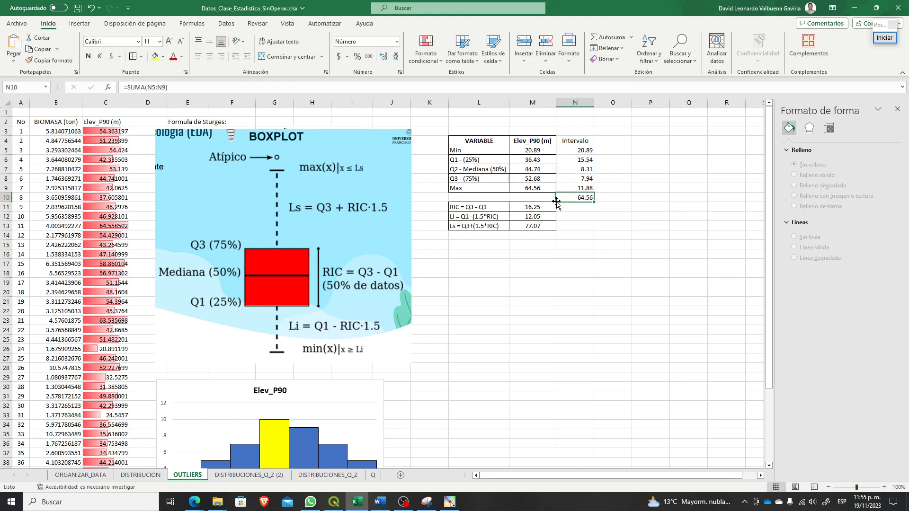
{"action": "left_click", "coordinate": [533, 191]}
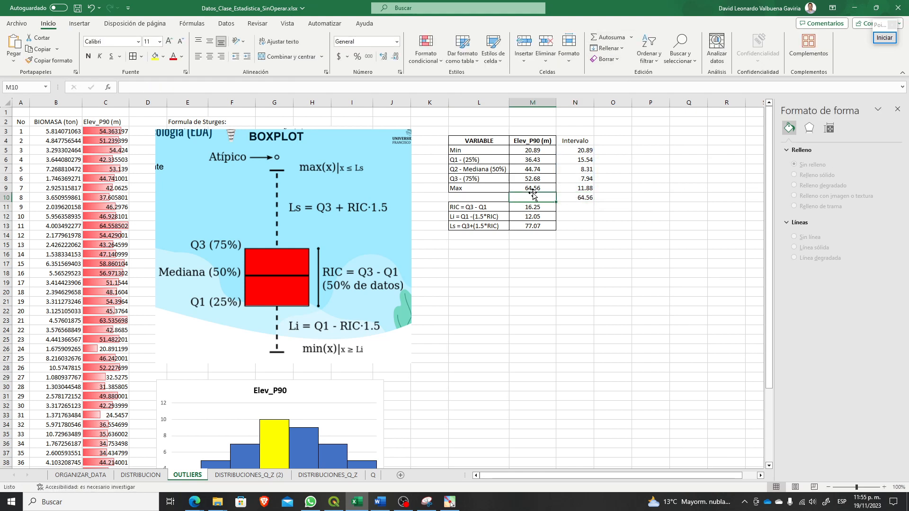
{"action": "left_click", "coordinate": [583, 196]}
{"action": "key", "text": "Delete"}
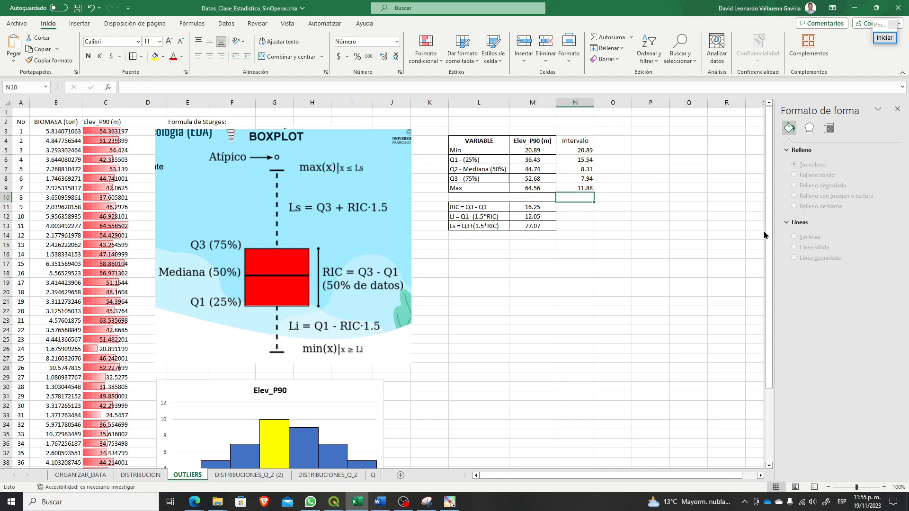
Step: Examine the Intervalo heading and the interval formulas of the Min and Max rows in N5 and N9
{"action": "left_click", "coordinate": [650, 160]}
{"action": "left_click", "coordinate": [584, 142]}
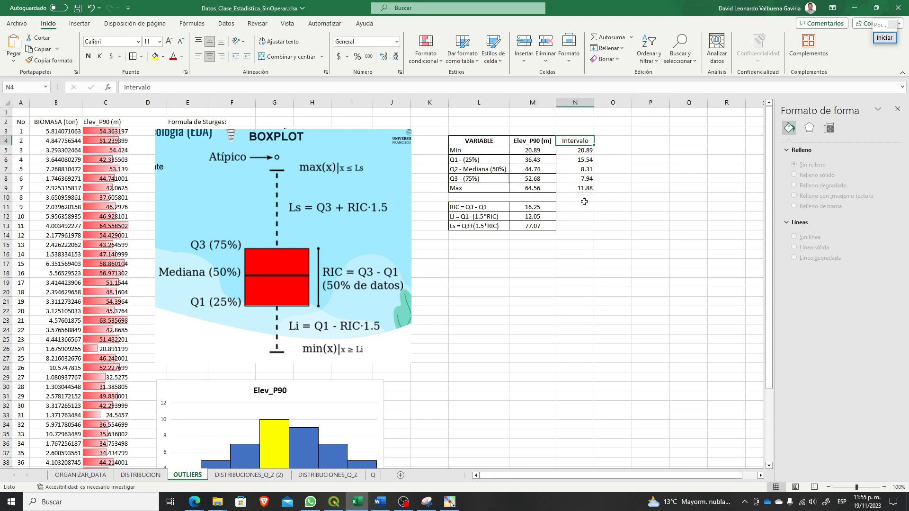
{"action": "left_click", "coordinate": [617, 245]}
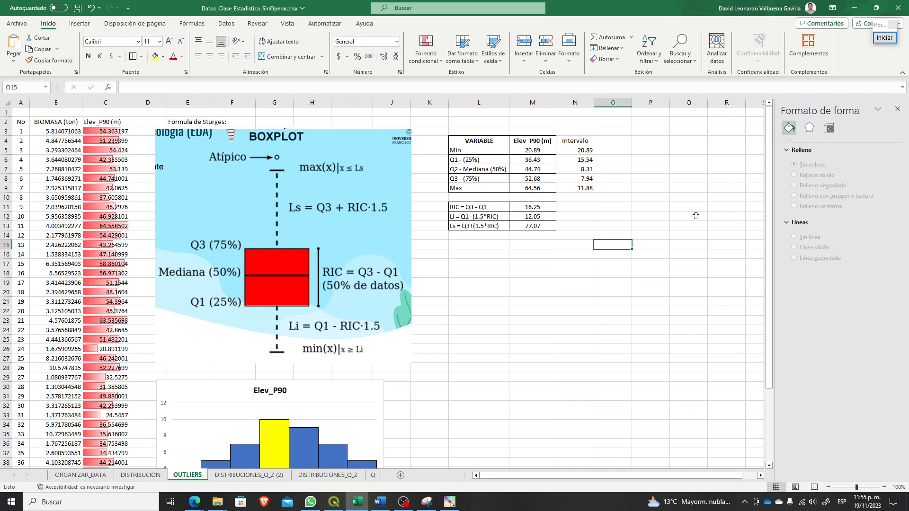
{"action": "double_click", "coordinate": [591, 152]}
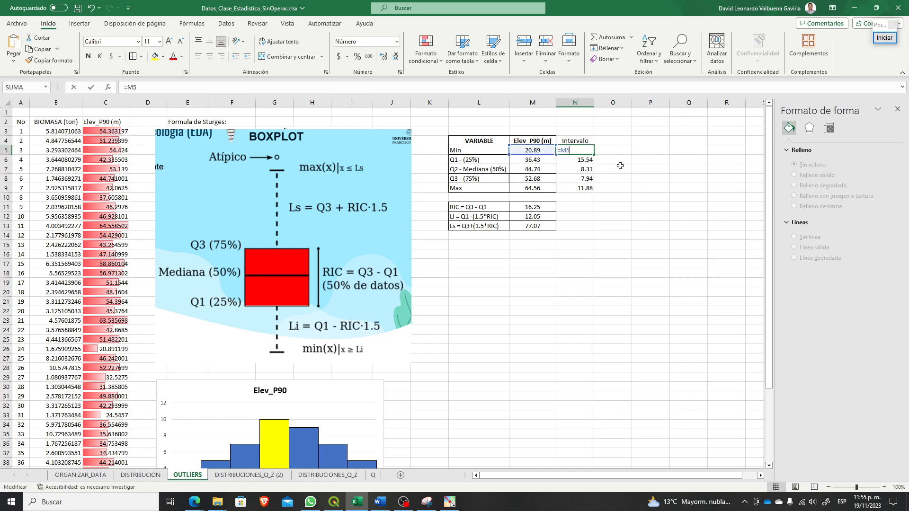
{"action": "key", "text": "Return"}
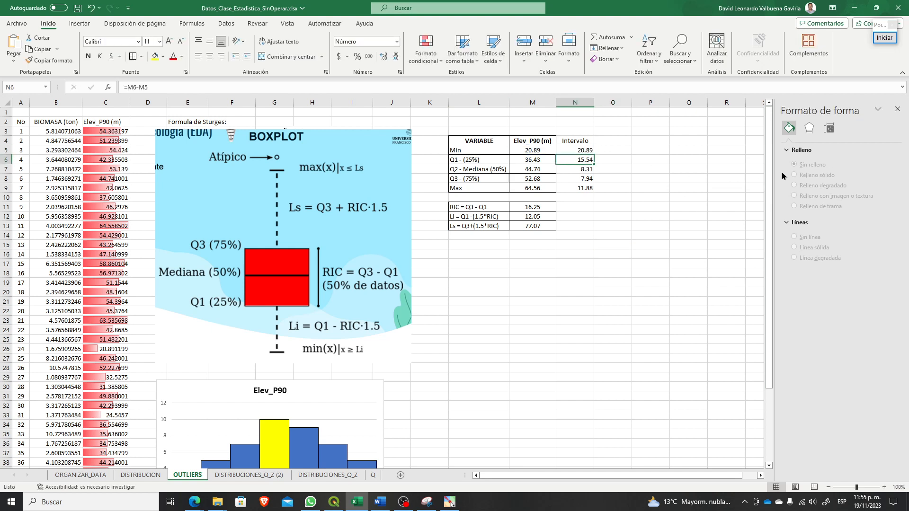
{"action": "double_click", "coordinate": [580, 188]}
{"action": "key", "text": "Return"}
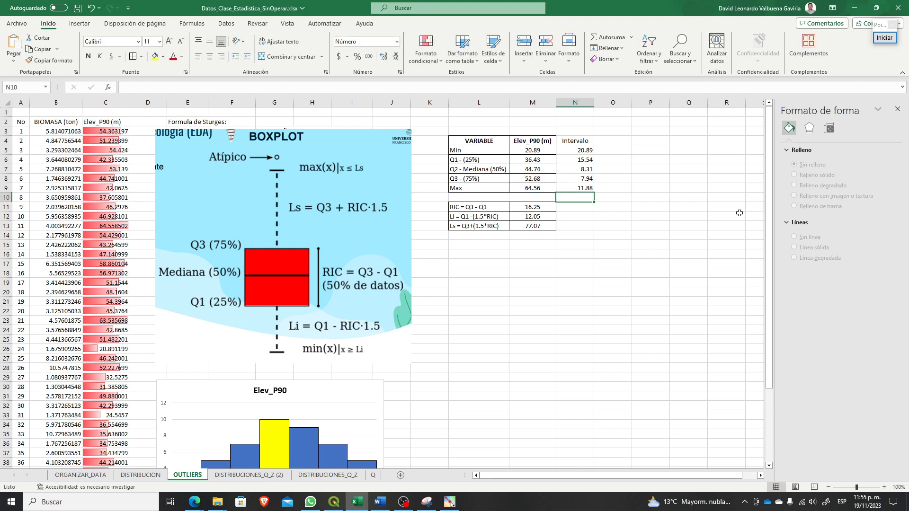
{"action": "left_click", "coordinate": [591, 282]}
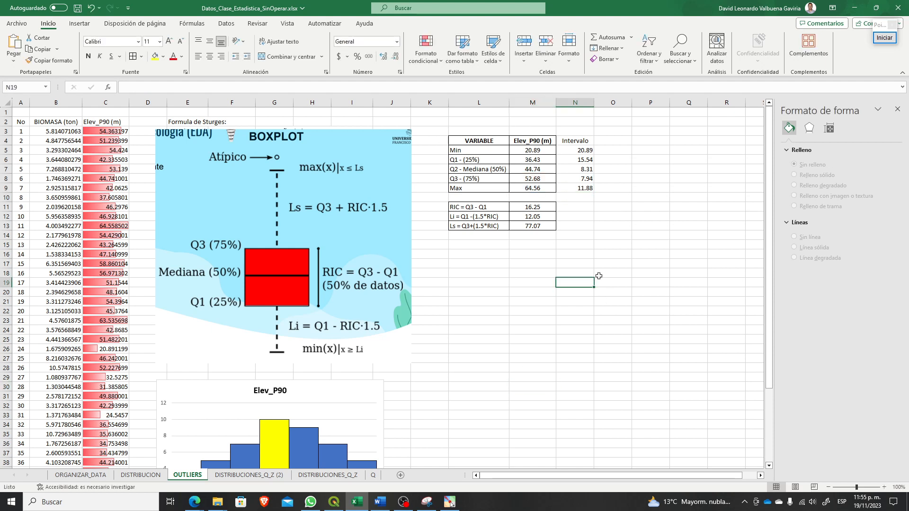
{"action": "left_click", "coordinate": [603, 234]}
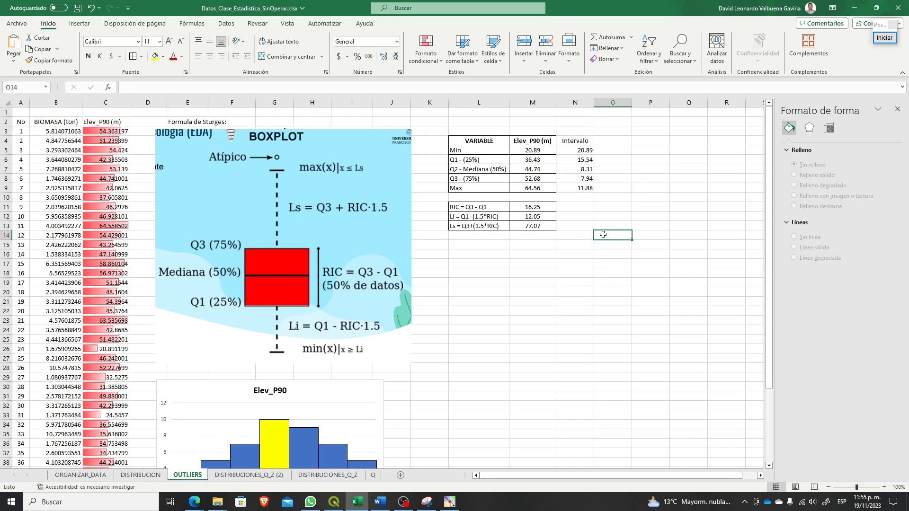
Step: Insert an empty 2-D stacked column chart, place it below the limits table, and narrow it to about the width of columns L and M
{"action": "left_click", "coordinate": [467, 253]}
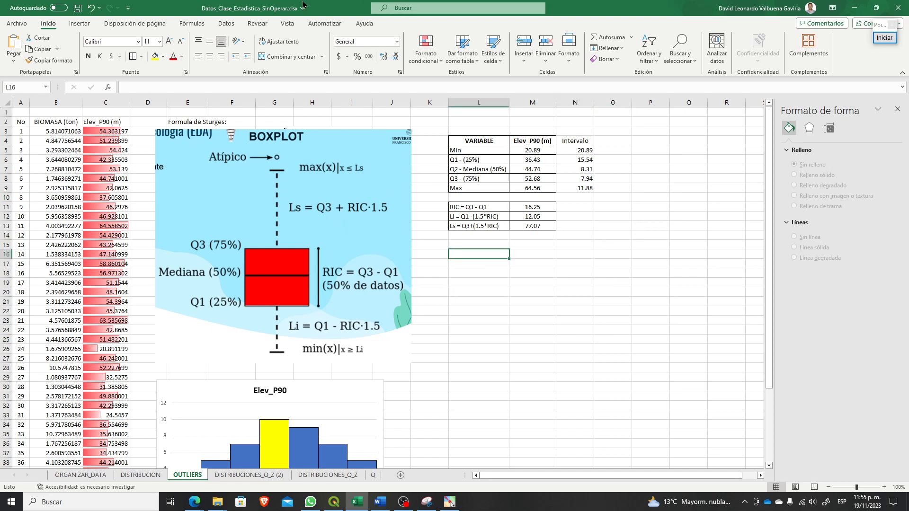
{"action": "left_click", "coordinate": [80, 25]}
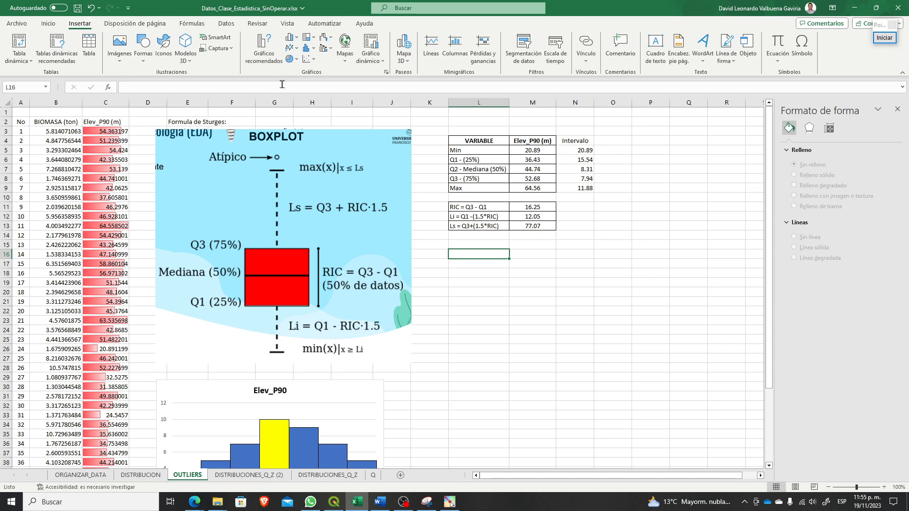
{"action": "left_click", "coordinate": [297, 39]}
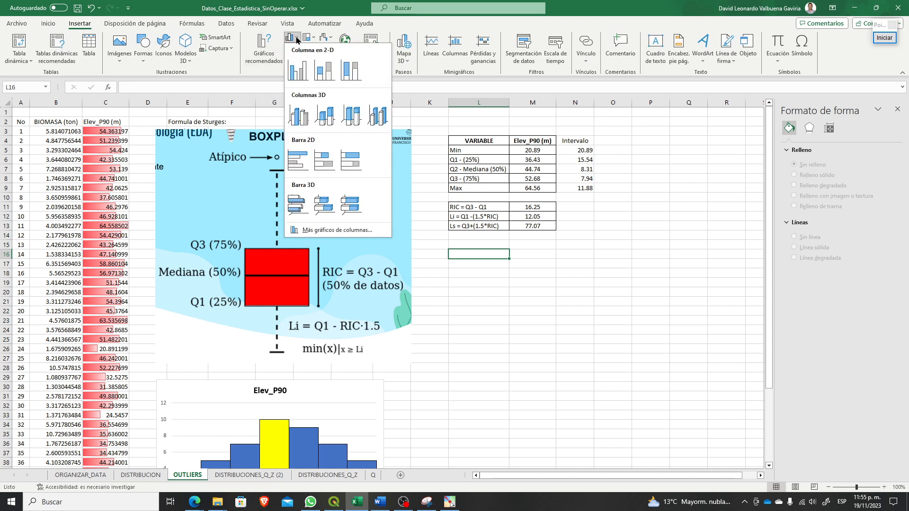
{"action": "left_click", "coordinate": [328, 72]}
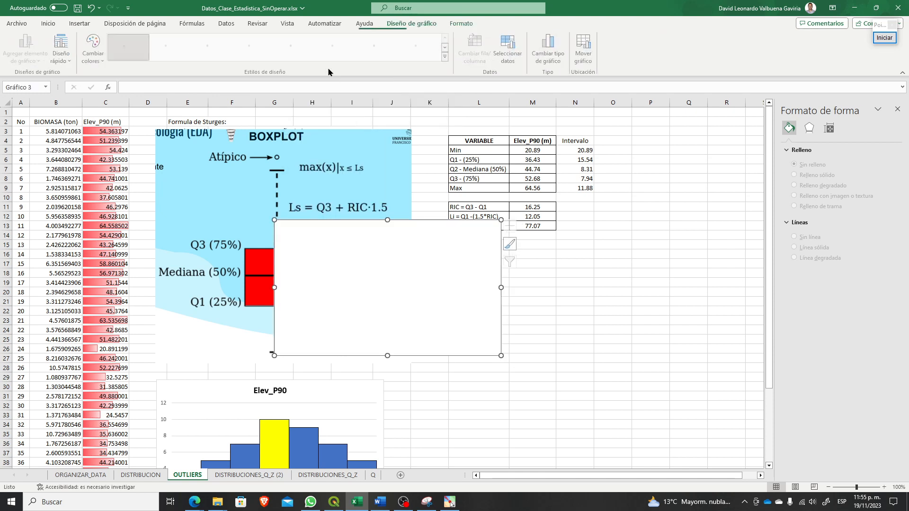
{"action": "left_click_drag", "start_coordinate": [362, 253], "coordinate": [537, 276]}
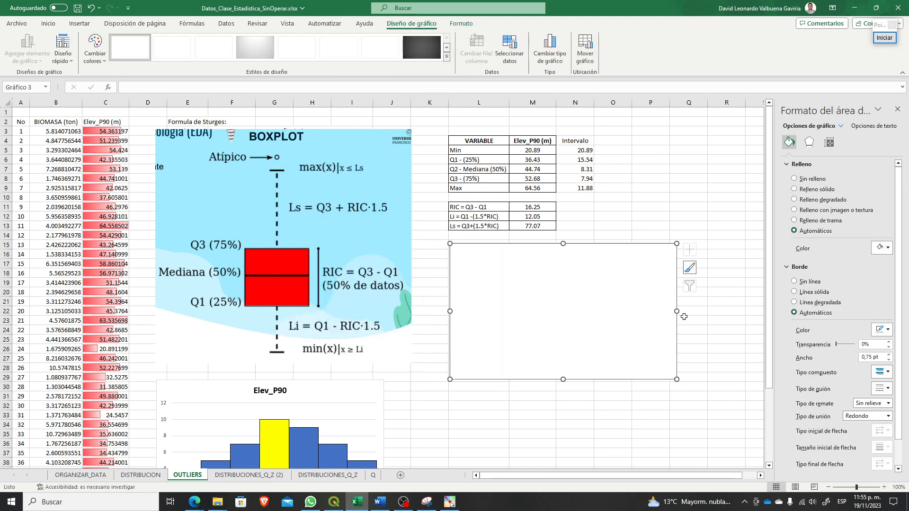
{"action": "left_click_drag", "start_coordinate": [677, 311], "coordinate": [554, 305]}
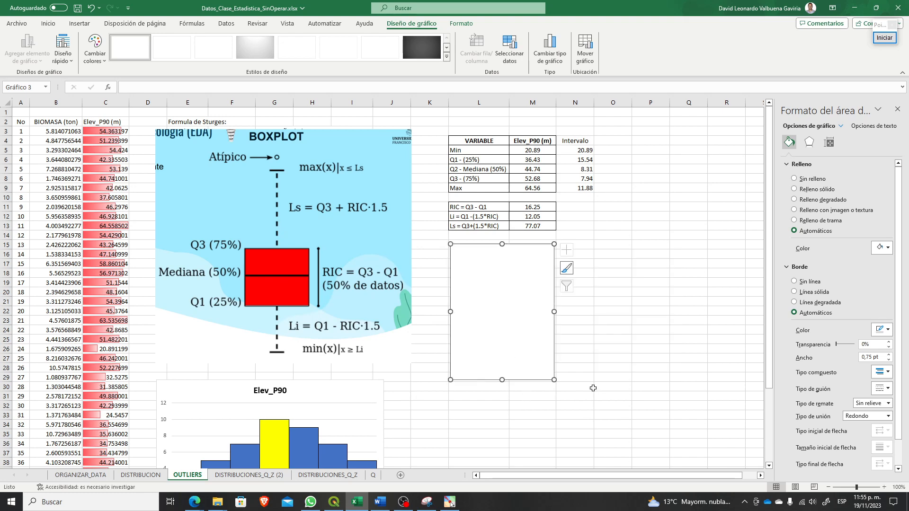
Step: Add a data series to the empty chart with the Elev_P90 (m) statistics in M5:M9 as its values
{"action": "left_click", "coordinate": [510, 52]}
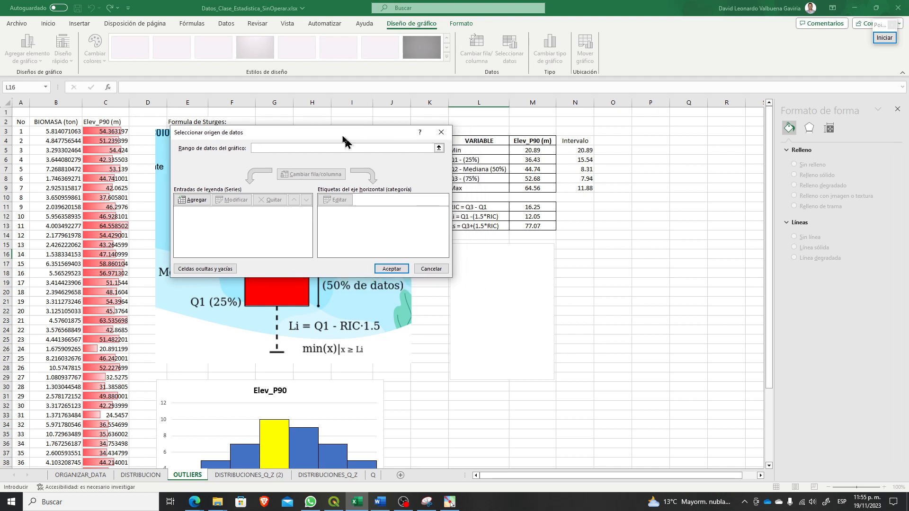
{"action": "left_click", "coordinate": [193, 200]}
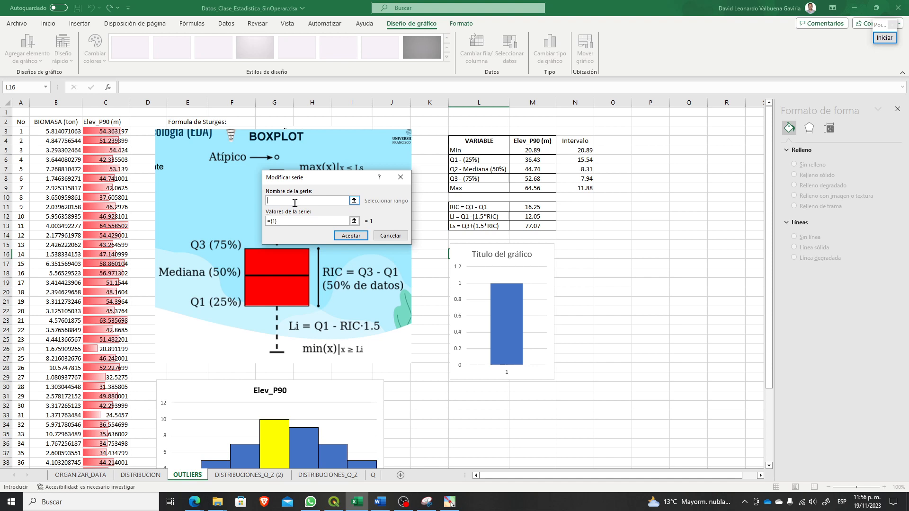
{"action": "left_click_drag", "start_coordinate": [283, 221], "coordinate": [255, 221]}
{"action": "left_click_drag", "start_coordinate": [534, 150], "coordinate": [539, 188]}
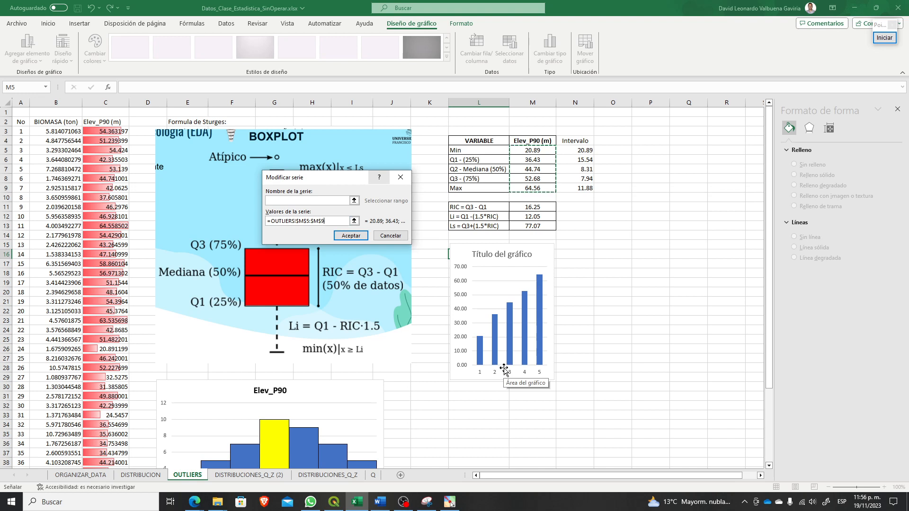
{"action": "left_click", "coordinate": [365, 235]}
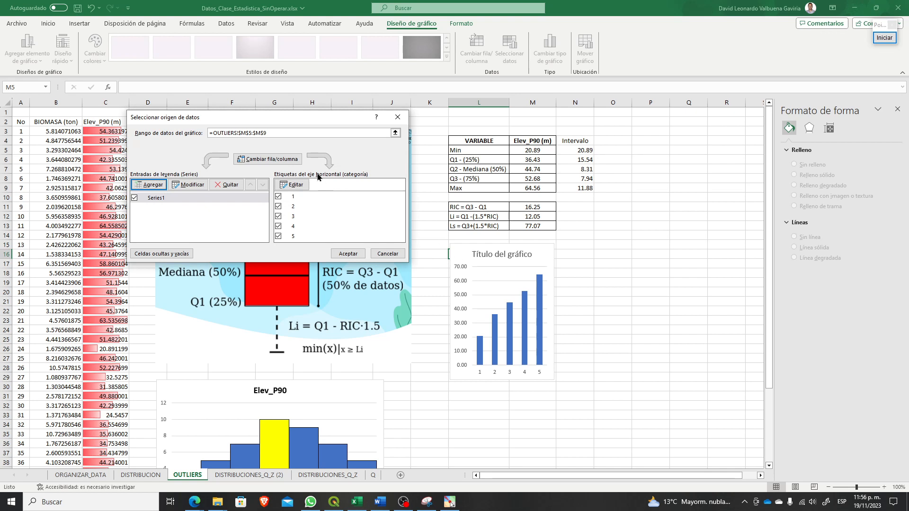
Step: Switch the chart's rows and columns so the five statistics stack as separate series, and go through the series entries
{"action": "left_click", "coordinate": [274, 159]}
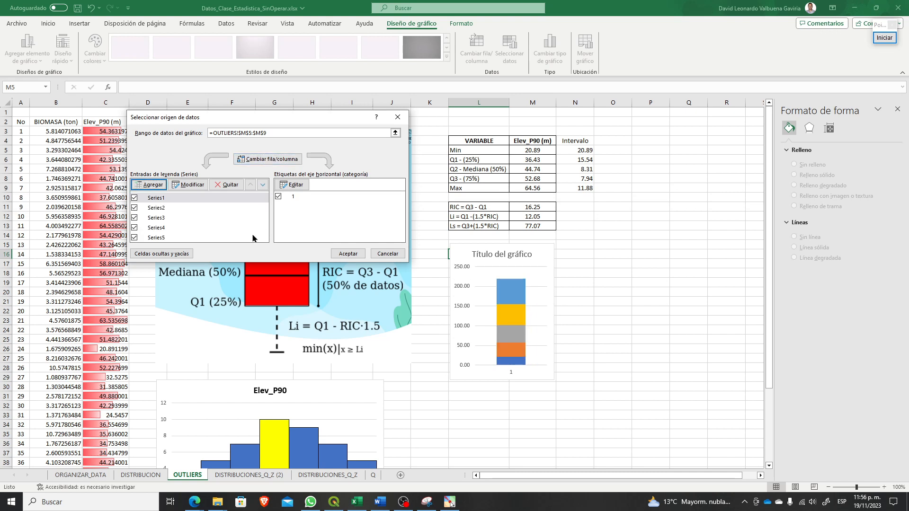
{"action": "left_click", "coordinate": [164, 198]}
{"action": "left_click", "coordinate": [168, 209]}
{"action": "left_click", "coordinate": [169, 218]}
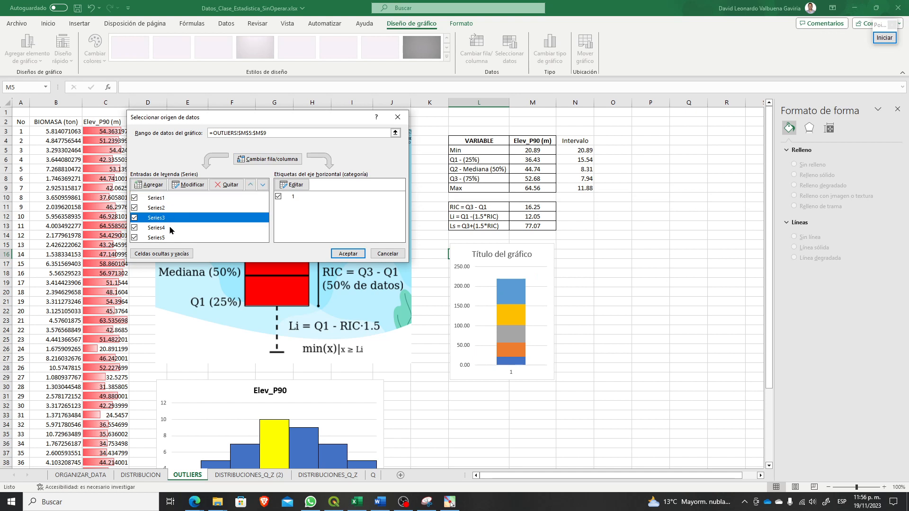
{"action": "left_click", "coordinate": [170, 228]}
{"action": "left_click", "coordinate": [171, 238]}
{"action": "left_click", "coordinate": [171, 197]}
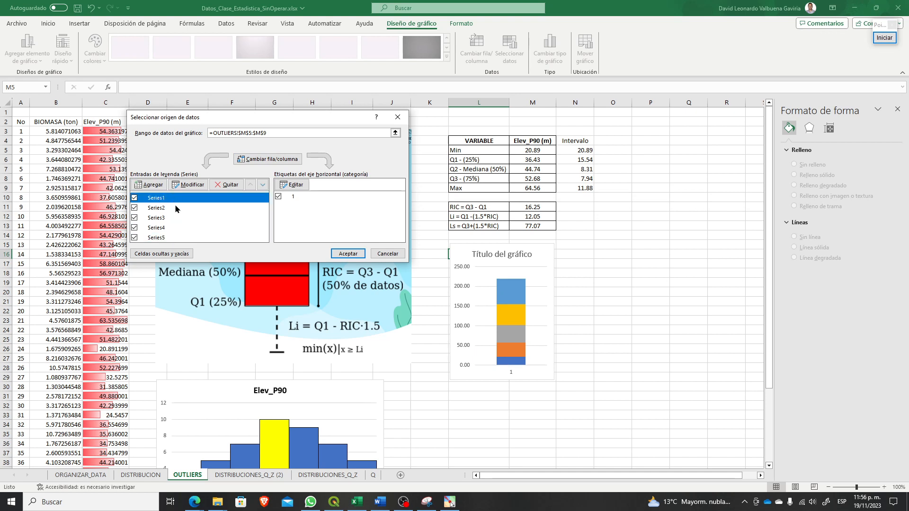
Step: Set the chart's horizontal axis label to the Elev_P90 (m) heading in M4 and apply the data source
{"action": "left_click", "coordinate": [299, 198]}
{"action": "left_click_drag", "start_coordinate": [301, 118], "coordinate": [329, 230]}
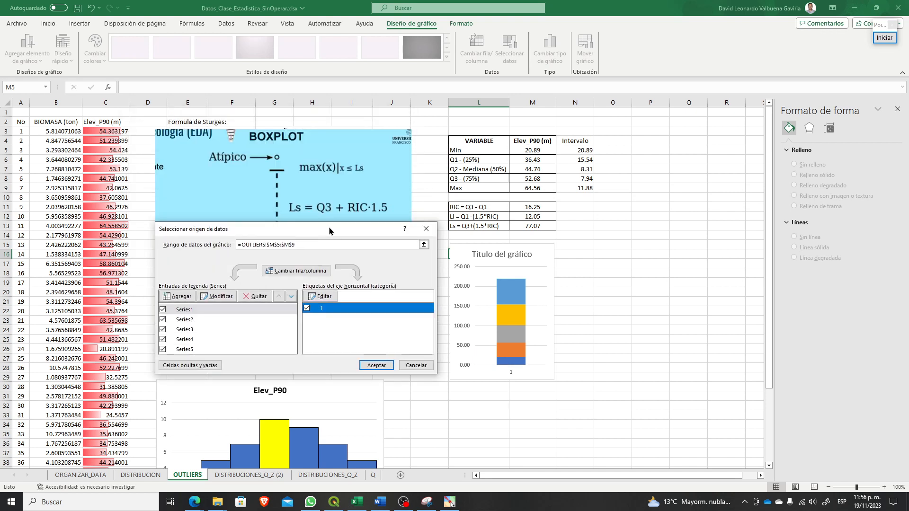
{"action": "left_click", "coordinate": [325, 297]}
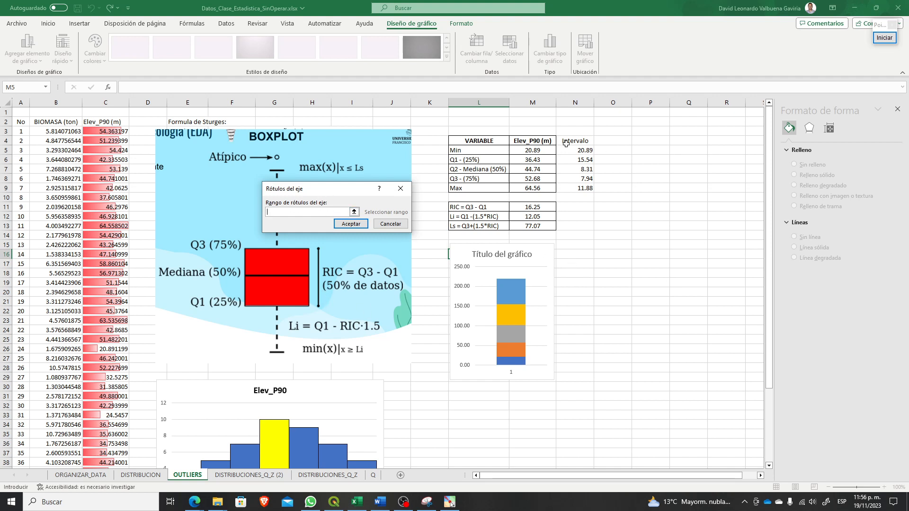
{"action": "left_click", "coordinate": [551, 142]}
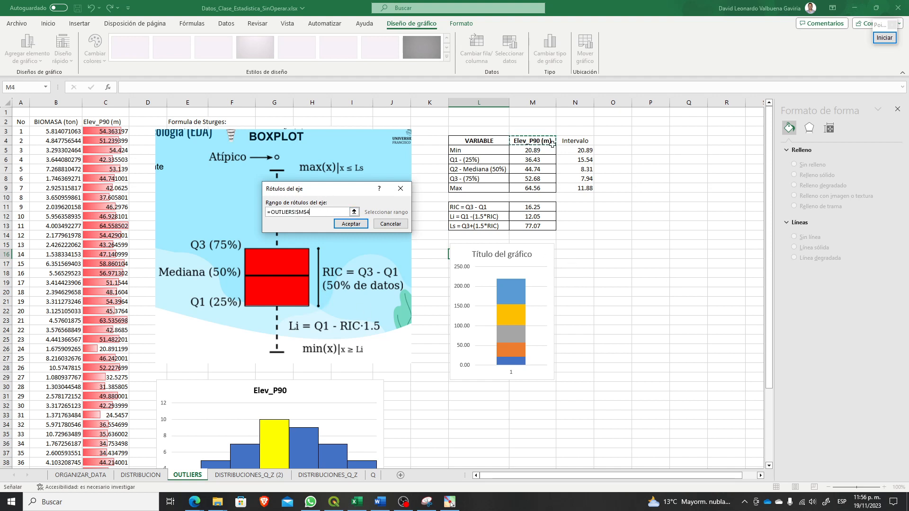
{"action": "left_click", "coordinate": [351, 224]}
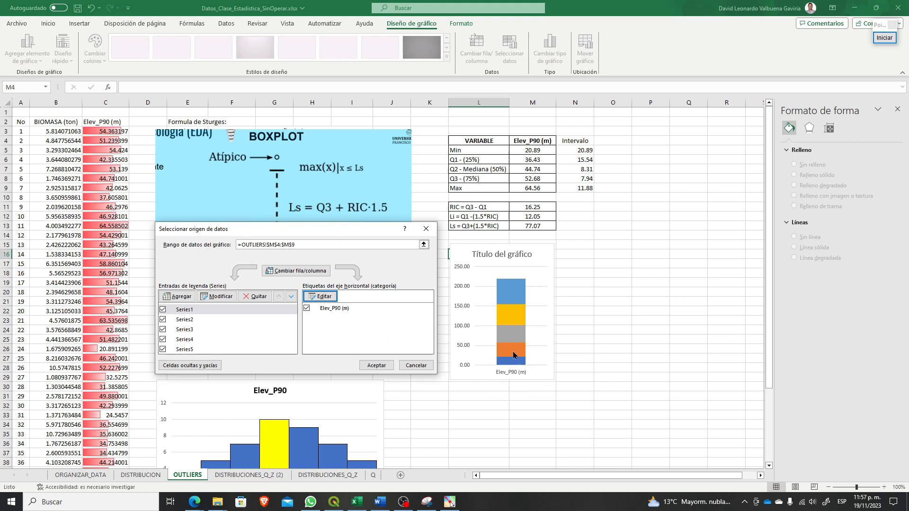
{"action": "left_click", "coordinate": [376, 365]}
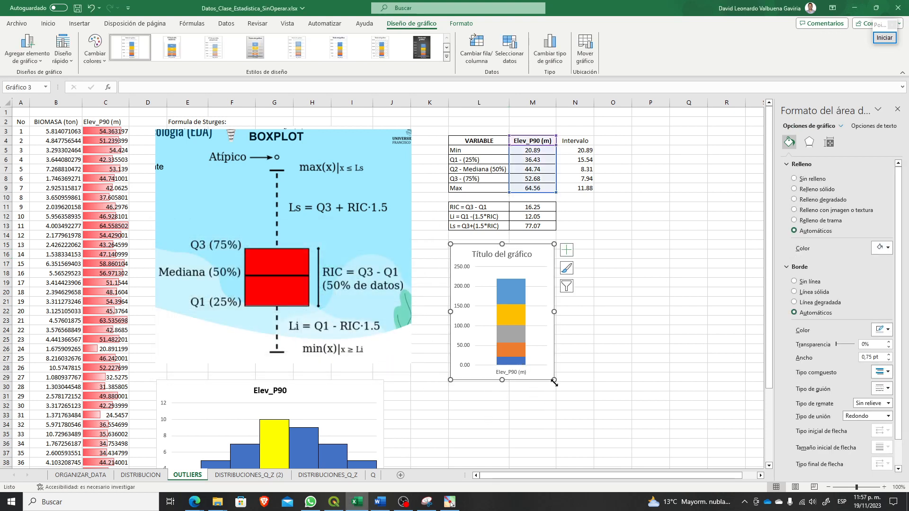
Step: Enlarge the stacked chart slightly, shift its source range to the Intervalo column N4:N9, and inspect the stacked segments' values
{"action": "mouse_move", "coordinate": [554, 380]}
{"action": "left_mouse_down"}
{"action": "mouse_move", "coordinate": [560, 407]}
{"action": "mouse_move", "coordinate": [558, 398]}
{"action": "left_mouse_up"}
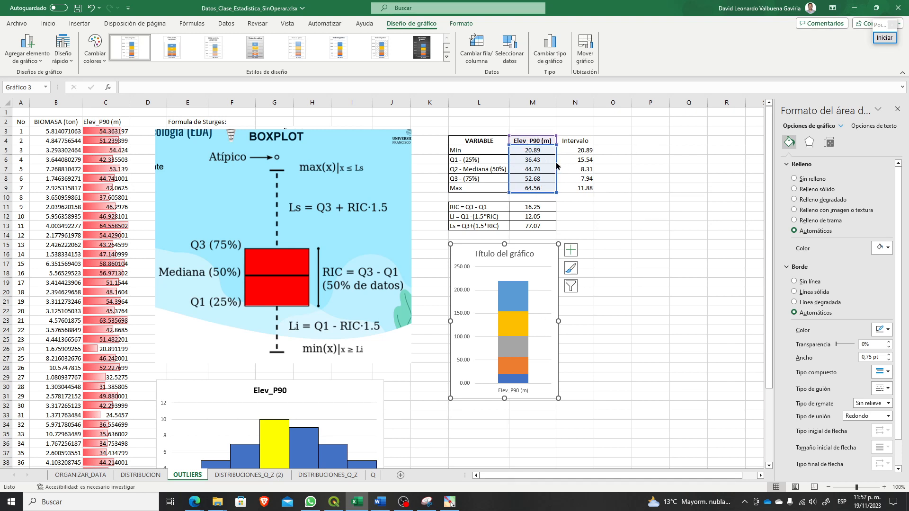
{"action": "left_click_drag", "start_coordinate": [557, 165], "coordinate": [578, 164]}
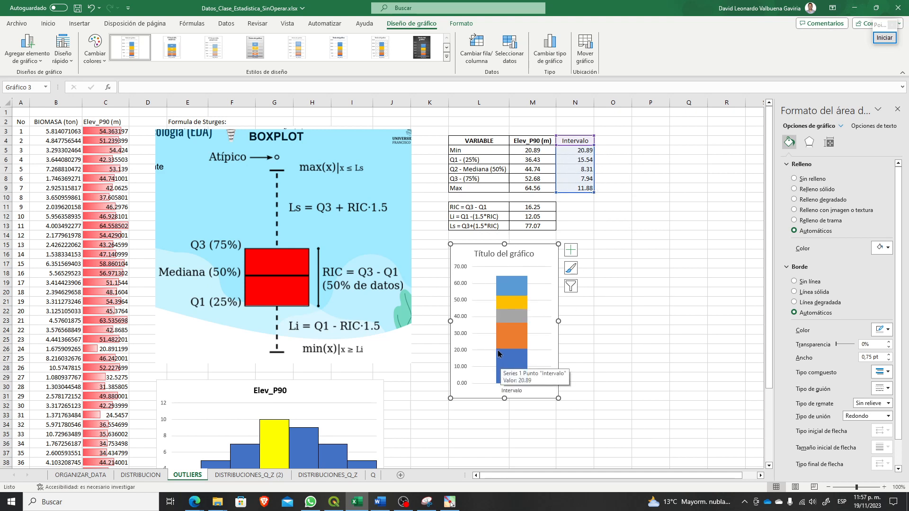
{"action": "mouse_move", "coordinate": [507, 353]}
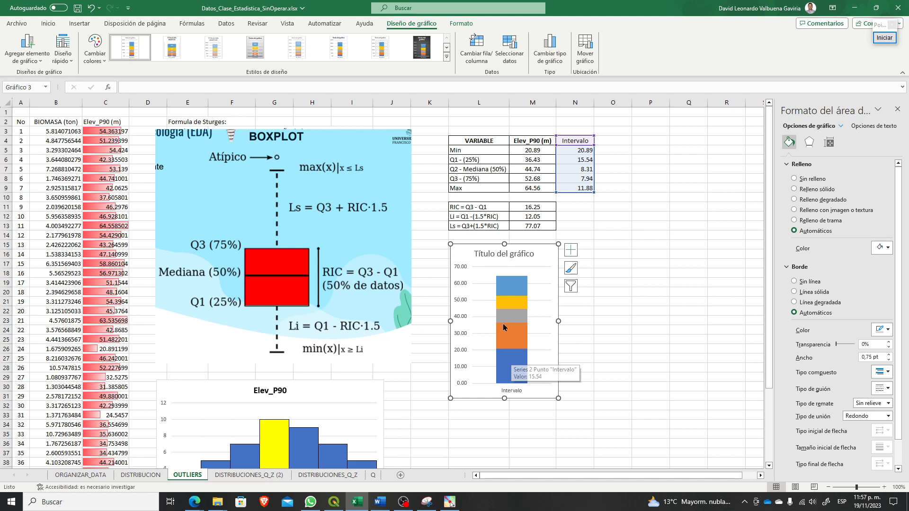
{"action": "mouse_move", "coordinate": [511, 324]}
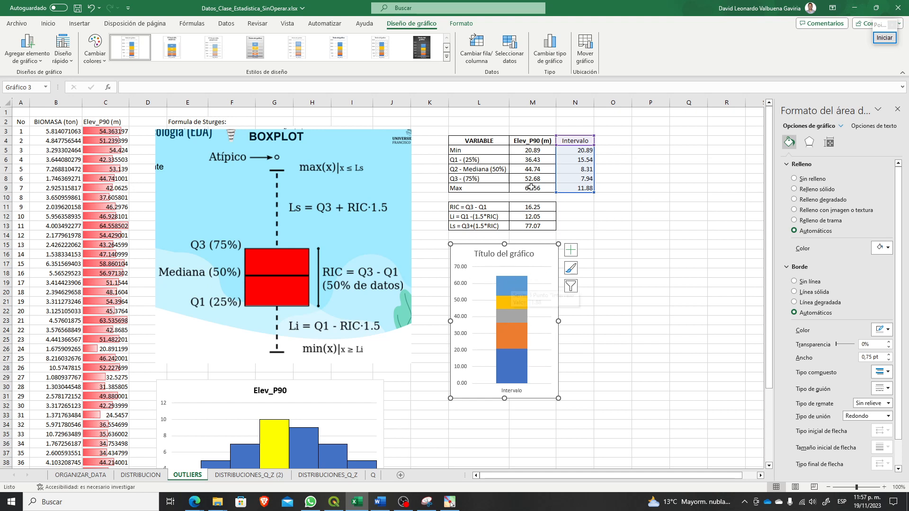
{"action": "mouse_move", "coordinate": [508, 280]}
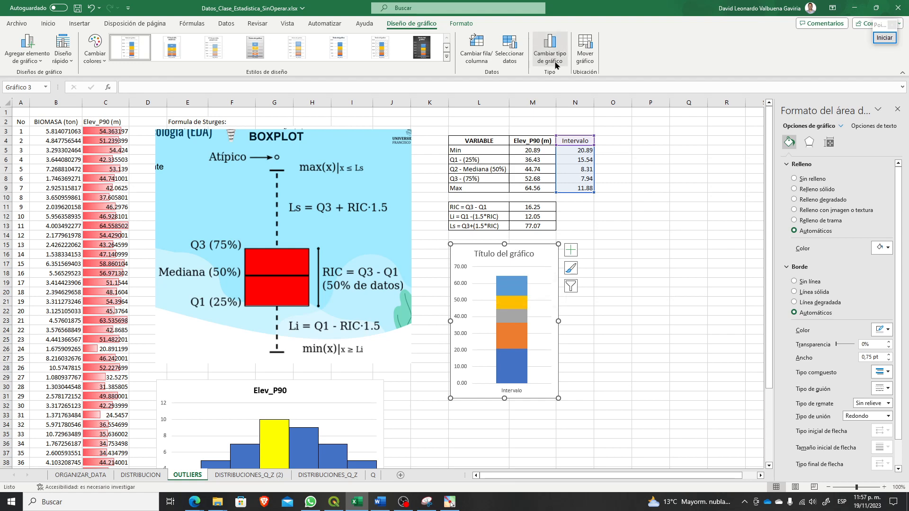
Step: Change the stacked chart's horizontal axis label to the Elev_P90 (m) heading in M4 and apply the data source
{"action": "left_click", "coordinate": [511, 51]}
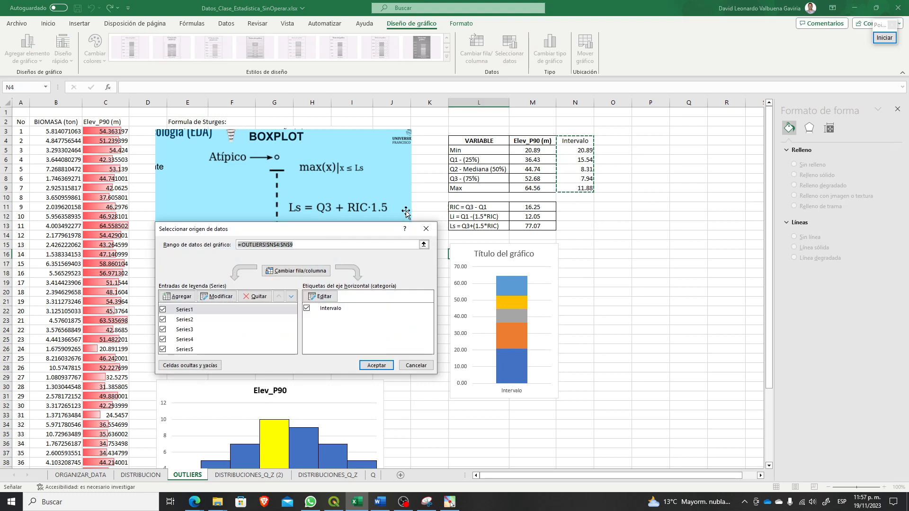
{"action": "left_click_drag", "start_coordinate": [362, 227], "coordinate": [318, 179]}
{"action": "left_click", "coordinate": [284, 262]}
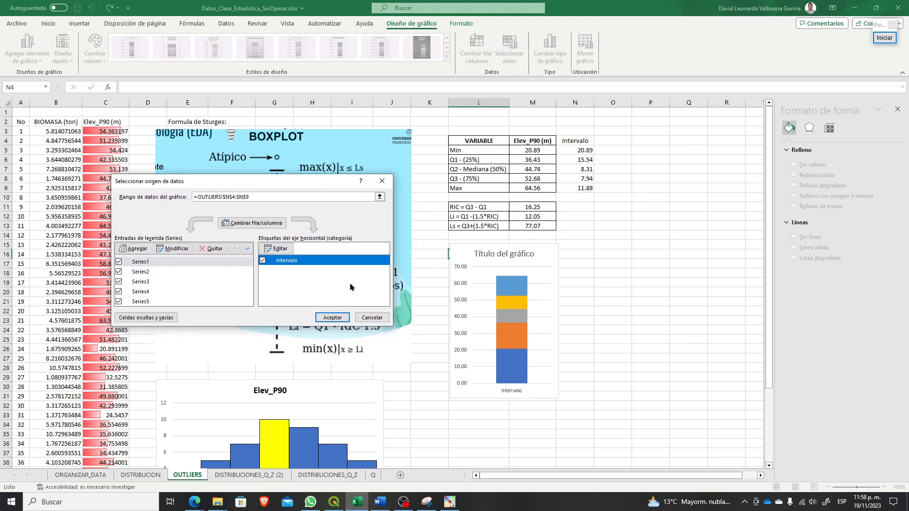
{"action": "left_click", "coordinate": [284, 248]}
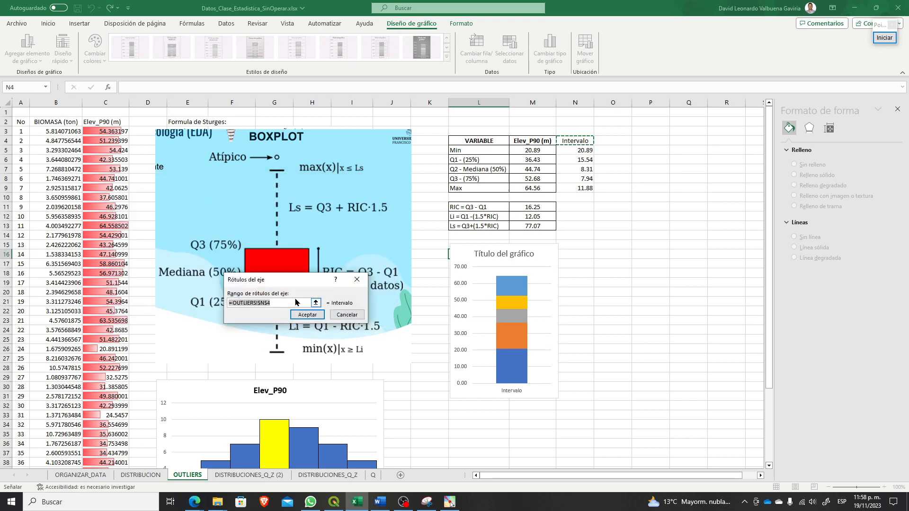
{"action": "left_click_drag", "start_coordinate": [296, 302], "coordinate": [230, 304]}
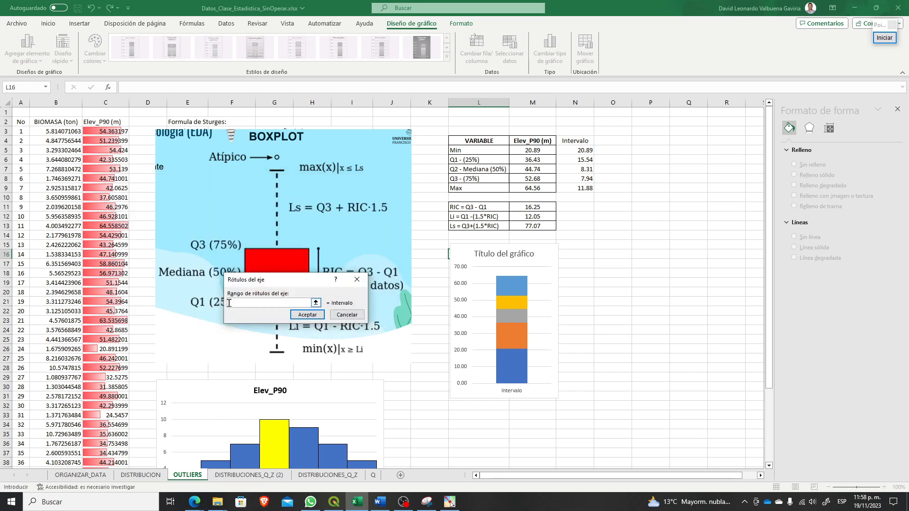
{"action": "left_click", "coordinate": [540, 140]}
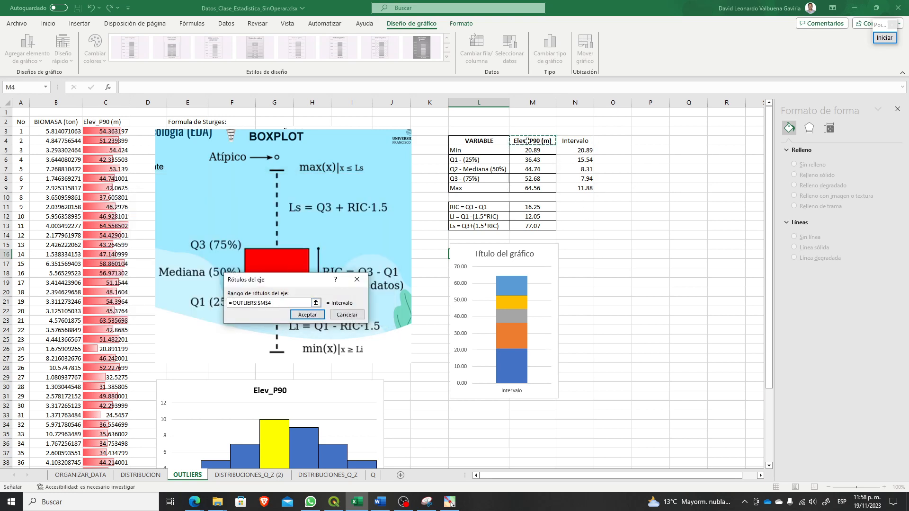
{"action": "left_click", "coordinate": [310, 315]}
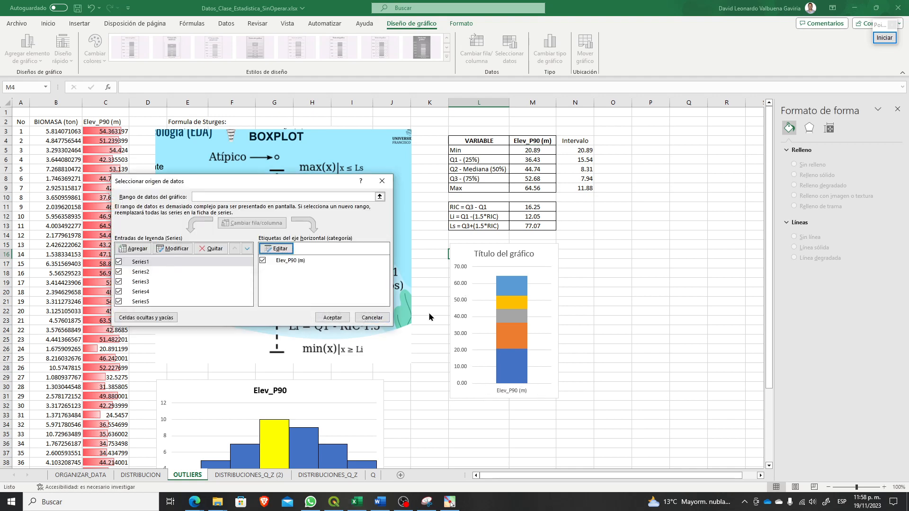
{"action": "left_click", "coordinate": [338, 318]}
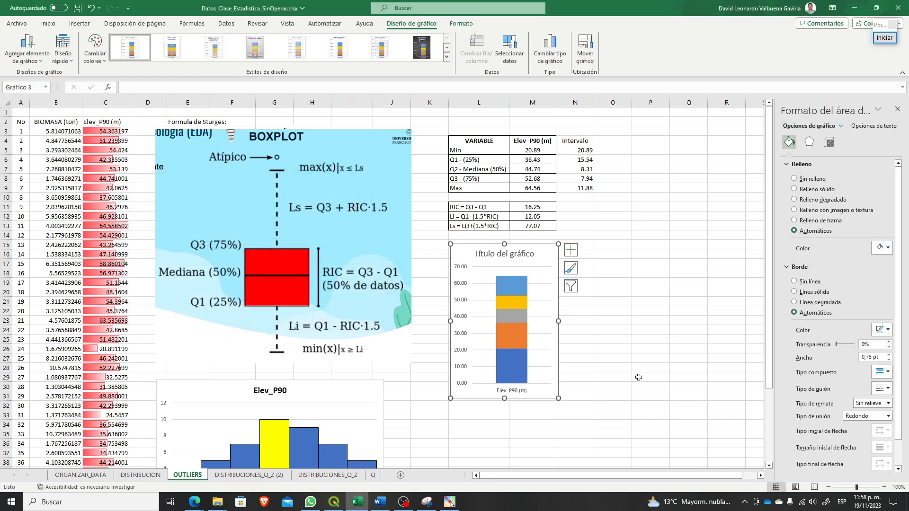
Step: Replace the chart's placeholder title with BOX-PLOT
{"action": "left_click", "coordinate": [520, 255]}
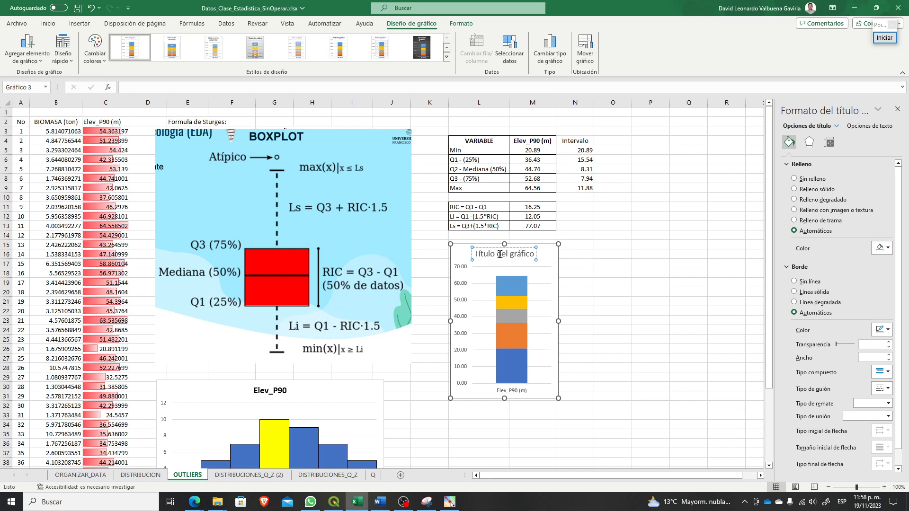
{"action": "left_click_drag", "start_coordinate": [474, 254], "coordinate": [531, 258]}
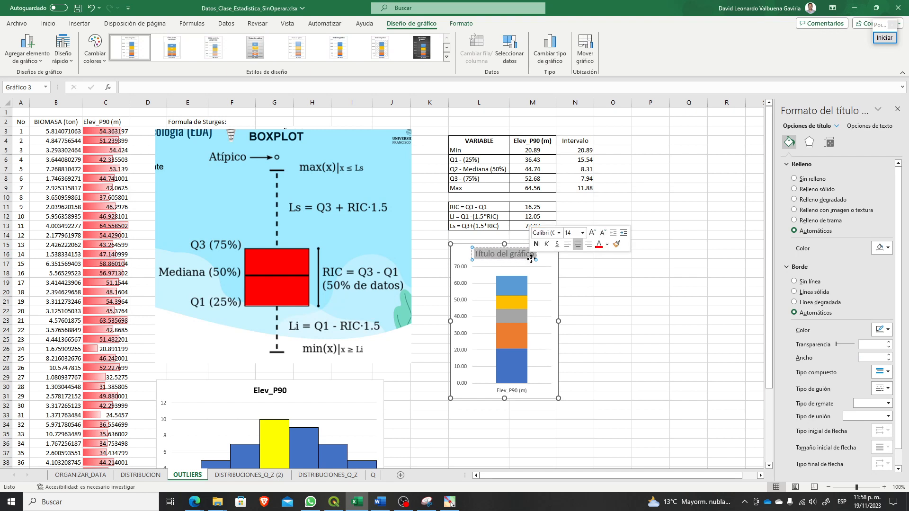
{"action": "type", "text": "BOX"}
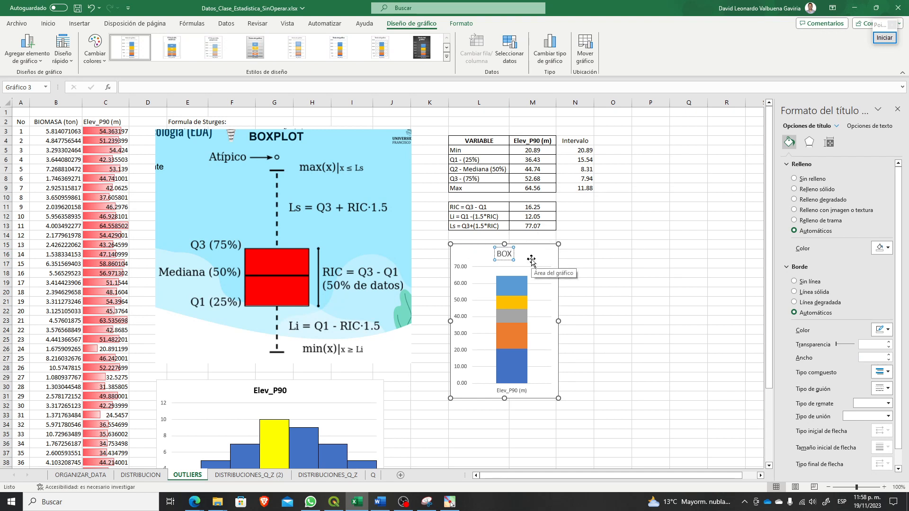
{"action": "type", "text": "-PLOT"}
{"action": "left_click", "coordinate": [622, 304]}
Step: Make the BOX-PLOT chart title bold with a black font colour
{"action": "left_click", "coordinate": [507, 256]}
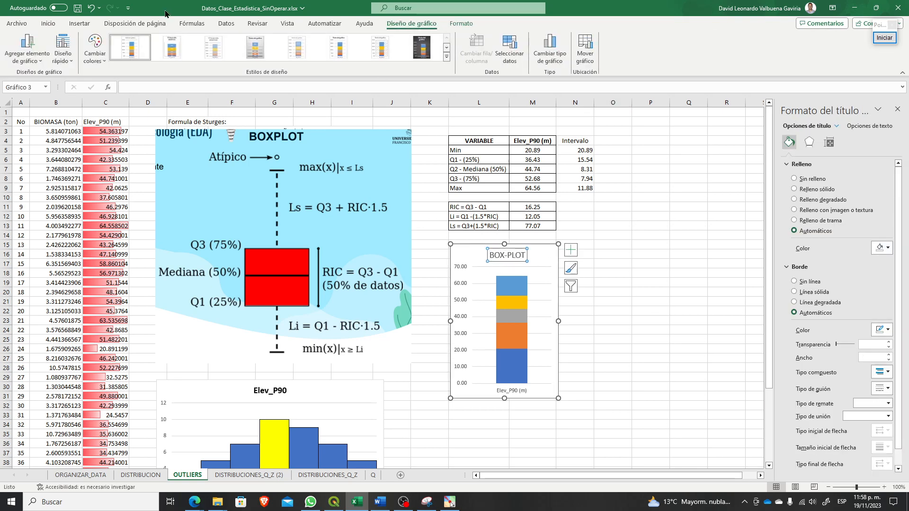
{"action": "left_click", "coordinate": [48, 23]}
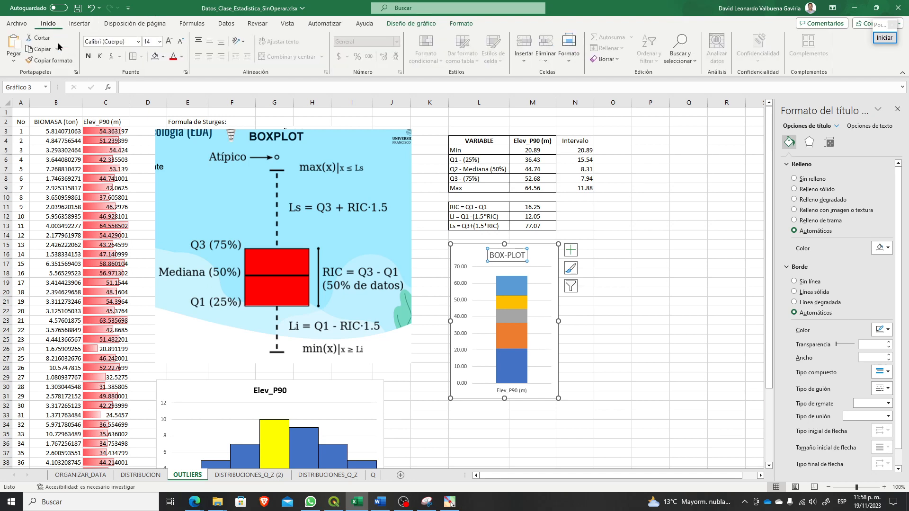
{"action": "left_click", "coordinate": [88, 57]}
{"action": "left_click", "coordinate": [181, 56]}
{"action": "left_click", "coordinate": [178, 93]}
{"action": "left_click_drag", "start_coordinate": [512, 261], "coordinate": [515, 262]}
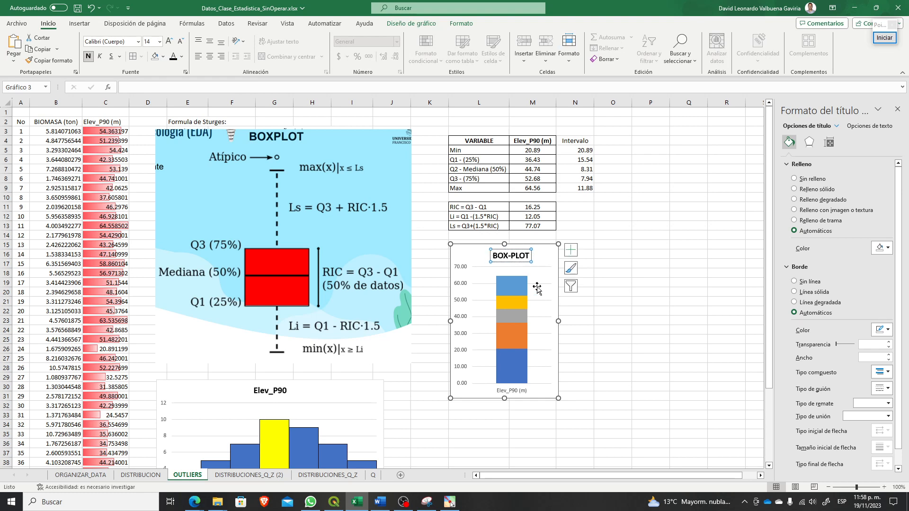
{"action": "left_click", "coordinate": [611, 340]}
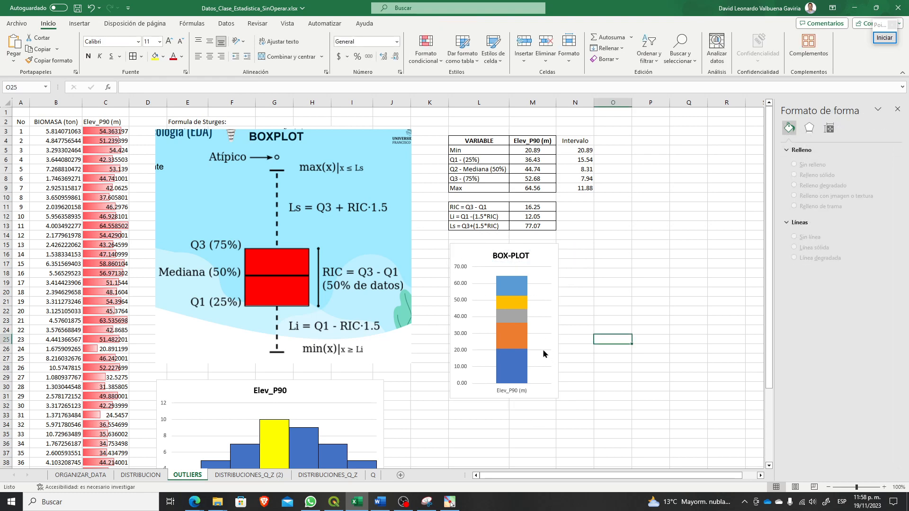
Step: Hide the lowest stacked segment, the Min series, by giving it no fill and no outline
{"action": "left_click", "coordinate": [524, 377]}
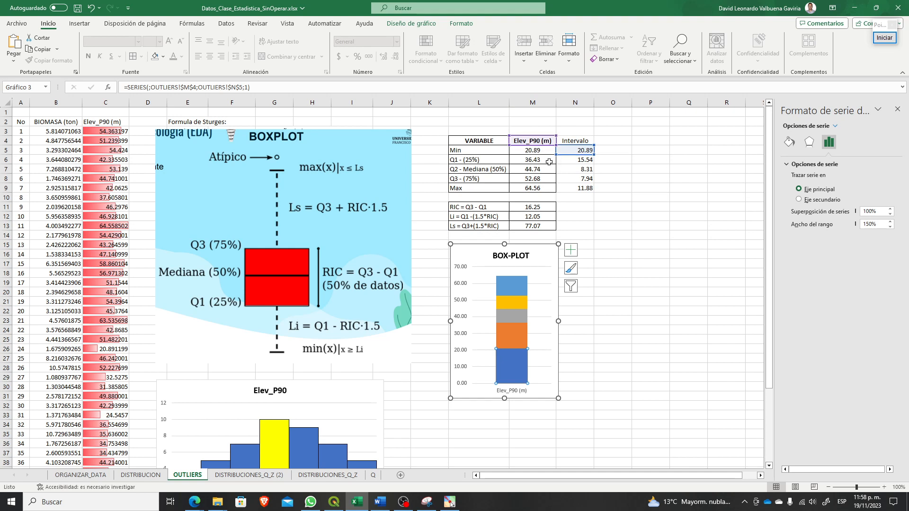
{"action": "left_click", "coordinate": [538, 367]}
{"action": "left_click", "coordinate": [516, 371]}
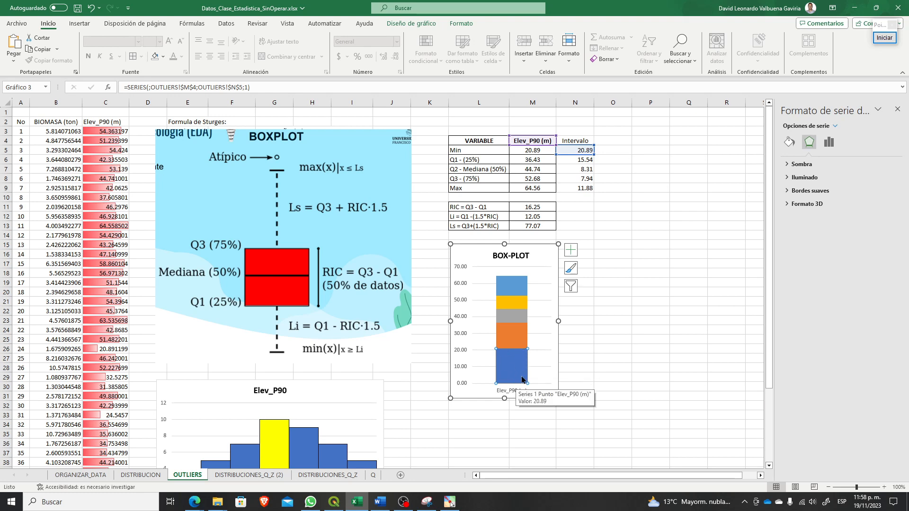
{"action": "left_click", "coordinate": [472, 27]}
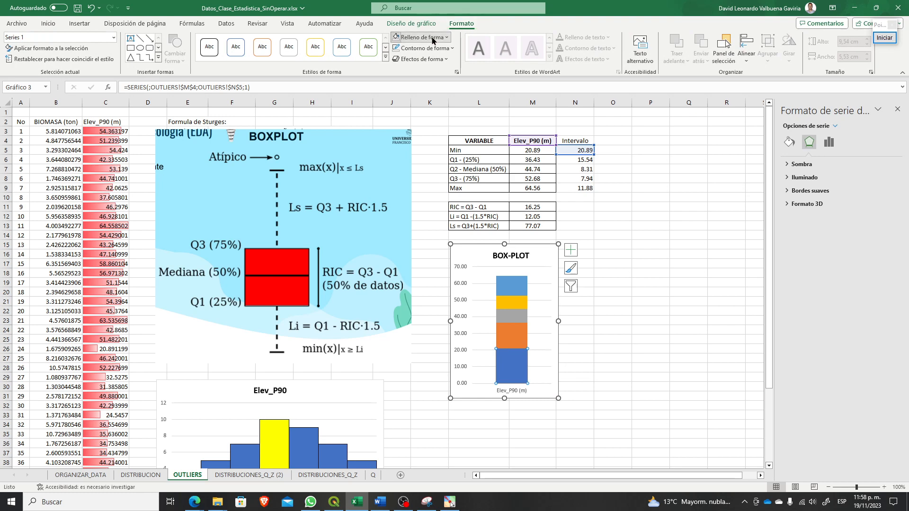
{"action": "left_click", "coordinate": [400, 38]}
{"action": "left_click", "coordinate": [400, 38]}
{"action": "left_click", "coordinate": [400, 37]}
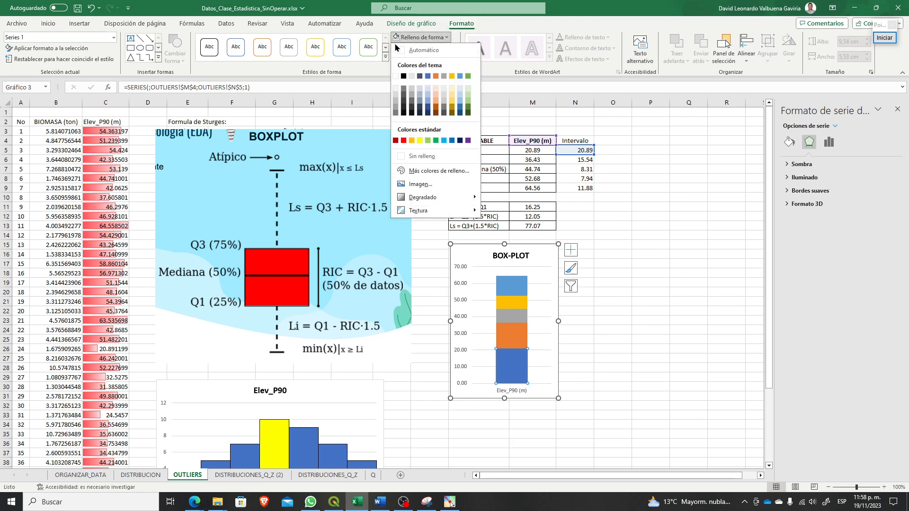
{"action": "left_click", "coordinate": [421, 156]}
{"action": "left_click", "coordinate": [424, 48]}
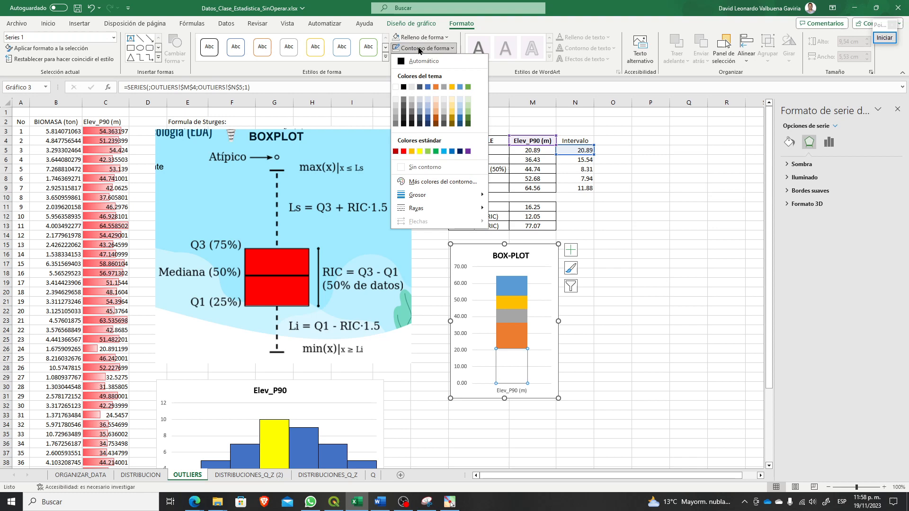
{"action": "left_click", "coordinate": [408, 168]}
{"action": "left_click", "coordinate": [692, 380]}
{"action": "left_click", "coordinate": [626, 394]}
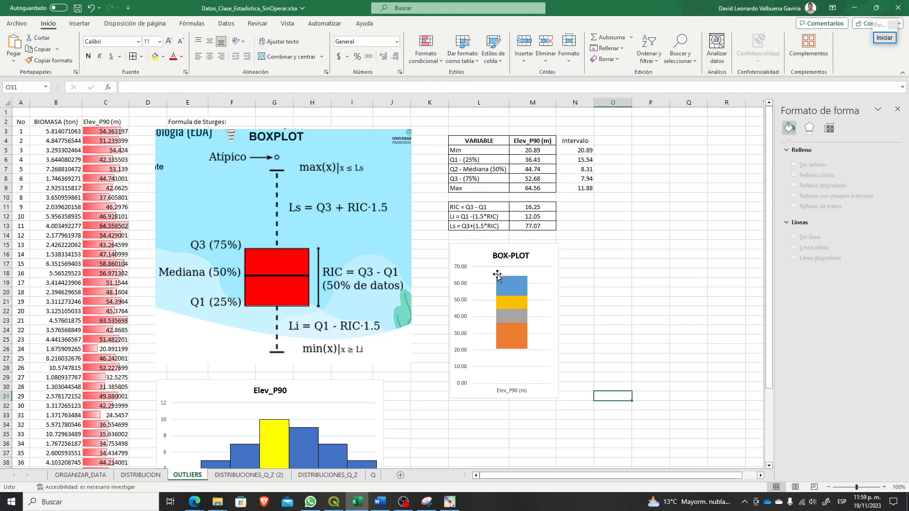
Step: Remove the fill from the orange Q1 - (25%) segment of the stacked column
{"action": "mouse_move", "coordinate": [508, 292]}
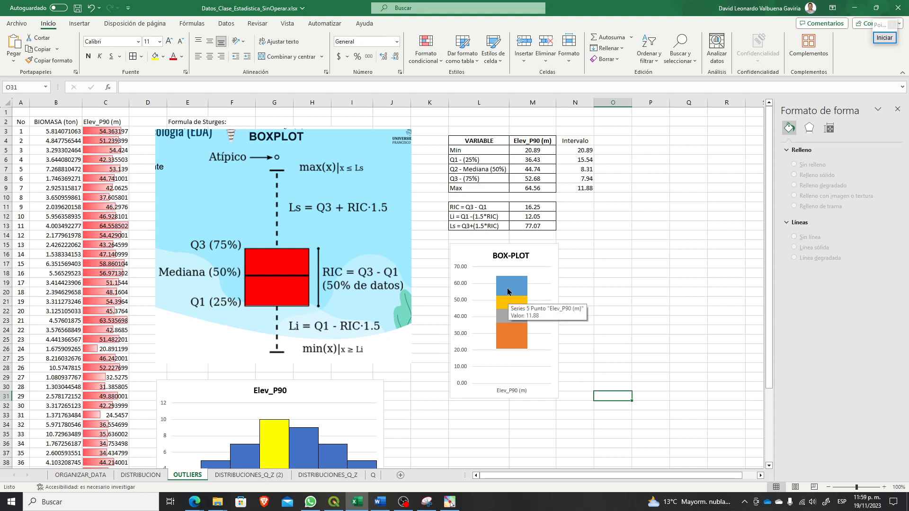
{"action": "mouse_move", "coordinate": [520, 342]}
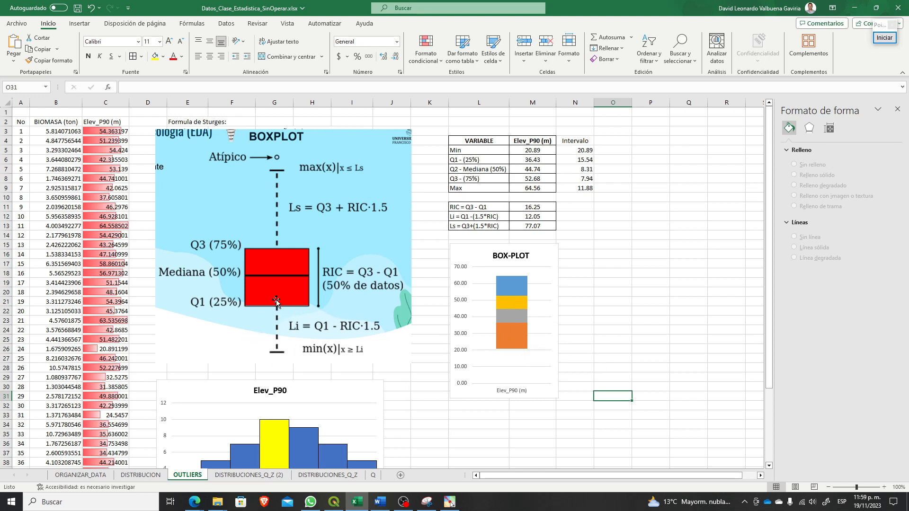
{"action": "left_click", "coordinate": [523, 347]}
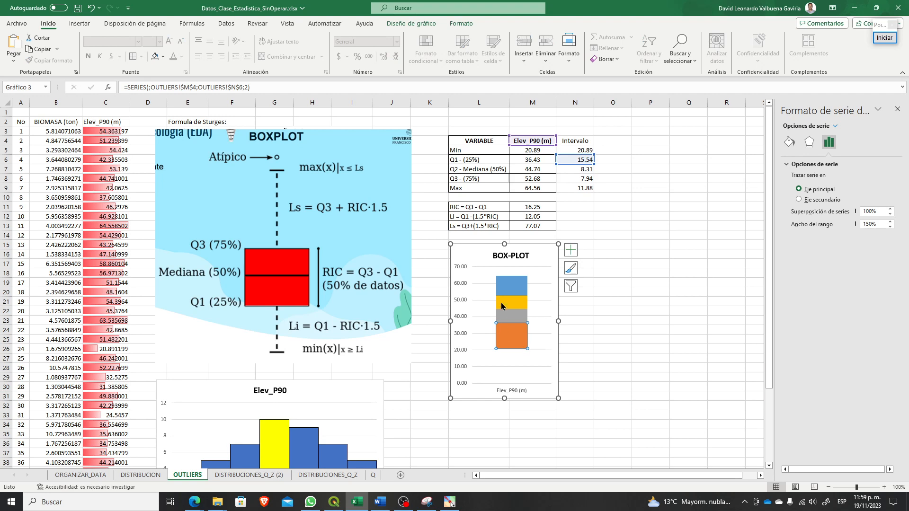
{"action": "left_click", "coordinate": [475, 23]}
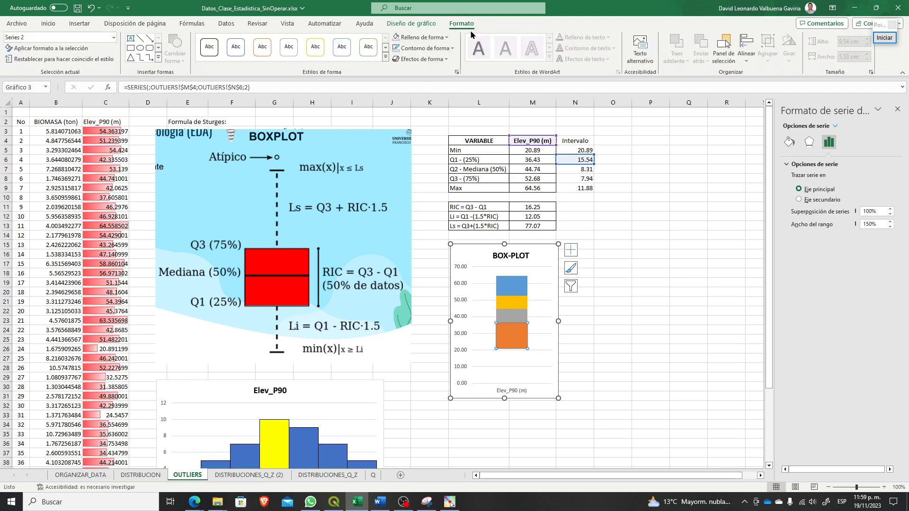
{"action": "left_click", "coordinate": [396, 36]}
{"action": "right_click", "coordinate": [512, 345]}
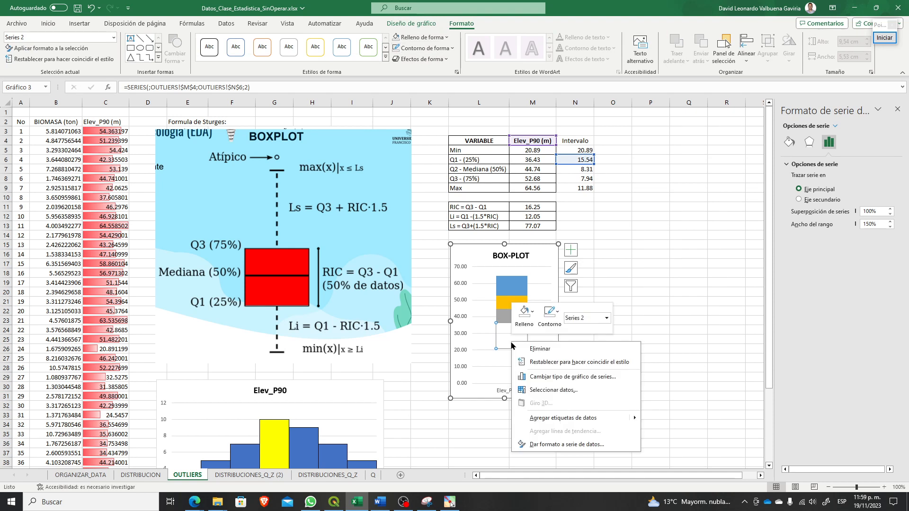
{"action": "key", "text": "Escape"}
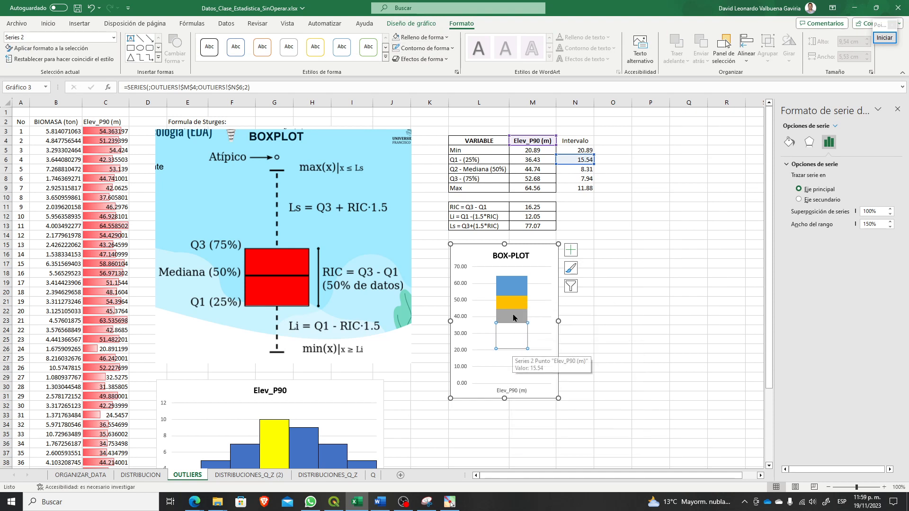
Step: Add percentage error bars to the unfilled Q1 - (25%) series and open their detailed options
{"action": "left_click", "coordinate": [571, 255]}
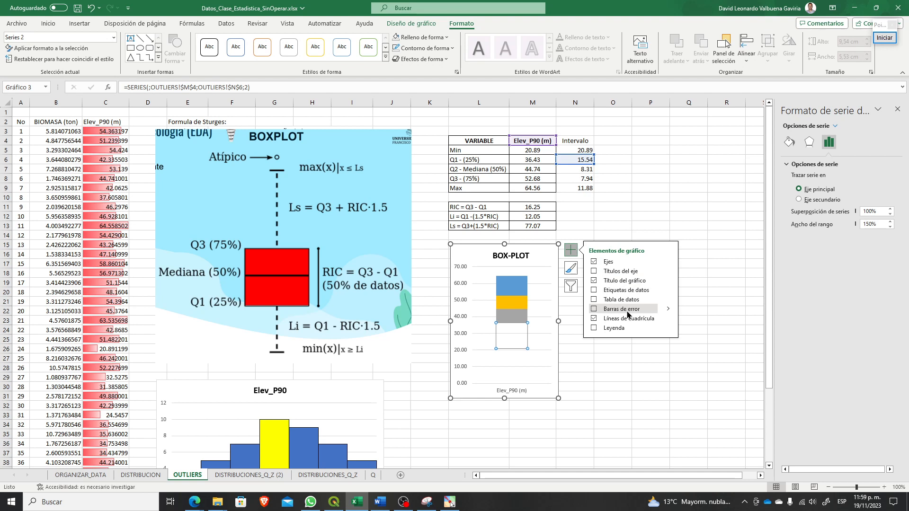
{"action": "left_click", "coordinate": [669, 312]}
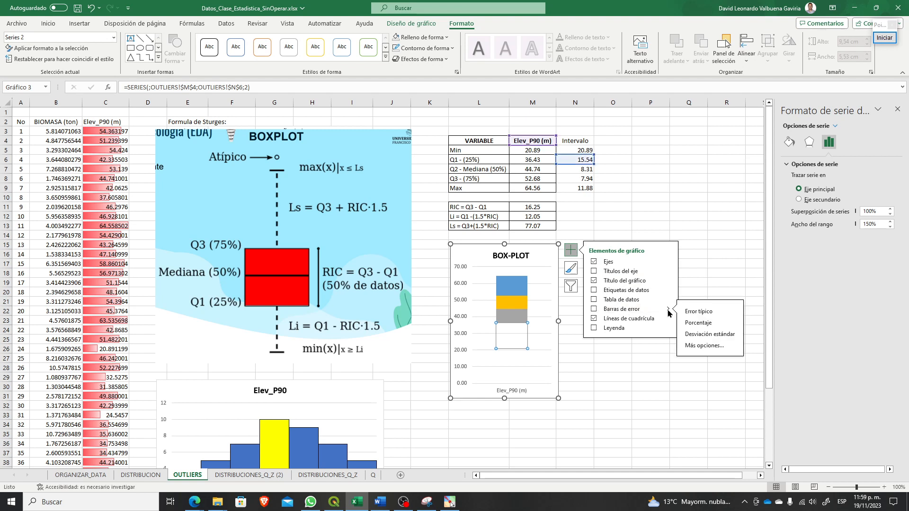
{"action": "left_click", "coordinate": [709, 324]}
{"action": "left_click", "coordinate": [696, 346]}
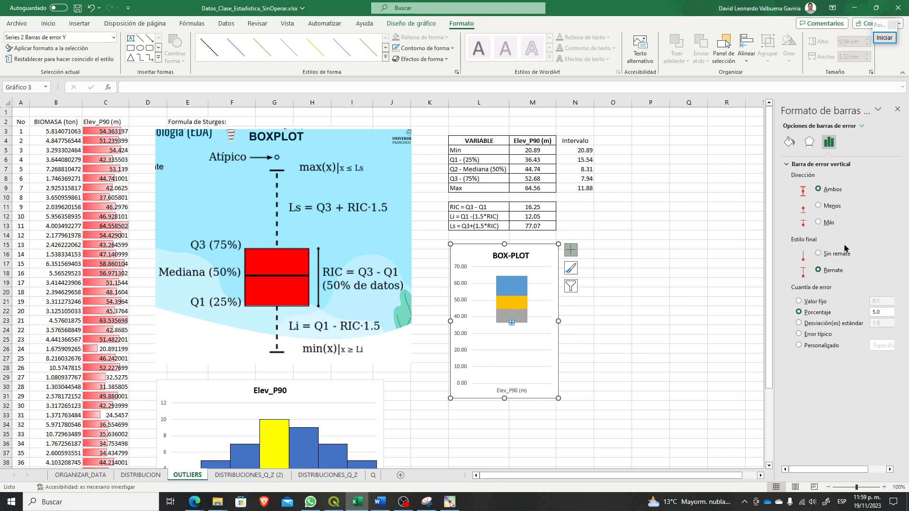
Step: Format the Q1 error bars as a lower whisker with no end cap, a 100% percentage and the minus direction
{"action": "left_click", "coordinate": [833, 256]}
{"action": "left_click", "coordinate": [878, 312]}
{"action": "type", "text": "100"}
{"action": "key", "text": "Return"}
{"action": "left_click", "coordinate": [819, 206]}
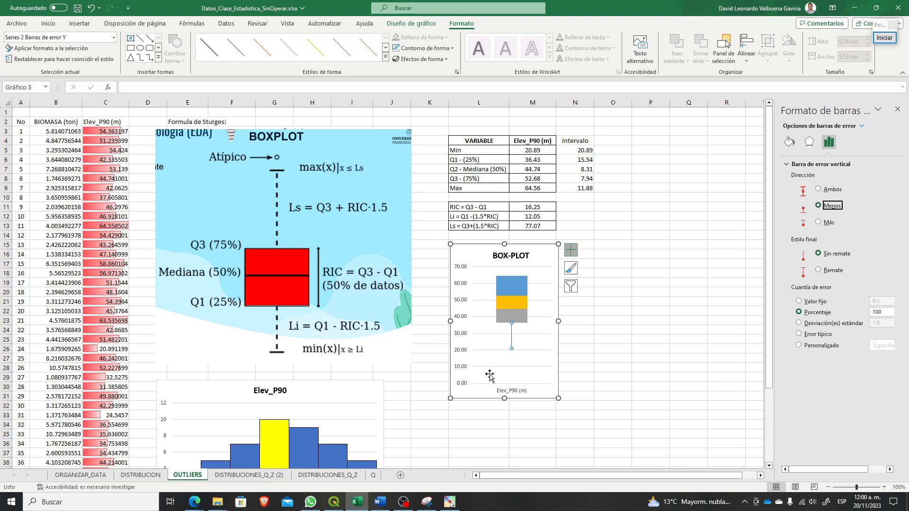
{"action": "left_click", "coordinate": [571, 342]}
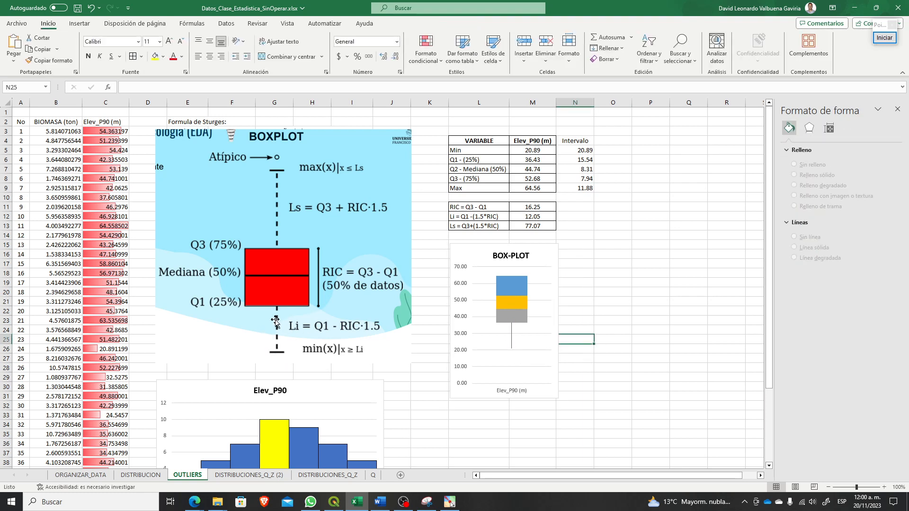
{"action": "left_click", "coordinate": [512, 339]}
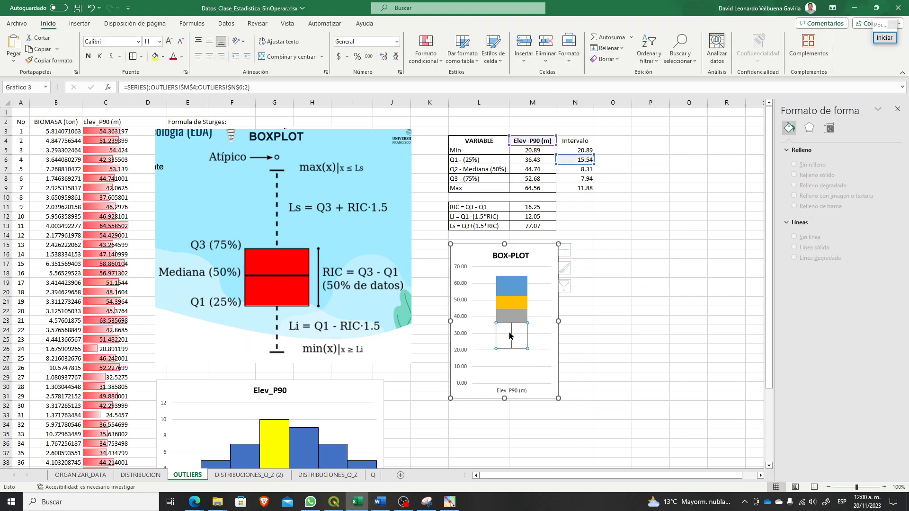
Step: Remove the fill from the blue Max segment, add percentage error bars to it and open their detailed options
{"action": "left_click", "coordinate": [505, 285]}
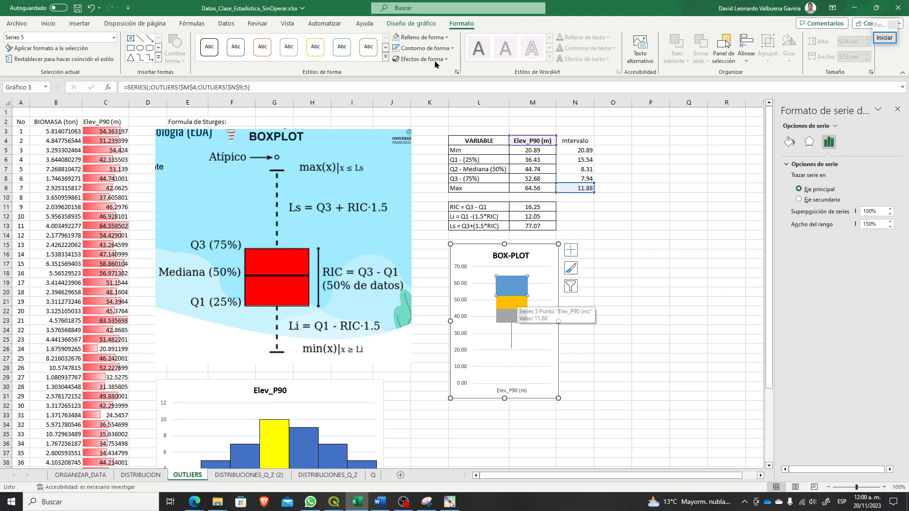
{"action": "left_click", "coordinate": [397, 40]}
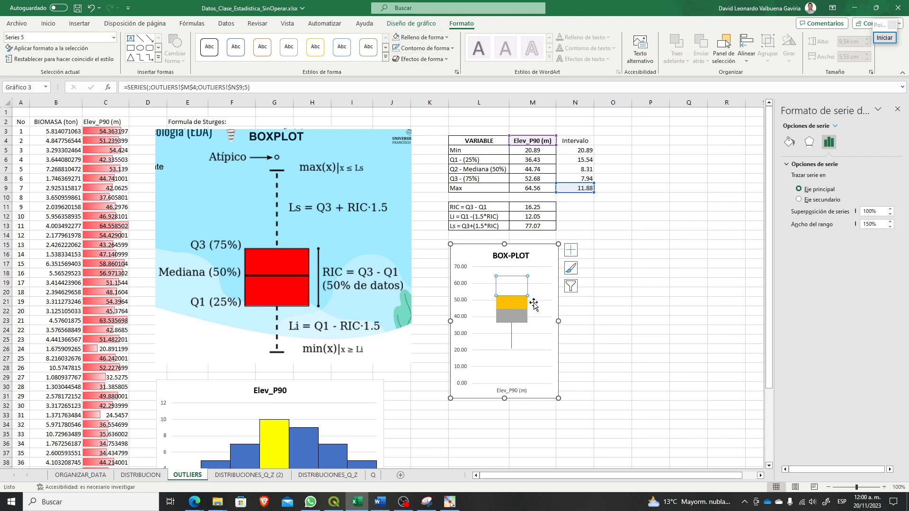
{"action": "left_click", "coordinate": [572, 250]}
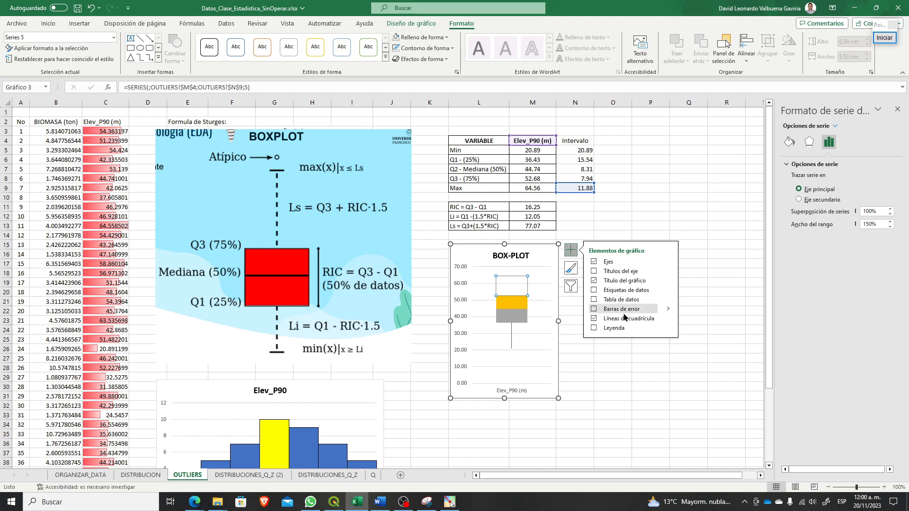
{"action": "mouse_move", "coordinate": [672, 313]}
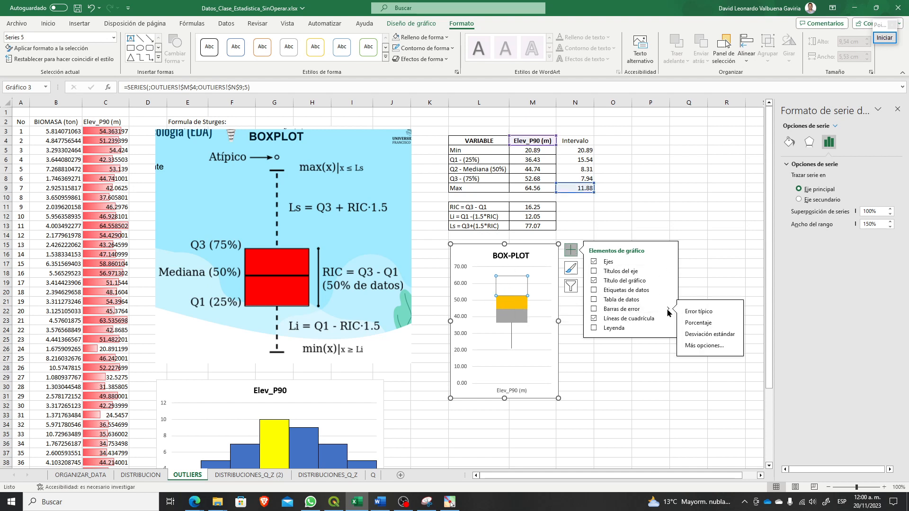
{"action": "left_click", "coordinate": [698, 322]}
{"action": "left_click", "coordinate": [704, 346]}
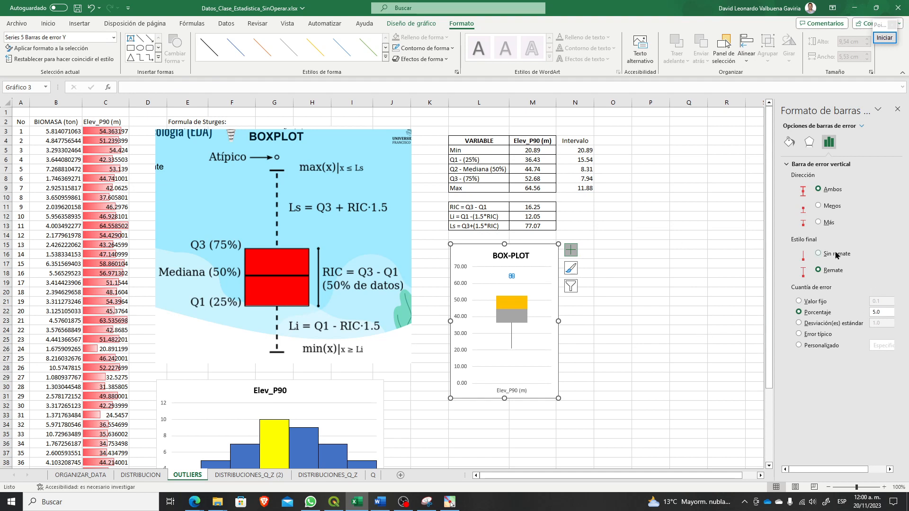
Step: Format the Max error bars as the upper whisker with no end cap, a 100% percentage and the minus direction
{"action": "left_click", "coordinate": [837, 255]}
{"action": "left_click", "coordinate": [882, 312]}
{"action": "type", "text": "100"}
{"action": "left_click", "coordinate": [820, 205]}
{"action": "left_click", "coordinate": [819, 222]}
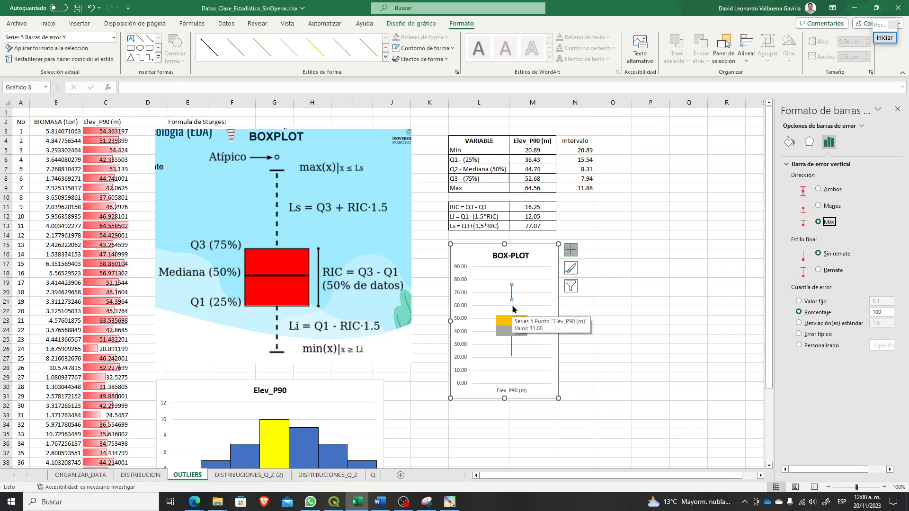
{"action": "left_click", "coordinate": [832, 206]}
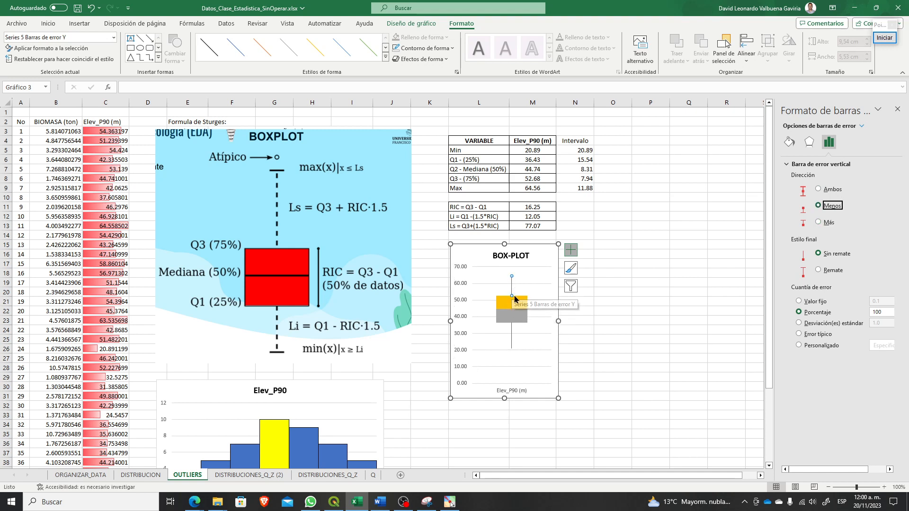
{"action": "left_click", "coordinate": [689, 351]}
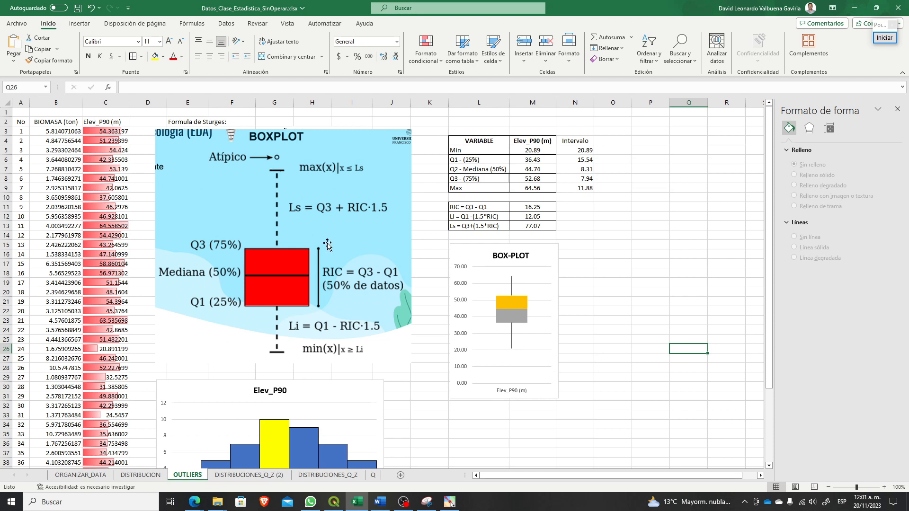
Step: Examine the Elev_P90 (m) summary values alongside the boxplot and the Elev_P90 (m) source column
{"action": "left_click_drag", "start_coordinate": [521, 141], "coordinate": [534, 153]}
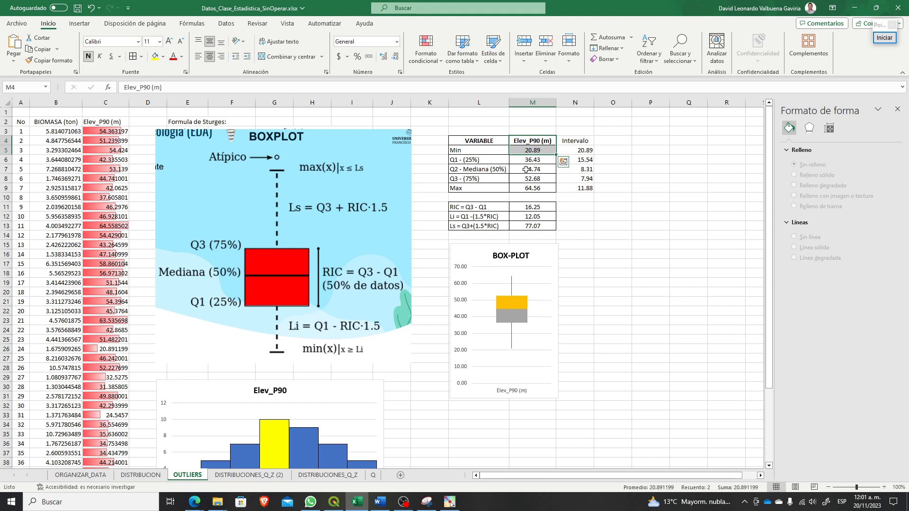
{"action": "left_click", "coordinate": [533, 179]}
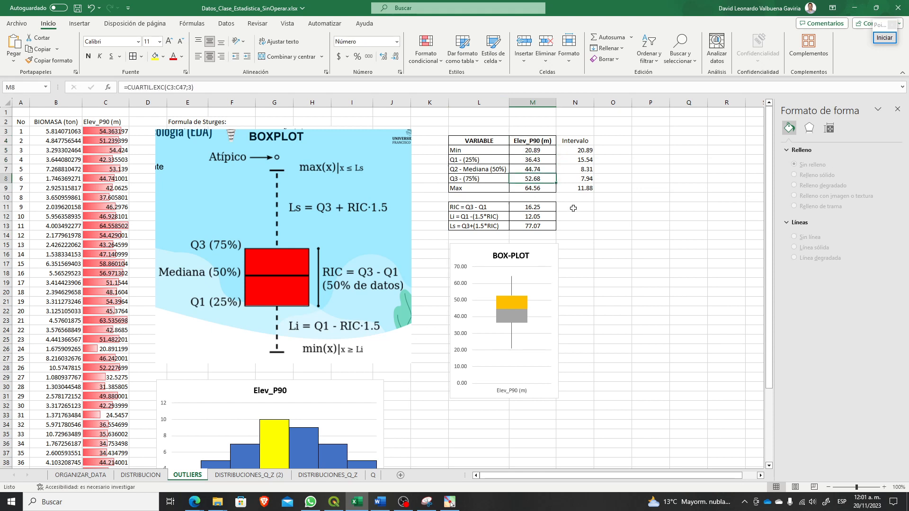
{"action": "left_click", "coordinate": [501, 305]}
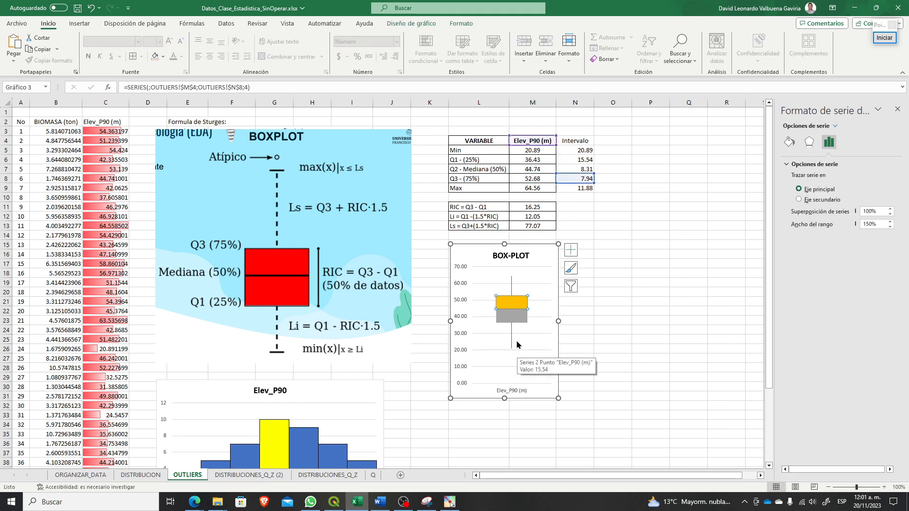
{"action": "left_click", "coordinate": [673, 330]}
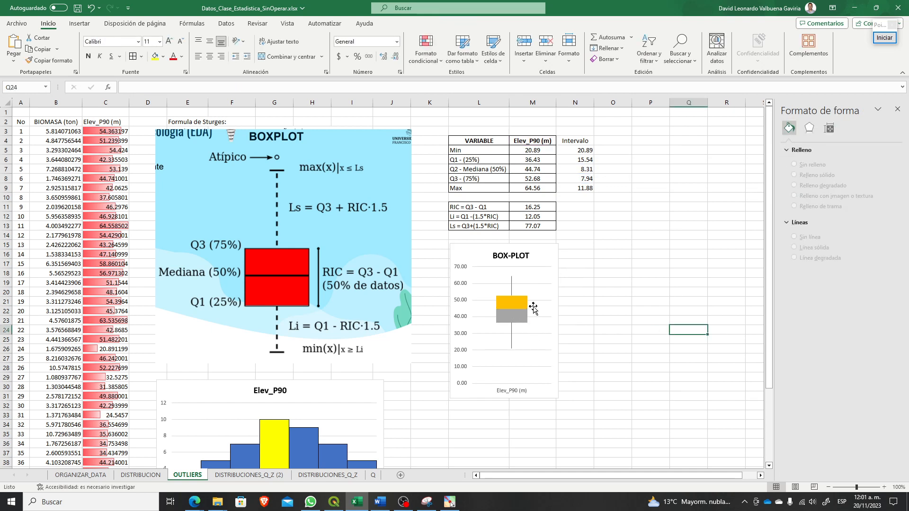
{"action": "left_click", "coordinate": [650, 348]}
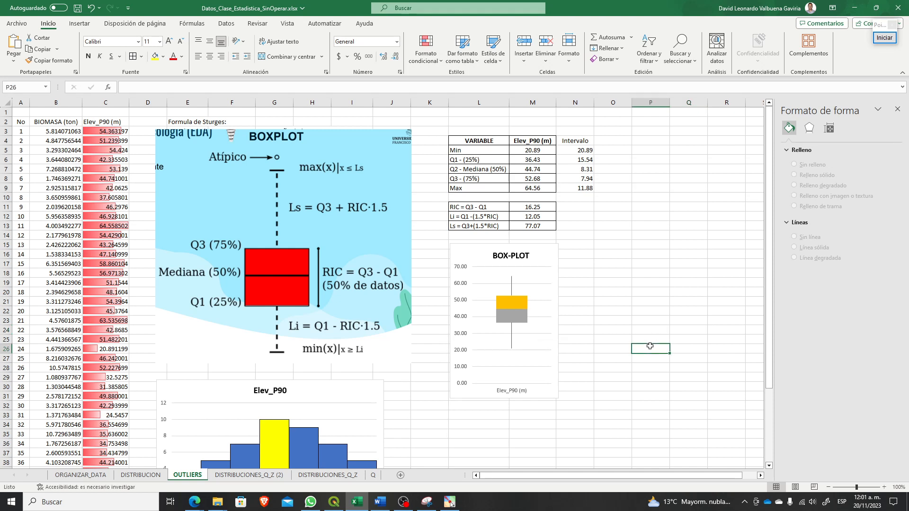
{"action": "left_click", "coordinate": [618, 301]}
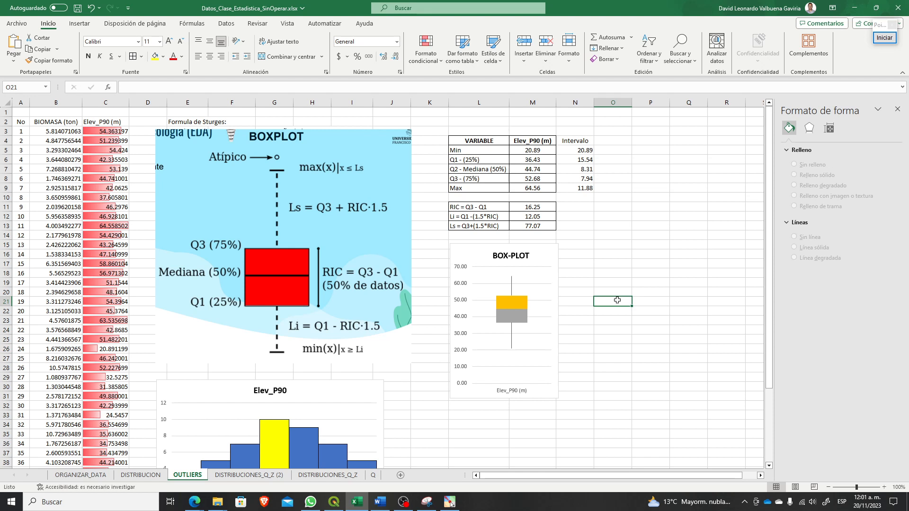
{"action": "left_click", "coordinate": [93, 131]}
{"action": "left_click", "coordinate": [94, 121]}
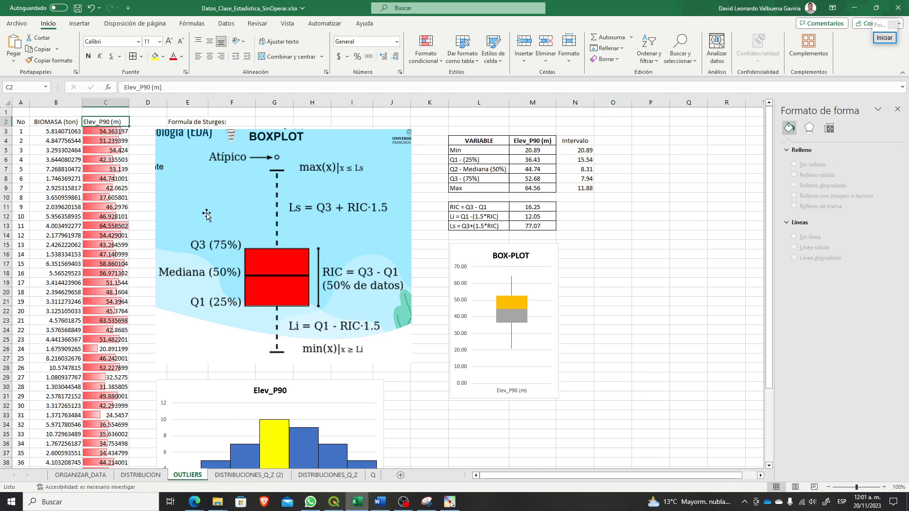
Step: Enter the label Outlier in N12 and N13, beside the Li and Ls limits
{"action": "left_click", "coordinate": [551, 217]}
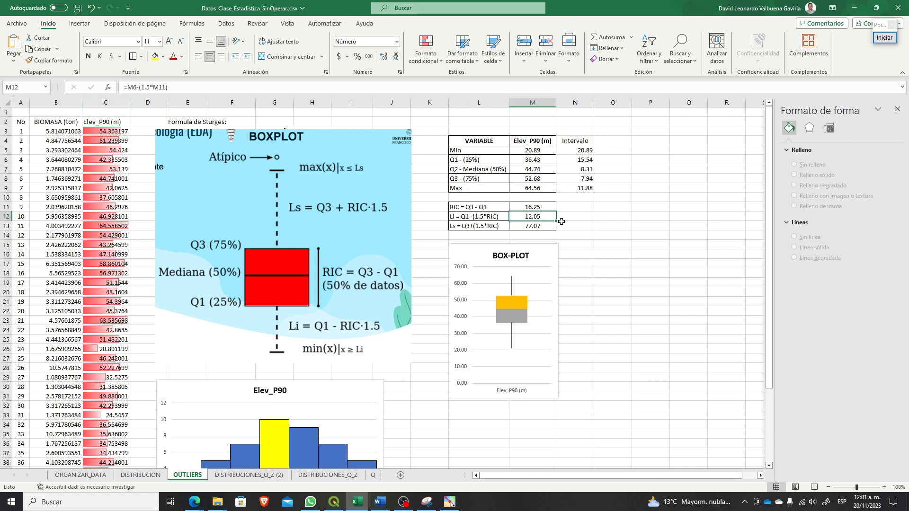
{"action": "left_click", "coordinate": [562, 220]}
{"action": "type", "text": "O"}
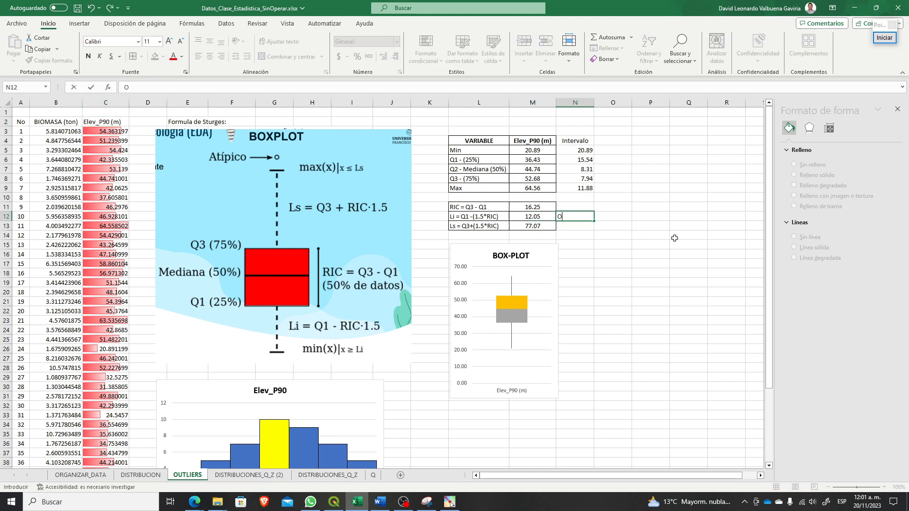
{"action": "type", "text": "utlier"}
{"action": "key", "text": "Return"}
{"action": "type", "text": "O"}
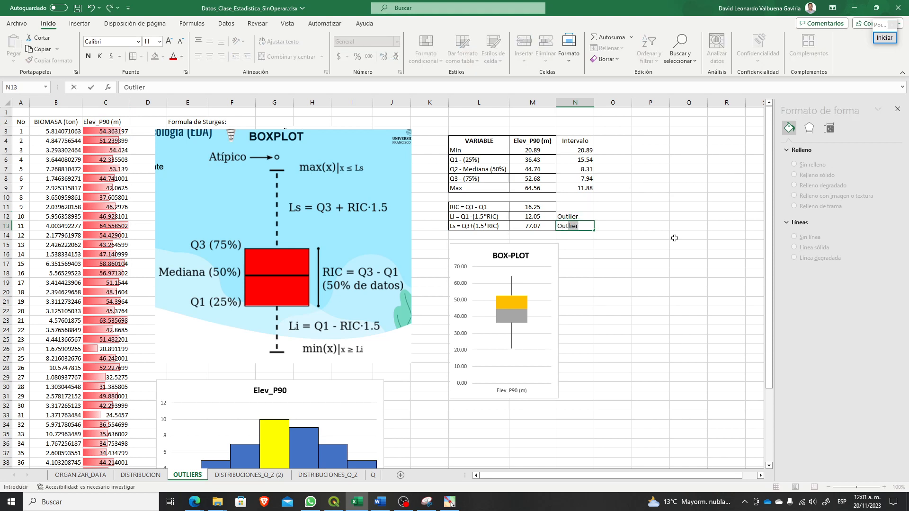
{"action": "key", "text": "ctrl+Return"}
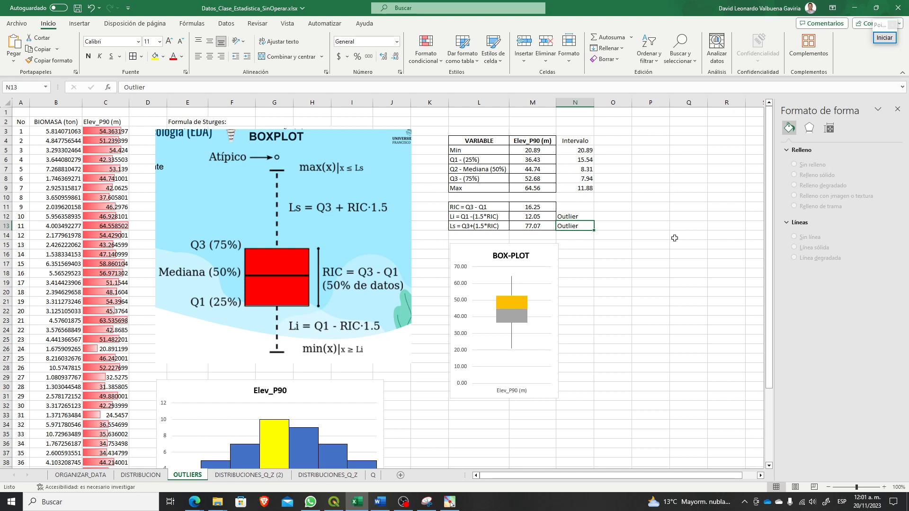
Step: Compare the Min value with the Li limit and the Max value with the Ls limit, and check the RIC
{"action": "left_click", "coordinate": [530, 219]}
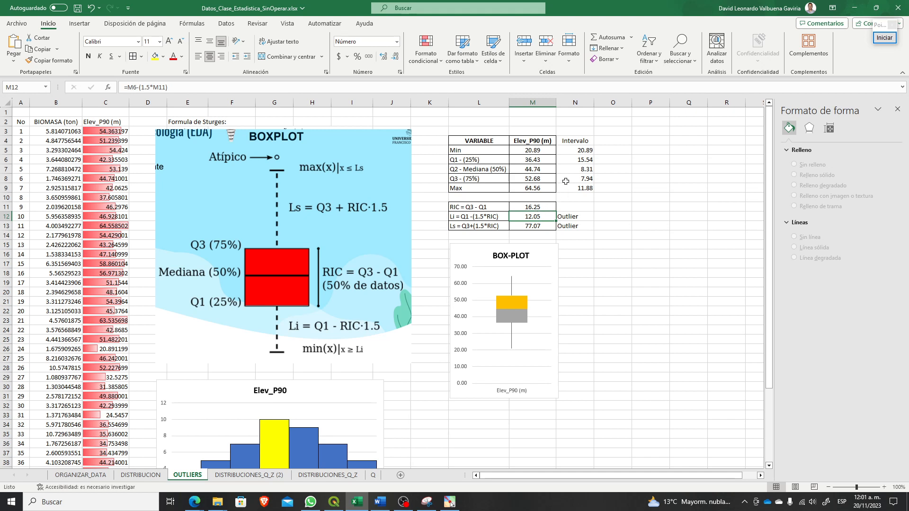
{"action": "left_click", "coordinate": [538, 150]}
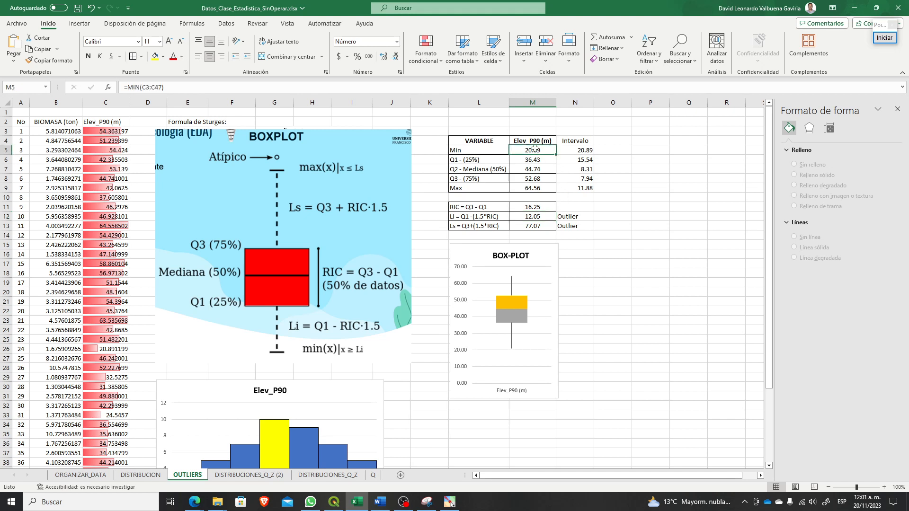
{"action": "left_click", "coordinate": [536, 215]}
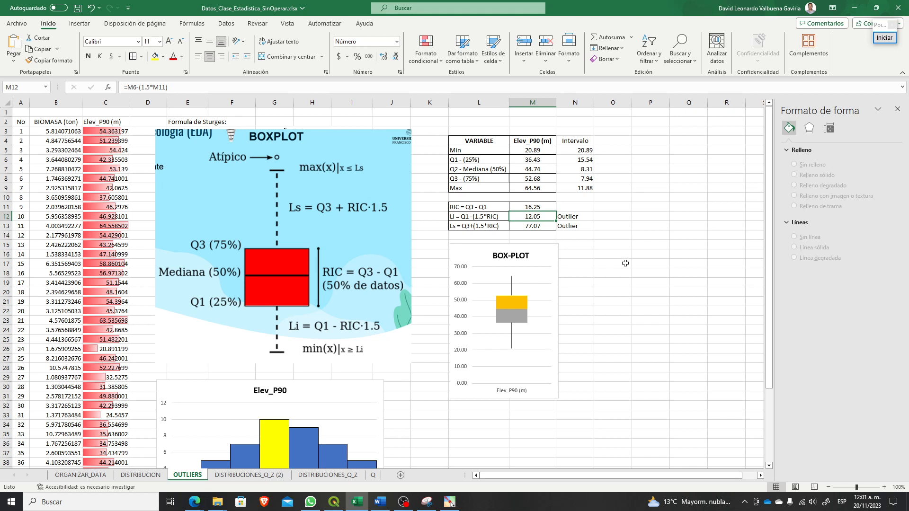
{"action": "left_click", "coordinate": [548, 151]}
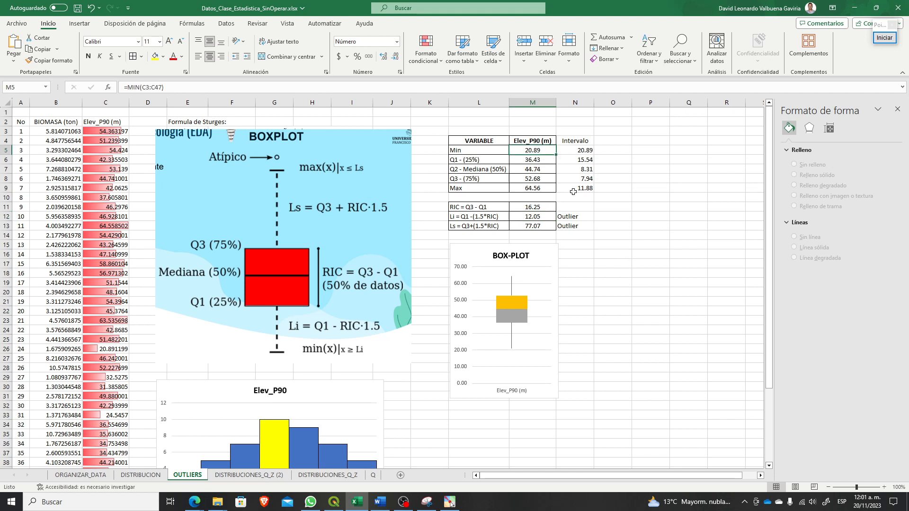
{"action": "left_click", "coordinate": [543, 227]}
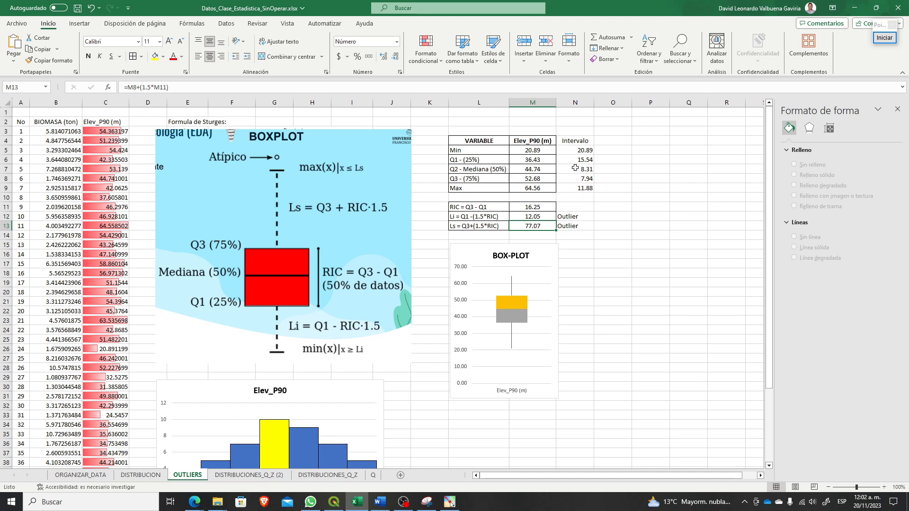
{"action": "left_click", "coordinate": [542, 190]}
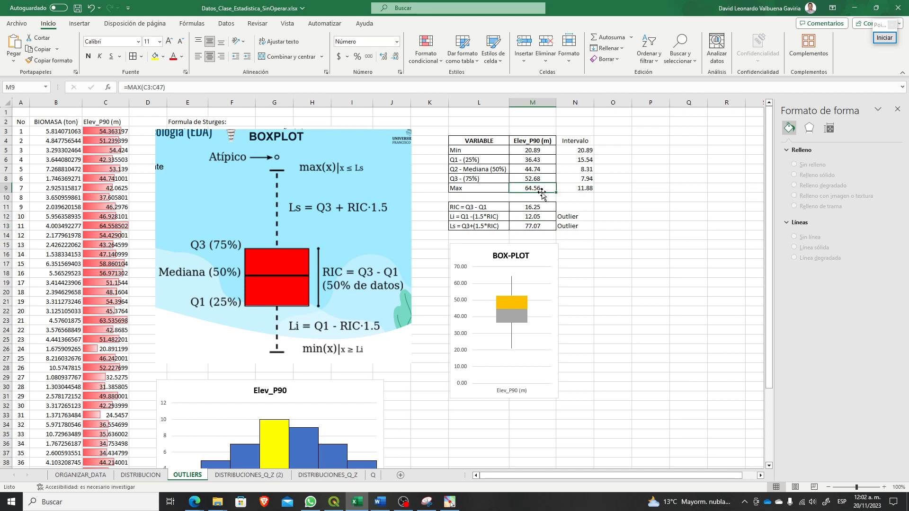
{"action": "left_click", "coordinate": [529, 225]}
{"action": "left_click", "coordinate": [544, 207]}
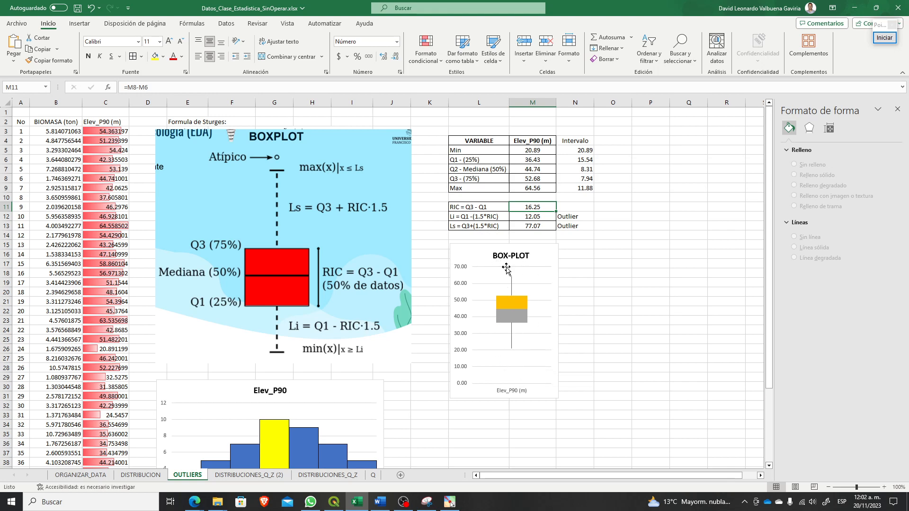
Step: Switch to Herramienta Recortes and capture the BOX-PLOT chart's plot area and axis labels, leaving out the title
{"action": "scroll", "coordinate": [370, 429], "scroll_direction": "down", "scroll_amount": 3}
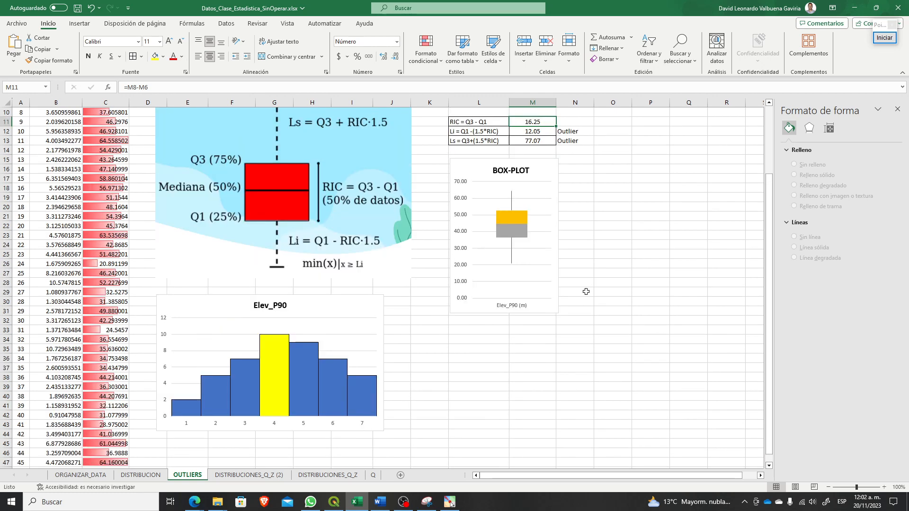
{"action": "scroll", "coordinate": [395, 364], "scroll_direction": "down", "scroll_amount": 2}
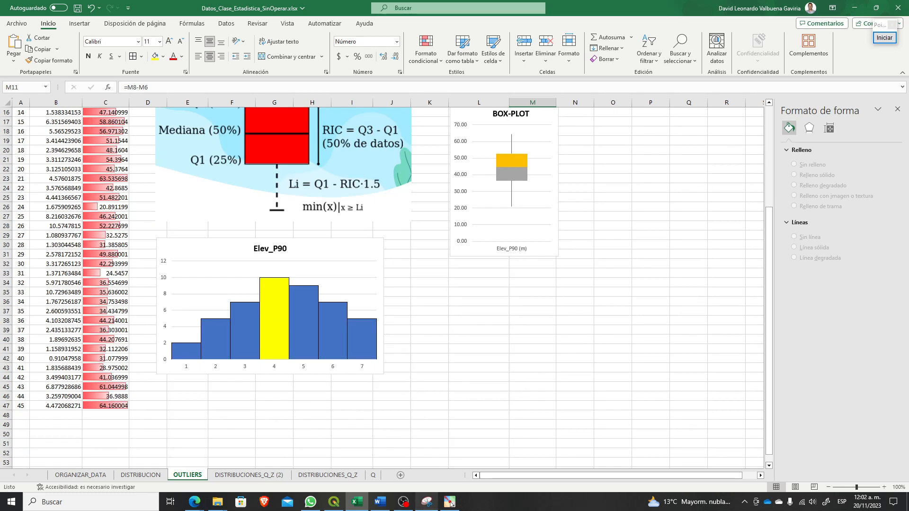
{"action": "left_click", "coordinate": [427, 502]}
{"action": "left_click", "coordinate": [374, 47]}
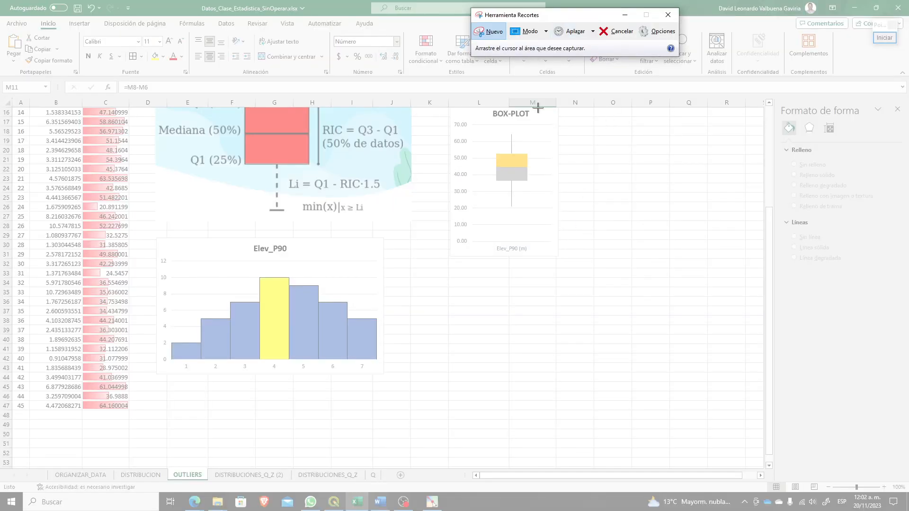
{"action": "left_click_drag", "start_coordinate": [451, 120], "coordinate": [554, 255]}
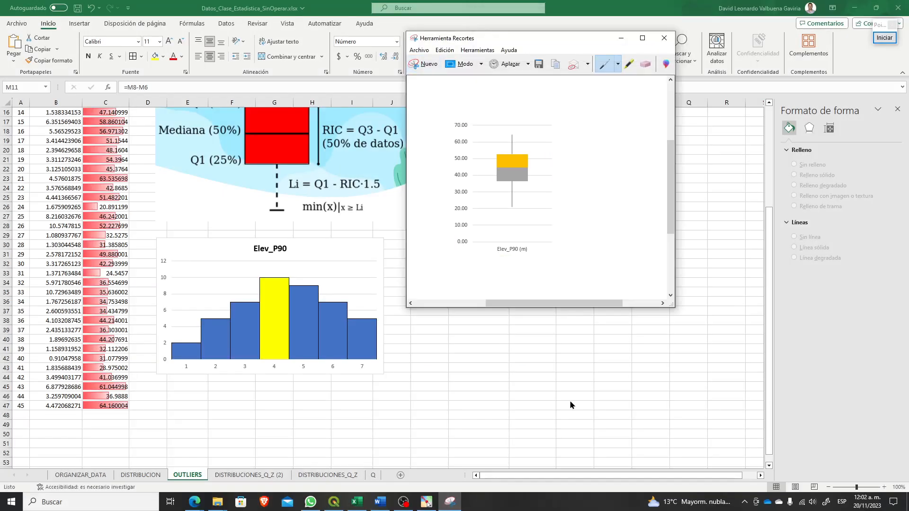
Step: Paste the captured boxplot image into the OUTLIERS sheet in Excel below the BOX-PLOT chart and rotate it 90° clockwise
{"action": "left_click", "coordinate": [611, 347]}
{"action": "left_click", "coordinate": [530, 330]}
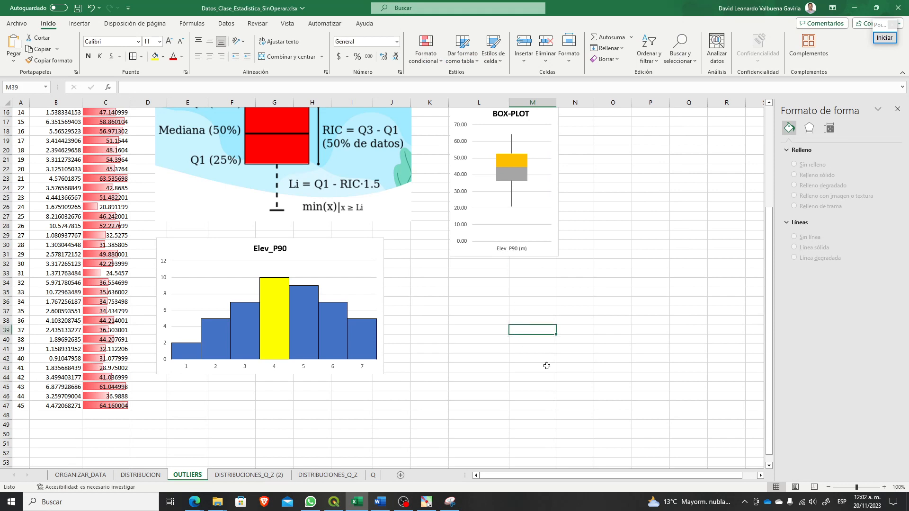
{"action": "key", "text": "ctrl+v"}
{"action": "left_click_drag", "start_coordinate": [550, 392], "coordinate": [461, 387]}
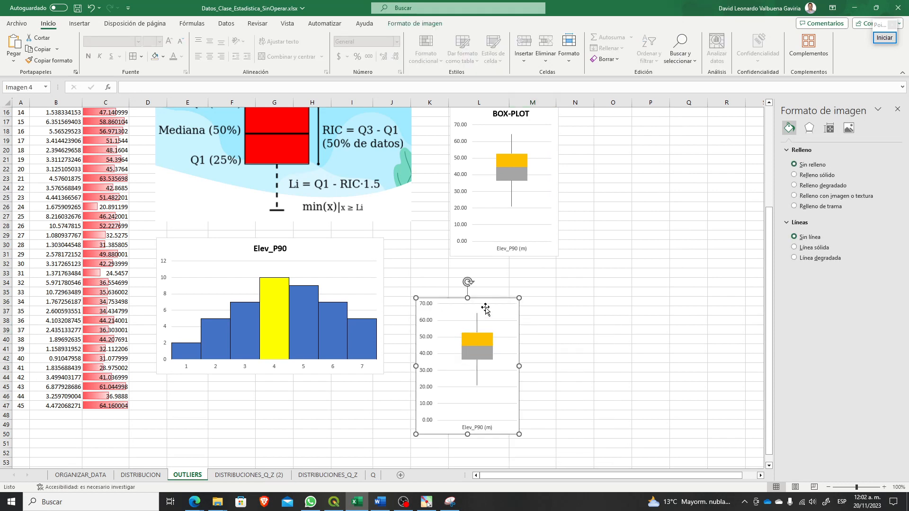
{"action": "left_click_drag", "start_coordinate": [470, 281], "coordinate": [581, 369]}
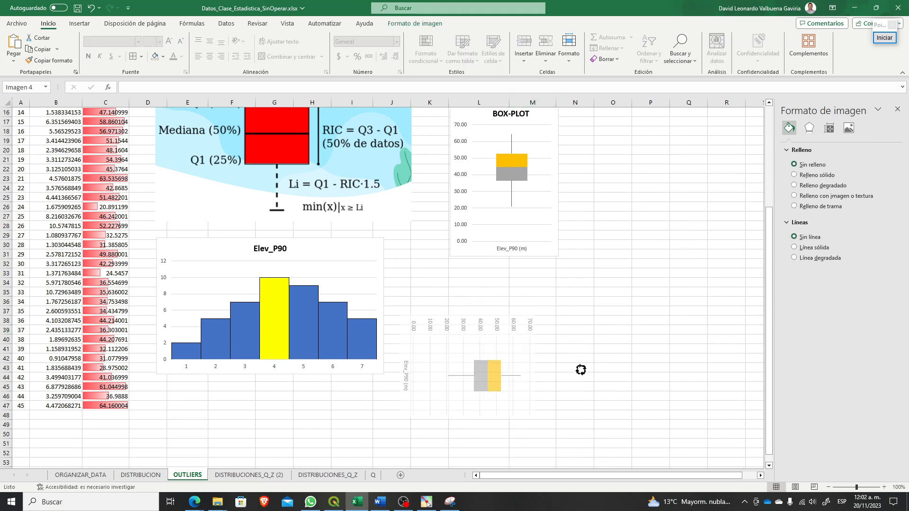
Step: Move the rotated boxplot image directly beneath the Elev_P90 histogram and stretch it to about the histogram's width
{"action": "left_click_drag", "start_coordinate": [473, 374], "coordinate": [230, 427]}
{"action": "scroll", "coordinate": [427, 356], "scroll_direction": "down", "scroll_amount": 1}
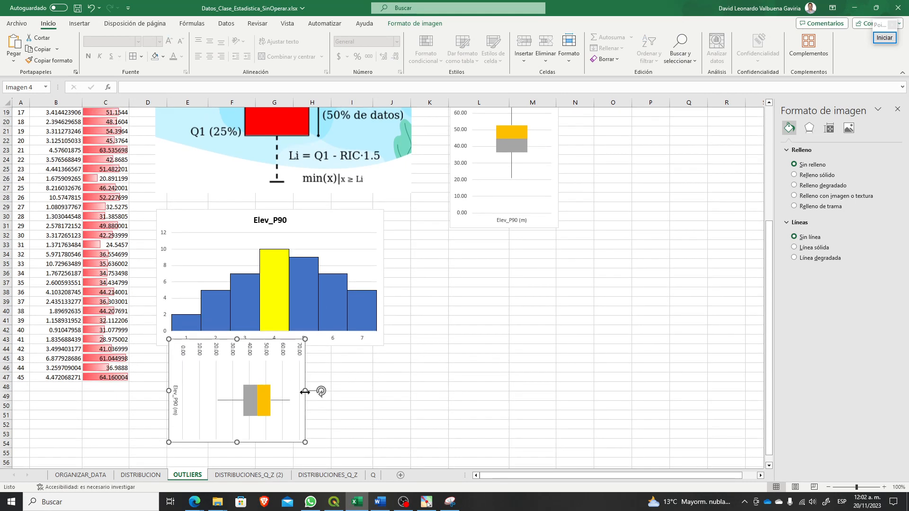
{"action": "left_click_drag", "start_coordinate": [305, 390], "coordinate": [378, 397]}
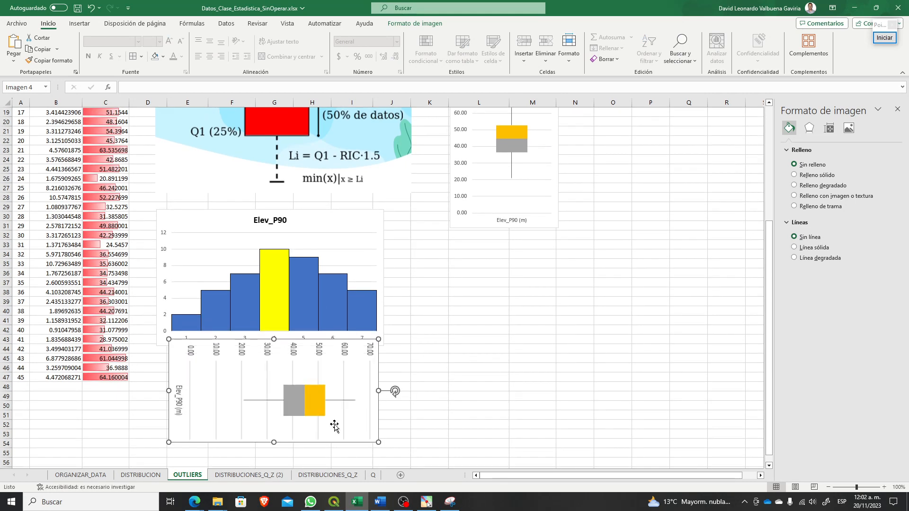
Step: Undo the boxplot image's stretching, enlarge it proportionally, and position it beneath the Elev_P90 histogram
{"action": "left_click_drag", "start_coordinate": [168, 391], "coordinate": [163, 390]}
{"action": "key", "text": "ctrl+z"}
{"action": "key", "text": "ctrl+z"}
{"action": "scroll", "coordinate": [339, 421], "scroll_direction": "down", "scroll_amount": 3}
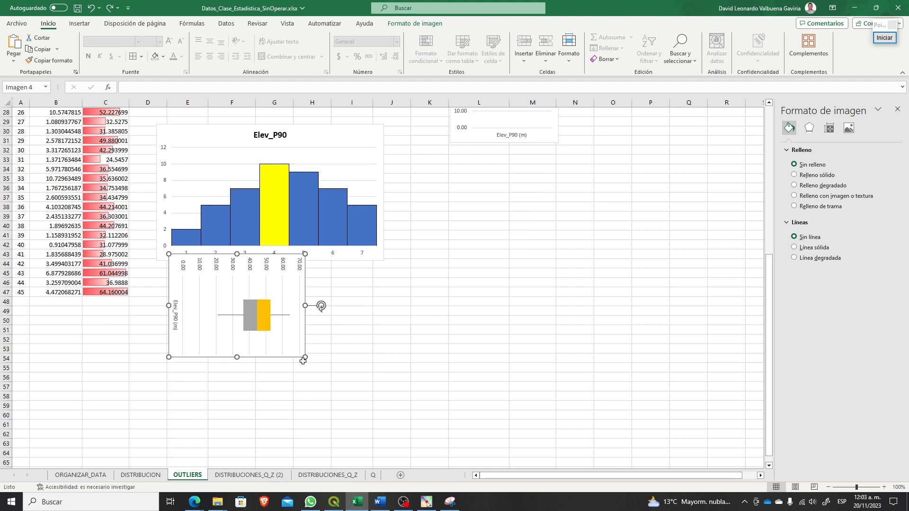
{"action": "left_click_drag", "start_coordinate": [305, 357], "coordinate": [374, 410]}
{"action": "left_click_drag", "start_coordinate": [338, 363], "coordinate": [321, 360]}
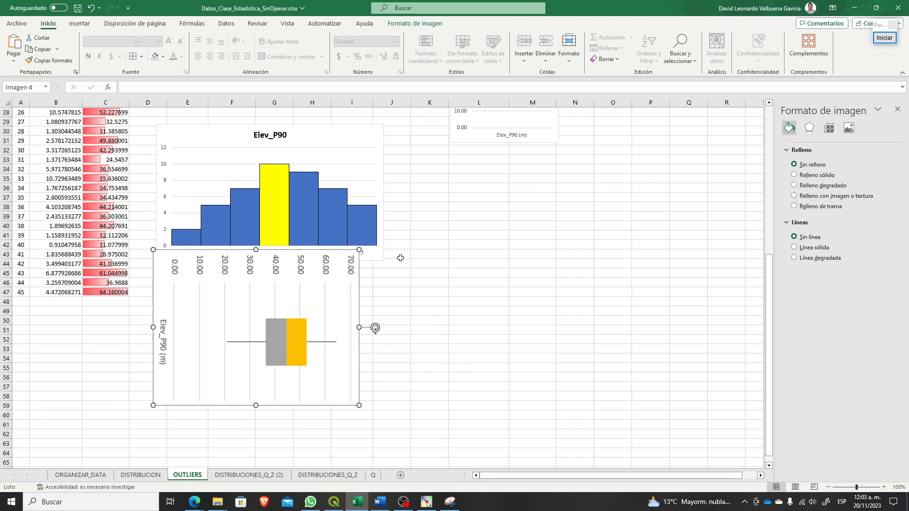
Step: Crop the sides of the boxplot image to the whisker ends, removing the Elev_P90 (m) label
{"action": "left_click", "coordinate": [408, 24]}
{"action": "left_click", "coordinate": [798, 43]}
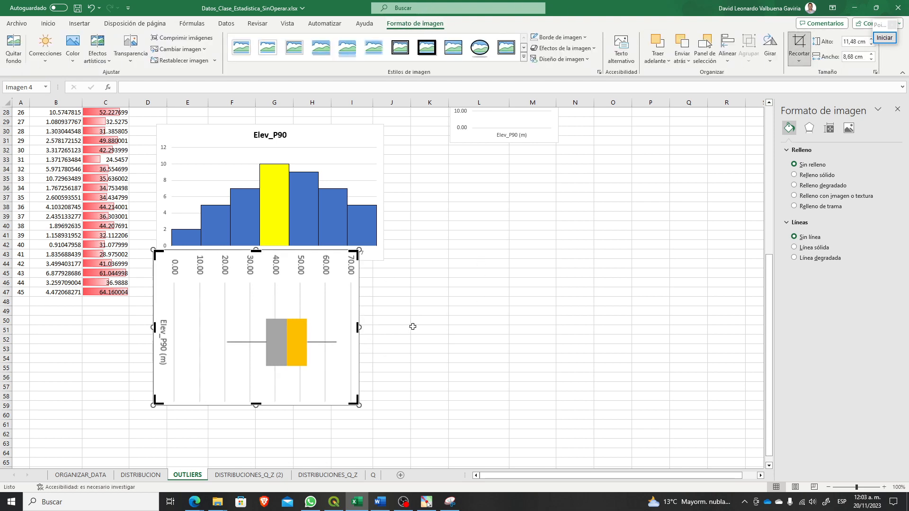
{"action": "left_click_drag", "start_coordinate": [358, 327], "coordinate": [335, 327]}
{"action": "left_click_drag", "start_coordinate": [157, 327], "coordinate": [225, 341]}
{"action": "left_click", "coordinate": [467, 406]}
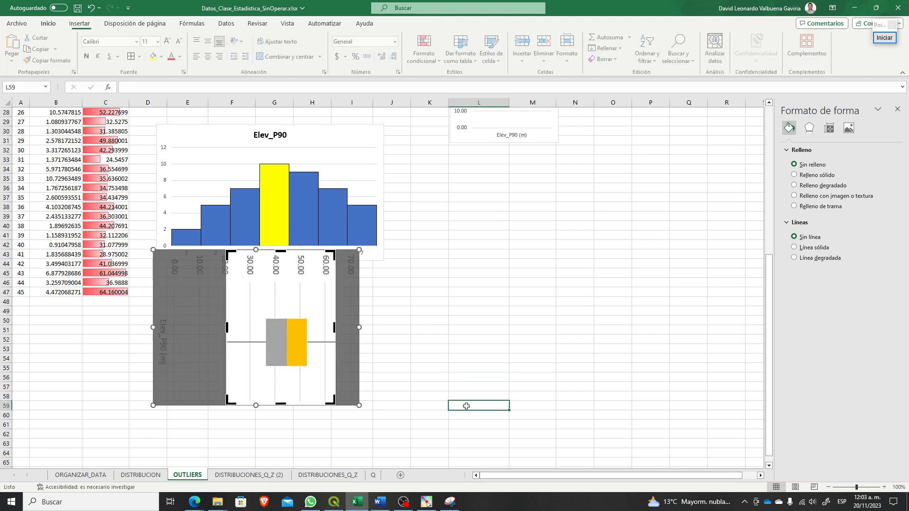
Step: Crop the boxplot image above and below the box to about 3.2 cm high, removing the axis numbers, and move it up under the histogram
{"action": "left_click", "coordinate": [300, 345]}
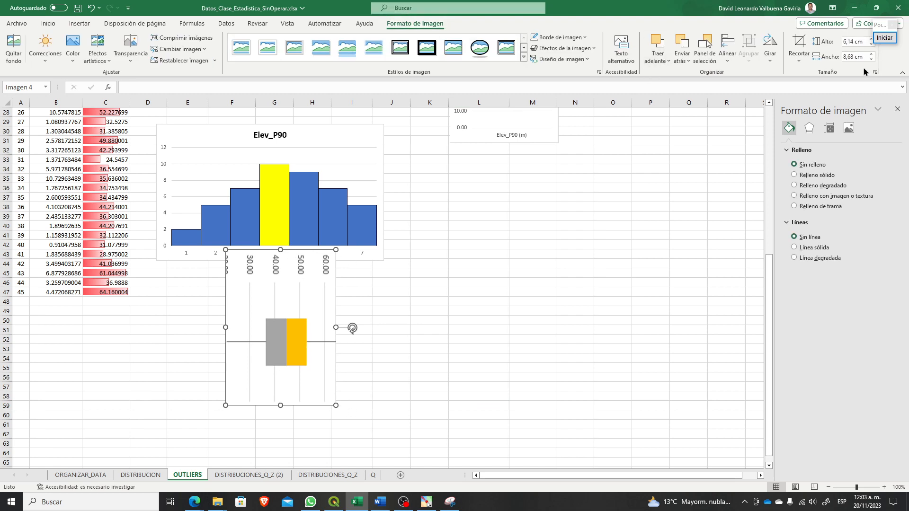
{"action": "left_click", "coordinate": [799, 45]}
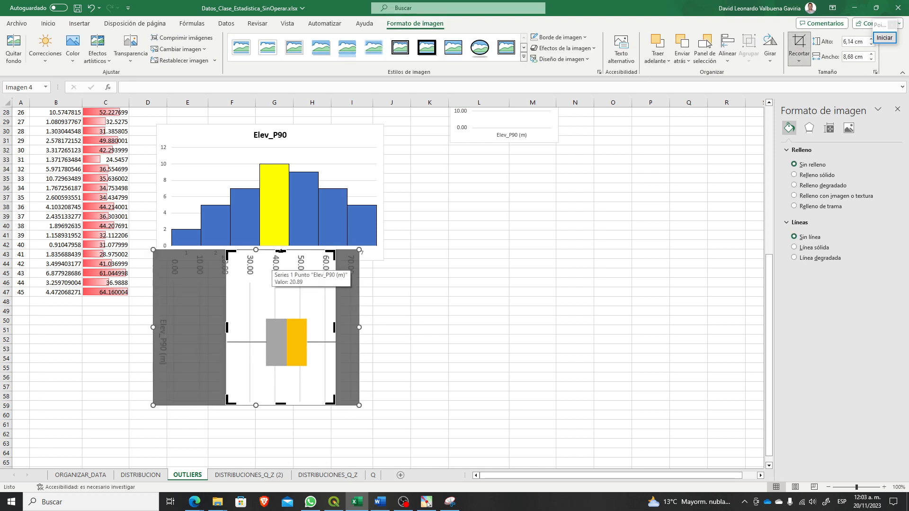
{"action": "left_click_drag", "start_coordinate": [280, 251], "coordinate": [282, 314]}
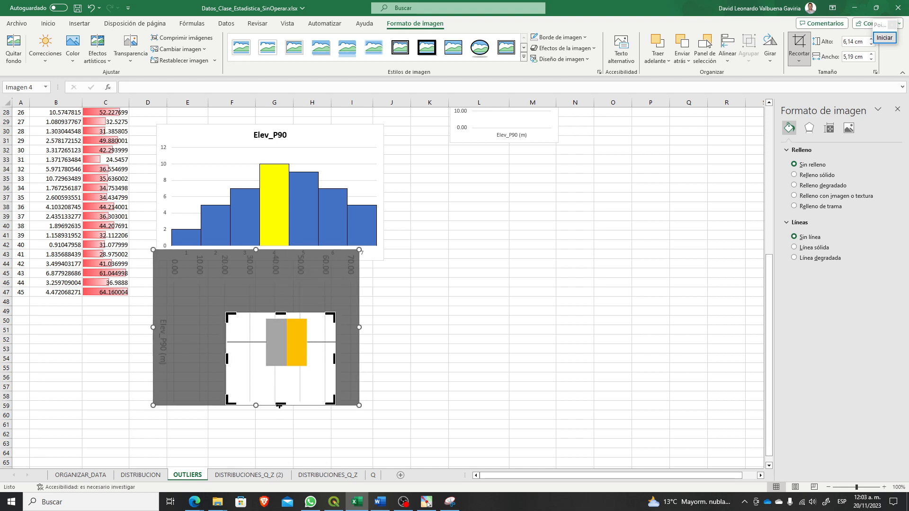
{"action": "left_click_drag", "start_coordinate": [280, 400], "coordinate": [269, 302]}
{"action": "left_click", "coordinate": [399, 406]}
{"action": "left_click", "coordinate": [282, 349]}
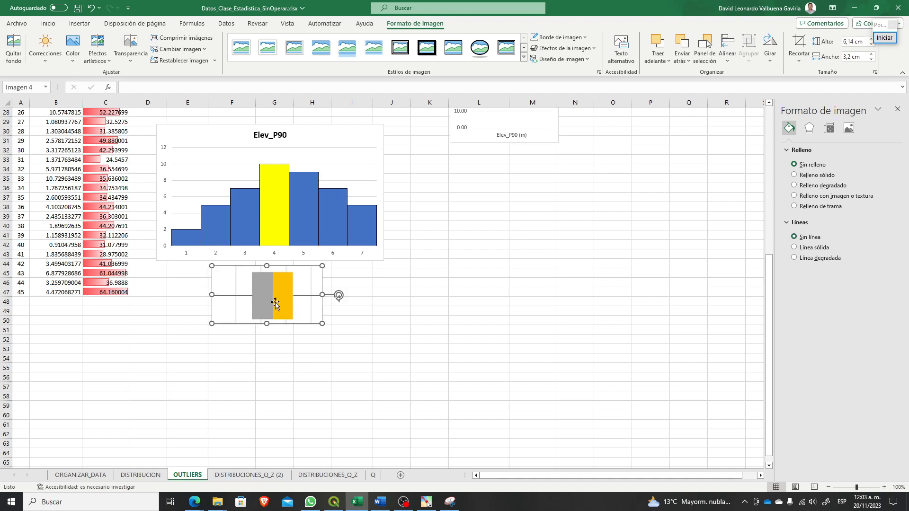
Step: Enlarge the cropped boxplot to about 11.67 by 6.09 cm and align its whisker ends with the histogram's outer bars
{"action": "left_click_drag", "start_coordinate": [323, 325], "coordinate": [283, 331]}
{"action": "left_click_drag", "start_coordinate": [346, 358], "coordinate": [349, 328]}
{"action": "scroll", "coordinate": [592, 355], "scroll_direction": "up", "scroll_amount": 3}
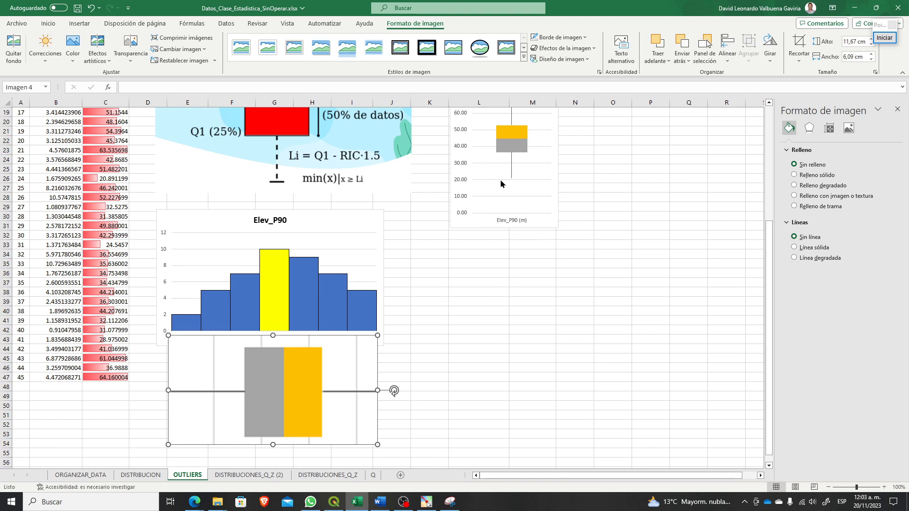
{"action": "scroll", "coordinate": [501, 299], "scroll_direction": "down", "scroll_amount": 1}
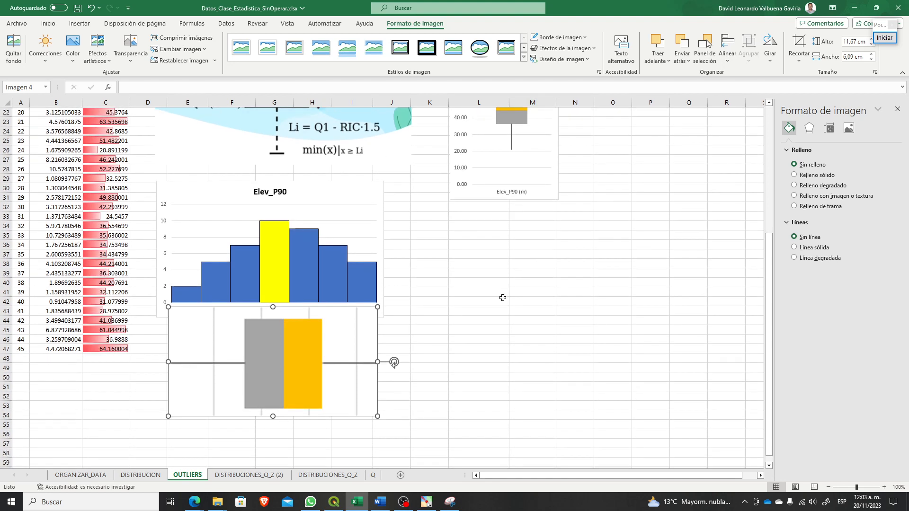
{"action": "left_click", "coordinate": [476, 241]}
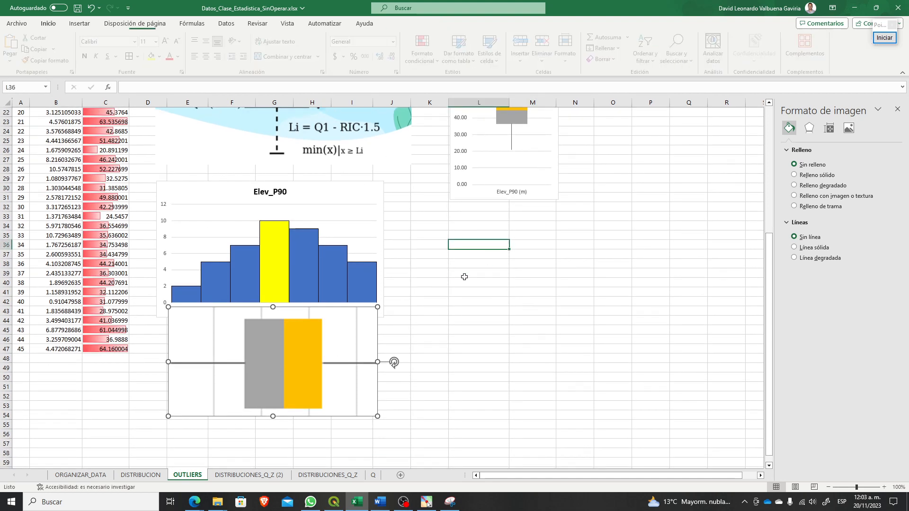
Step: Start annotating the screen with a red pen and circle the two tallest bars of the Elev_P90 histogram
{"action": "left_click", "coordinate": [877, 41]}
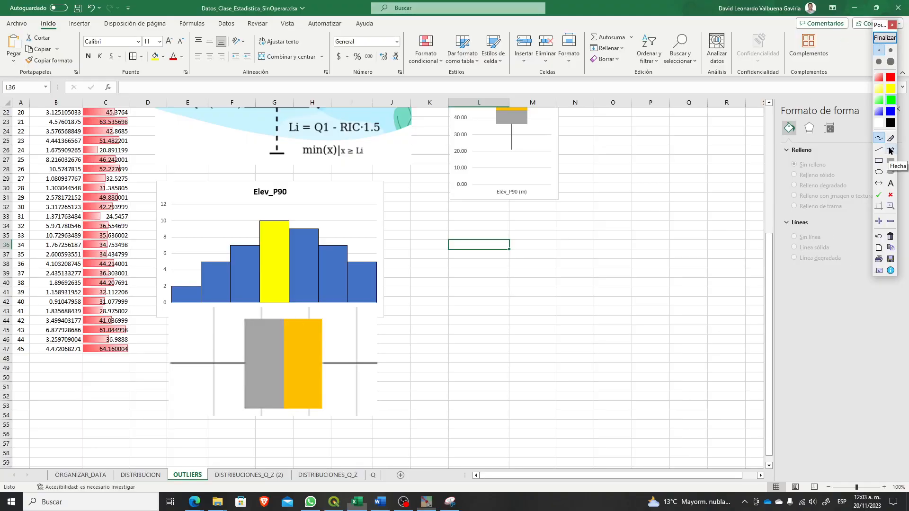
{"action": "left_click", "coordinate": [892, 112]}
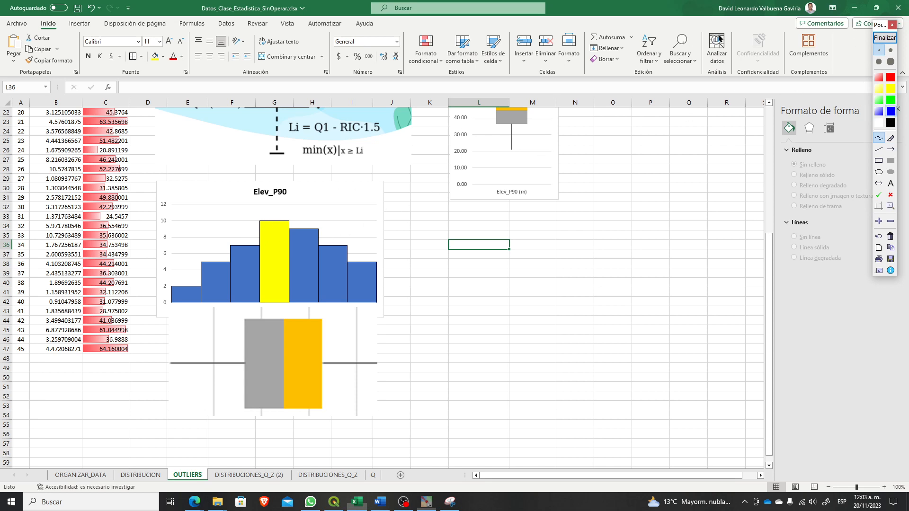
{"action": "left_click", "coordinate": [891, 77]}
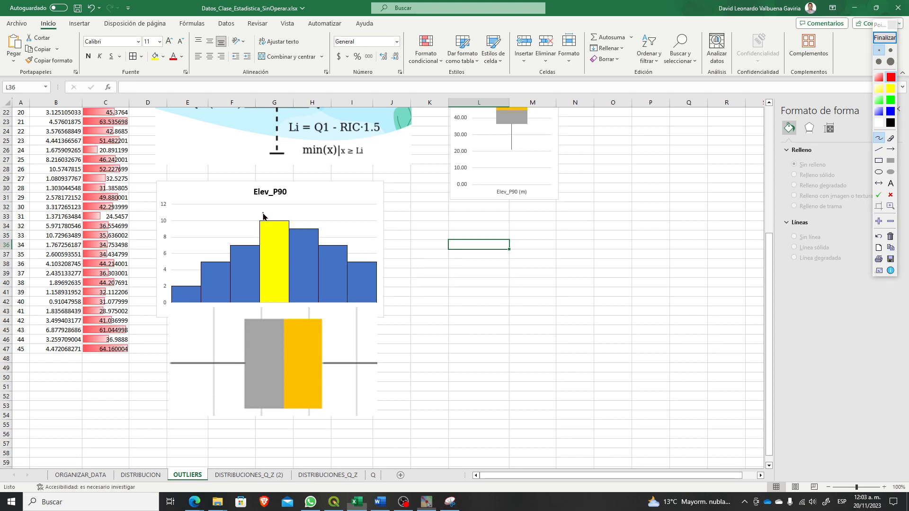
{"action": "mouse_move", "coordinate": [263, 214]}
{"action": "left_mouse_down"}
{"action": "mouse_move", "coordinate": [247, 265]}
{"action": "mouse_move", "coordinate": [260, 306]}
{"action": "mouse_move", "coordinate": [287, 316]}
{"action": "mouse_move", "coordinate": [325, 298]}
{"action": "mouse_move", "coordinate": [324, 251]}
{"action": "mouse_move", "coordinate": [311, 217]}
{"action": "left_mouse_up"}
{"action": "left_click_drag", "start_coordinate": [273, 212], "coordinate": [258, 218]}
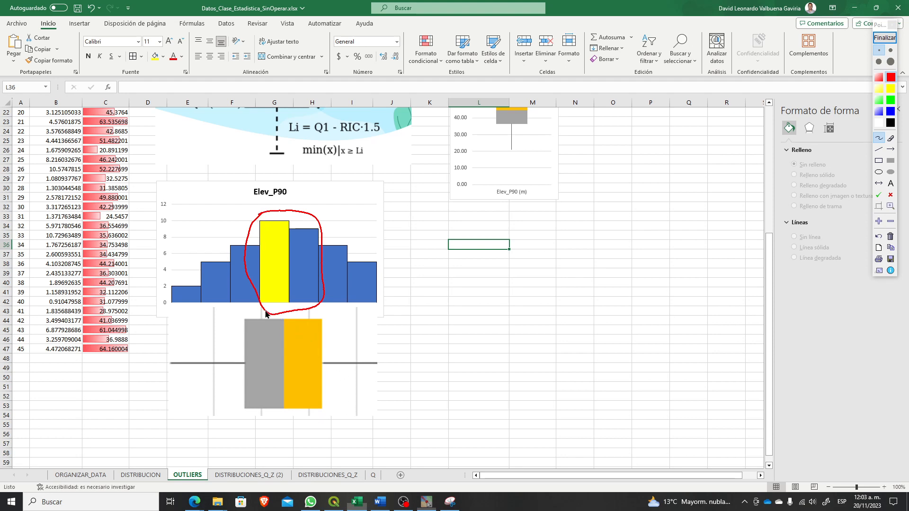
Step: Circle the box of the rotated boxplot in red and draw outward arrows along both whiskers
{"action": "left_click_drag", "start_coordinate": [267, 308], "coordinate": [232, 338]}
{"action": "mouse_move", "coordinate": [239, 398]}
{"action": "left_mouse_down"}
{"action": "mouse_move", "coordinate": [258, 419]}
{"action": "mouse_move", "coordinate": [309, 420]}
{"action": "mouse_move", "coordinate": [331, 386]}
{"action": "mouse_move", "coordinate": [330, 337]}
{"action": "mouse_move", "coordinate": [294, 309]}
{"action": "mouse_move", "coordinate": [258, 315]}
{"action": "left_mouse_up"}
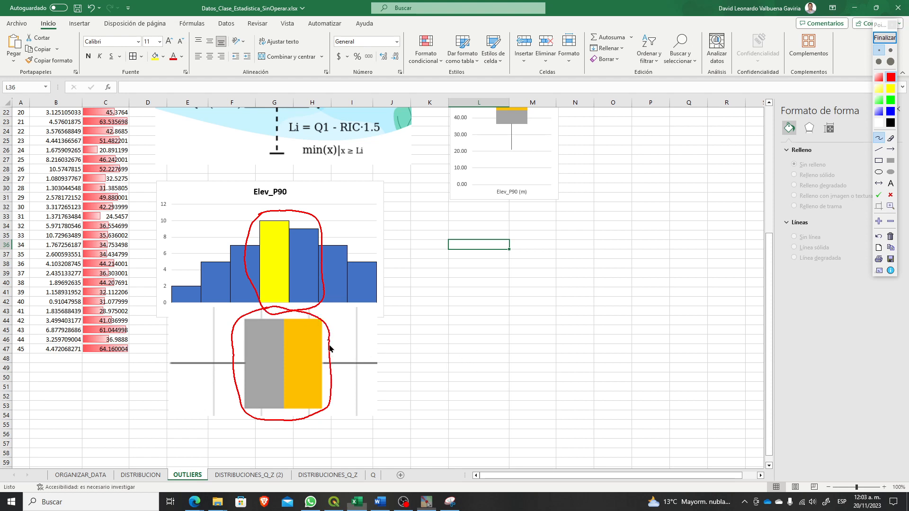
{"action": "mouse_move", "coordinate": [326, 348]}
{"action": "left_mouse_down"}
{"action": "mouse_move", "coordinate": [381, 351]}
{"action": "mouse_move", "coordinate": [379, 361]}
{"action": "left_mouse_up"}
{"action": "mouse_move", "coordinate": [245, 353]}
{"action": "left_mouse_down"}
{"action": "mouse_move", "coordinate": [166, 351]}
{"action": "mouse_move", "coordinate": [183, 367]}
{"action": "left_mouse_up"}
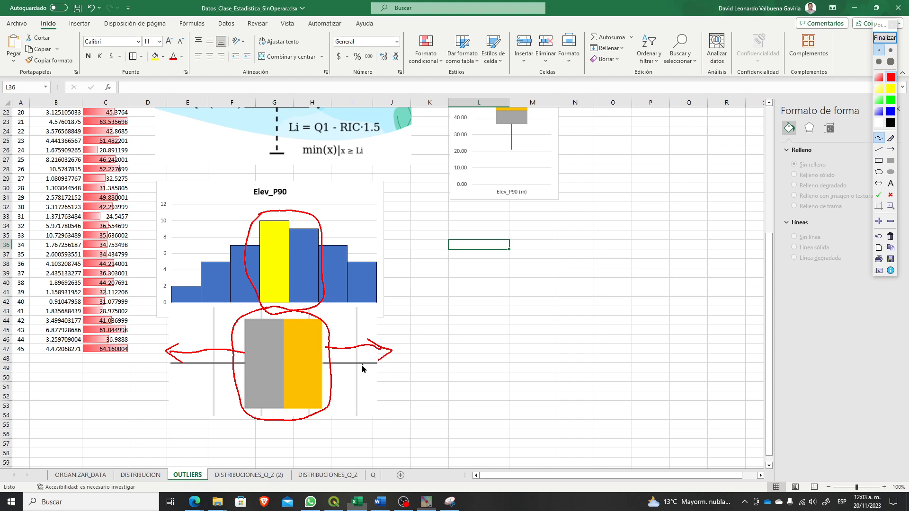
Step: Mark outlier dots beyond both whiskers and draw an arrow from the histogram down to the boxplot, then end the annotation
{"action": "right_click", "coordinate": [397, 358]}
{"action": "left_click", "coordinate": [389, 364]}
{"action": "left_click", "coordinate": [399, 363]}
{"action": "left_click", "coordinate": [409, 364]}
{"action": "left_click", "coordinate": [424, 363]}
{"action": "left_click", "coordinate": [162, 365]}
{"action": "left_click", "coordinate": [154, 365]}
{"action": "left_click", "coordinate": [143, 364]}
{"action": "left_click", "coordinate": [273, 366]}
{"action": "mouse_move", "coordinate": [226, 193]}
{"action": "left_mouse_down"}
{"action": "mouse_move", "coordinate": [221, 327]}
{"action": "mouse_move", "coordinate": [233, 313]}
{"action": "left_mouse_up"}
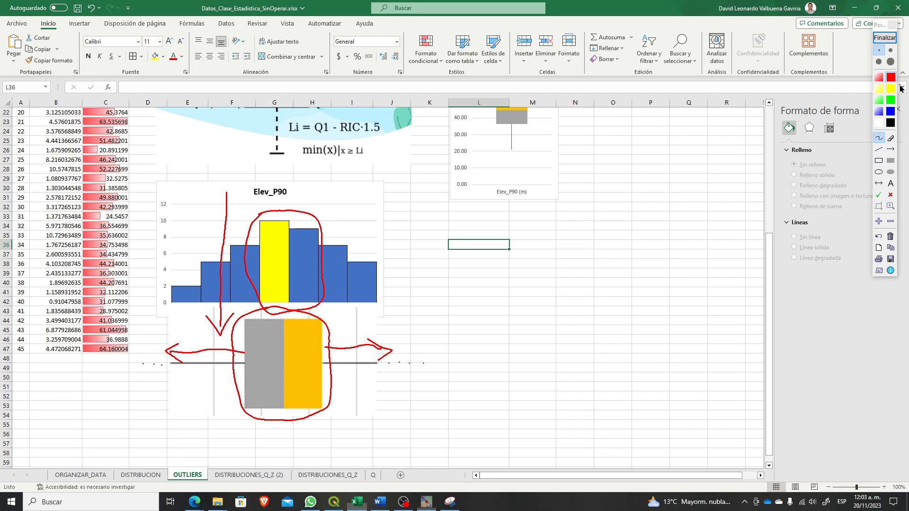
{"action": "left_click", "coordinate": [885, 38]}
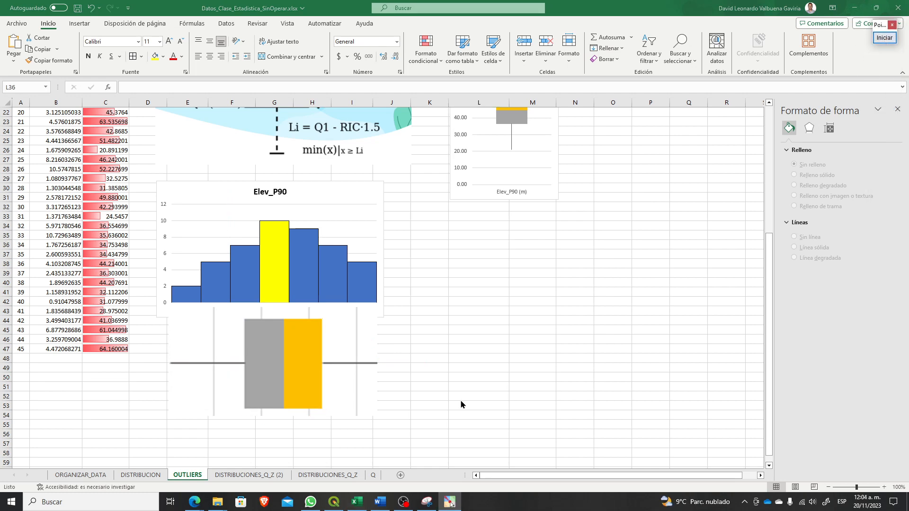
Step: Find the Elev_P90 minimum in column C and replace that value in C26 with 3.354
{"action": "scroll", "coordinate": [473, 396], "scroll_direction": "up", "scroll_amount": 5}
{"action": "scroll", "coordinate": [489, 336], "scroll_direction": "up", "scroll_amount": 2}
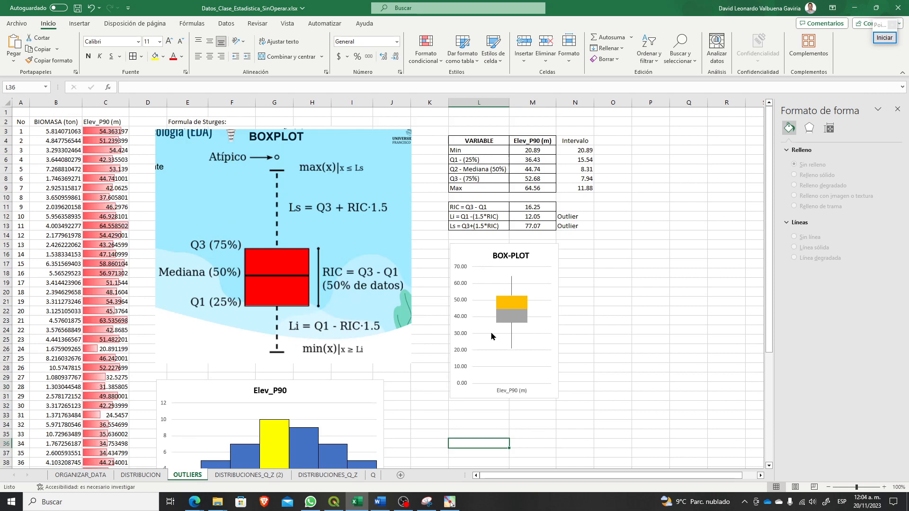
{"action": "left_click", "coordinate": [605, 308]}
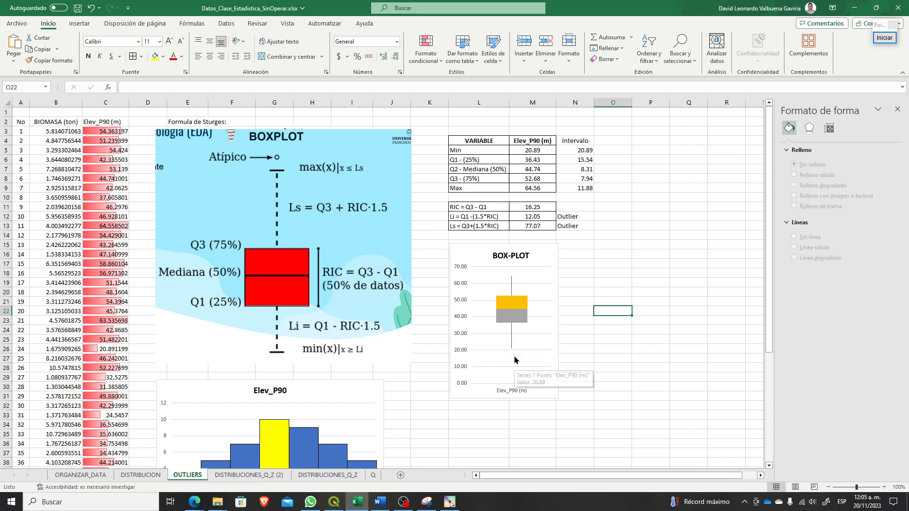
{"action": "left_click", "coordinate": [520, 151]}
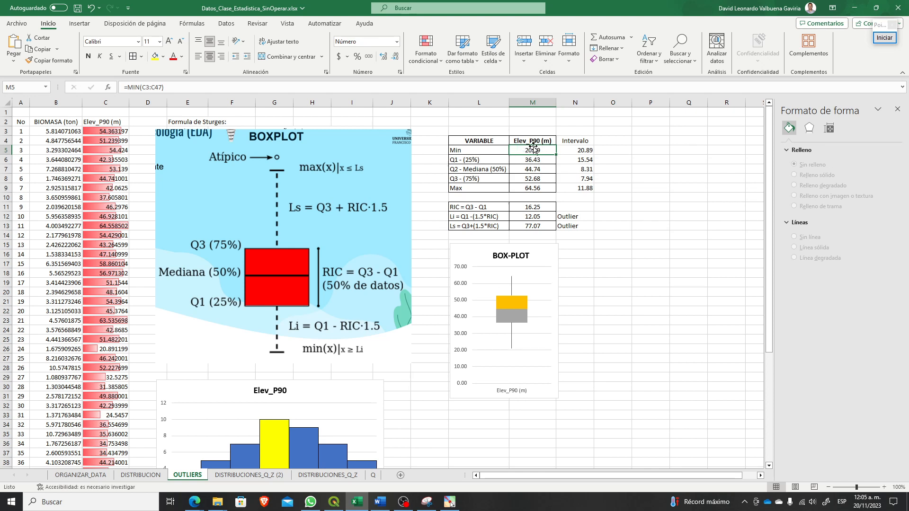
{"action": "left_click", "coordinate": [89, 264]}
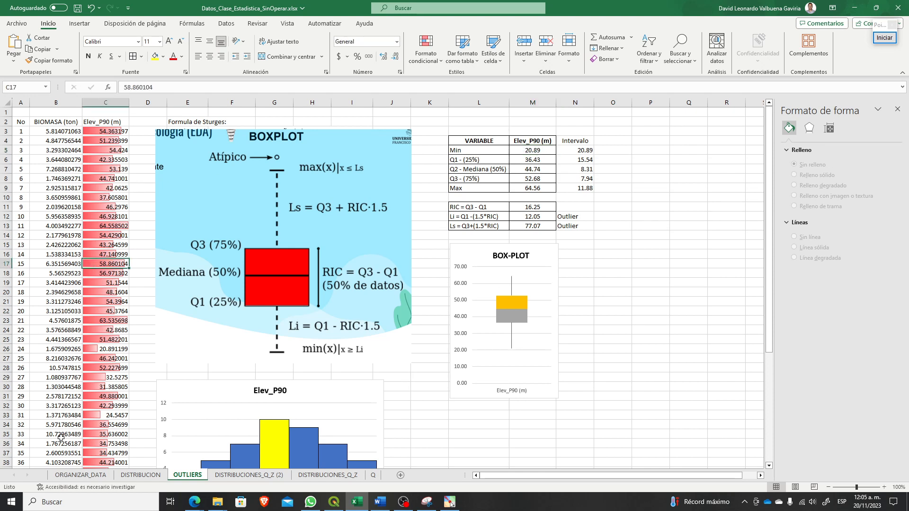
{"action": "left_click", "coordinate": [122, 351]}
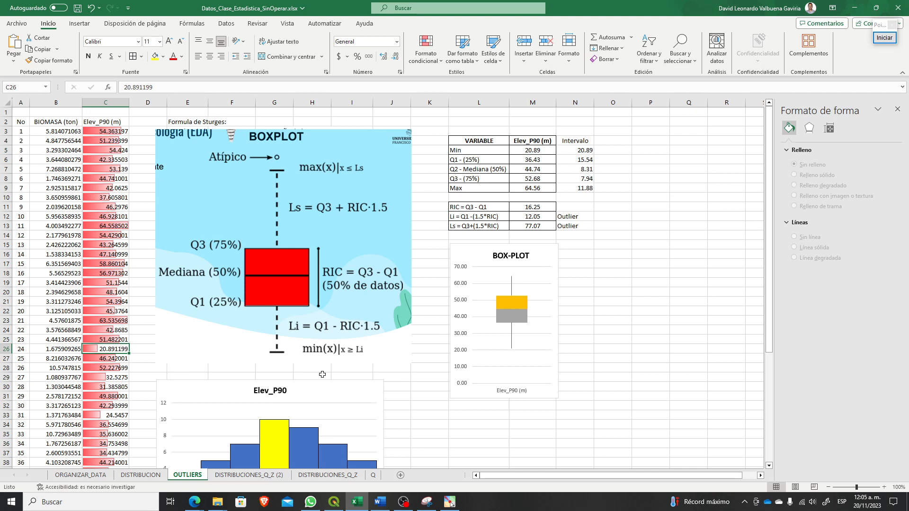
{"action": "type", "text": "3.3"}
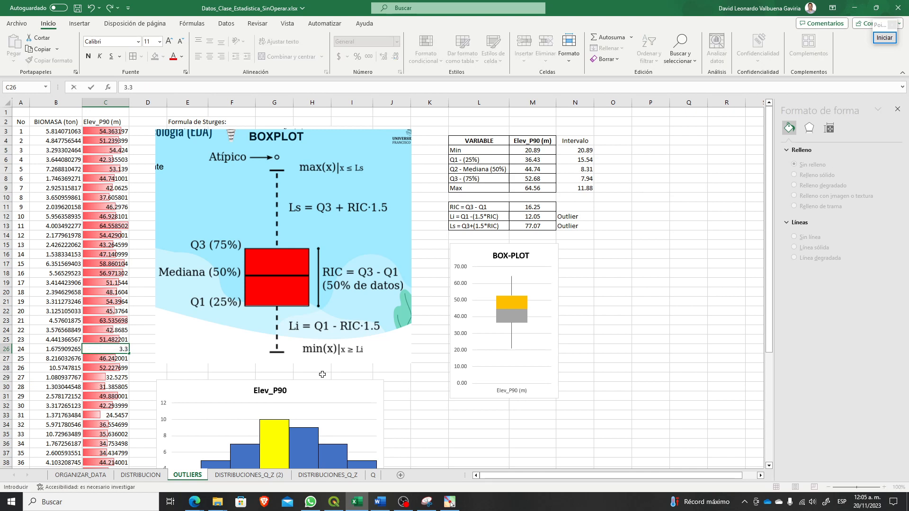
{"action": "type", "text": "54"}
{"action": "key", "text": "Return"}
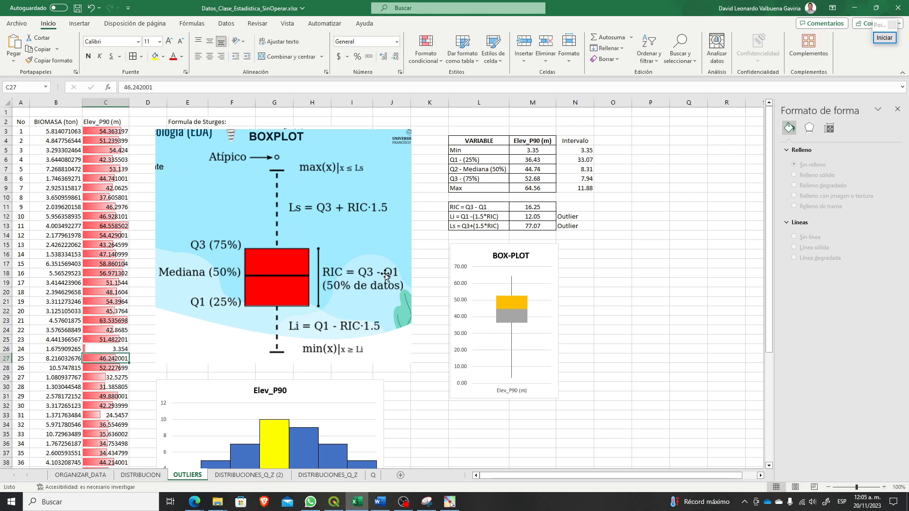
Step: Check the Min, Q1, Q2, Q3 and Max formulas of the Elev_P90 summary table against the altered data
{"action": "left_click", "coordinate": [682, 207]}
{"action": "left_click", "coordinate": [533, 150]}
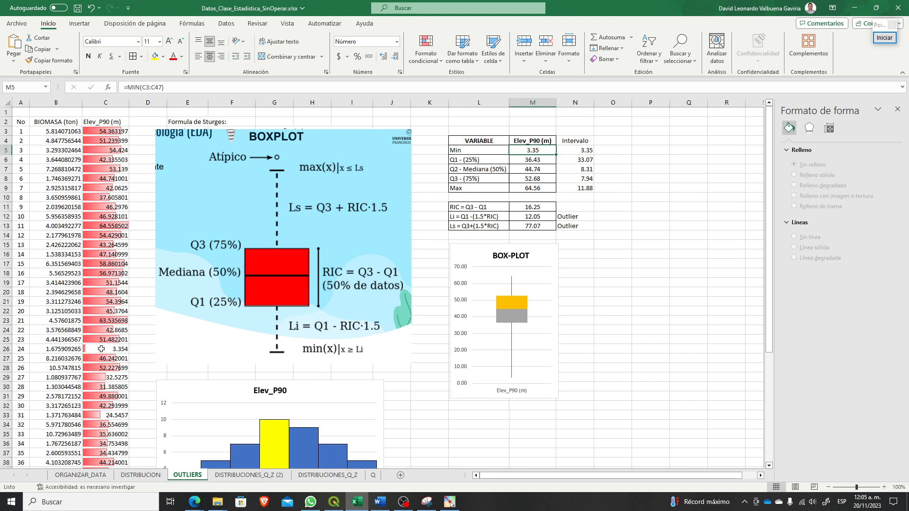
{"action": "left_click", "coordinate": [534, 161]}
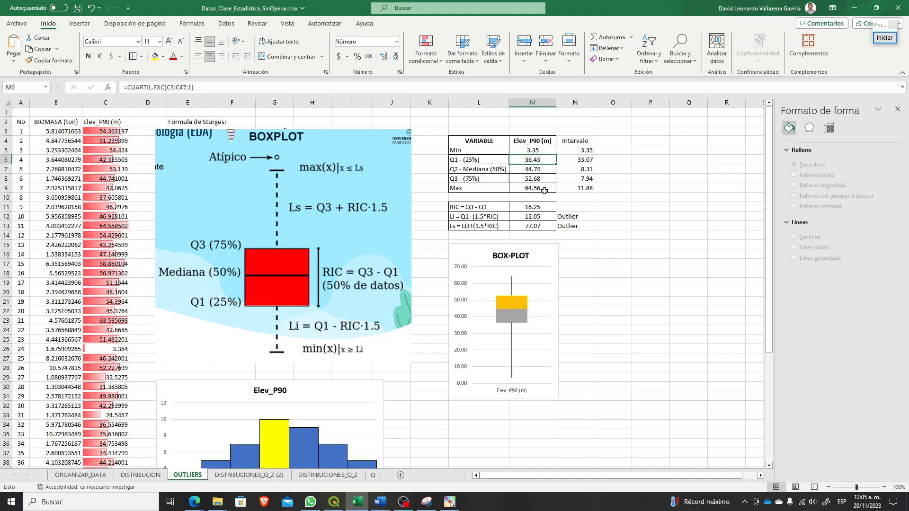
{"action": "left_click", "coordinate": [531, 171]}
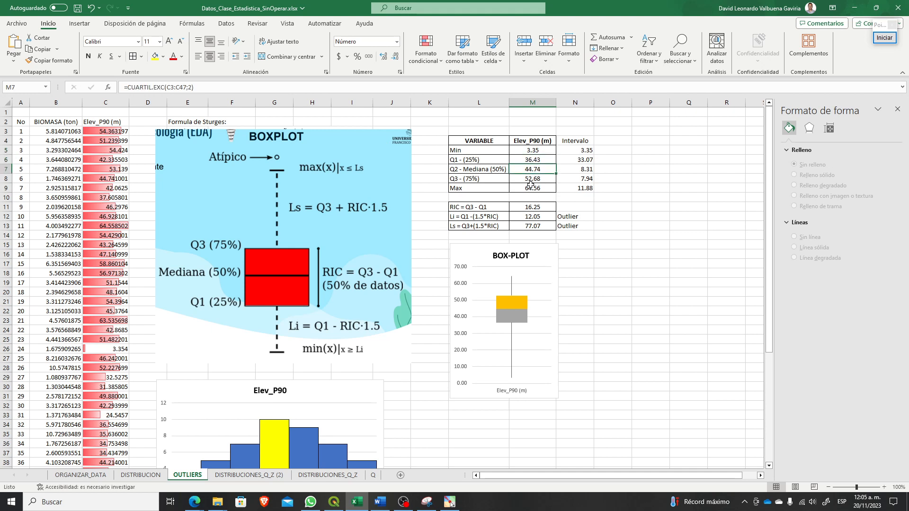
{"action": "left_click", "coordinate": [532, 180]}
{"action": "left_click", "coordinate": [533, 187]}
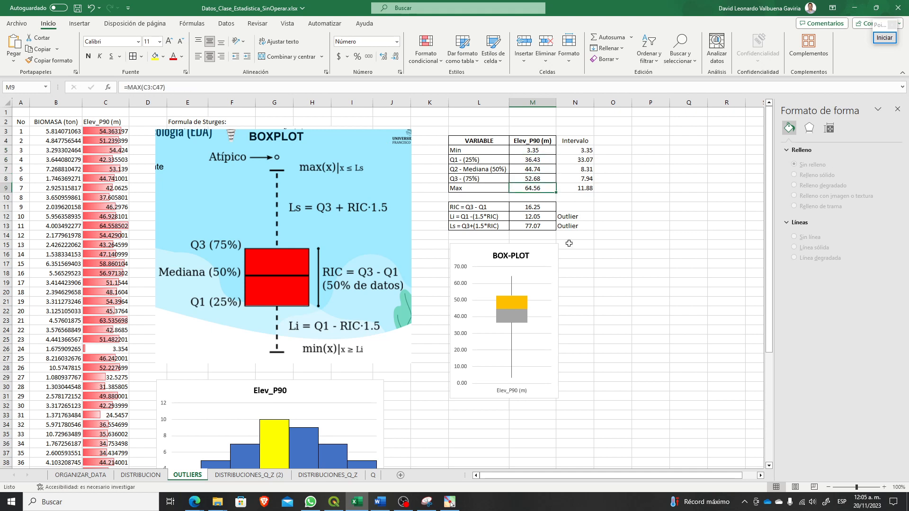
{"action": "left_click", "coordinate": [560, 200]}
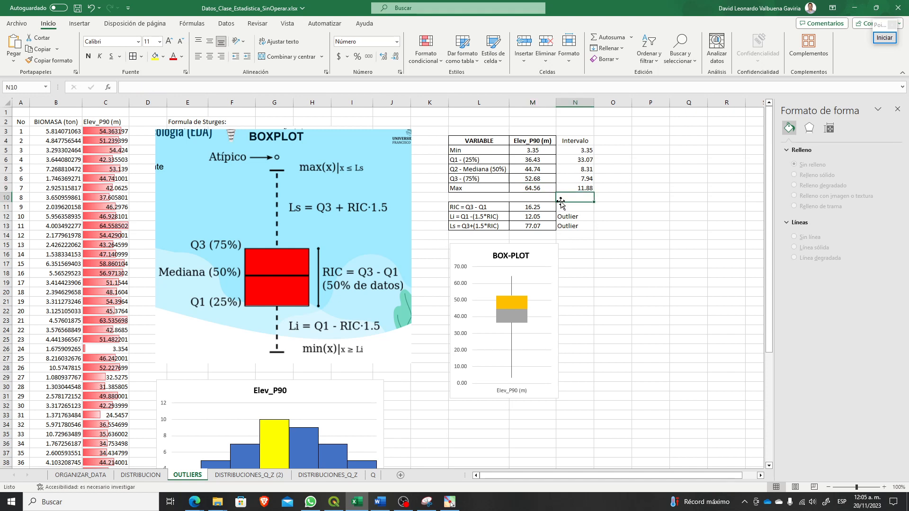
{"action": "left_click", "coordinate": [652, 178]}
{"action": "left_click", "coordinate": [549, 166]}
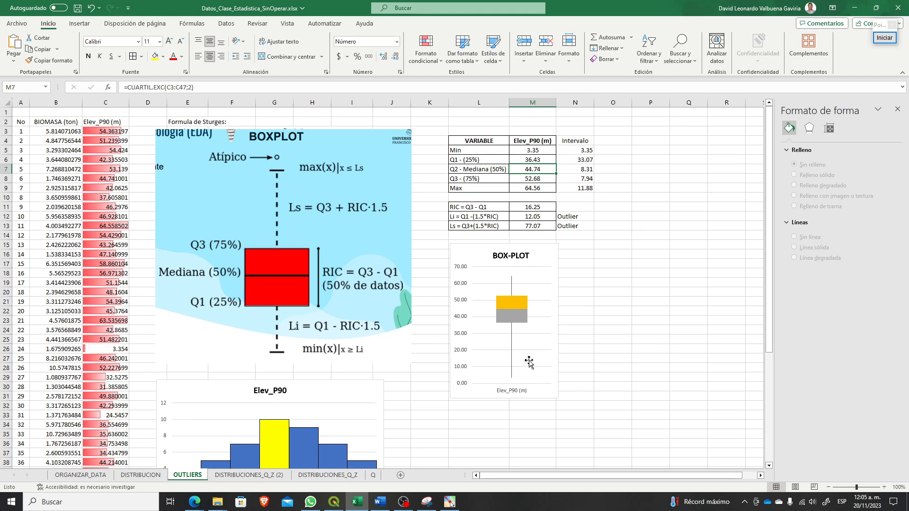
Step: Examine the BOX-PLOT chart's lower whisker and the altered Elev_P90 value in C26
{"action": "mouse_move", "coordinate": [529, 358]}
{"action": "scroll", "coordinate": [103, 356], "scroll_direction": "down", "scroll_amount": 5}
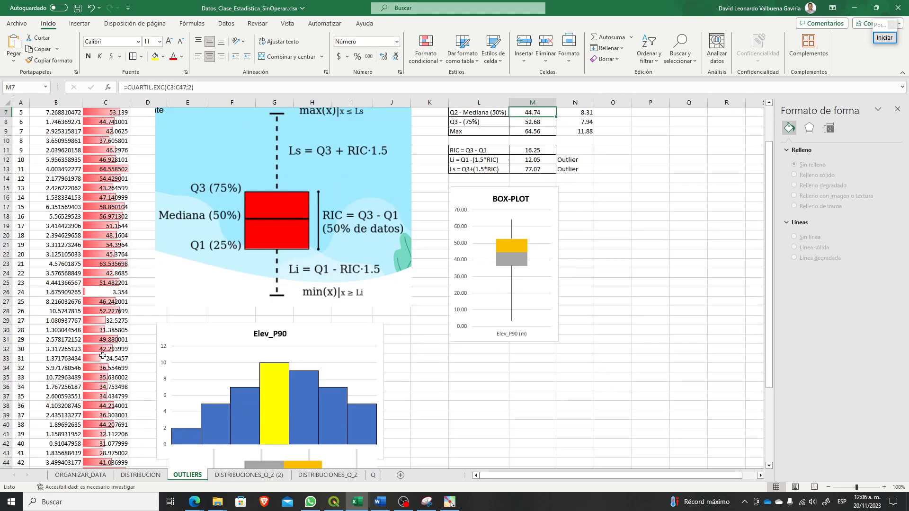
{"action": "left_click", "coordinate": [113, 208]}
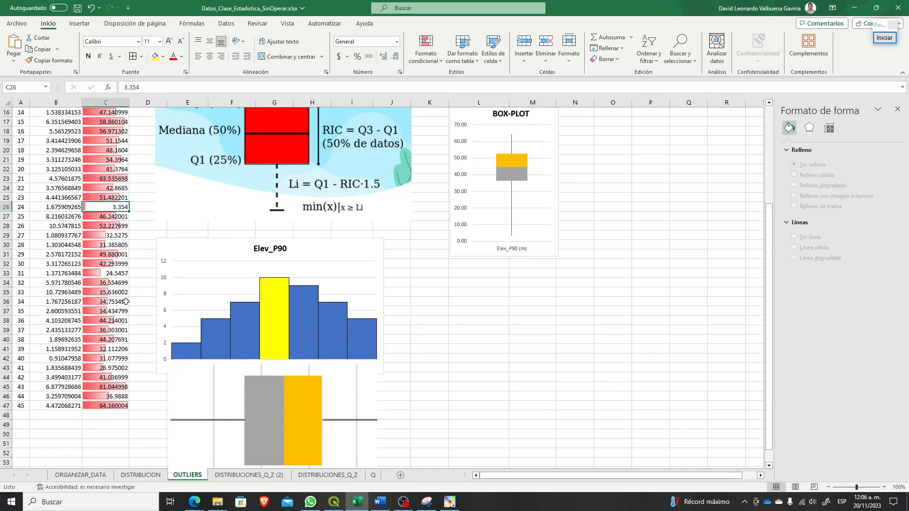
{"action": "scroll", "coordinate": [14, 407], "scroll_direction": "up", "scroll_amount": 3}
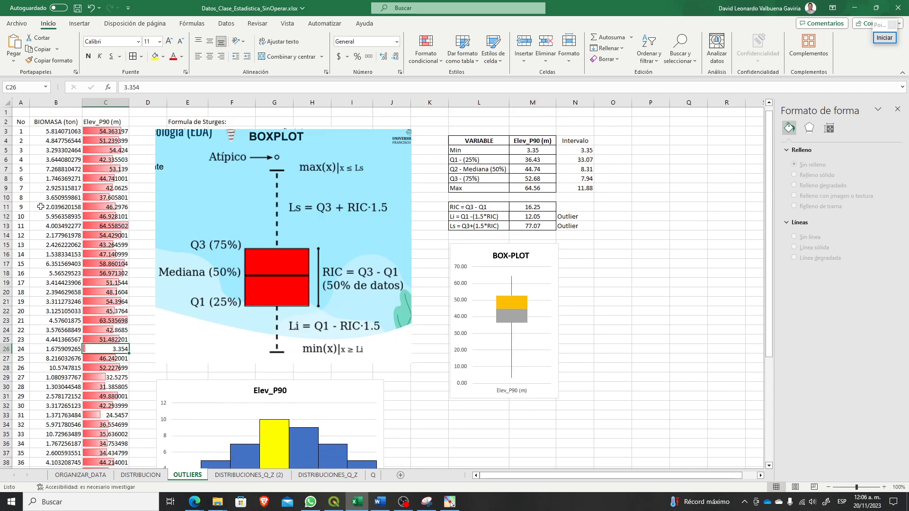
Step: Review the Q1, Q3, RIC and Li formulas of the Elev_P90 summary and compare Li with the chart's lower whisker
{"action": "scroll", "coordinate": [20, 377], "scroll_direction": "down", "scroll_amount": 2}
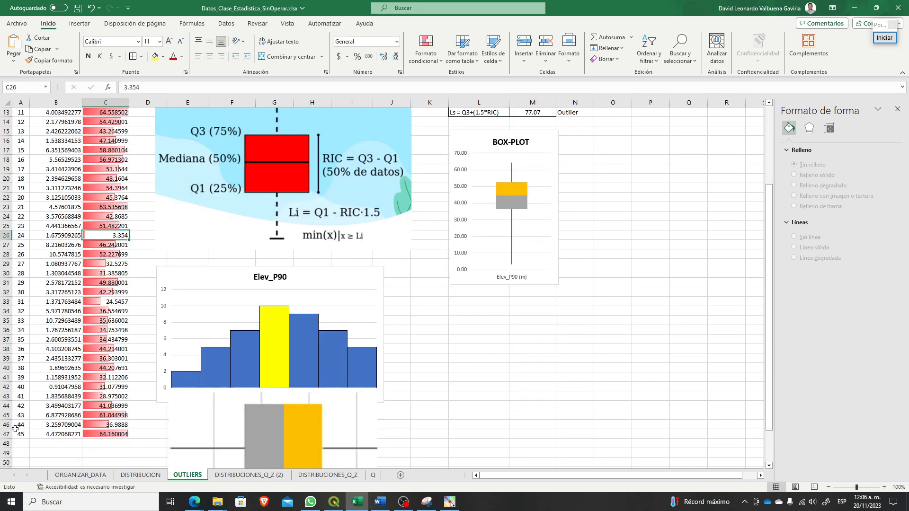
{"action": "scroll", "coordinate": [48, 426], "scroll_direction": "up", "scroll_amount": 4}
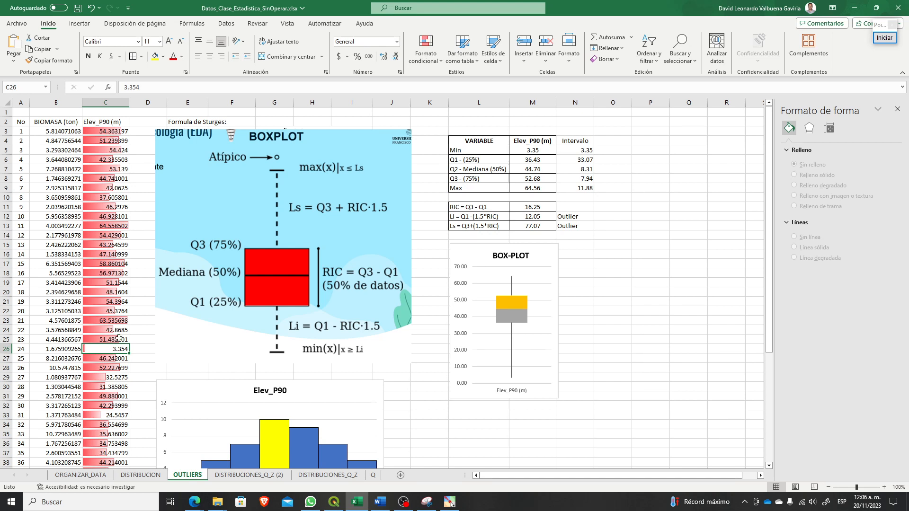
{"action": "left_click", "coordinate": [665, 329]}
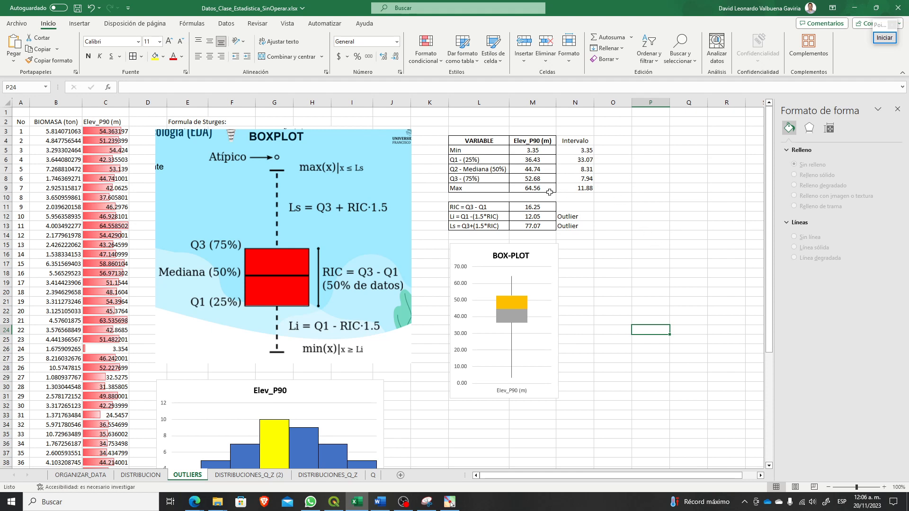
{"action": "left_click", "coordinate": [531, 169]}
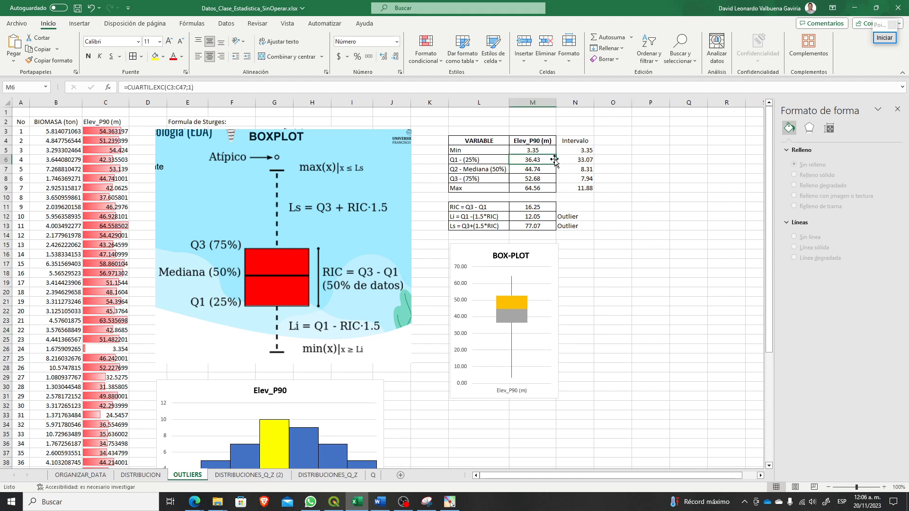
{"action": "left_click", "coordinate": [534, 180]}
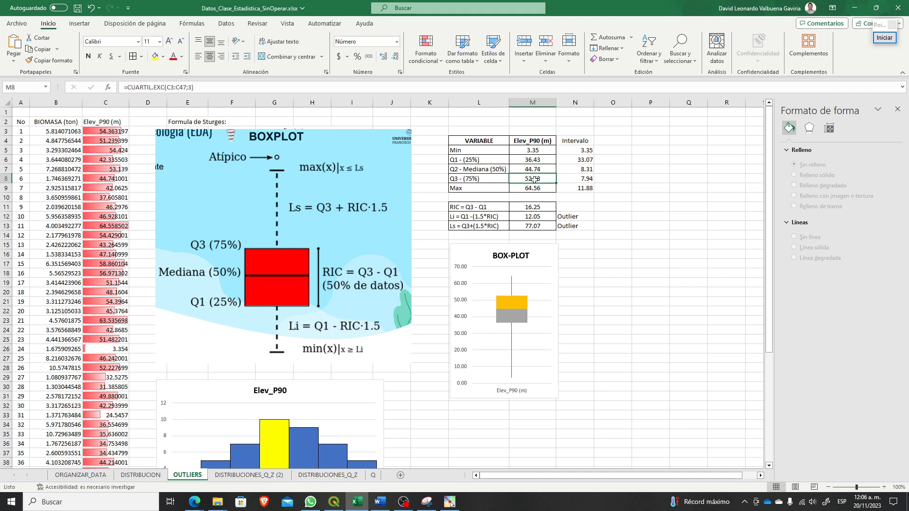
{"action": "left_click", "coordinate": [592, 210]}
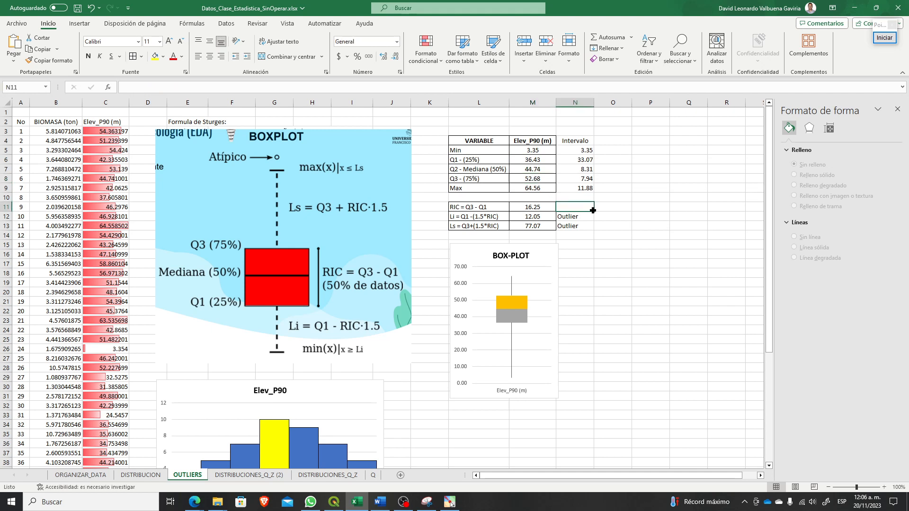
{"action": "left_click", "coordinate": [553, 200]}
{"action": "left_click", "coordinate": [621, 215]}
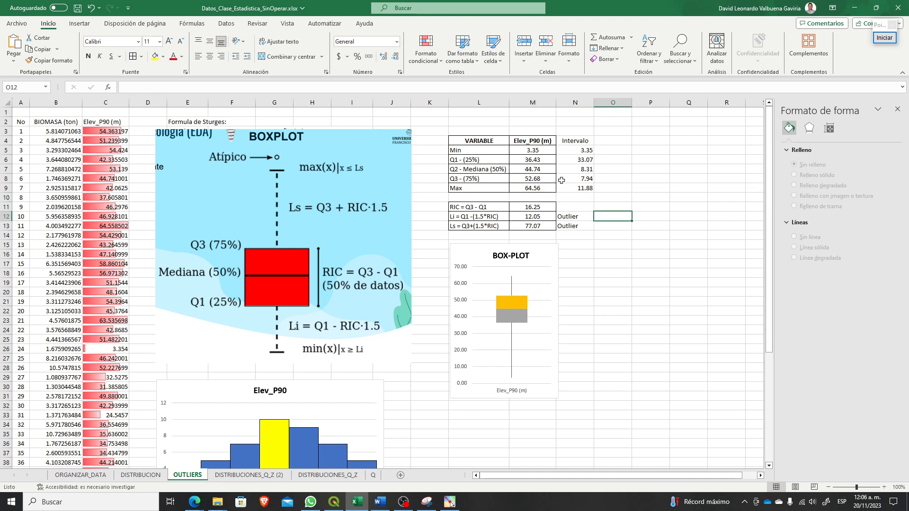
{"action": "left_click", "coordinate": [544, 207]}
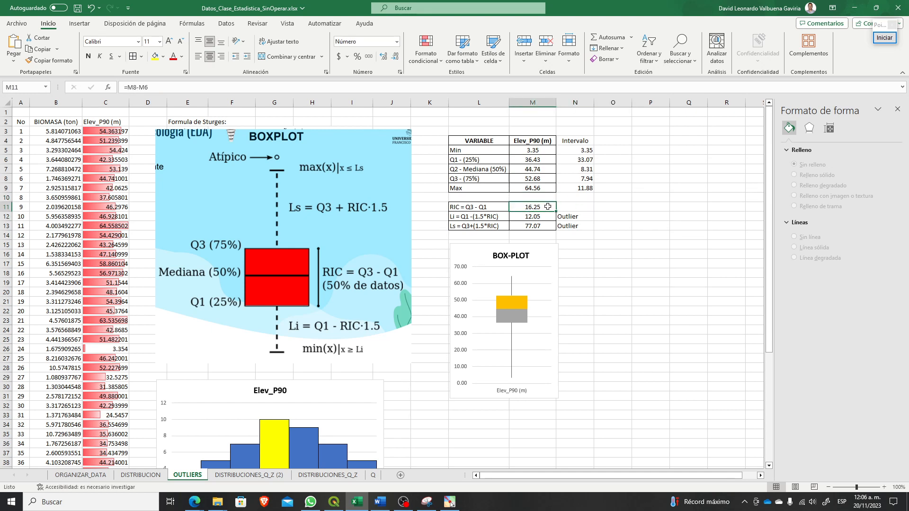
{"action": "left_click", "coordinate": [537, 217]}
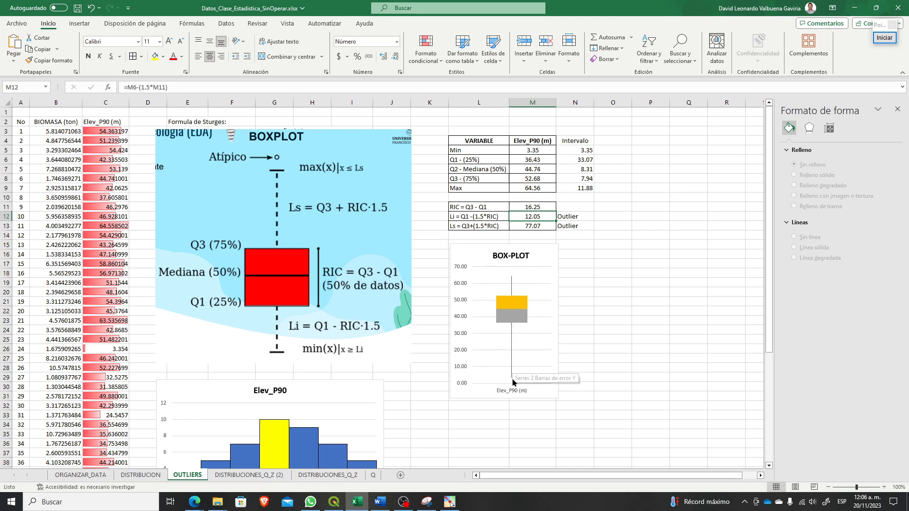
{"action": "mouse_move", "coordinate": [513, 385]}
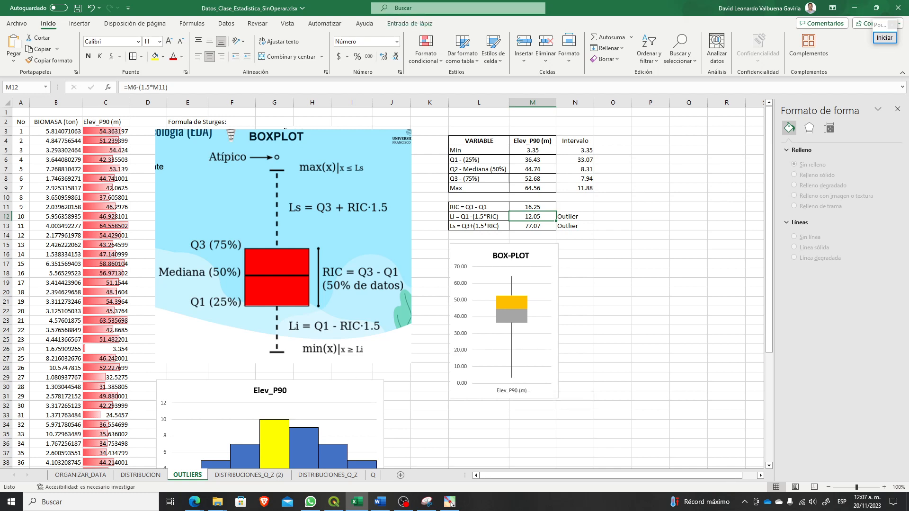
Step: Start the screen annotation, box the min(x)|x ≥ Li label in the BOXPLOT diagram and draw an arrow to it from the lower whisker end
{"action": "left_click", "coordinate": [885, 37]}
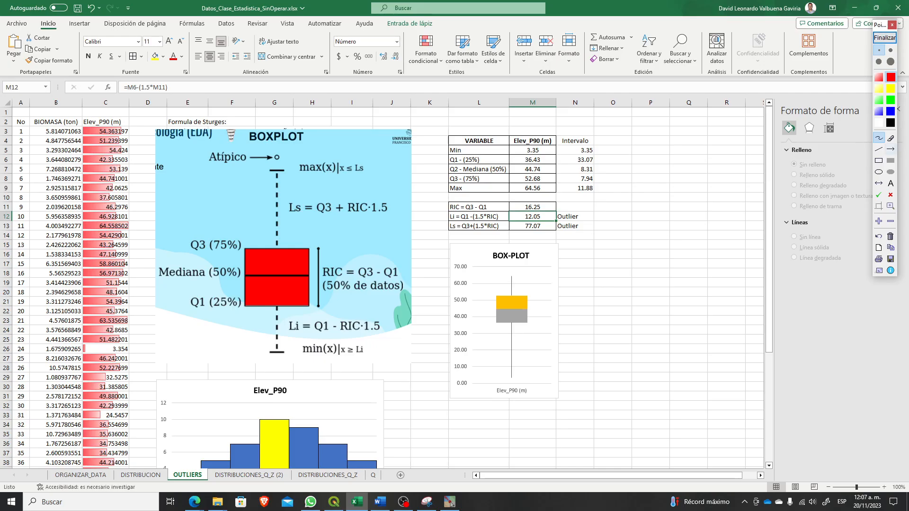
{"action": "left_click", "coordinate": [879, 160]}
{"action": "left_click_drag", "start_coordinate": [295, 338], "coordinate": [379, 362]}
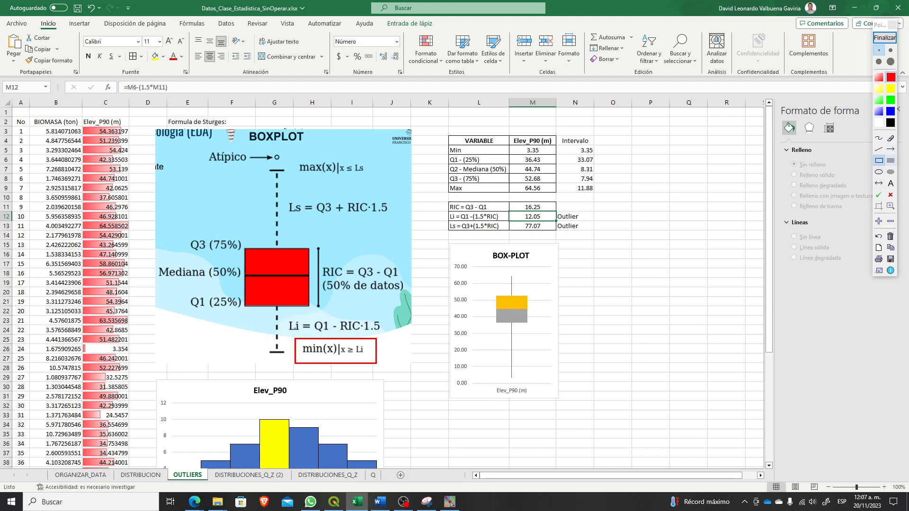
{"action": "left_click", "coordinate": [891, 149]}
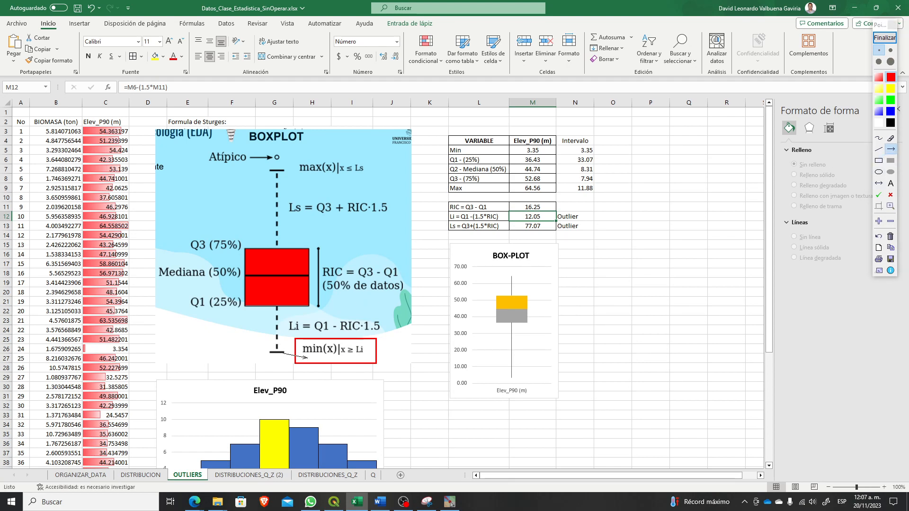
{"action": "left_click_drag", "start_coordinate": [307, 358], "coordinate": [309, 358]}
Step: Draw an arrow from the Li value in M12 up to the Min value in M5, then end the annotation
{"action": "right_click", "coordinate": [512, 216]}
{"action": "left_click", "coordinate": [514, 215]}
{"action": "right_click", "coordinate": [512, 216]}
{"action": "left_click", "coordinate": [516, 215]}
{"action": "left_click_drag", "start_coordinate": [508, 221], "coordinate": [524, 217]}
{"action": "left_click_drag", "start_coordinate": [545, 216], "coordinate": [545, 151]}
{"action": "left_click", "coordinate": [885, 38]}
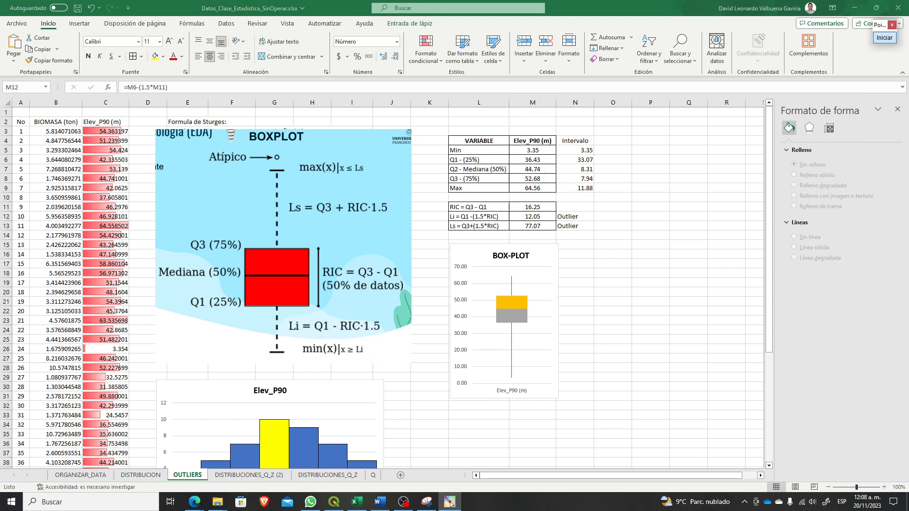
Step: Check the Min formula in M5, the quartiles in M6:M8 and the RIC formula in M11
{"action": "left_click", "coordinate": [544, 159]}
{"action": "left_click", "coordinate": [545, 151]}
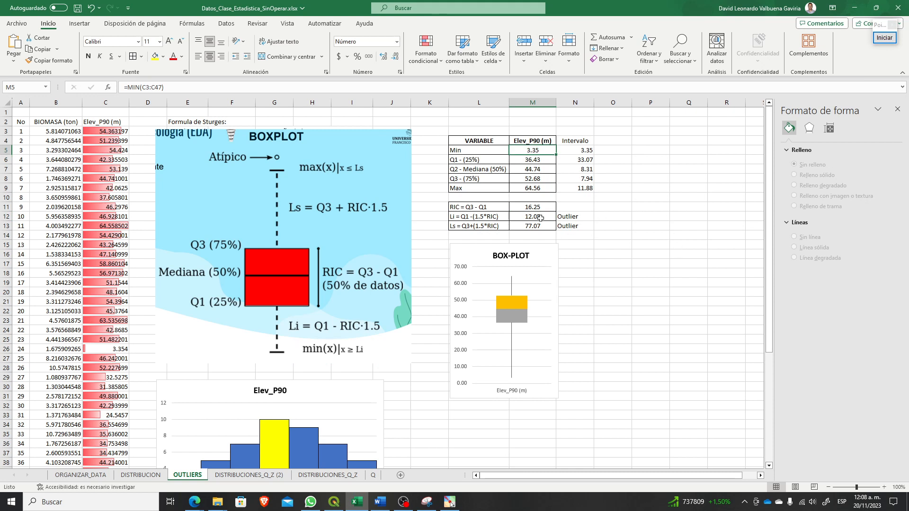
{"action": "left_click_drag", "start_coordinate": [545, 160], "coordinate": [545, 180]}
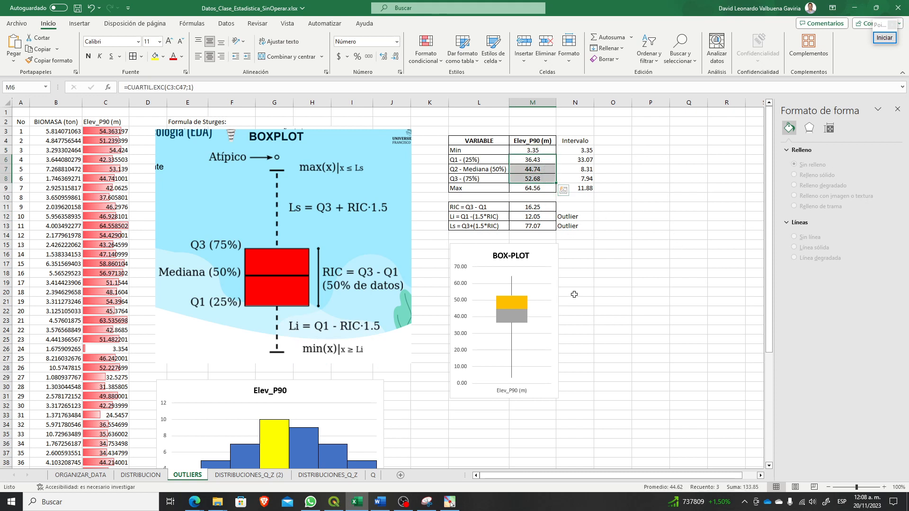
{"action": "left_click", "coordinate": [538, 207]}
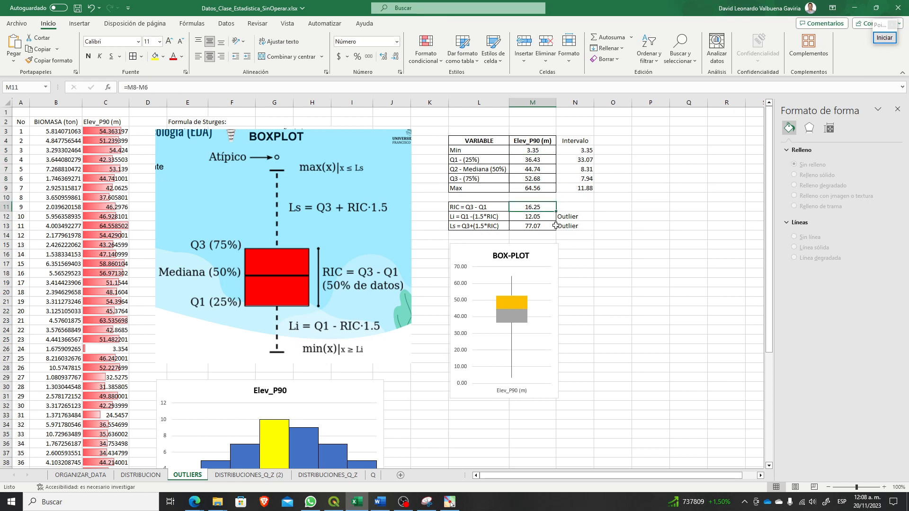
Step: Replace the Min formula in M5 with the lower limit value 12.05
{"action": "left_click", "coordinate": [517, 150]}
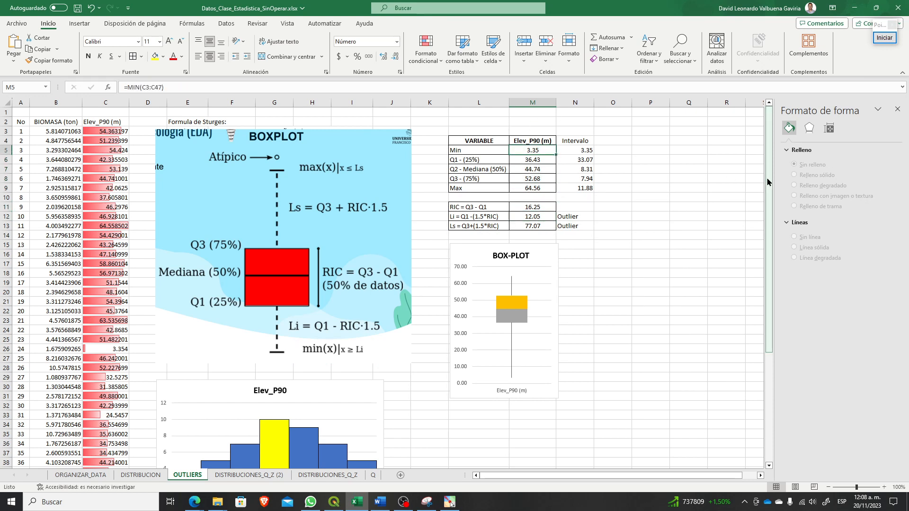
{"action": "type", "text": "12.05"}
{"action": "key", "text": "Return"}
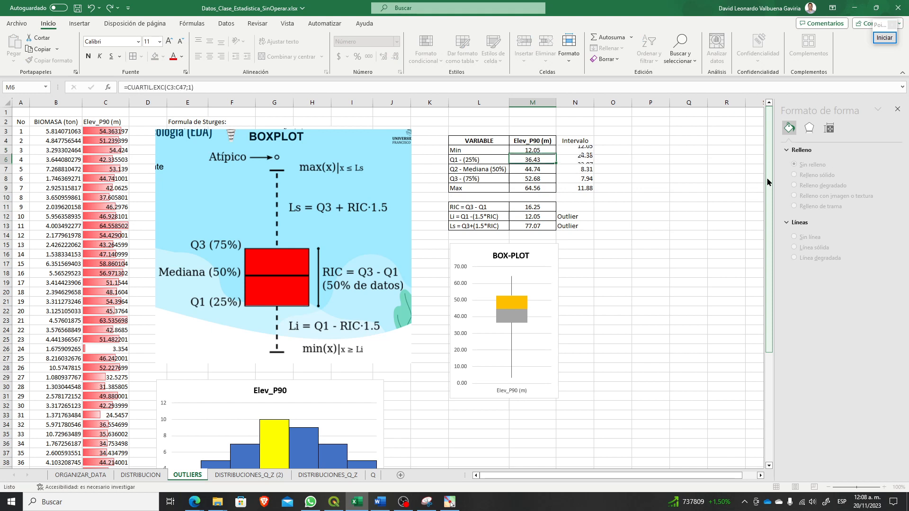
{"action": "left_click", "coordinate": [650, 264]}
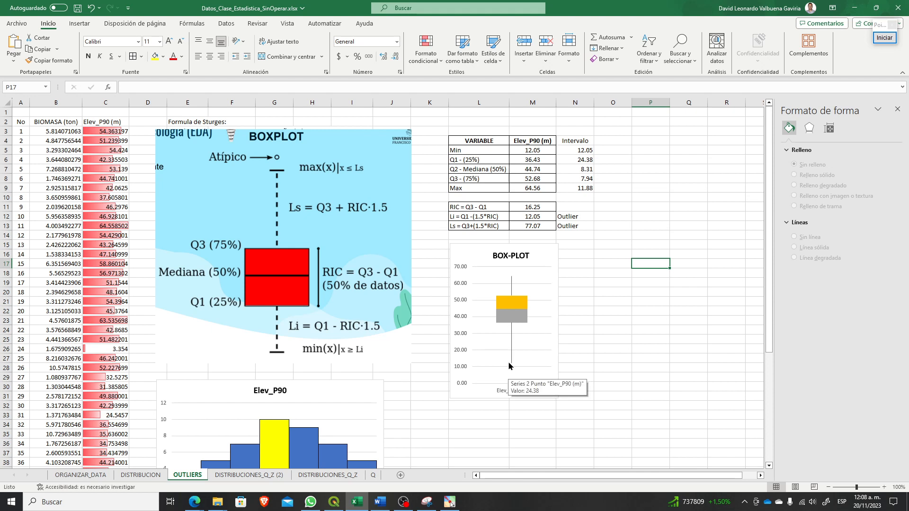
Step: Review the replaced Min value, the quartiles and the Li outlier row against the Elev_P90 data and the altered value in C26
{"action": "left_click", "coordinate": [530, 154]}
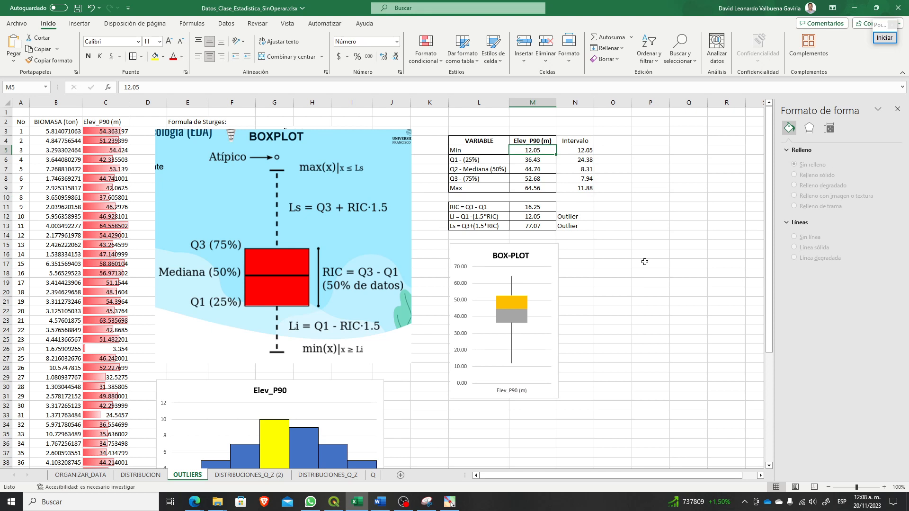
{"action": "key", "text": "Down"}
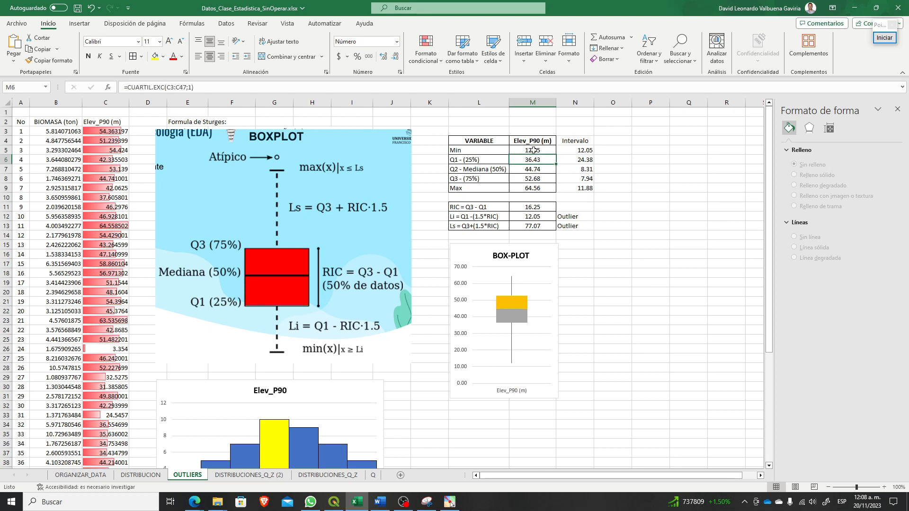
{"action": "left_click", "coordinate": [540, 151]}
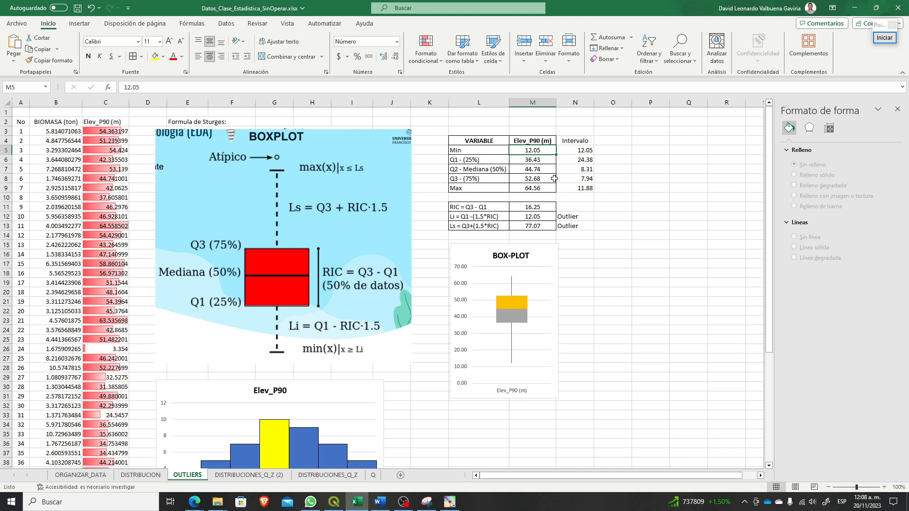
{"action": "left_click_drag", "start_coordinate": [527, 161], "coordinate": [528, 179]}
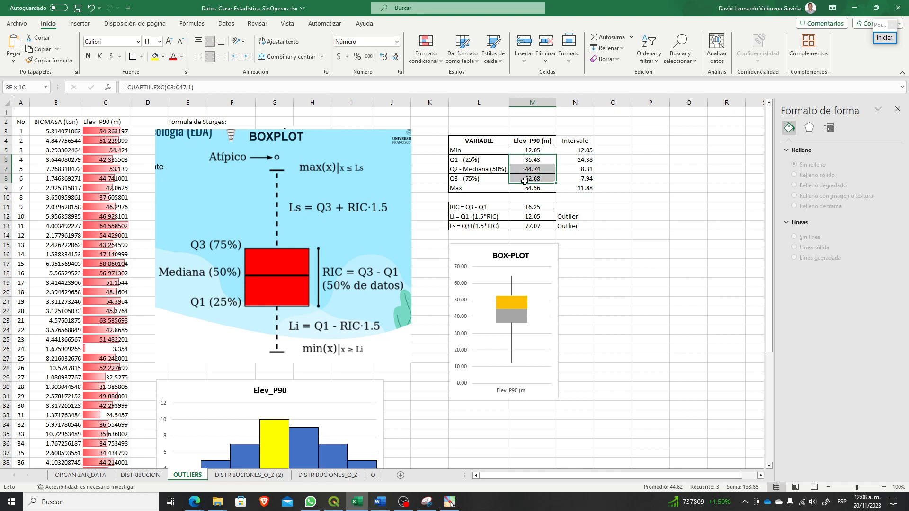
{"action": "left_click", "coordinate": [528, 179]}
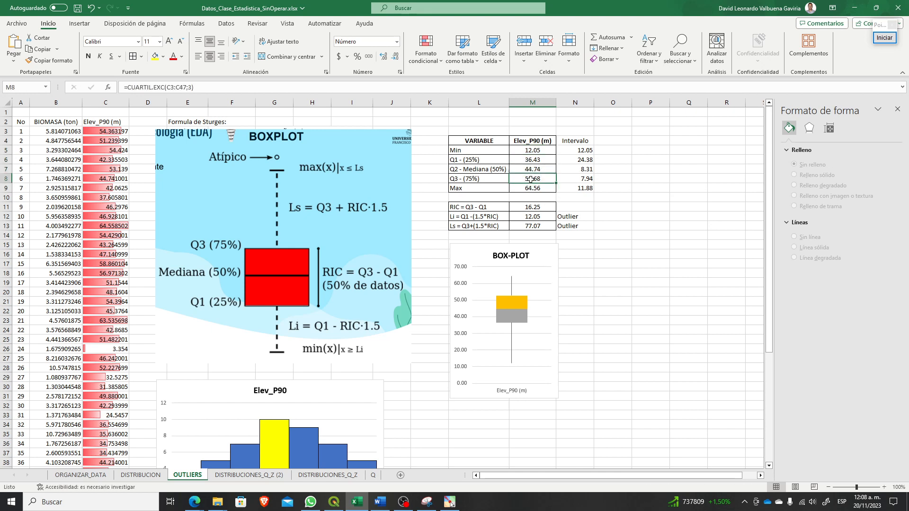
{"action": "left_click_drag", "start_coordinate": [469, 218], "coordinate": [585, 217]}
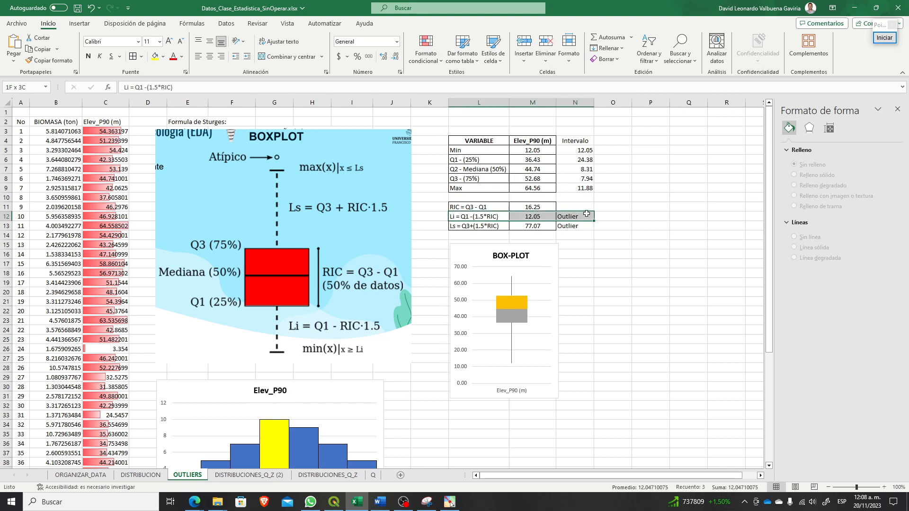
{"action": "left_click", "coordinate": [529, 152]}
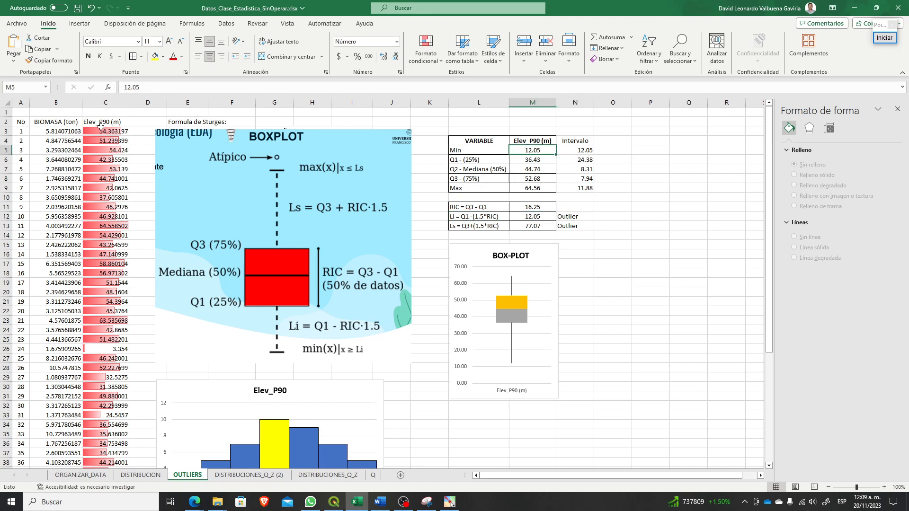
{"action": "left_click_drag", "start_coordinate": [100, 128], "coordinate": [97, 387]}
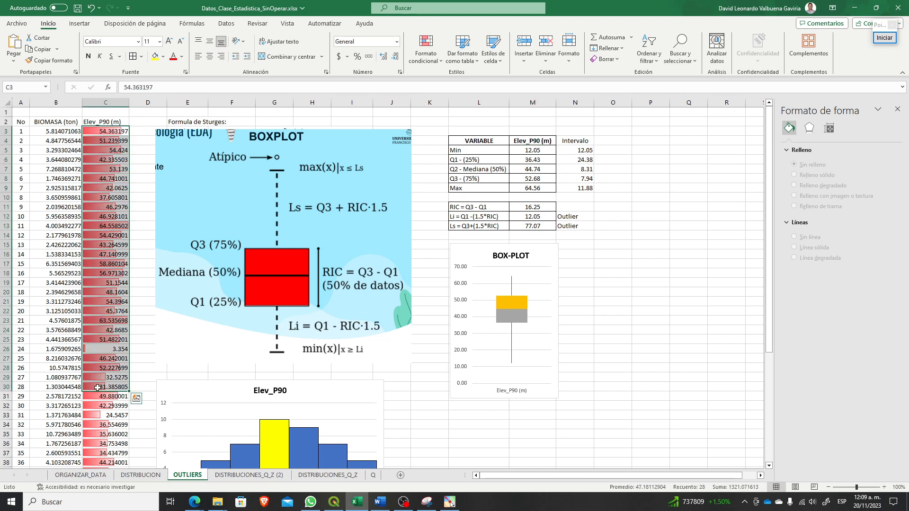
{"action": "left_click", "coordinate": [97, 351]}
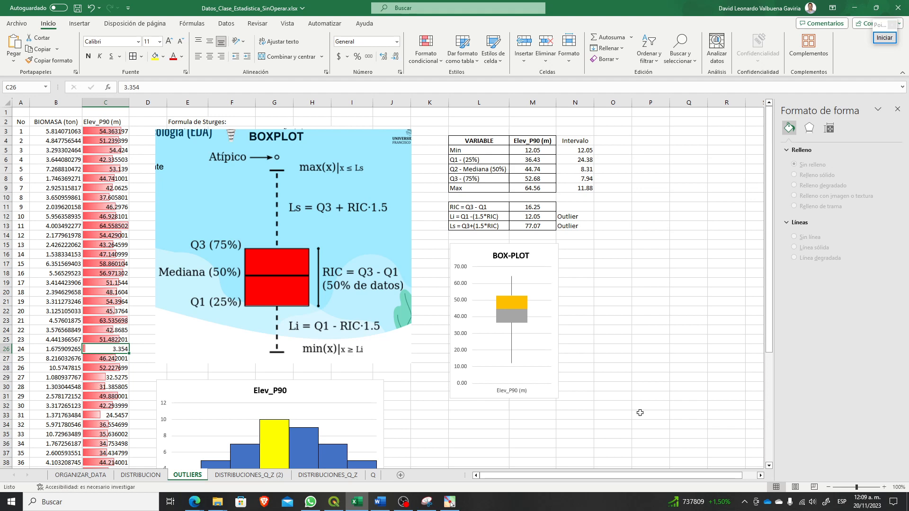
{"action": "left_click", "coordinate": [647, 313]}
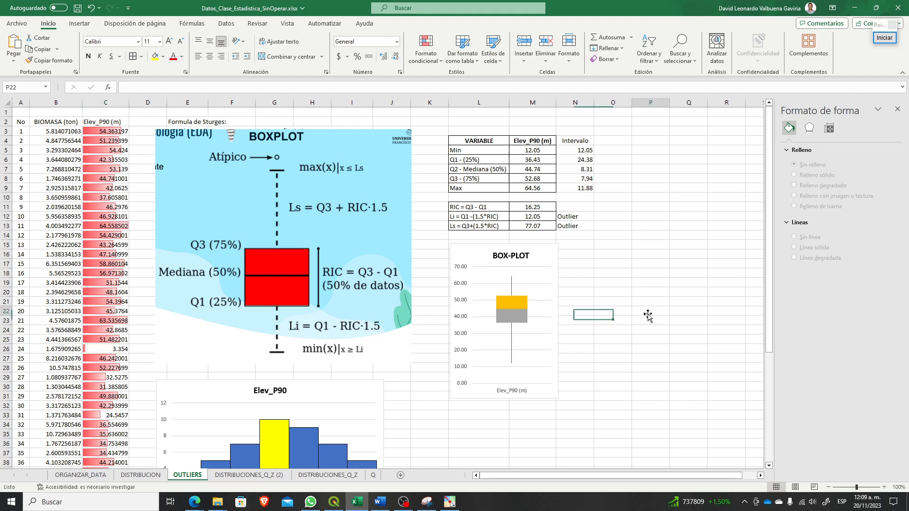
{"action": "left_click", "coordinate": [617, 270]}
{"action": "left_click_drag", "start_coordinate": [538, 308], "coordinate": [538, 305]}
{"action": "left_click", "coordinate": [625, 350]}
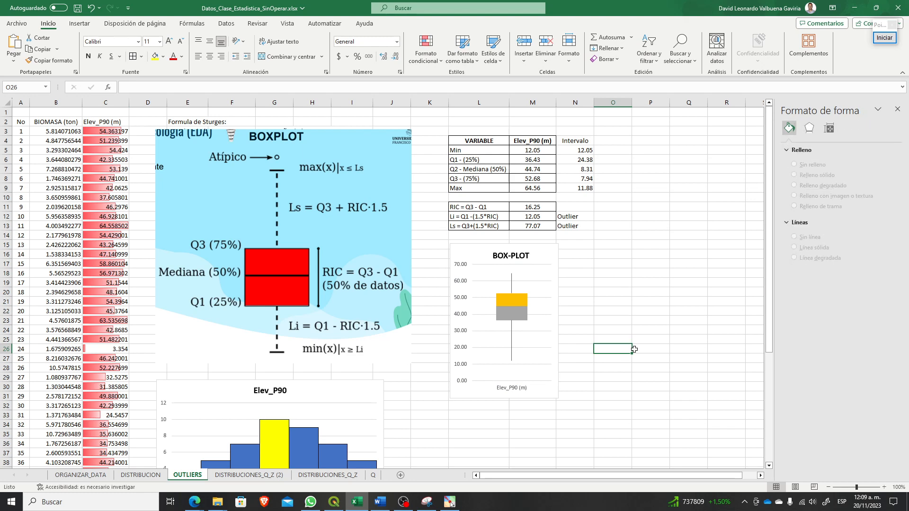
{"action": "key", "text": "ctrl+z"}
{"action": "left_click", "coordinate": [623, 311]}
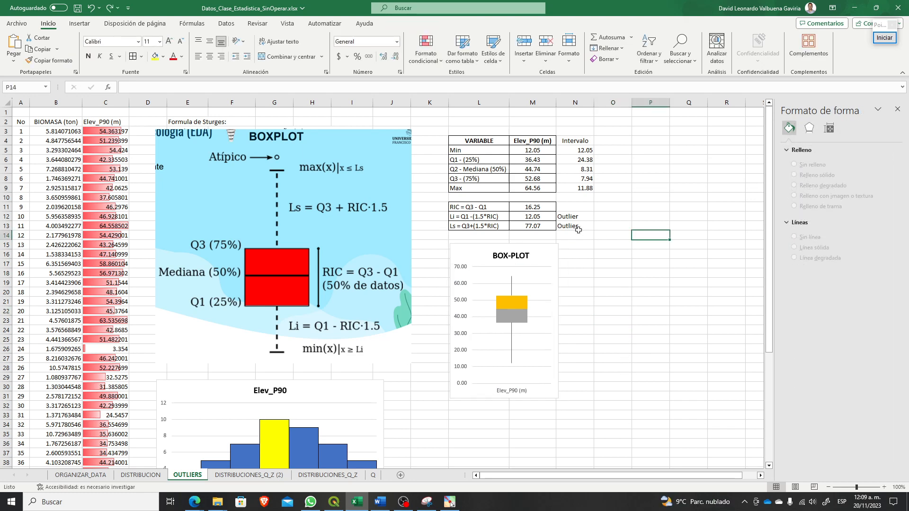
Step: Check the Max formula in M9 and look for the Elev_P90 maximum in column C
{"action": "left_click", "coordinate": [525, 188]}
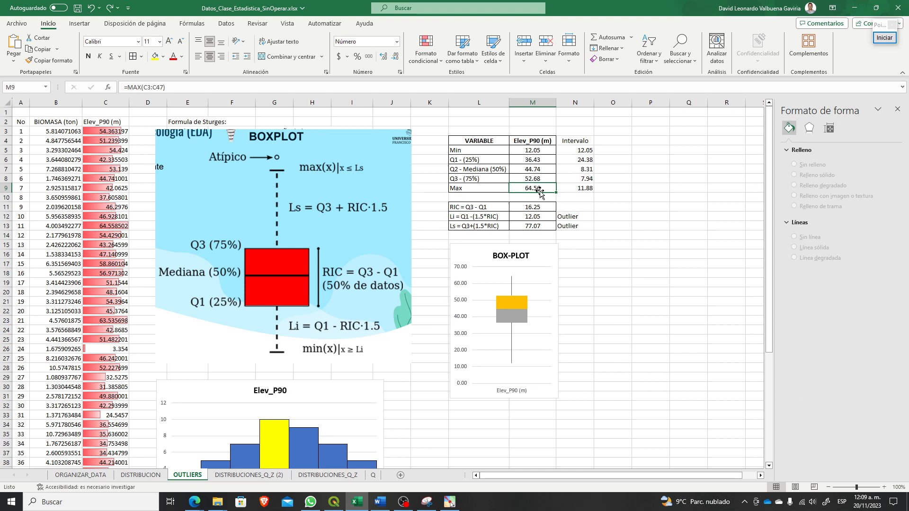
{"action": "left_click", "coordinate": [109, 254]}
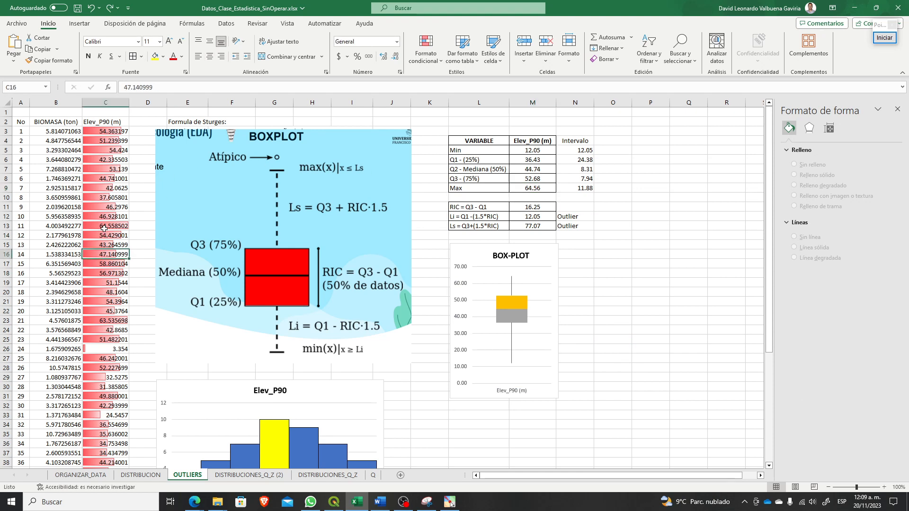
Step: Set the Elev_P90 value in cell C13 to 72.589 and compare the Max cell with the Ls limit cell
{"action": "left_click", "coordinate": [110, 225]}
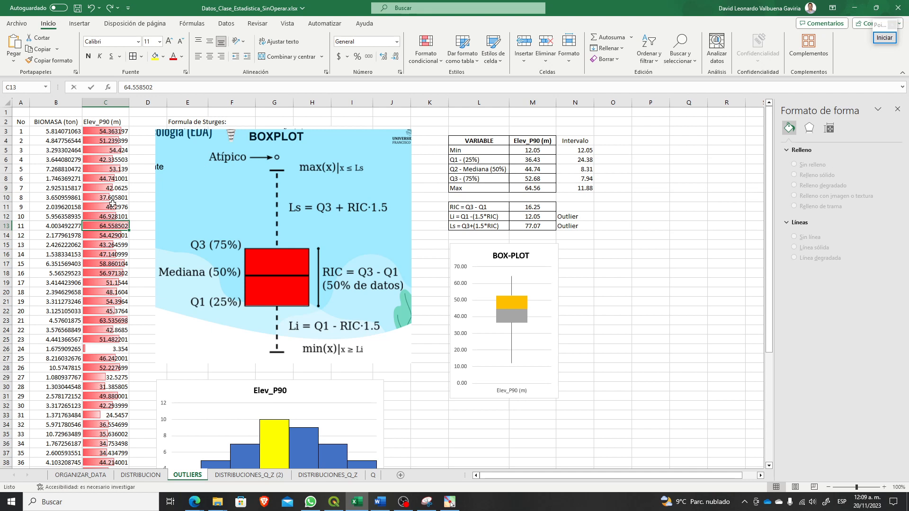
{"action": "type", "text": "82."}
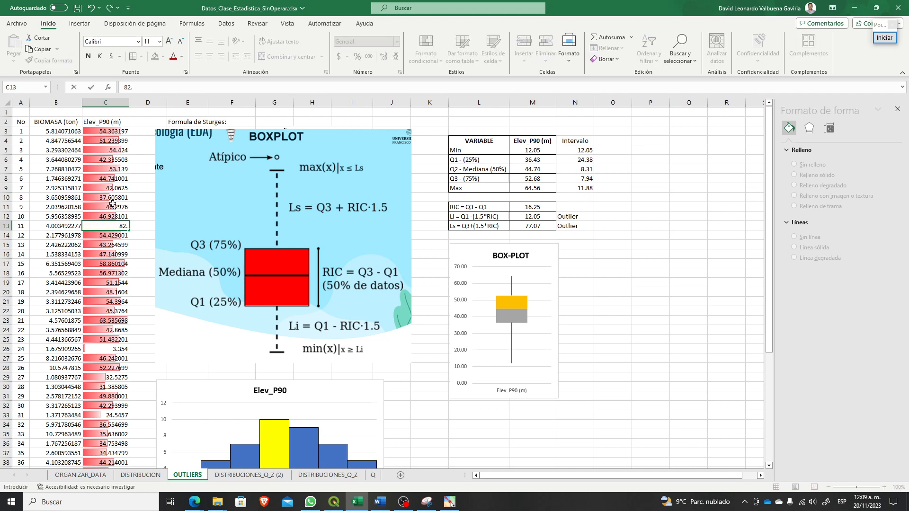
{"action": "key", "text": "BackSpace"}
{"action": "key", "text": "BackSpace"}
{"action": "key", "text": "BackSpace"}
{"action": "type", "text": "72.589"}
{"action": "key", "text": "Return"}
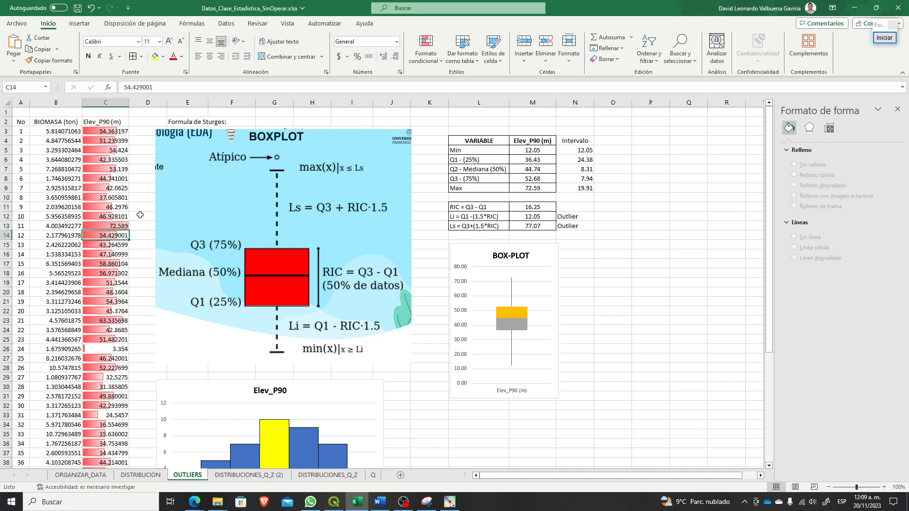
{"action": "key", "text": "Up"}
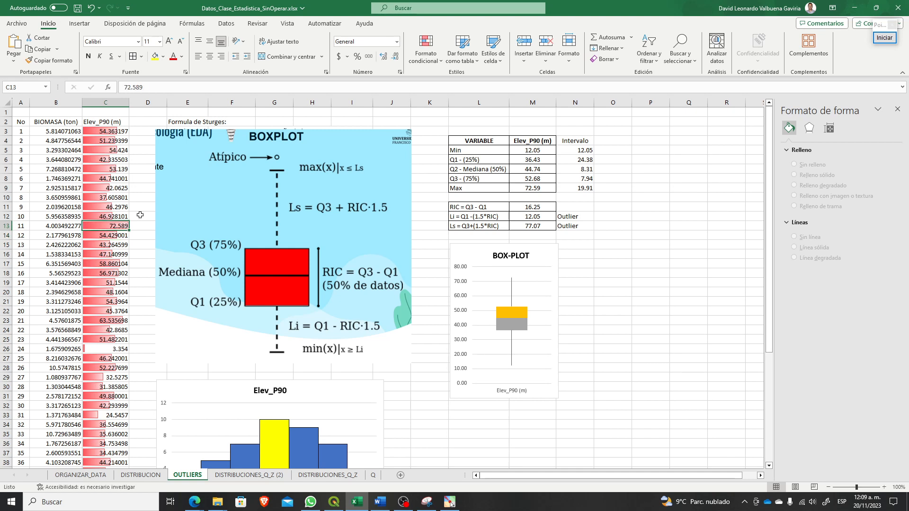
{"action": "left_click", "coordinate": [539, 188]}
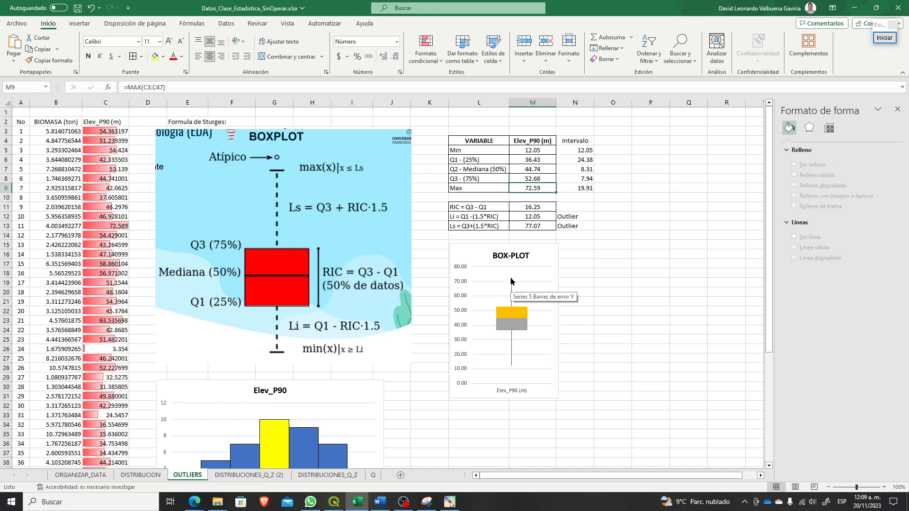
{"action": "left_click", "coordinate": [548, 226]}
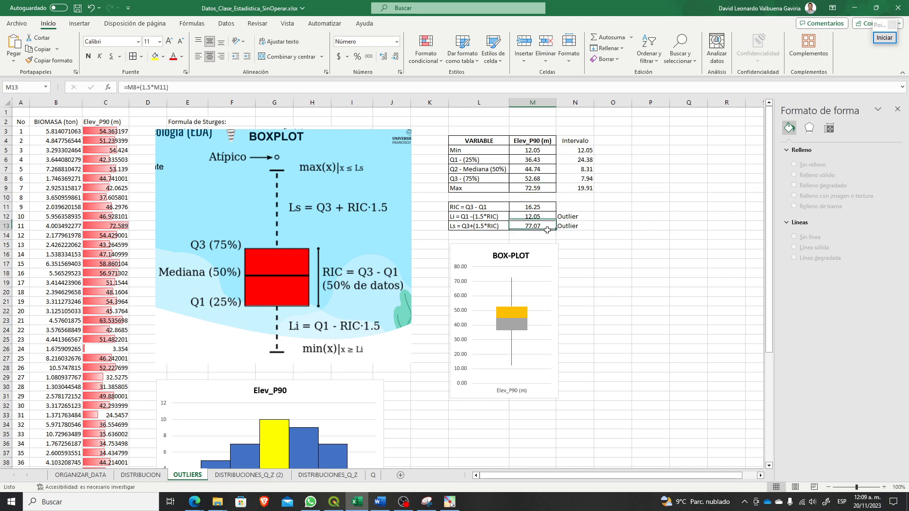
Step: Replace the Elev_P90 value in cell C13 with 83.547 and check the Max cell
{"action": "left_click", "coordinate": [124, 227]}
{"action": "type", "text": "8"}
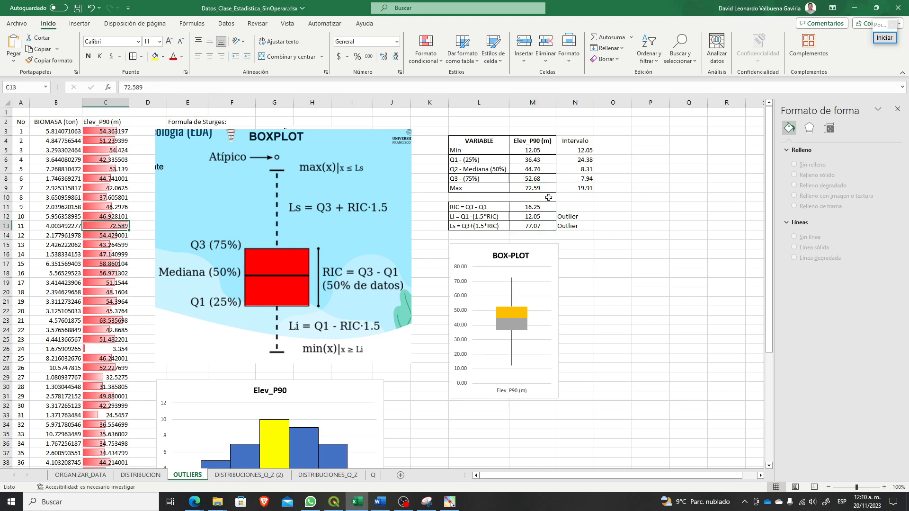
{"action": "type", "text": "3.547"}
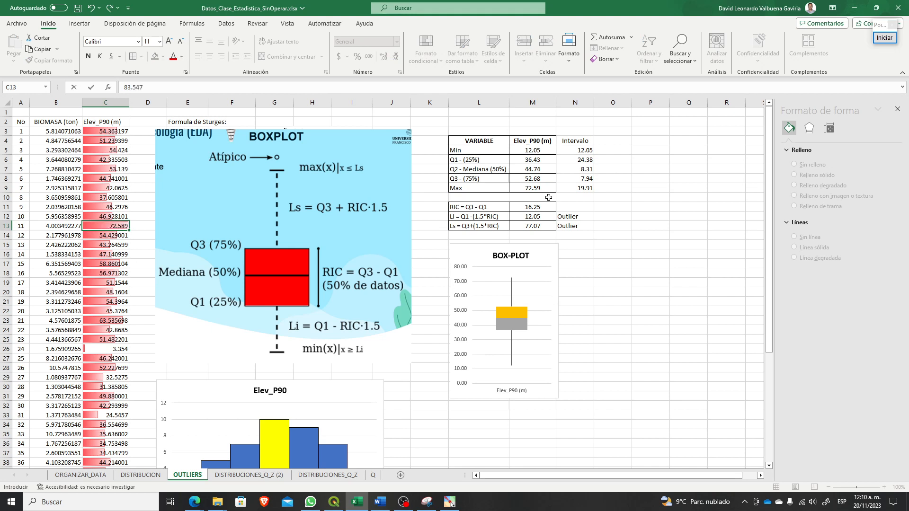
{"action": "key", "text": "Return"}
{"action": "left_click", "coordinate": [672, 253]}
{"action": "left_click", "coordinate": [578, 210]}
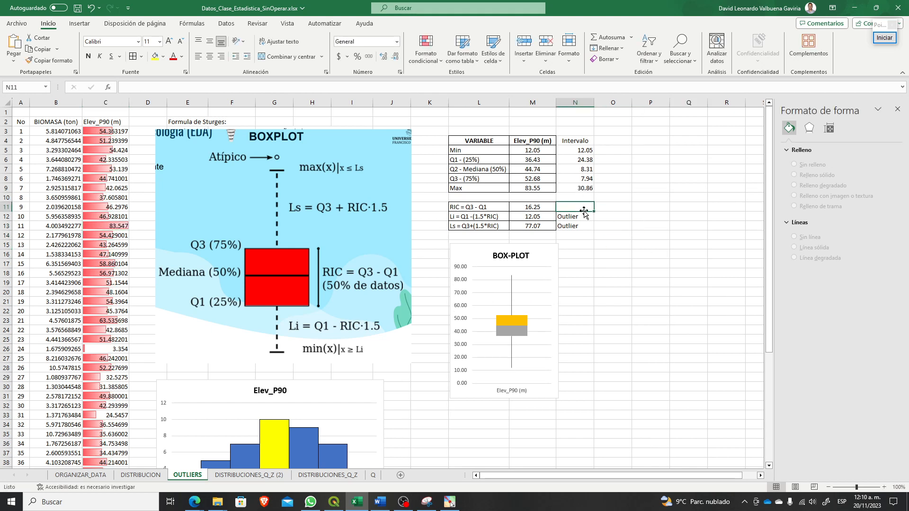
{"action": "left_click", "coordinate": [536, 187]}
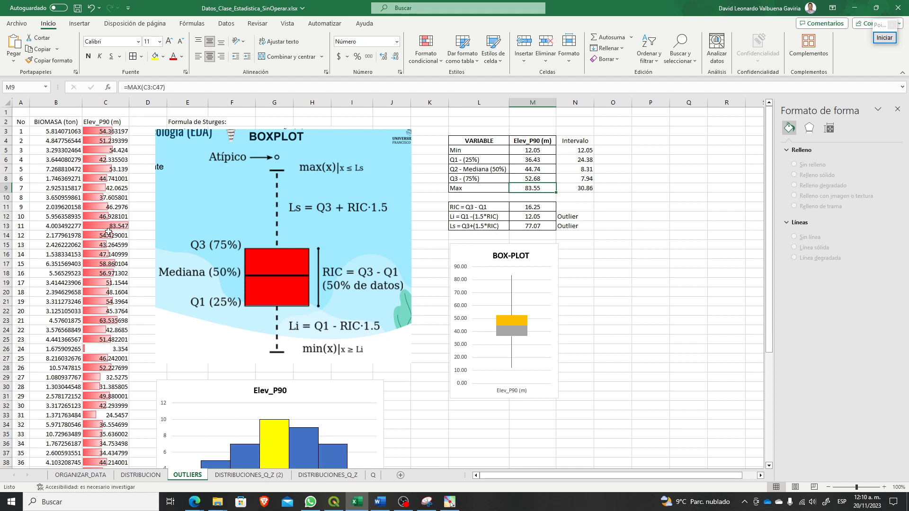
{"action": "left_click", "coordinate": [622, 283]}
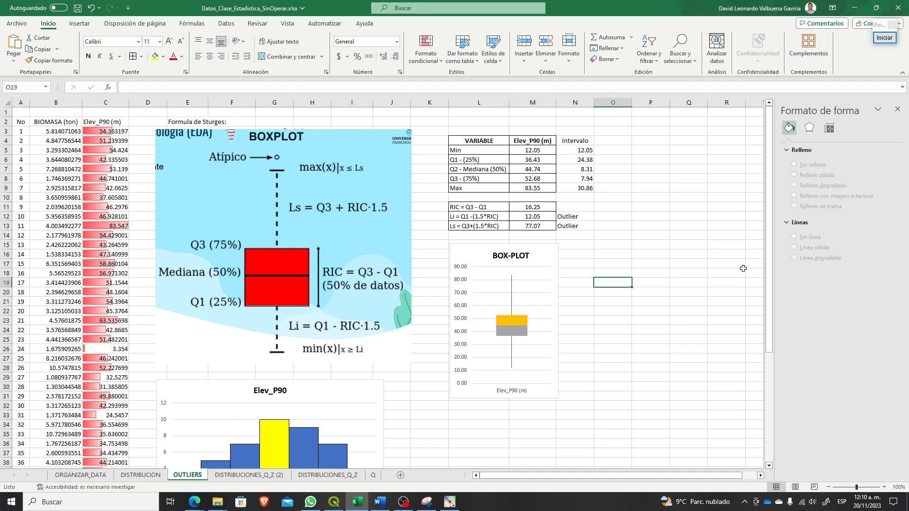
Step: Annotate the screen with red rectangles around max(x)|x ≤ Ls, the Max value and the Ls value, plus an arrow from Ls to Max, and end the annotation
{"action": "left_click", "coordinate": [894, 37]}
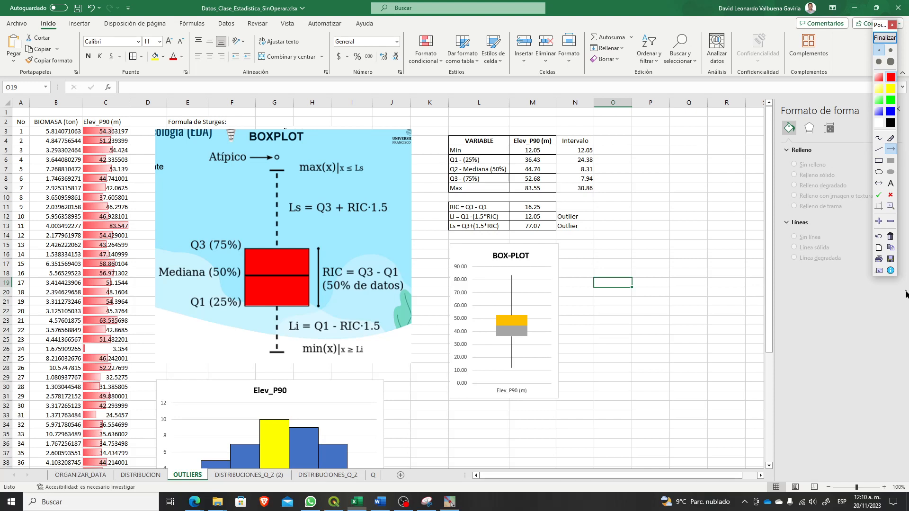
{"action": "left_click", "coordinate": [879, 161]}
{"action": "mouse_move", "coordinate": [293, 158]}
{"action": "left_mouse_down"}
{"action": "mouse_move", "coordinate": [297, 175]}
{"action": "mouse_move", "coordinate": [372, 178]}
{"action": "left_mouse_up"}
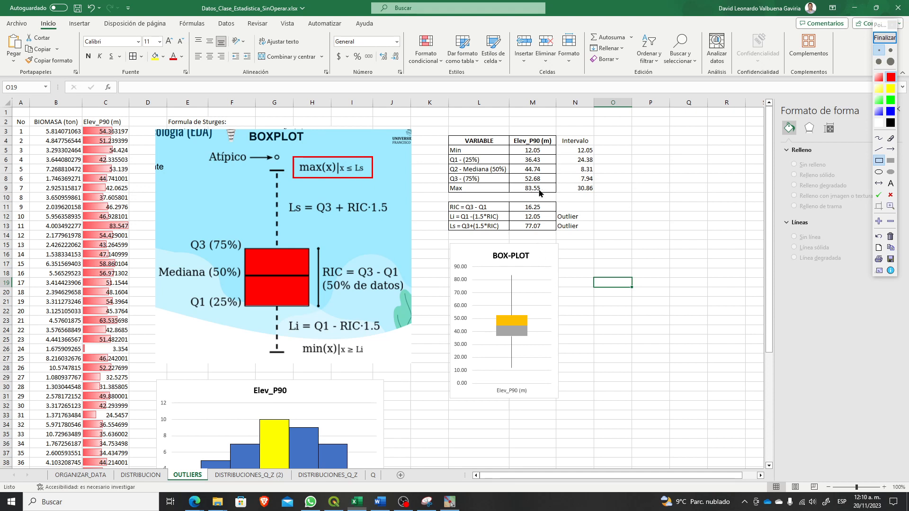
{"action": "mouse_move", "coordinate": [517, 181]}
{"action": "left_mouse_down"}
{"action": "mouse_move", "coordinate": [549, 198]}
{"action": "mouse_move", "coordinate": [551, 240]}
{"action": "left_mouse_up"}
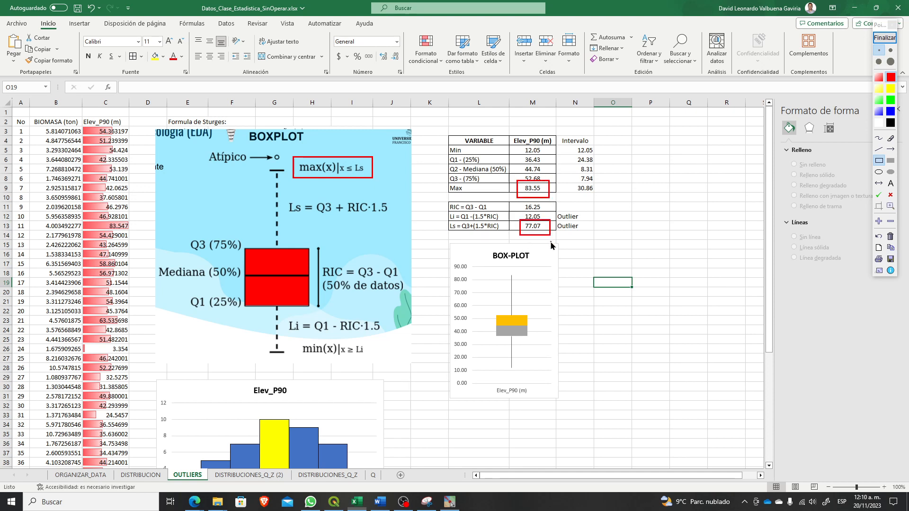
{"action": "left_click", "coordinate": [891, 151]}
{"action": "left_click_drag", "start_coordinate": [554, 230], "coordinate": [554, 190]}
{"action": "left_click", "coordinate": [885, 37]}
Step: Replace the Max formula in cell M9 with the upper limit value 77.07, and check the Min and Max cells
{"action": "left_click", "coordinate": [533, 188]}
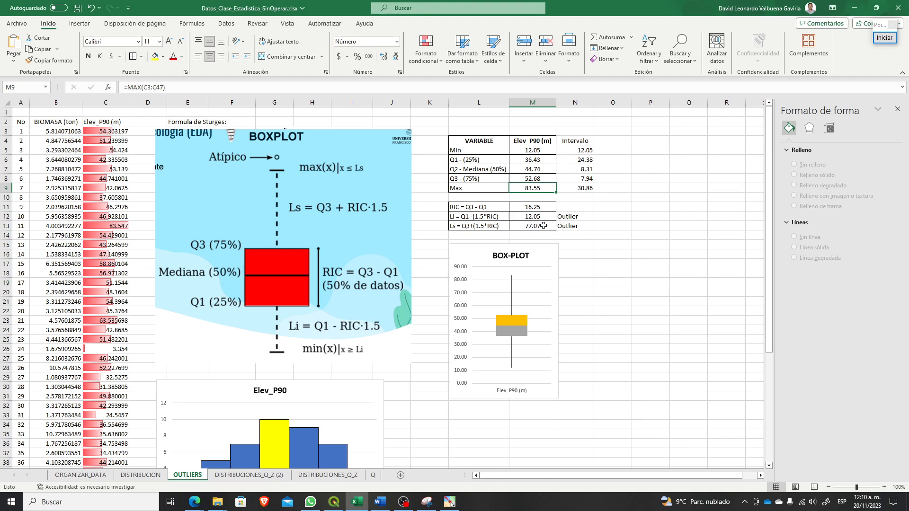
{"action": "type", "text": "77"}
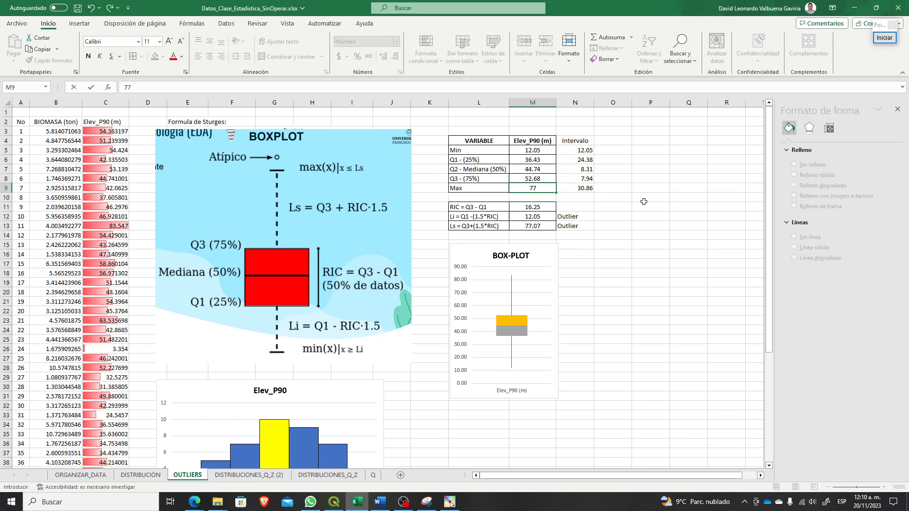
{"action": "type", "text": ".07"}
{"action": "key", "text": "Return"}
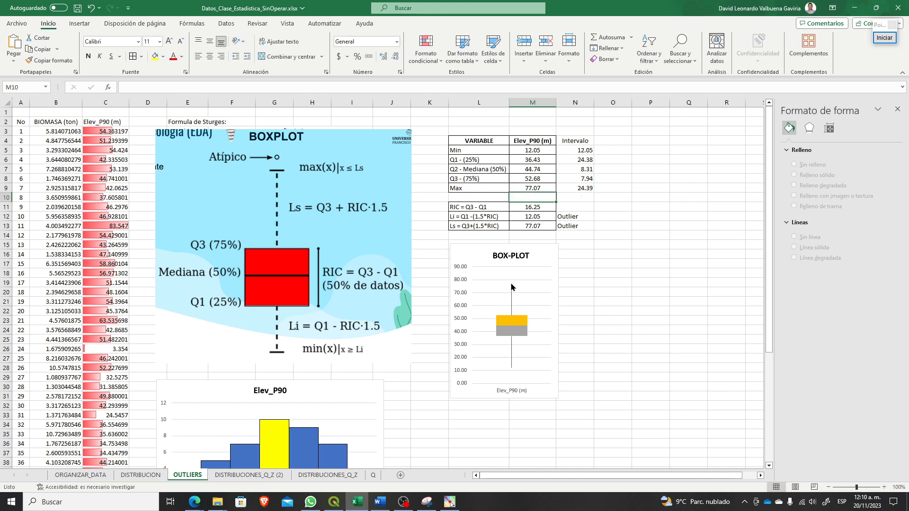
{"action": "left_click", "coordinate": [629, 321]}
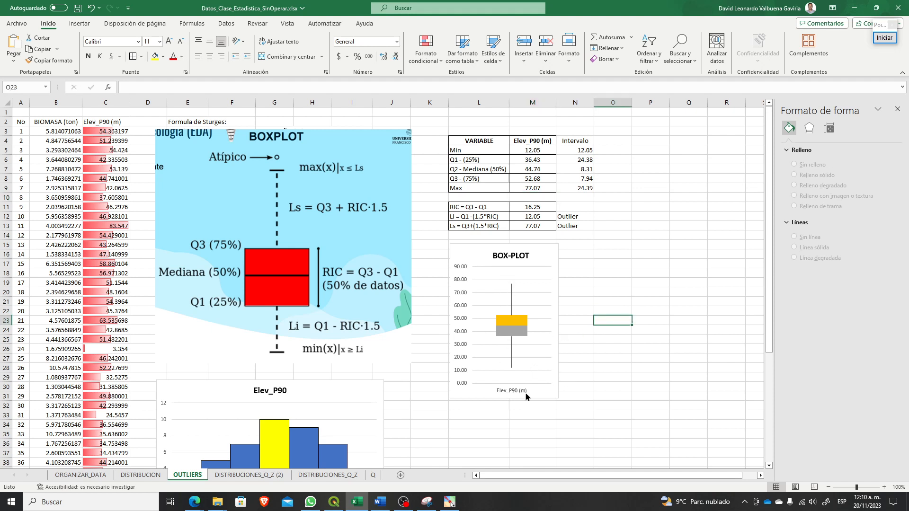
{"action": "left_click", "coordinate": [548, 151]}
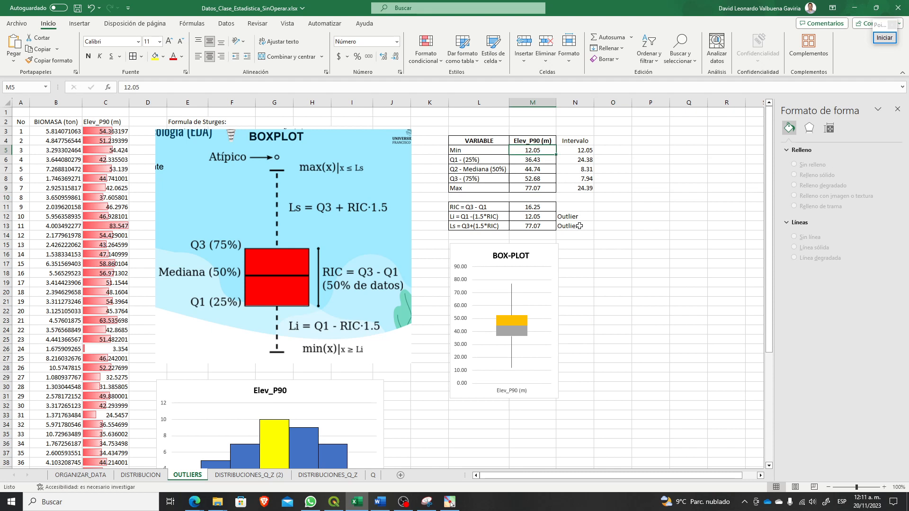
{"action": "left_click", "coordinate": [543, 188]}
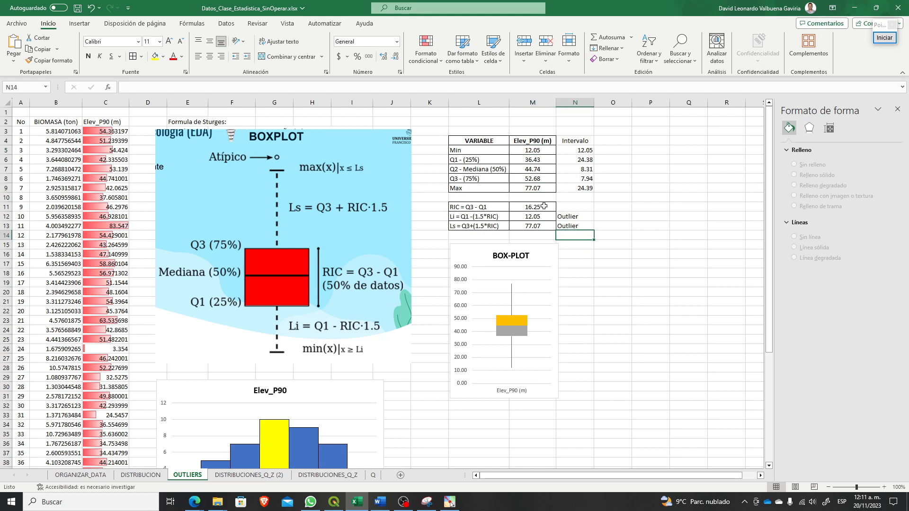
{"action": "left_click", "coordinate": [634, 377]}
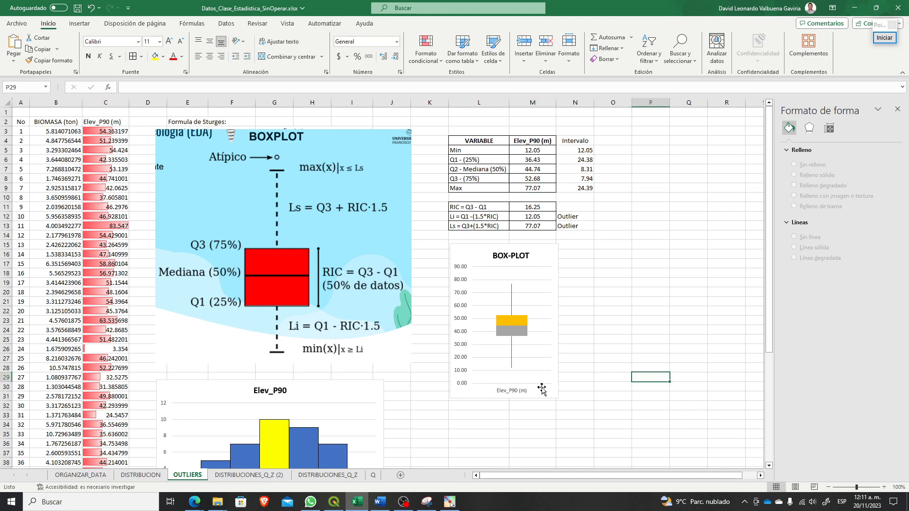
Step: Make the Elev_P90 (m) horizontal axis label of the BOX-PLOT chart bold
{"action": "left_click", "coordinate": [528, 392]}
{"action": "left_click", "coordinate": [87, 57]}
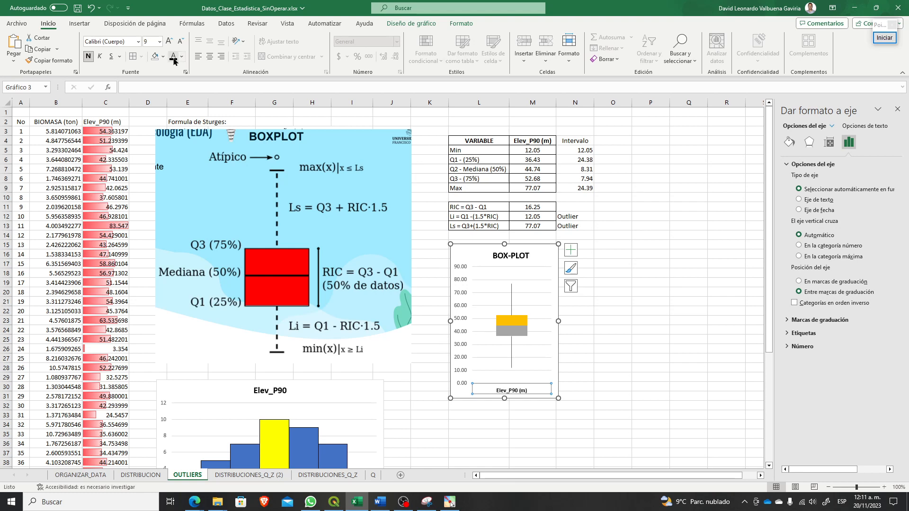
{"action": "left_click", "coordinate": [588, 387]}
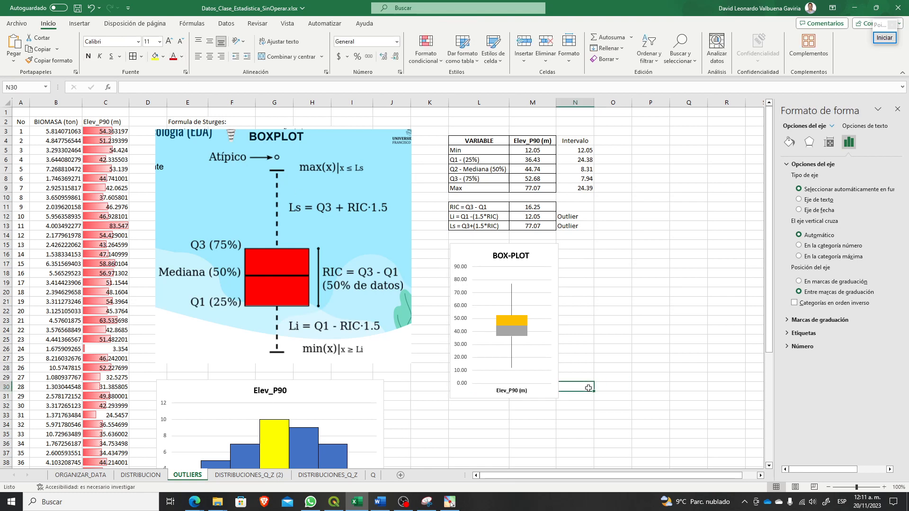
Step: Open the BOX-PLOT chart's data source and start adding a new data series
{"action": "left_click", "coordinate": [541, 247]}
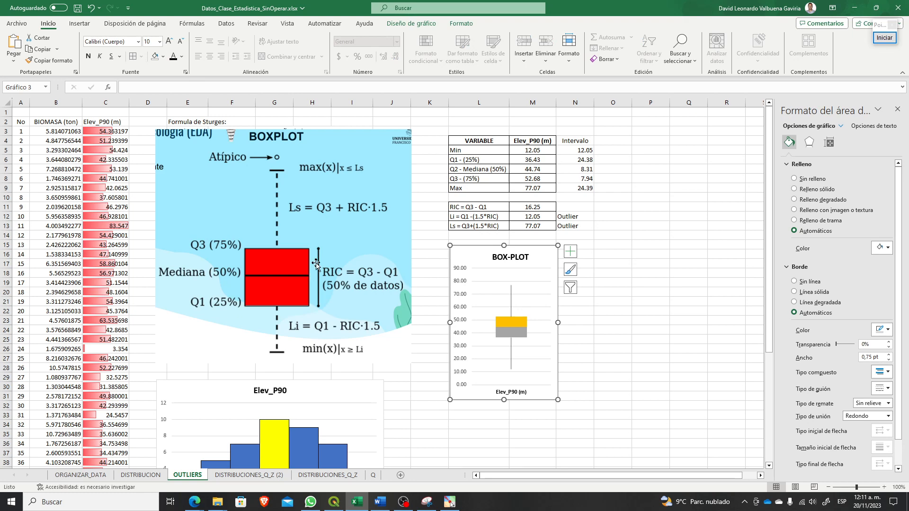
{"action": "left_click", "coordinate": [432, 25]}
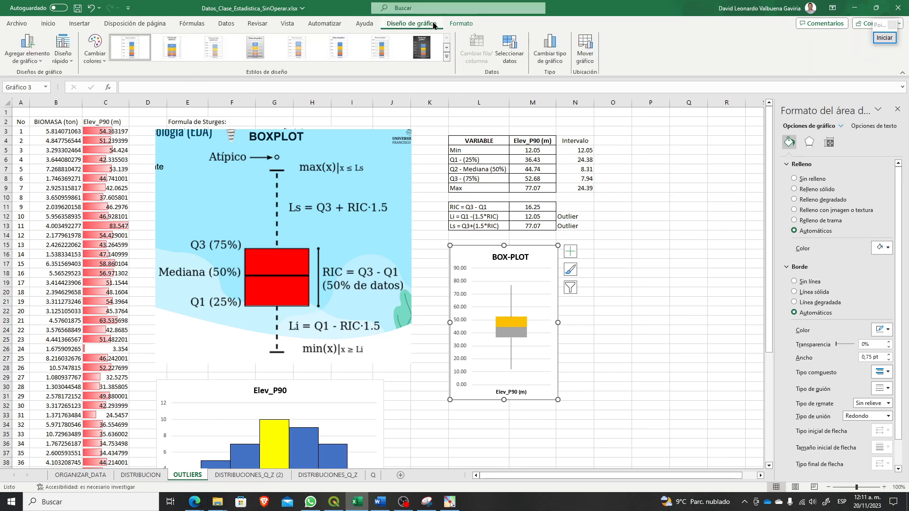
{"action": "left_click", "coordinate": [510, 47]}
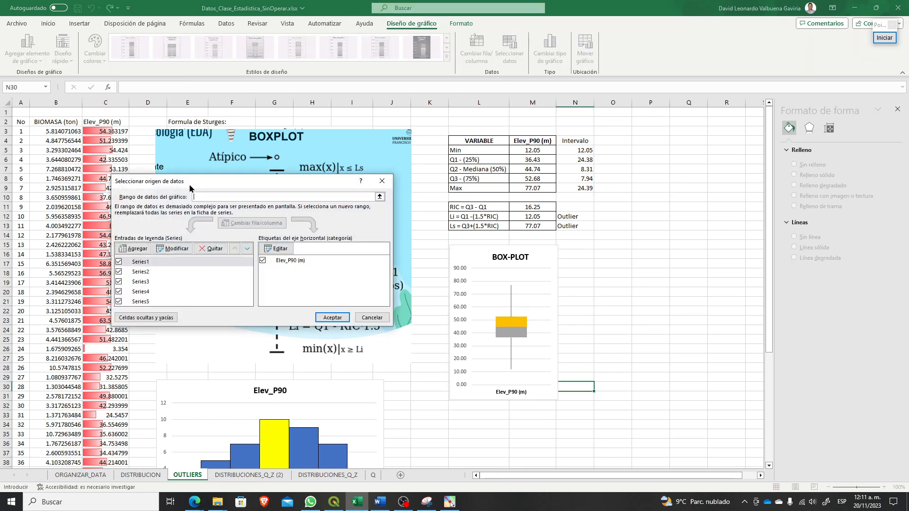
{"action": "left_click_drag", "start_coordinate": [190, 185], "coordinate": [212, 107]}
{"action": "left_click", "coordinate": [157, 170]}
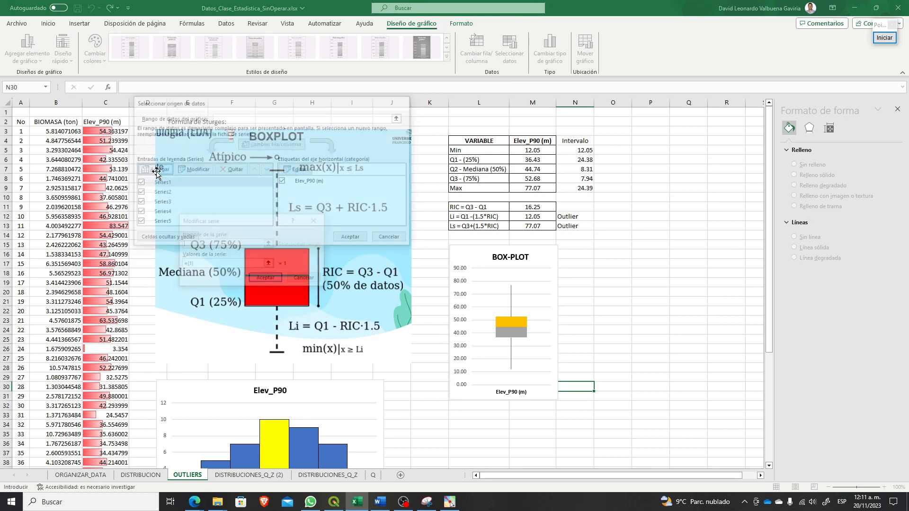
{"action": "left_click_drag", "start_coordinate": [207, 226], "coordinate": [200, 173]}
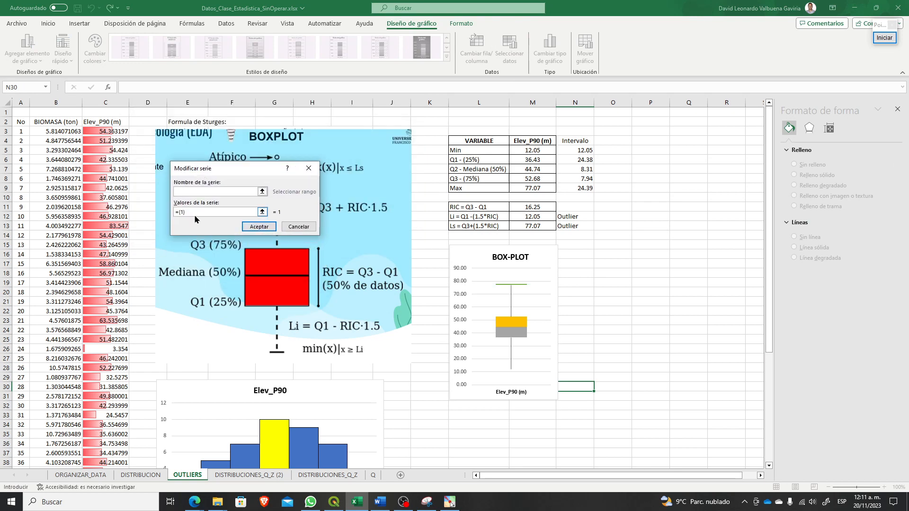
Step: Set the new series' values to cell C26 of the OUTLIERS sheet and apply the data source changes
{"action": "left_click_drag", "start_coordinate": [212, 212], "coordinate": [169, 215]}
{"action": "key", "text": "BackSpace"}
{"action": "left_click", "coordinate": [259, 226]}
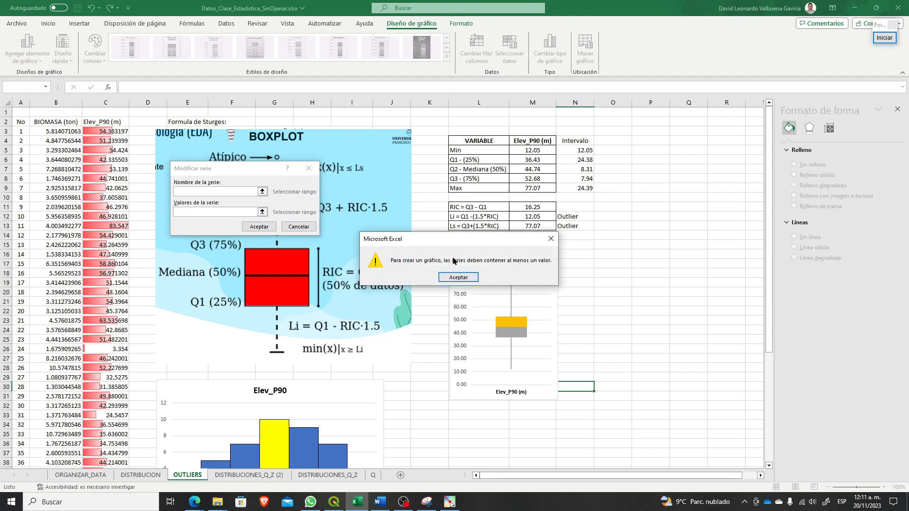
{"action": "left_click", "coordinate": [458, 278]}
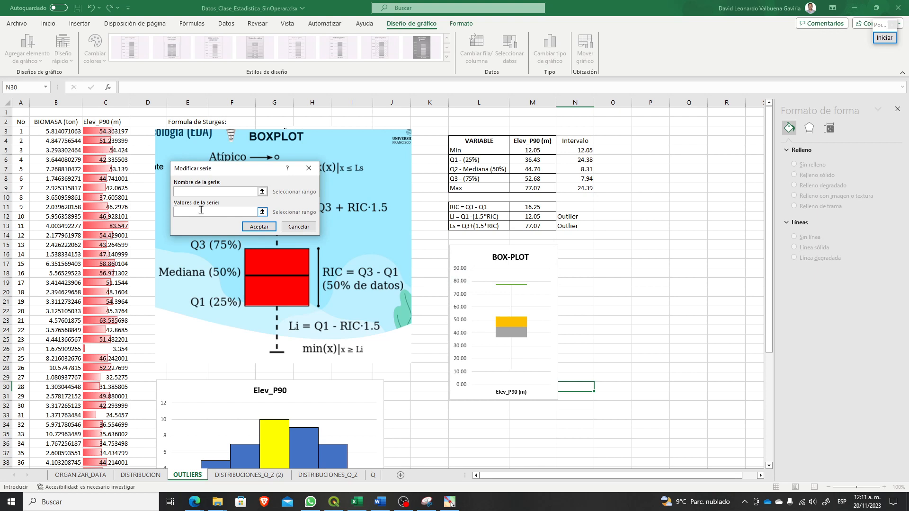
{"action": "left_click", "coordinate": [117, 350]}
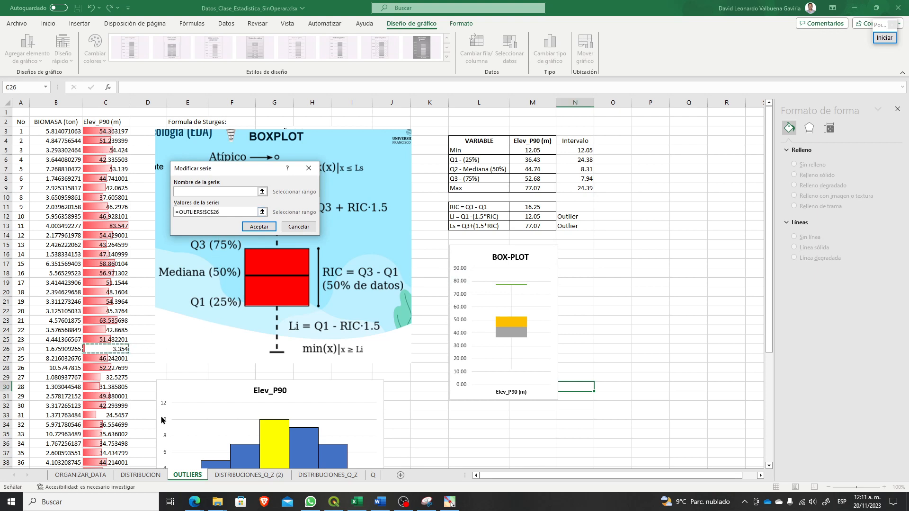
{"action": "left_click", "coordinate": [260, 227]}
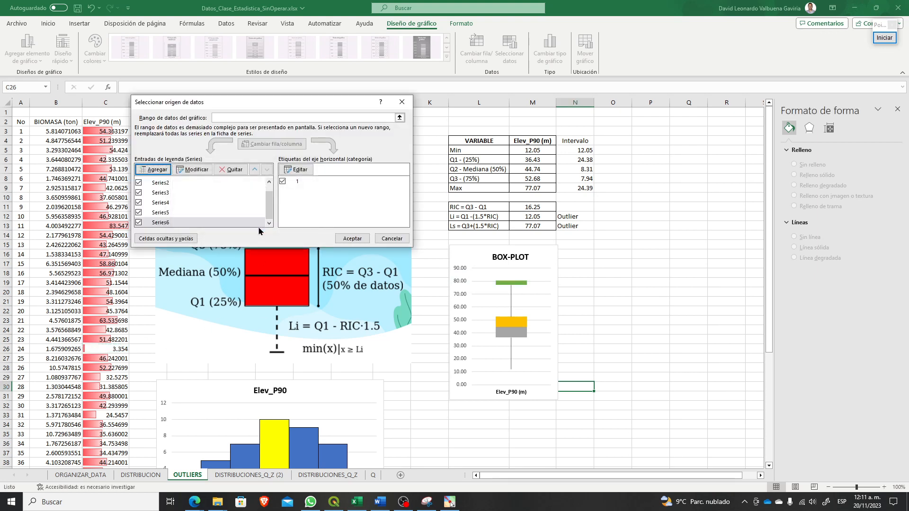
{"action": "left_click", "coordinate": [352, 238]}
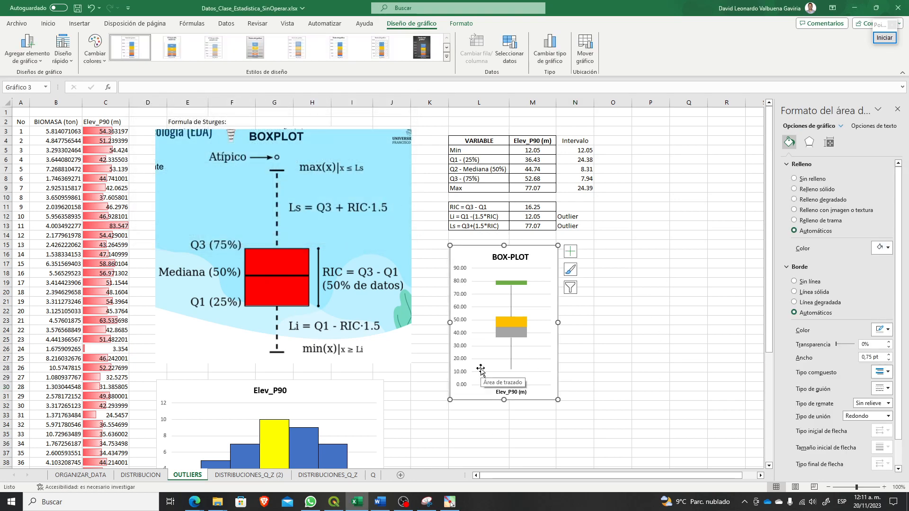
Step: Change the series holding the C26 value to a Scatter (Dispersión) chart type within the BOX-PLOT combination chart
{"action": "left_click", "coordinate": [511, 284]}
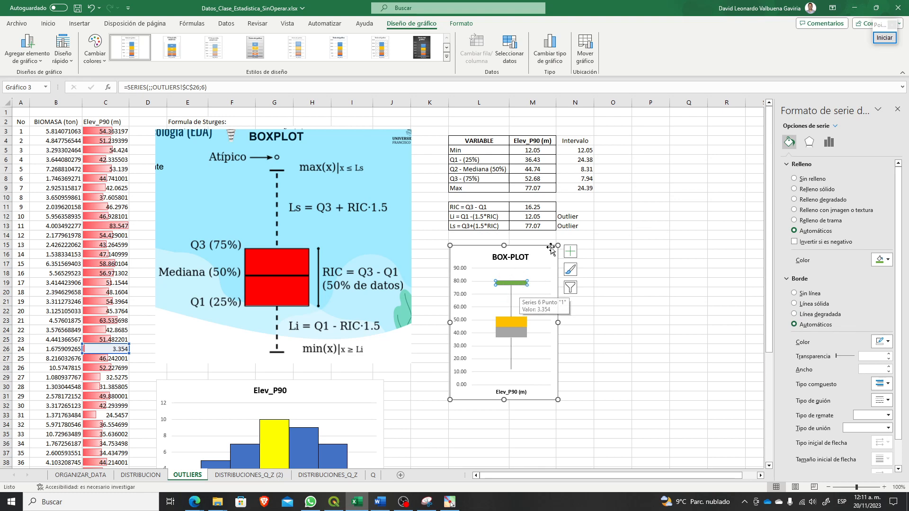
{"action": "left_click", "coordinate": [549, 52]}
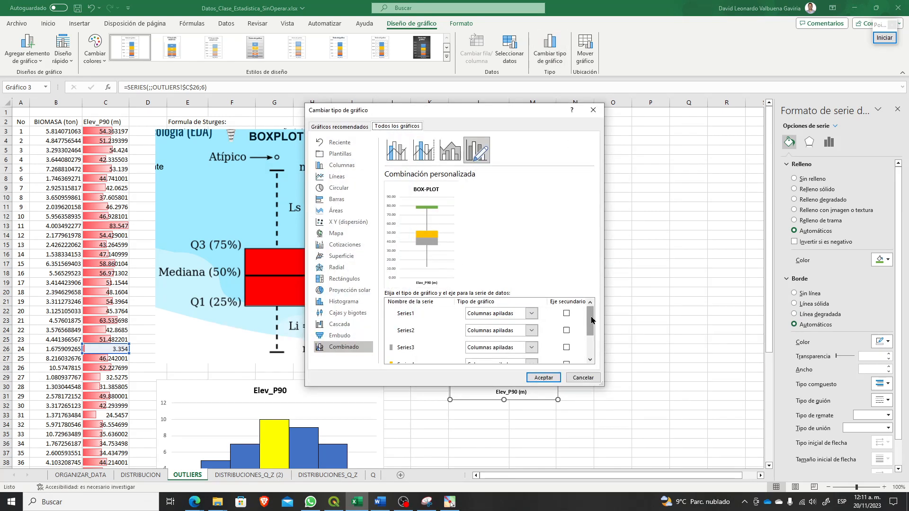
{"action": "left_click_drag", "start_coordinate": [592, 320], "coordinate": [589, 371]}
{"action": "left_click", "coordinate": [432, 357]}
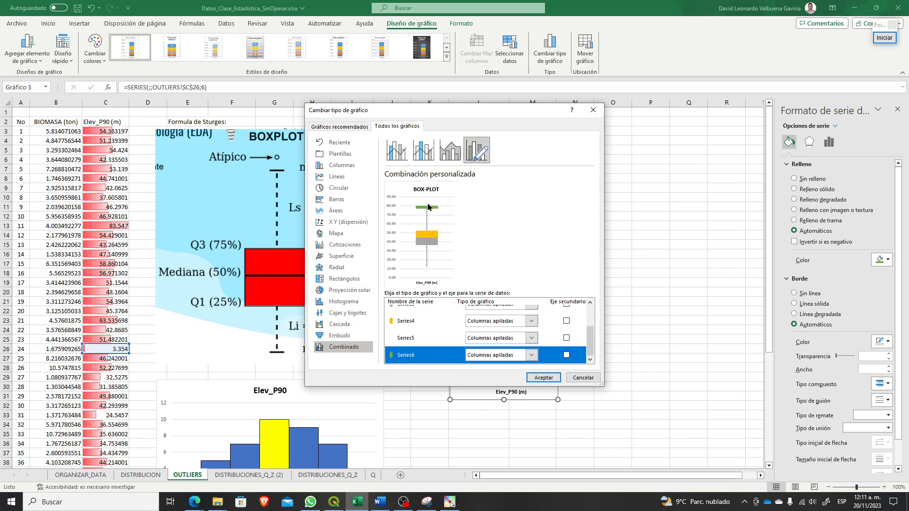
{"action": "left_click", "coordinate": [532, 355]}
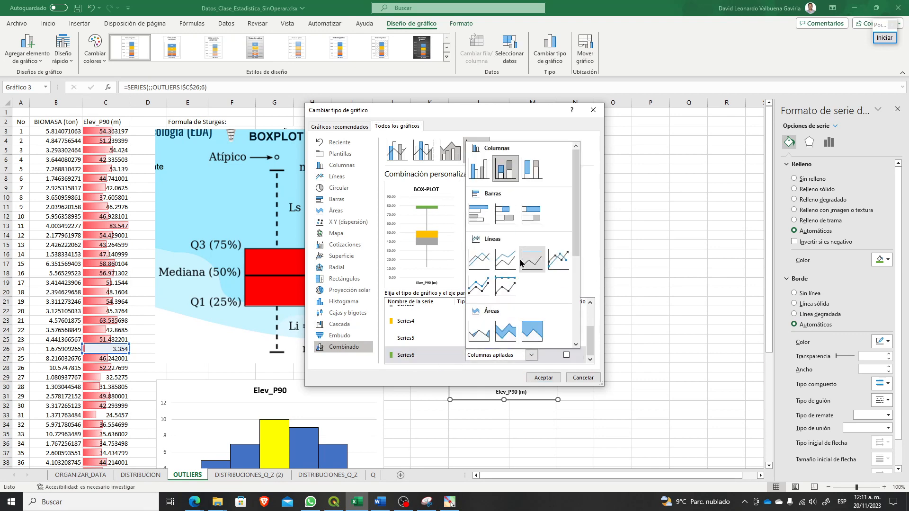
{"action": "scroll", "coordinate": [522, 258], "scroll_direction": "down", "scroll_amount": 3}
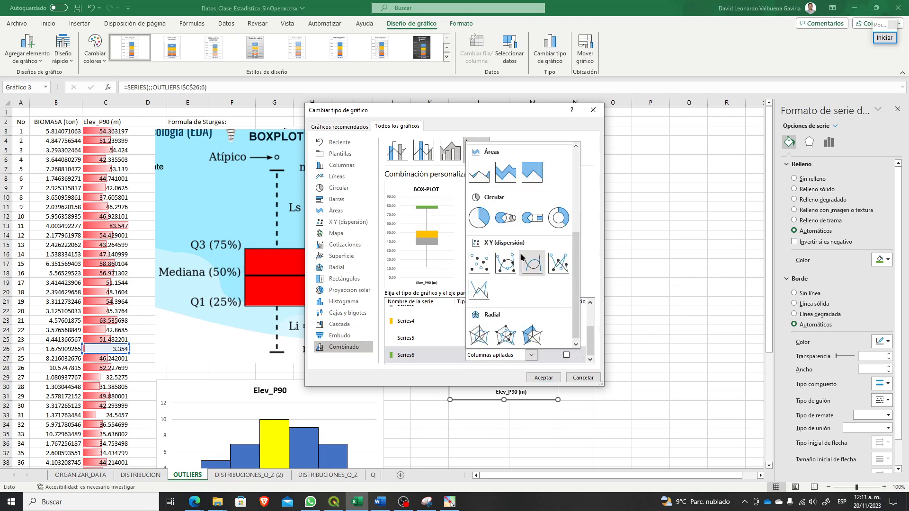
{"action": "left_click", "coordinate": [479, 258]}
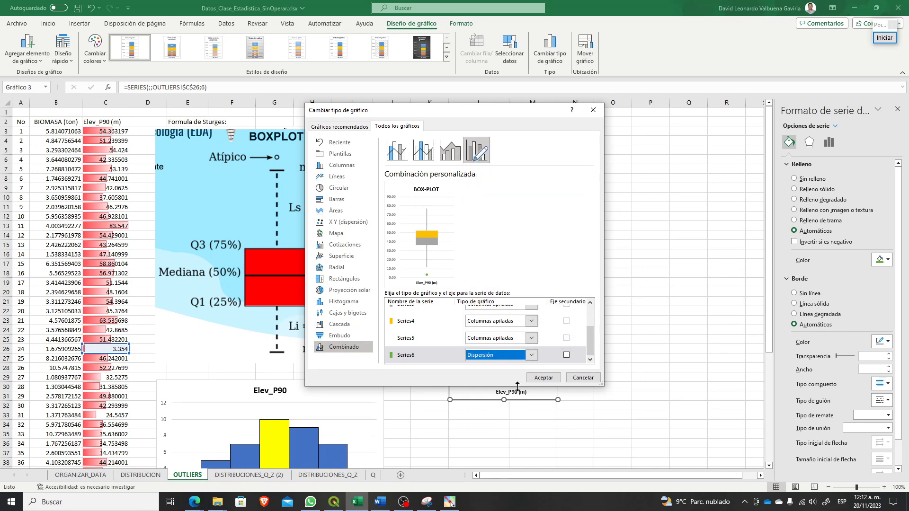
{"action": "left_click", "coordinate": [544, 377]}
{"action": "left_click", "coordinate": [608, 405]}
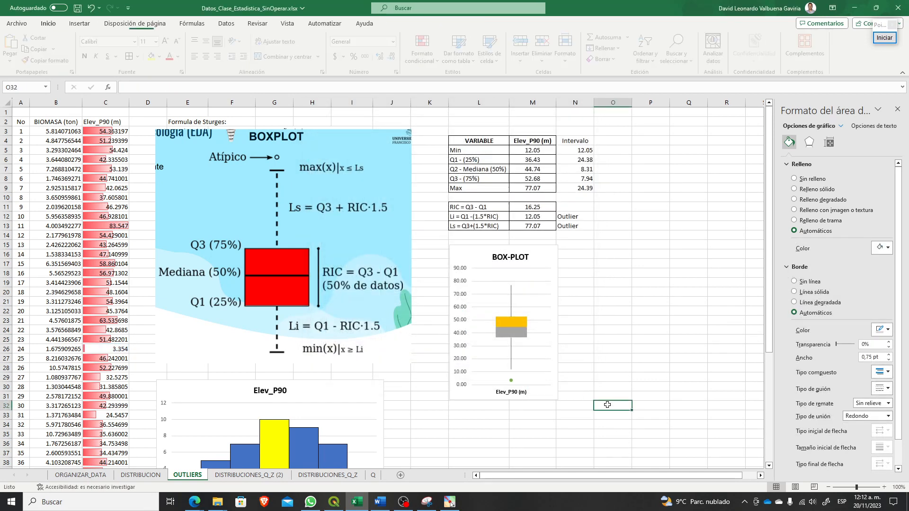
Step: Give the lower outlier point in the BOX-PLOT chart a built-in circular marker of size 7
{"action": "left_click", "coordinate": [511, 382]}
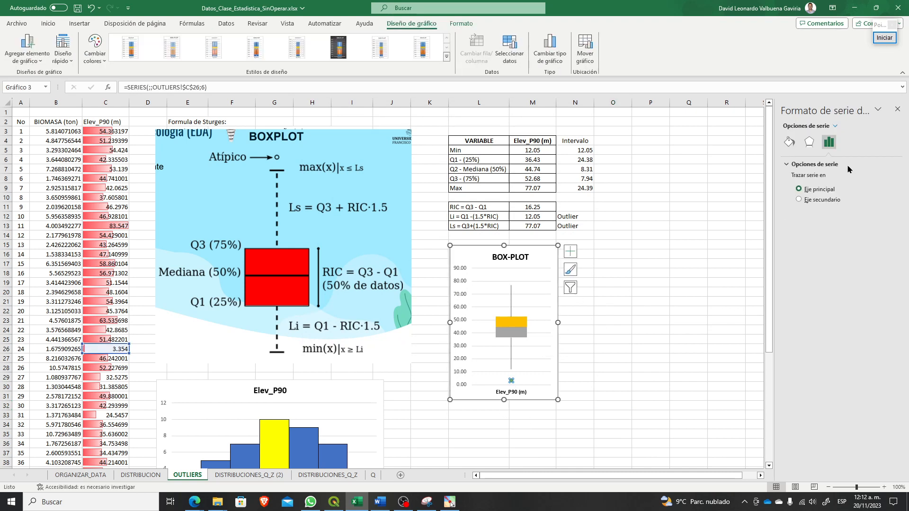
{"action": "left_click", "coordinate": [809, 142]}
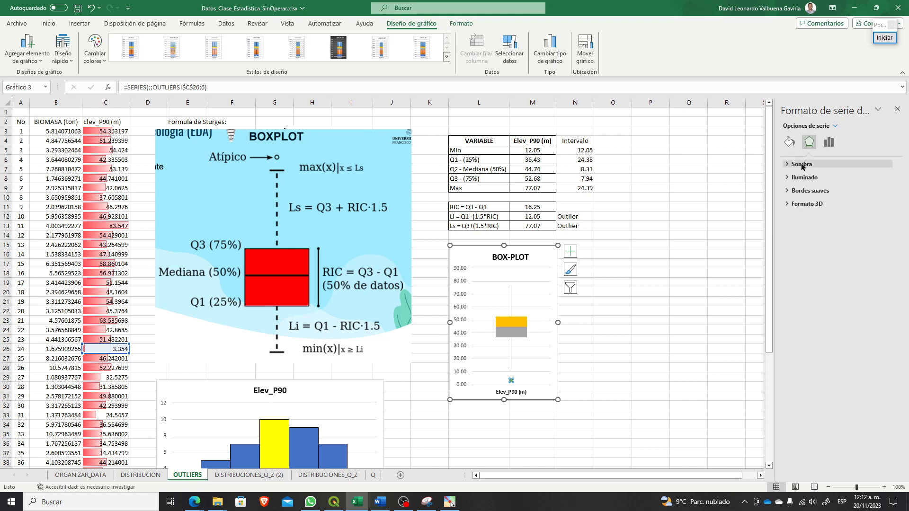
{"action": "left_click", "coordinate": [829, 142]}
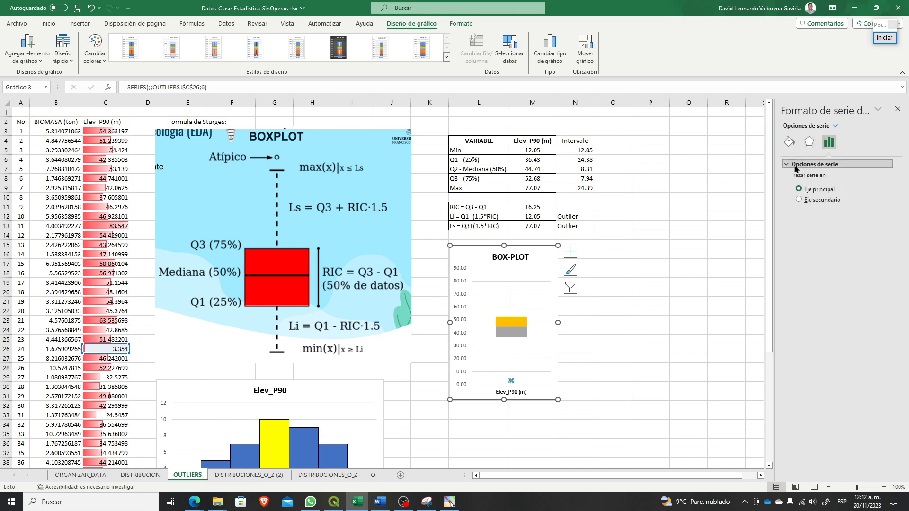
{"action": "left_click", "coordinate": [789, 142]}
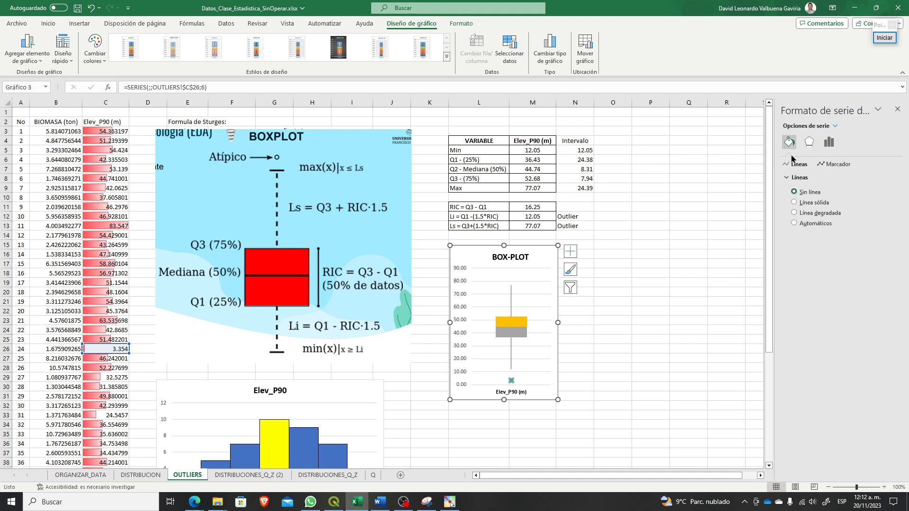
{"action": "left_click", "coordinate": [828, 165]}
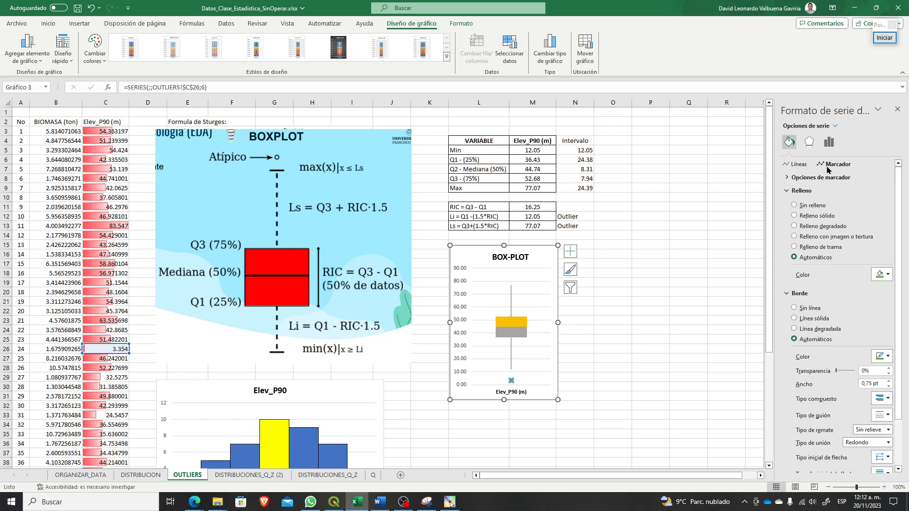
{"action": "left_click", "coordinate": [800, 179]}
{"action": "left_click", "coordinate": [800, 179]}
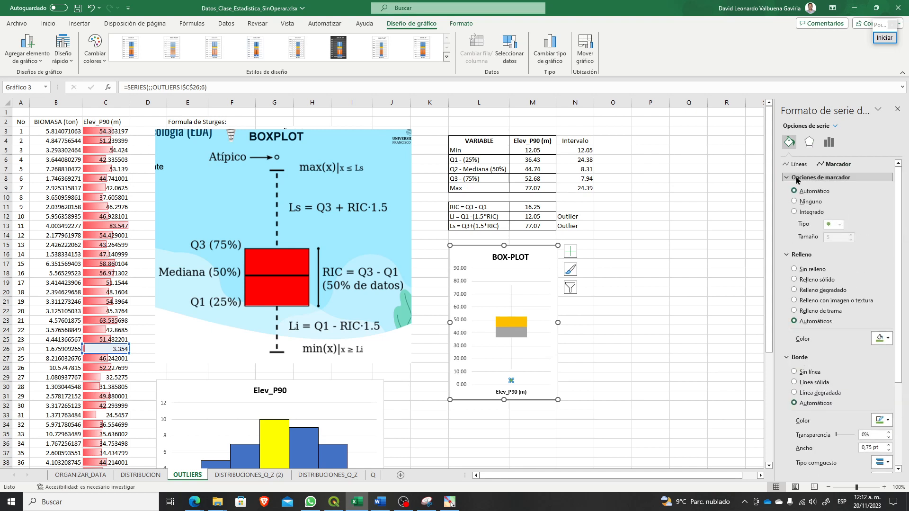
{"action": "left_click", "coordinate": [814, 213]}
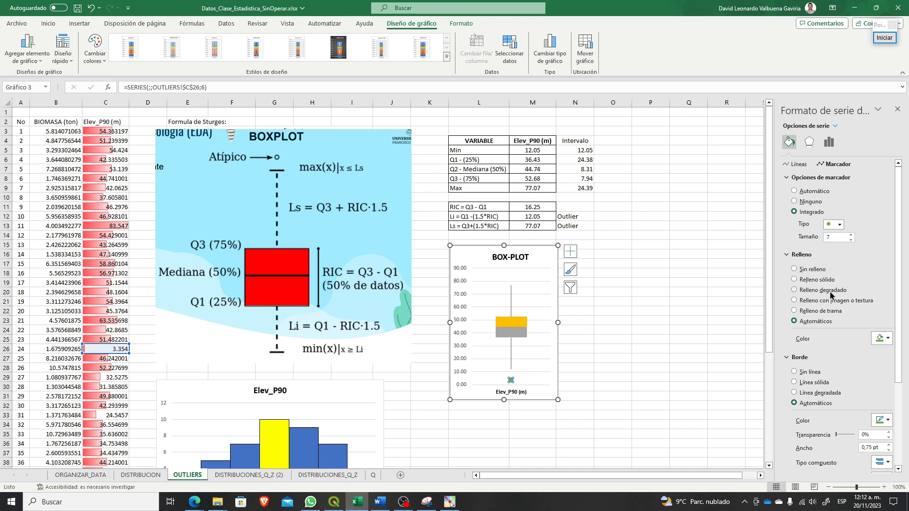
Step: Fill the lower outlier marker with solid light blue and give it a solid black border
{"action": "left_click", "coordinate": [882, 339]}
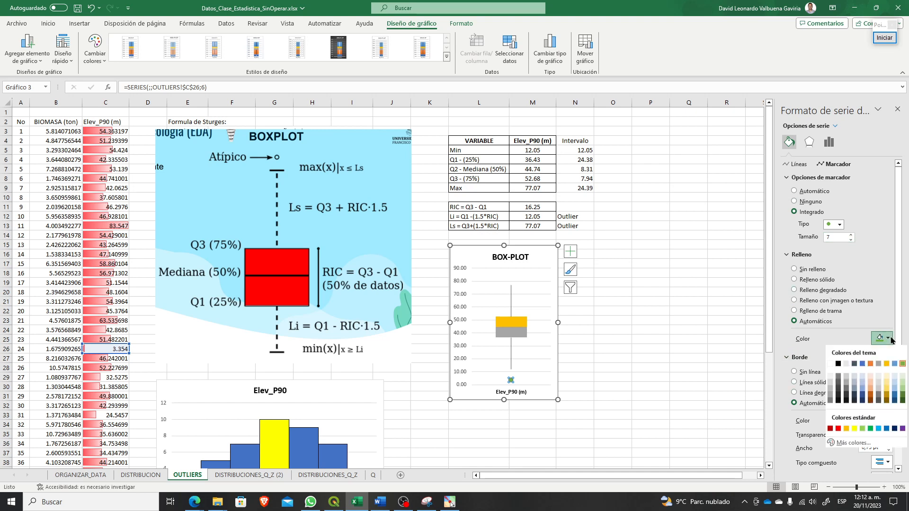
{"action": "left_click", "coordinate": [878, 430]}
{"action": "scroll", "coordinate": [897, 407], "scroll_direction": "down", "scroll_amount": 3}
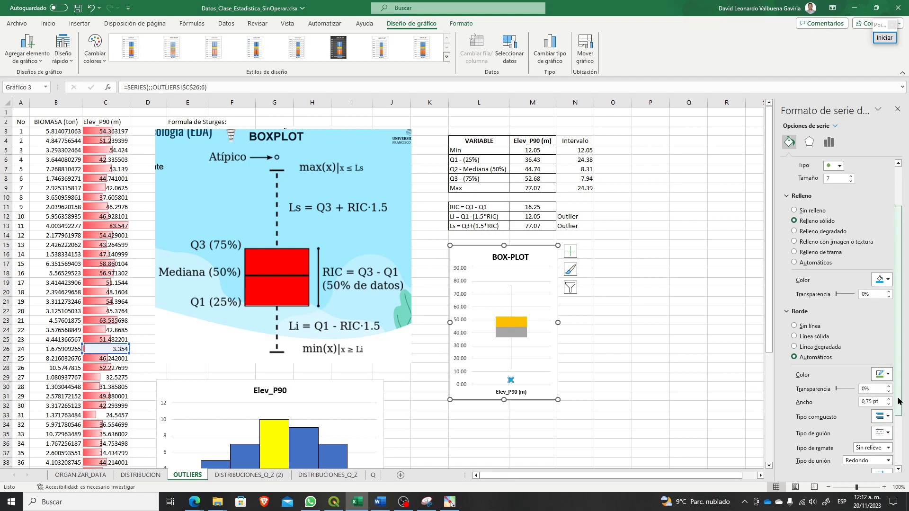
{"action": "left_click", "coordinate": [889, 375]}
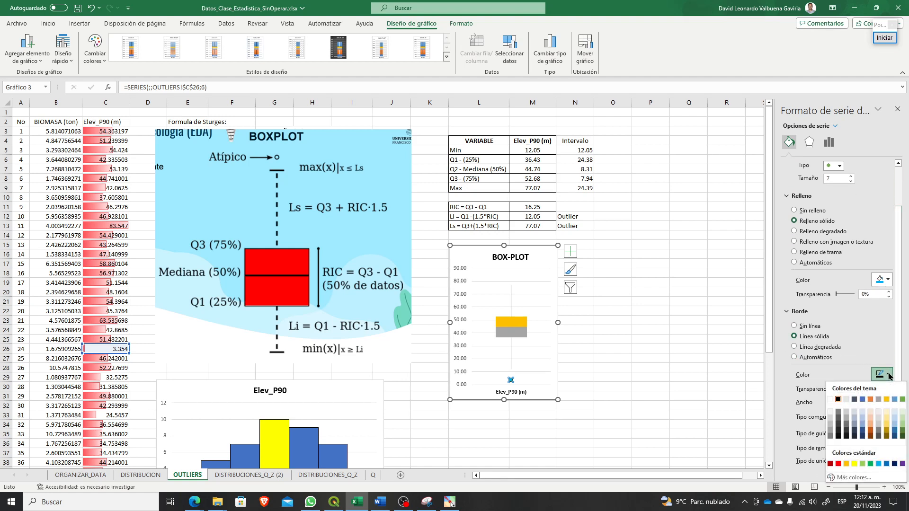
{"action": "left_click", "coordinate": [585, 396]}
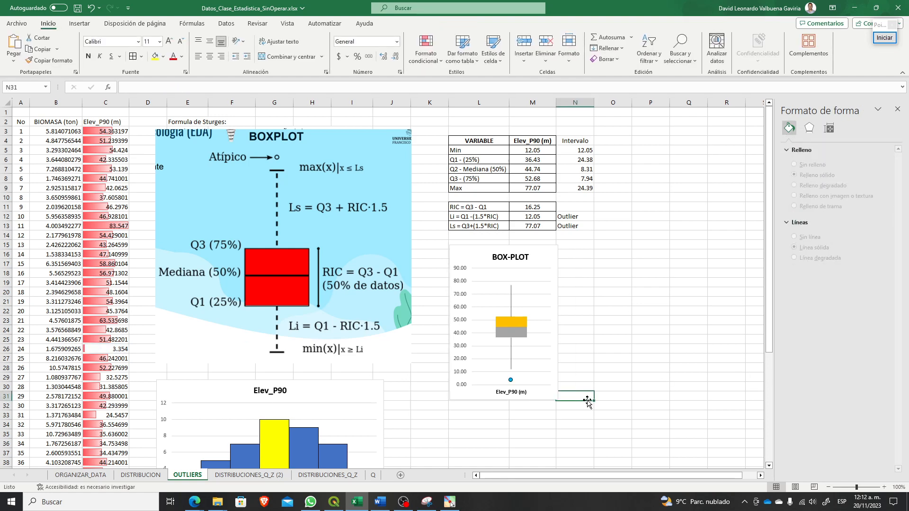
Step: Add a data callout to the lower outlier point and place it above and to the left of the marker
{"action": "left_click", "coordinate": [509, 381]}
{"action": "right_click", "coordinate": [510, 381]}
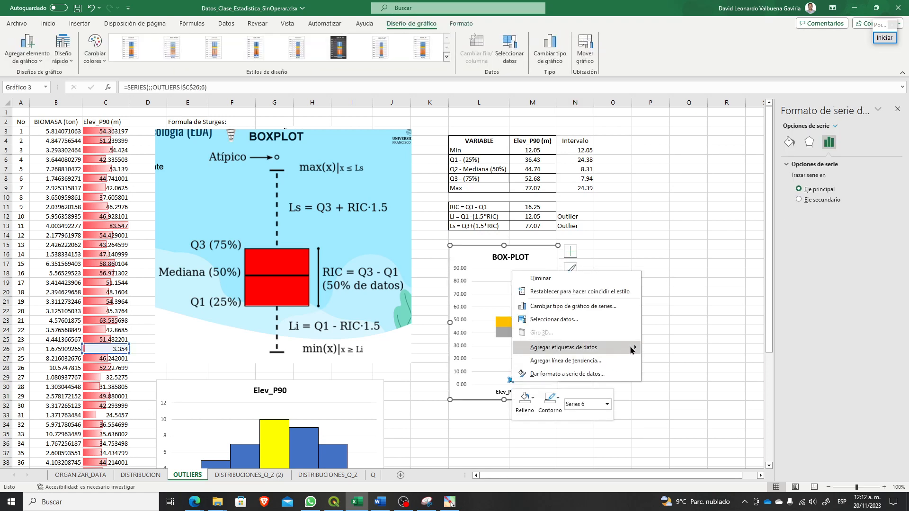
{"action": "mouse_move", "coordinate": [625, 349]}
{"action": "left_click", "coordinate": [684, 362]}
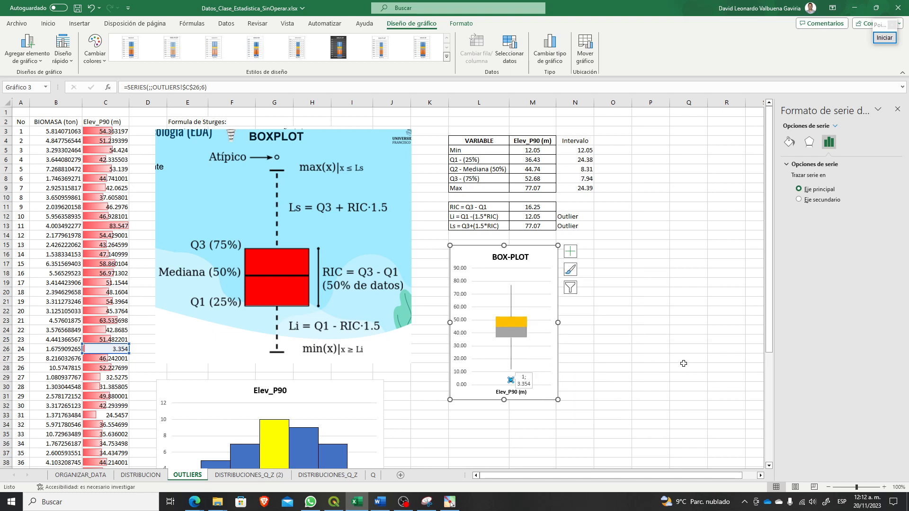
{"action": "left_click", "coordinate": [525, 383]}
{"action": "left_click_drag", "start_coordinate": [525, 383], "coordinate": [483, 372]}
{"action": "left_click", "coordinate": [590, 407]}
{"action": "left_click", "coordinate": [487, 397]}
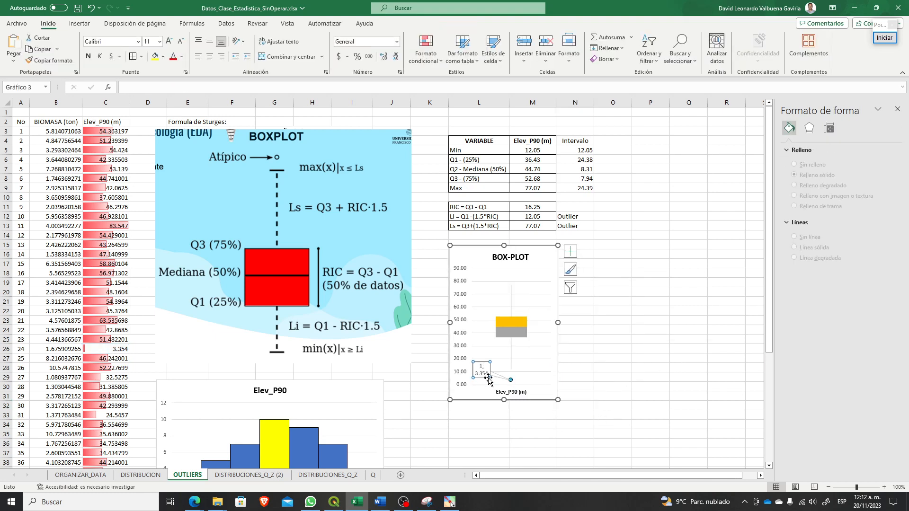
{"action": "left_click", "coordinate": [482, 370]}
{"action": "left_click", "coordinate": [581, 407]}
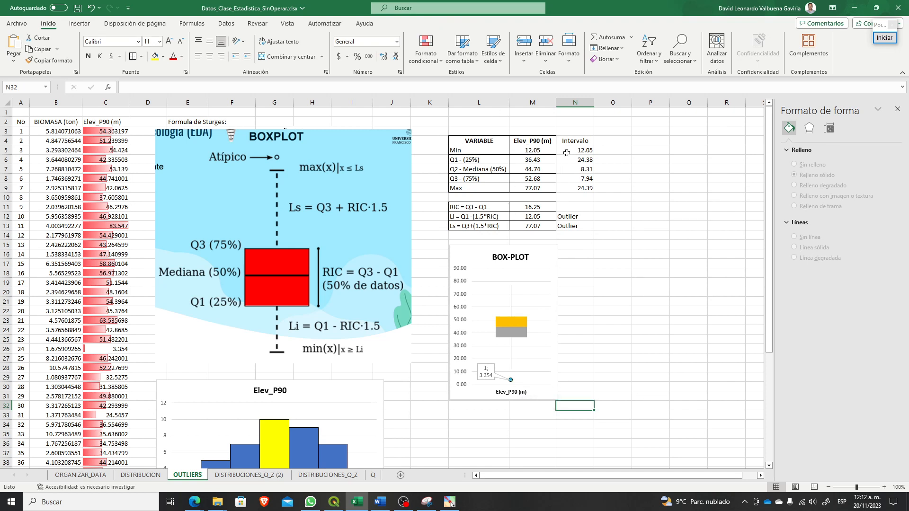
Step: Add a new unnamed series to the BOX-PLOT chart with Y values from cell C13 of the OUTLIERS sheet
{"action": "left_click", "coordinate": [555, 258]}
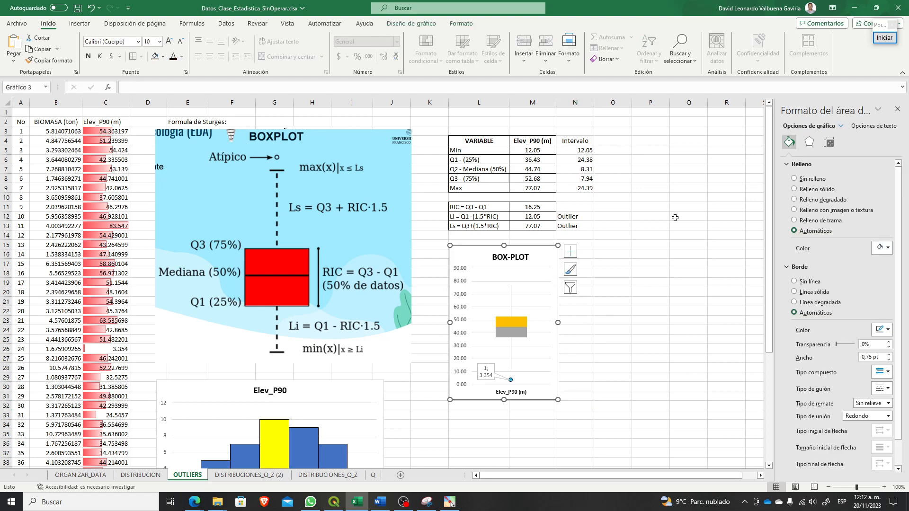
{"action": "left_click", "coordinate": [414, 23]}
{"action": "left_click", "coordinate": [509, 48]}
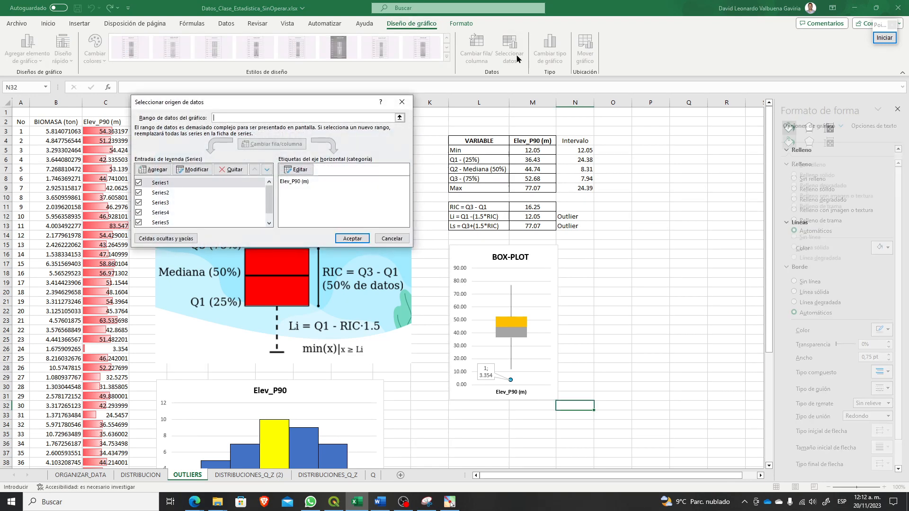
{"action": "left_click", "coordinate": [158, 170]}
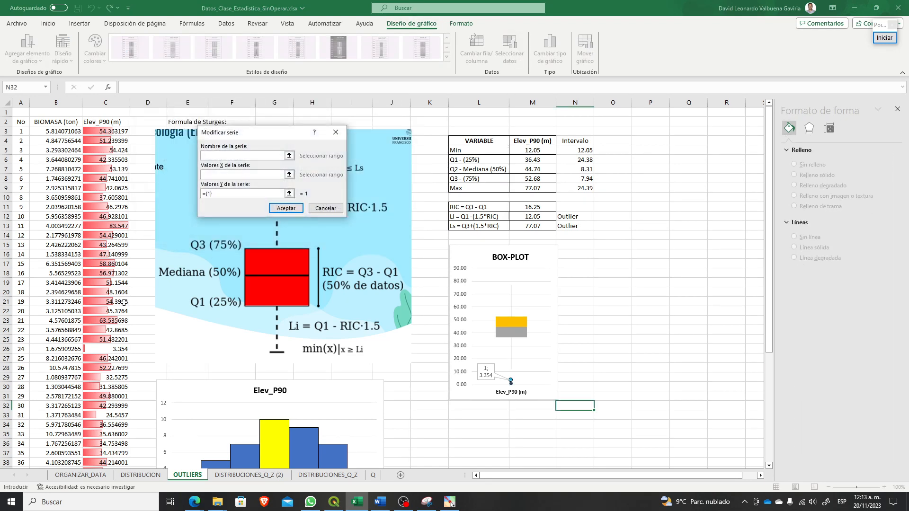
{"action": "left_click", "coordinate": [112, 226]}
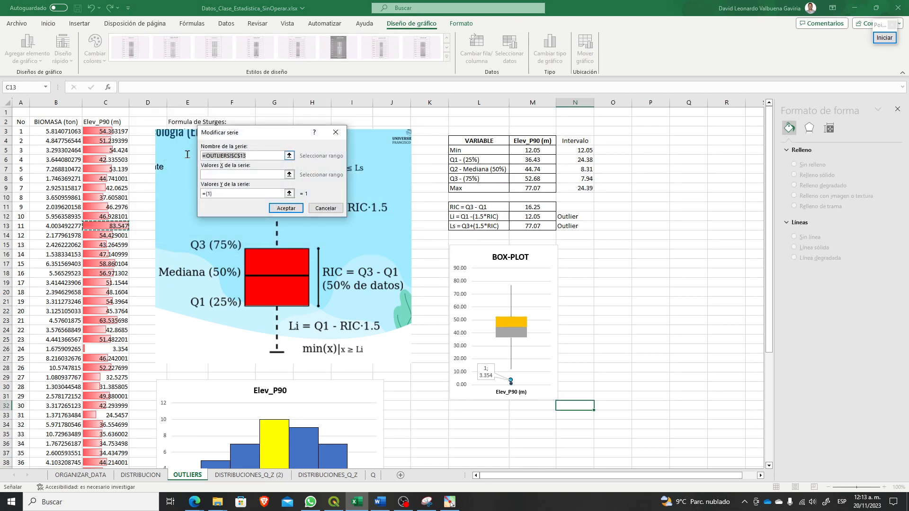
{"action": "key", "text": "BackSpace"}
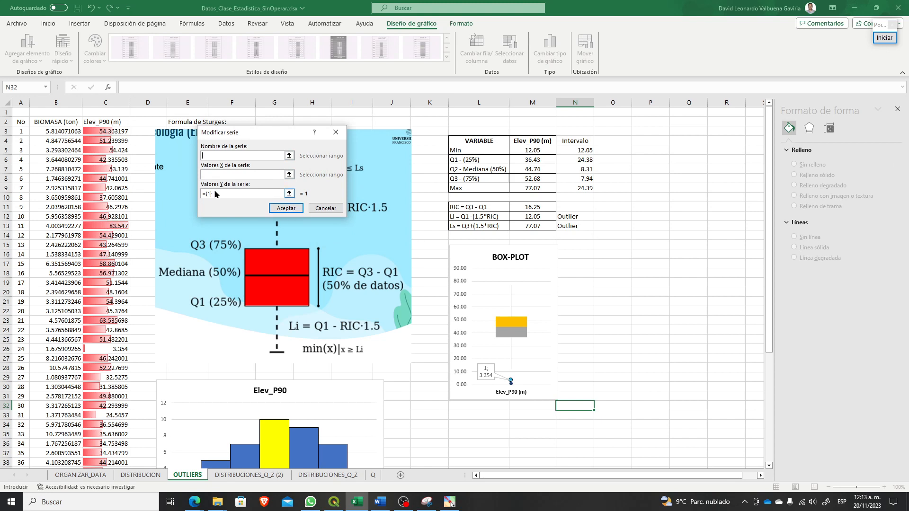
{"action": "left_click_drag", "start_coordinate": [229, 195], "coordinate": [188, 192]}
{"action": "key", "text": "BackSpace"}
{"action": "left_click", "coordinate": [105, 225]}
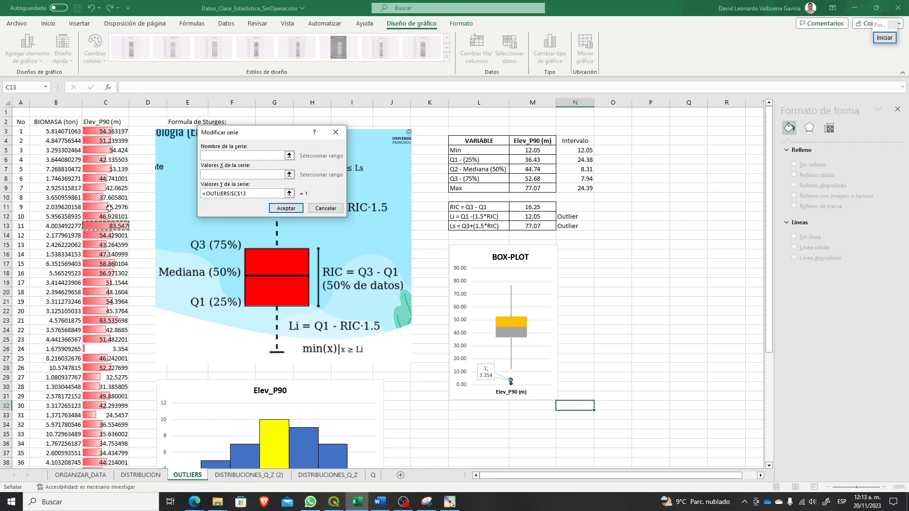
{"action": "left_click", "coordinate": [298, 209]}
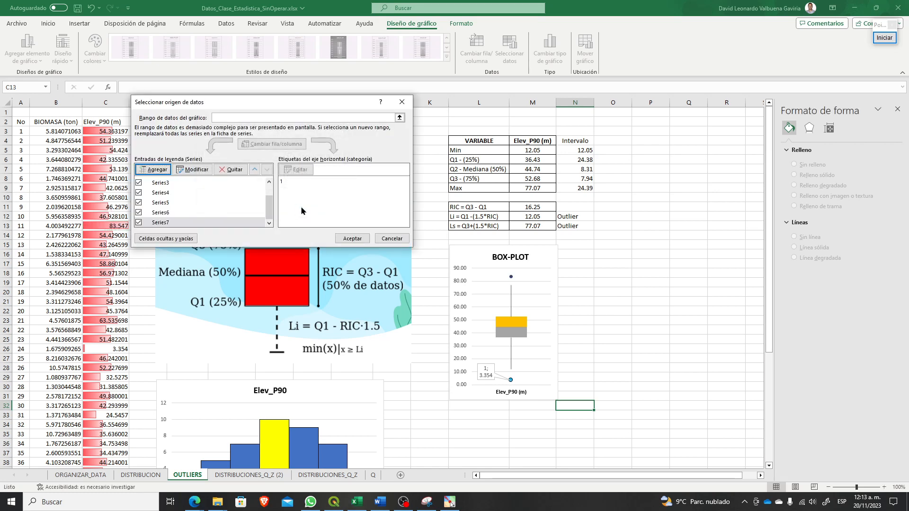
{"action": "left_click", "coordinate": [352, 238]}
Step: Give the upper outlier point in the BOX-PLOT chart a built-in circular marker of size 7
{"action": "left_click", "coordinate": [511, 277]}
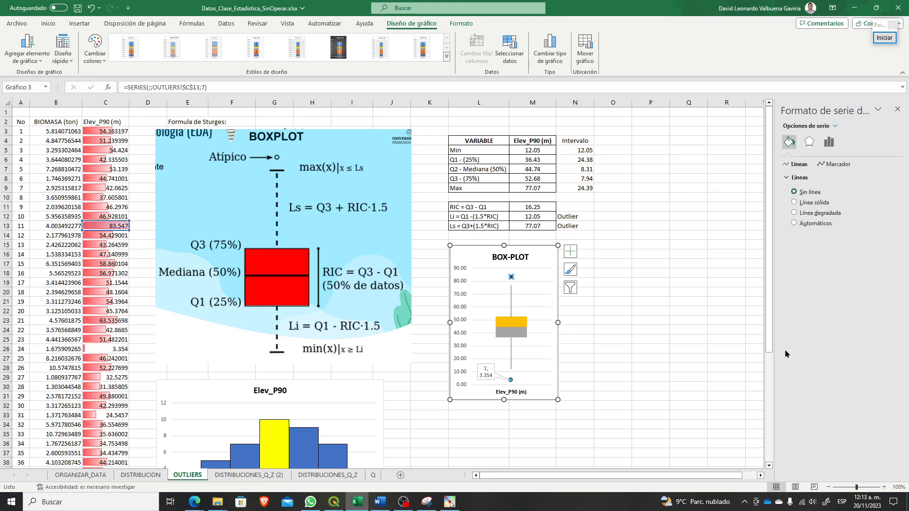
{"action": "left_click", "coordinate": [837, 164]}
{"action": "left_click", "coordinate": [824, 178]}
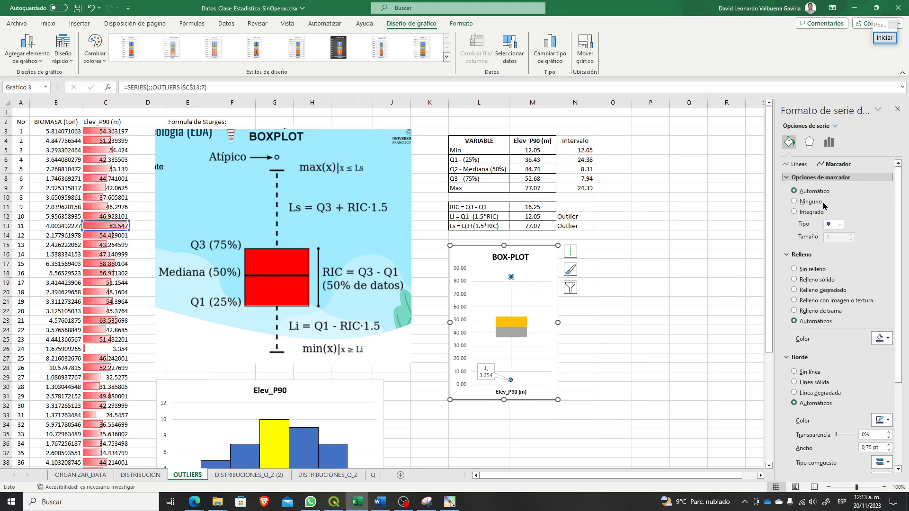
{"action": "left_click", "coordinate": [812, 212]}
{"action": "left_click", "coordinate": [851, 235]}
{"action": "left_click", "coordinate": [851, 234]}
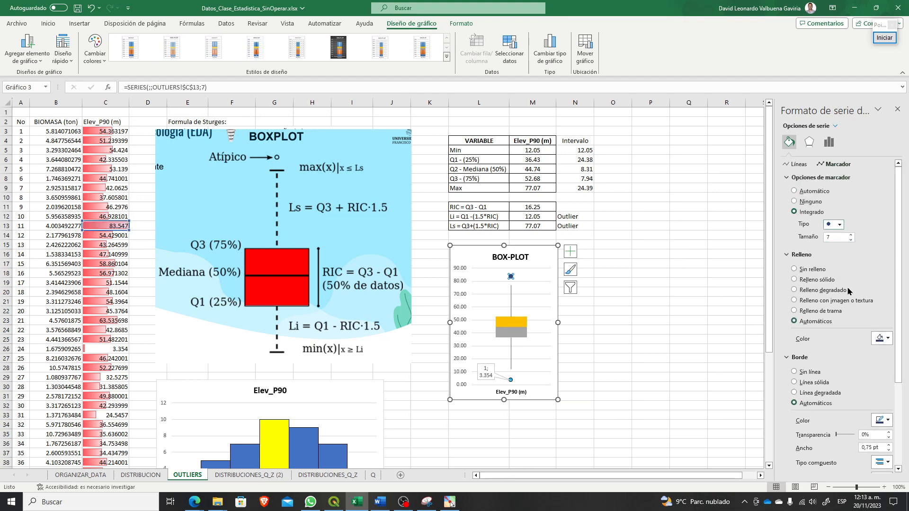
Step: Fill the upper outlier marker with solid red and give it a solid black border
{"action": "left_click_drag", "start_coordinate": [899, 354], "coordinate": [900, 374]}
{"action": "left_click", "coordinate": [882, 309]}
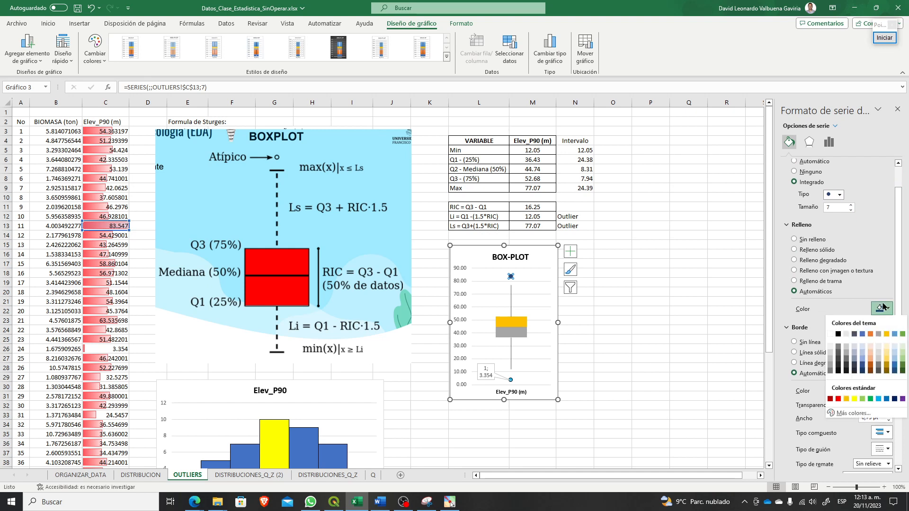
{"action": "left_click", "coordinate": [839, 400]}
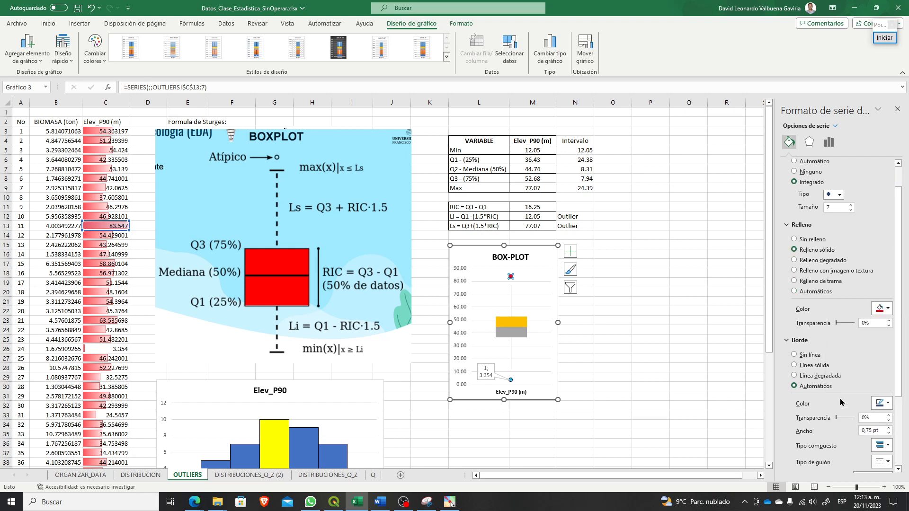
{"action": "left_click", "coordinate": [883, 404]}
{"action": "left_click", "coordinate": [840, 316]}
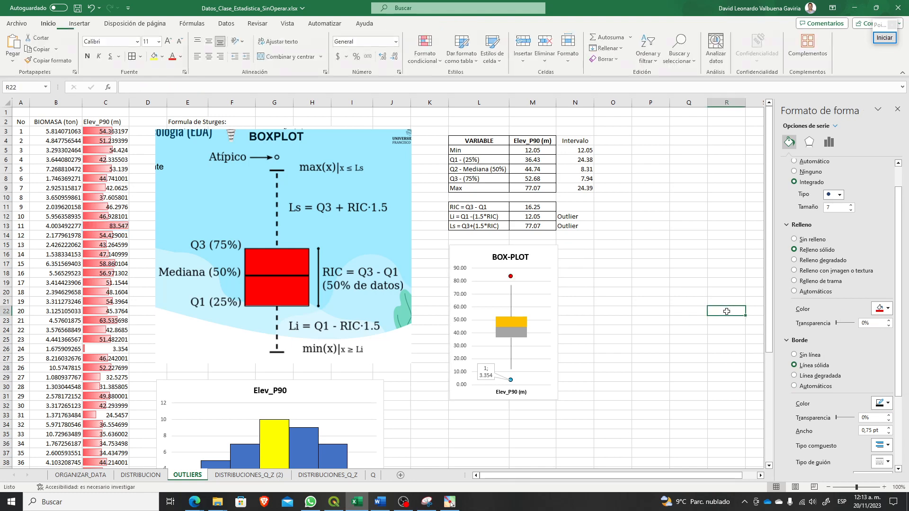
Step: Add a data label to the upper outlier point in the BOX-PLOT chart and place it to the left of the red marker
{"action": "right_click", "coordinate": [514, 280]}
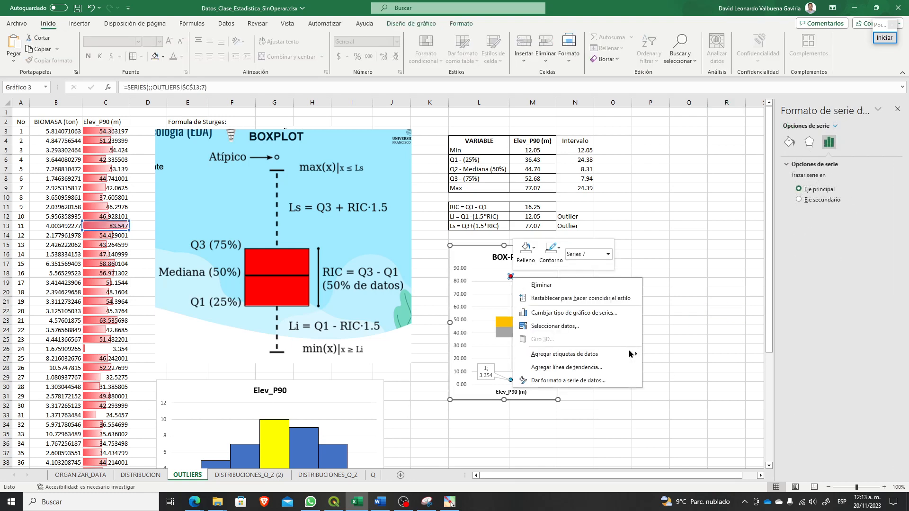
{"action": "left_click", "coordinate": [569, 355]}
{"action": "left_click", "coordinate": [533, 275]}
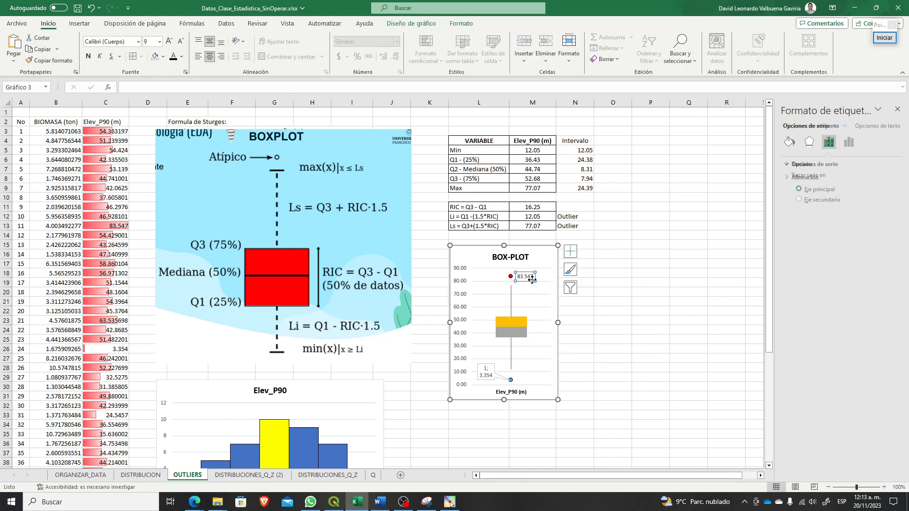
{"action": "left_click_drag", "start_coordinate": [526, 273], "coordinate": [497, 273]}
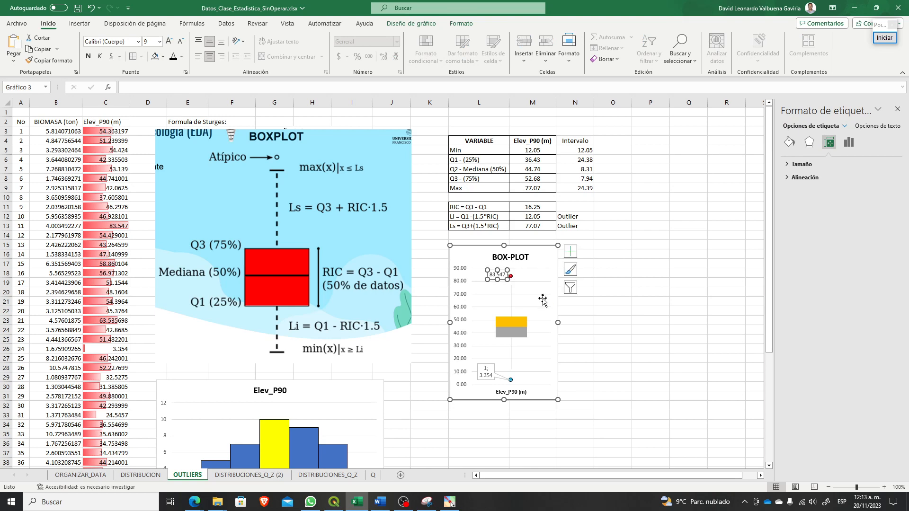
{"action": "left_click", "coordinate": [613, 320]}
{"action": "left_click", "coordinate": [498, 275]}
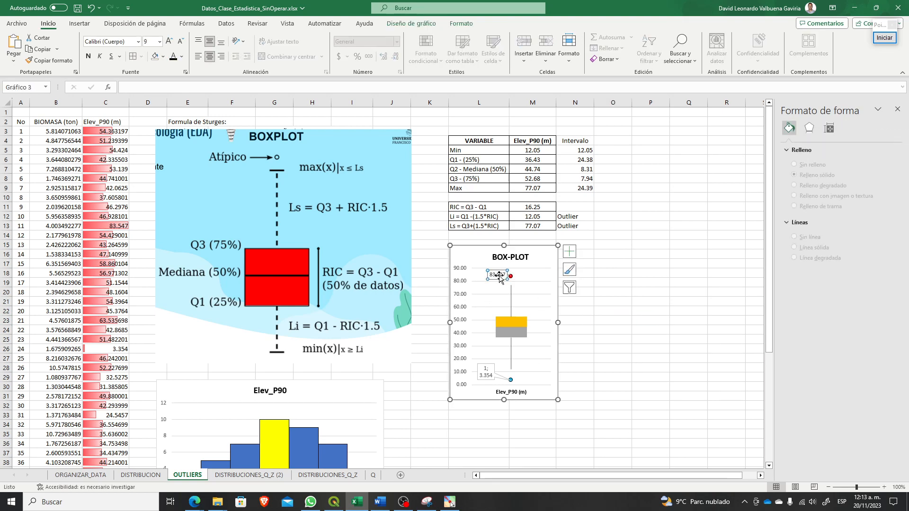
{"action": "left_click_drag", "start_coordinate": [498, 270], "coordinate": [489, 270]}
{"action": "left_click", "coordinate": [612, 359]}
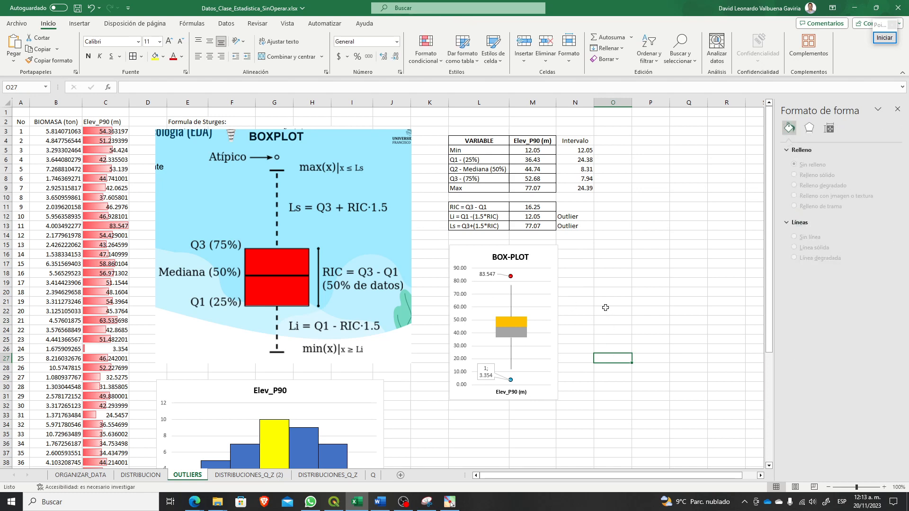
Step: Compare the BOX-PLOT chart with the Elev_P90 histogram below and review the Li and Ls limit rows in the table
{"action": "left_click", "coordinate": [588, 291]}
{"action": "scroll", "coordinate": [584, 274], "scroll_direction": "down", "scroll_amount": 3}
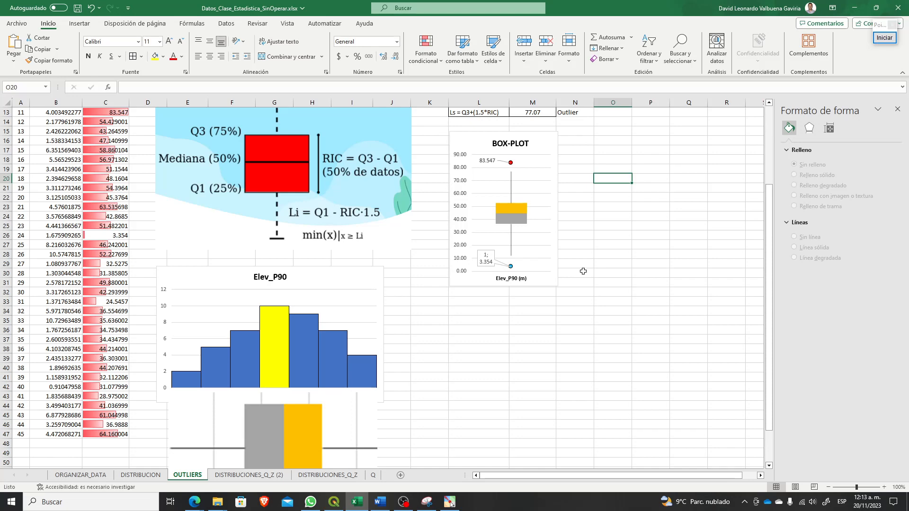
{"action": "scroll", "coordinate": [583, 271], "scroll_direction": "down", "scroll_amount": 7}
{"action": "scroll", "coordinate": [583, 273], "scroll_direction": "up", "scroll_amount": 9}
{"action": "scroll", "coordinate": [584, 277], "scroll_direction": "down", "scroll_amount": 3}
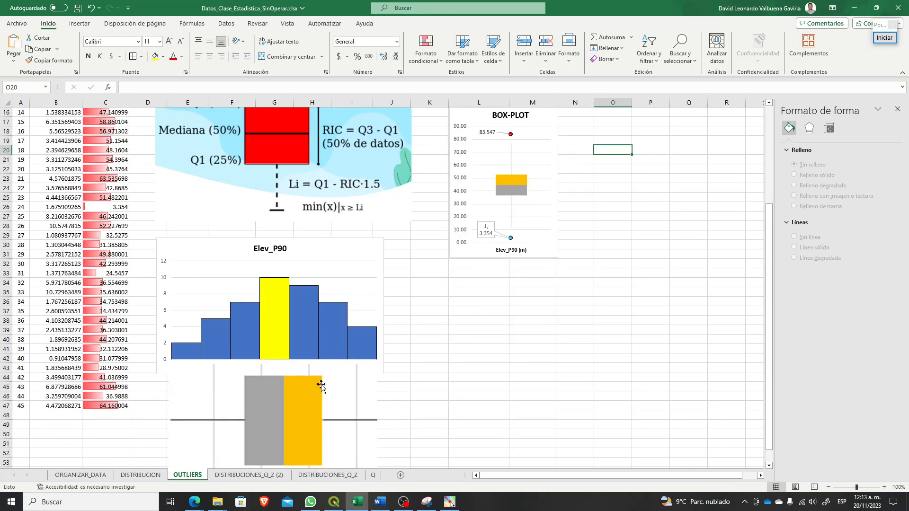
{"action": "scroll", "coordinate": [521, 383], "scroll_direction": "up", "scroll_amount": 5}
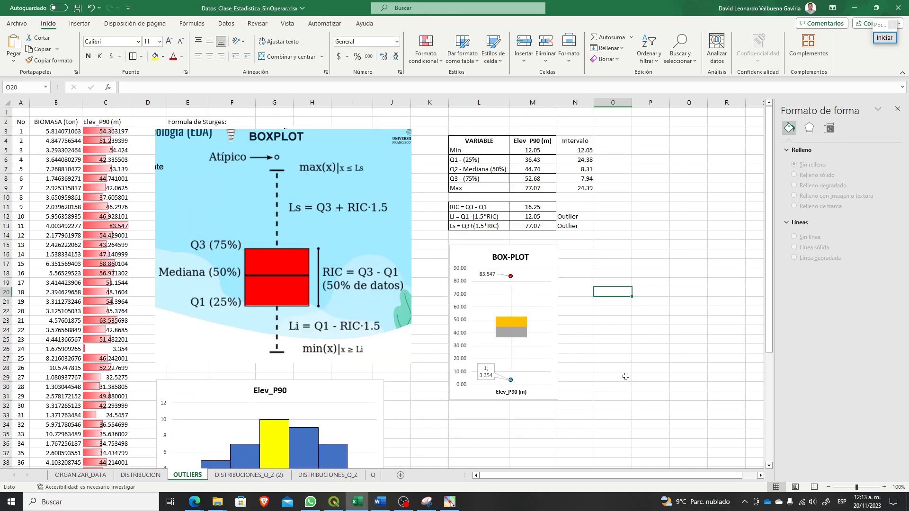
{"action": "left_click_drag", "start_coordinate": [490, 217], "coordinate": [488, 227]}
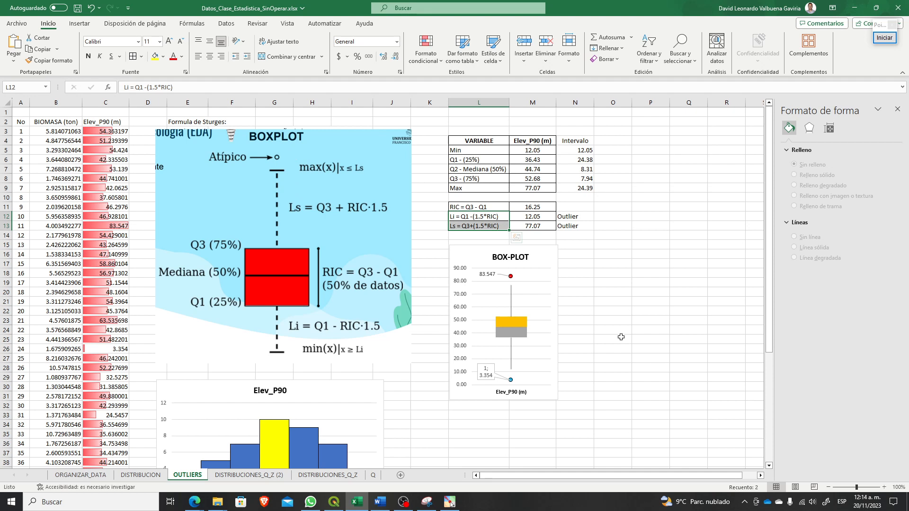
{"action": "left_click", "coordinate": [598, 402]}
Step: Fill the record number cells of the two outliers, 11 in A13 and 24 in A26, with yellow
{"action": "left_click", "coordinate": [112, 226]}
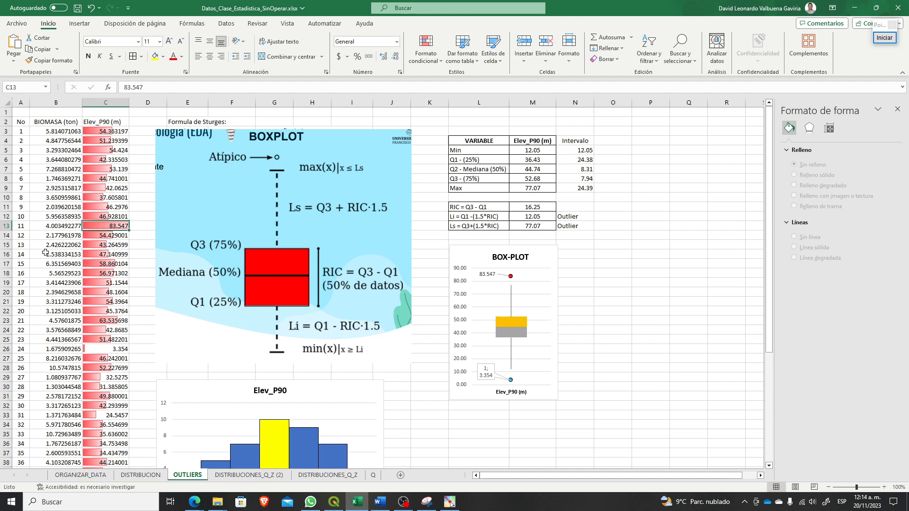
{"action": "left_click", "coordinate": [21, 226]}
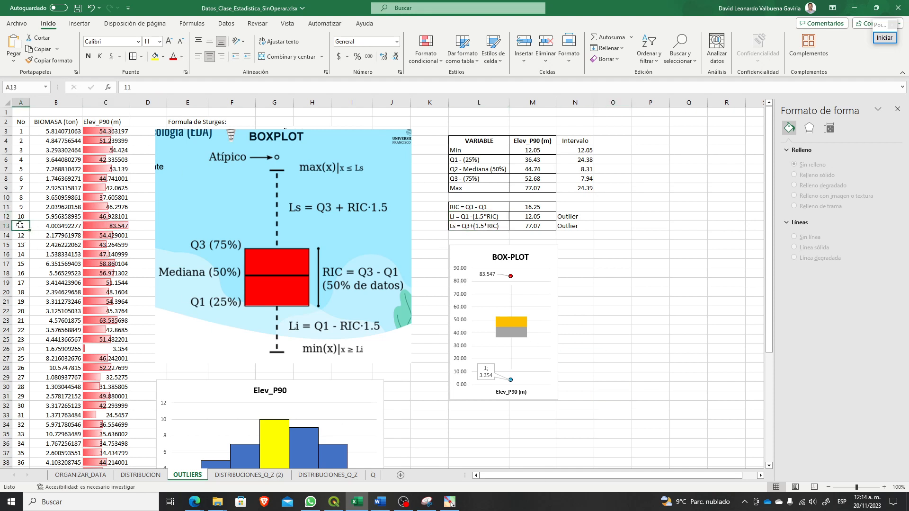
{"action": "left_click", "coordinate": [156, 56]}
{"action": "left_click", "coordinate": [19, 350]}
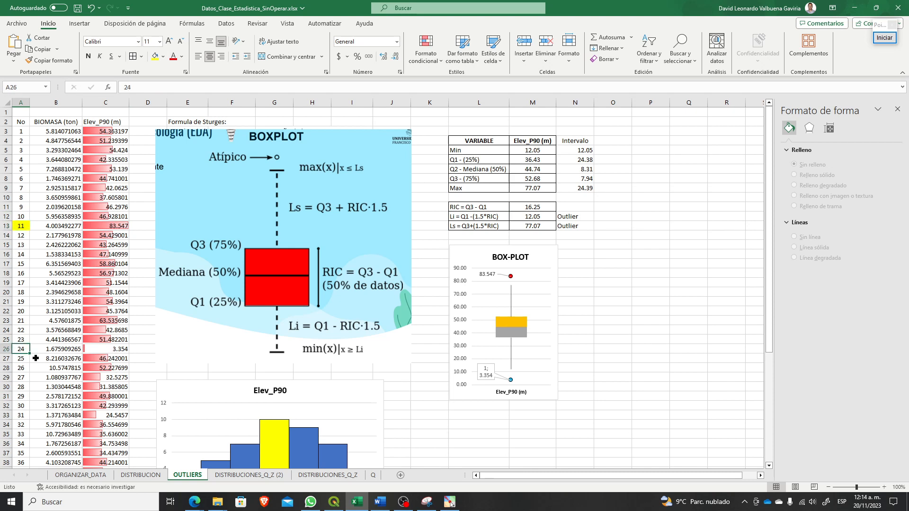
{"action": "left_click", "coordinate": [155, 57]}
{"action": "left_click_drag", "start_coordinate": [553, 416], "coordinate": [560, 419]}
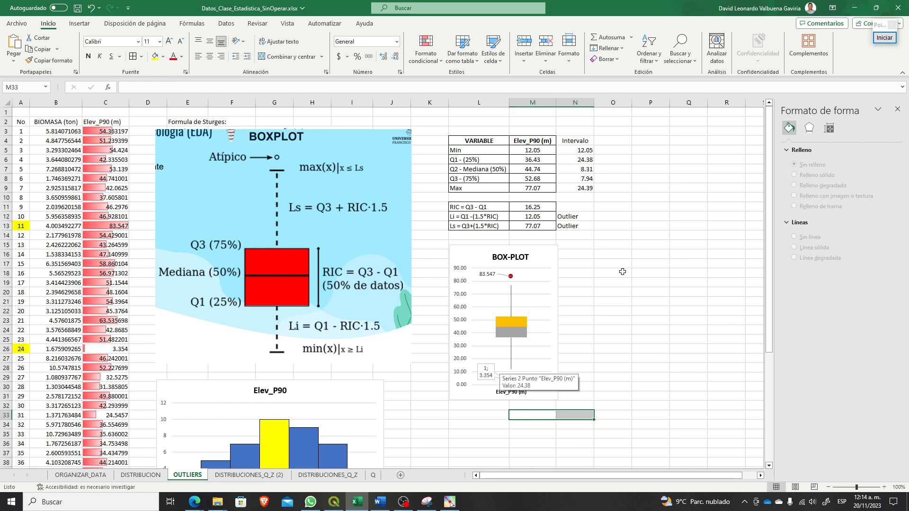
Step: Switch to the QGIS map, start the screen annotation tool, and draw red circles around sample points 11 and 24
{"action": "left_click", "coordinate": [855, 8]}
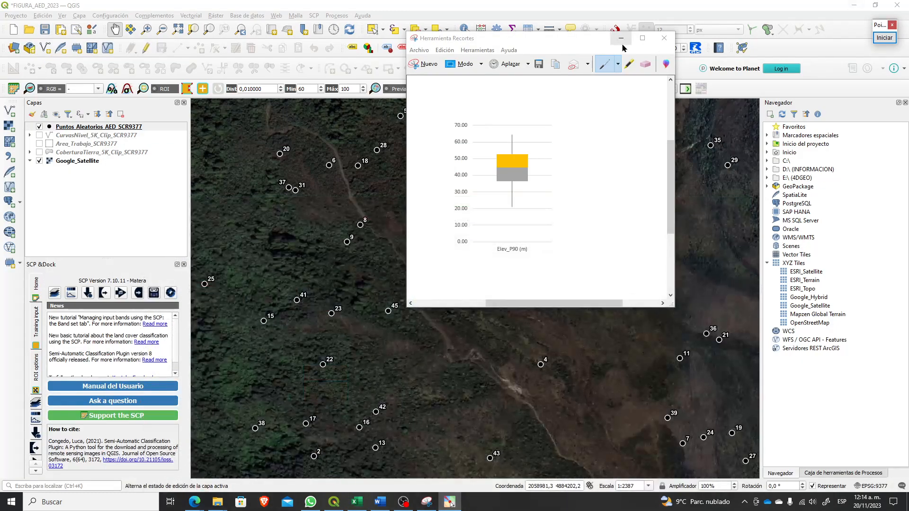
{"action": "left_click", "coordinate": [885, 38]}
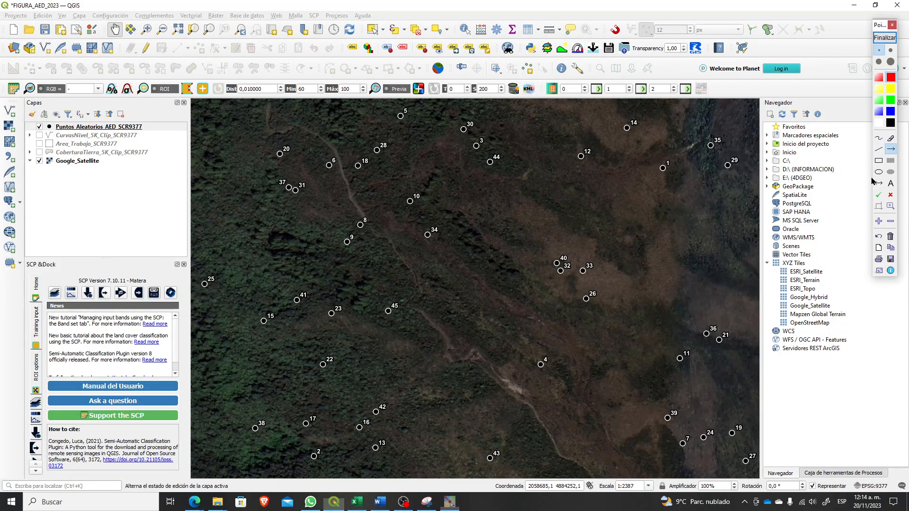
{"action": "left_click", "coordinate": [879, 172]}
{"action": "left_click_drag", "start_coordinate": [670, 344], "coordinate": [698, 374]}
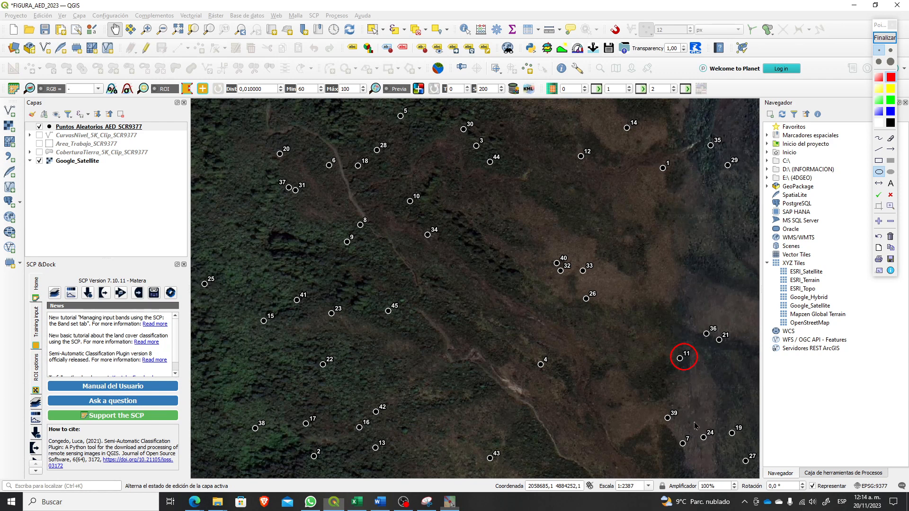
{"action": "left_click_drag", "start_coordinate": [695, 421], "coordinate": [720, 448]}
Step: Draw a winding red freehand boundary along the forest edge, plus yellow arrows toward the forest and toward point 11
{"action": "left_click", "coordinate": [878, 138]}
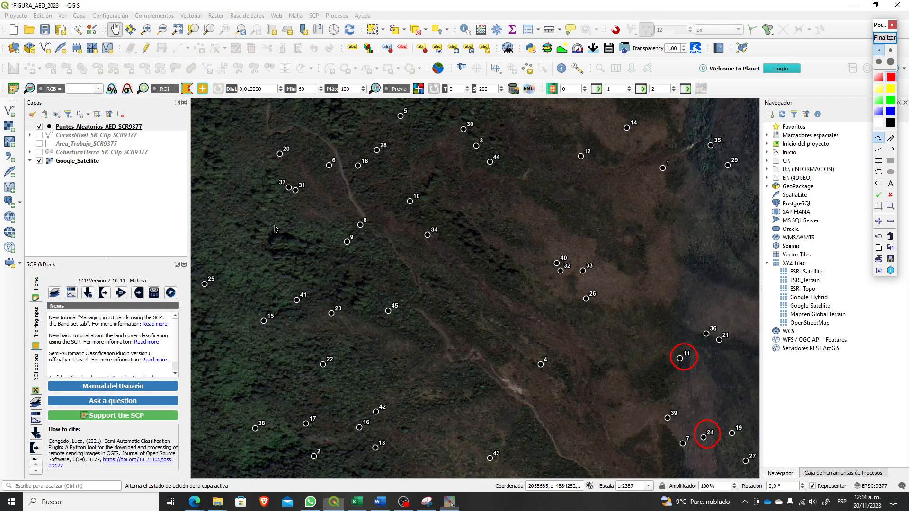
{"action": "mouse_move", "coordinate": [395, 469]}
{"action": "left_mouse_down"}
{"action": "mouse_move", "coordinate": [403, 378]}
{"action": "mouse_move", "coordinate": [330, 332]}
{"action": "mouse_move", "coordinate": [347, 305]}
{"action": "mouse_move", "coordinate": [367, 310]}
{"action": "mouse_move", "coordinate": [387, 285]}
{"action": "mouse_move", "coordinate": [315, 228]}
{"action": "mouse_move", "coordinate": [303, 190]}
{"action": "mouse_move", "coordinate": [373, 205]}
{"action": "mouse_move", "coordinate": [408, 239]}
{"action": "mouse_move", "coordinate": [444, 230]}
{"action": "mouse_move", "coordinate": [422, 171]}
{"action": "mouse_move", "coordinate": [444, 160]}
{"action": "mouse_move", "coordinate": [505, 173]}
{"action": "mouse_move", "coordinate": [520, 156]}
{"action": "mouse_move", "coordinate": [512, 110]}
{"action": "mouse_move", "coordinate": [529, 78]}
{"action": "left_mouse_up"}
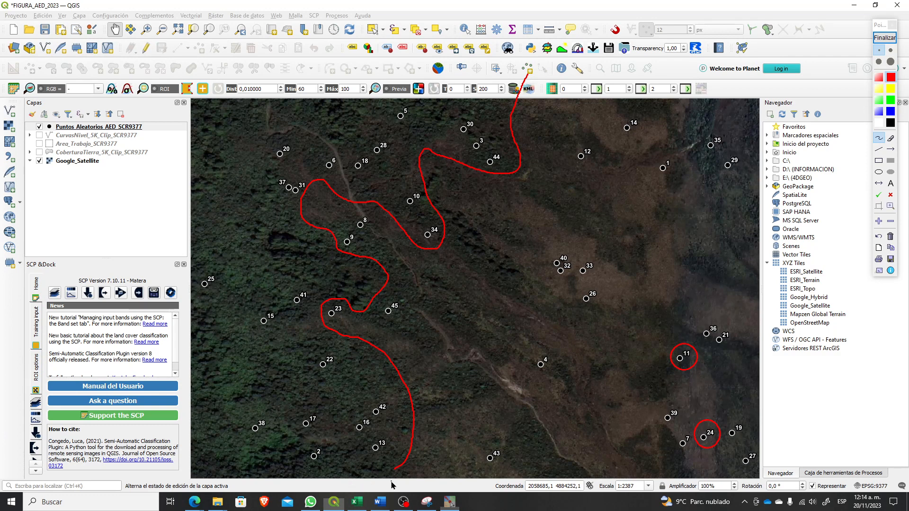
{"action": "left_click_drag", "start_coordinate": [391, 481], "coordinate": [399, 468]}
{"action": "left_click", "coordinate": [891, 90]}
{"action": "mouse_move", "coordinate": [618, 237]}
{"action": "left_mouse_down"}
{"action": "mouse_move", "coordinate": [655, 294]}
{"action": "mouse_move", "coordinate": [671, 262]}
{"action": "left_mouse_up"}
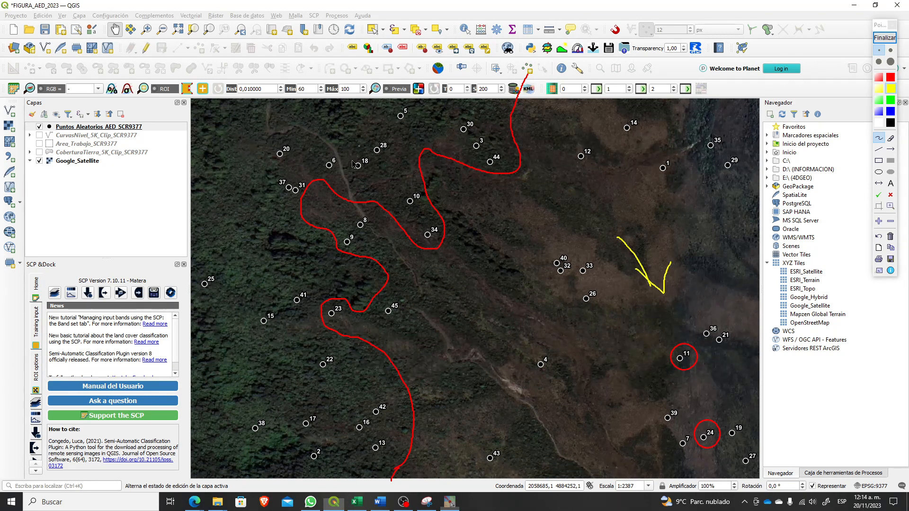
{"action": "mouse_move", "coordinate": [304, 280]}
{"action": "left_mouse_down"}
{"action": "mouse_move", "coordinate": [238, 228]}
{"action": "mouse_move", "coordinate": [237, 217]}
{"action": "mouse_move", "coordinate": [269, 232]}
{"action": "left_mouse_up"}
Step: Place the yellow text EXTREMO on the map just above the arrow that leads to point 11
{"action": "left_click", "coordinate": [891, 183]}
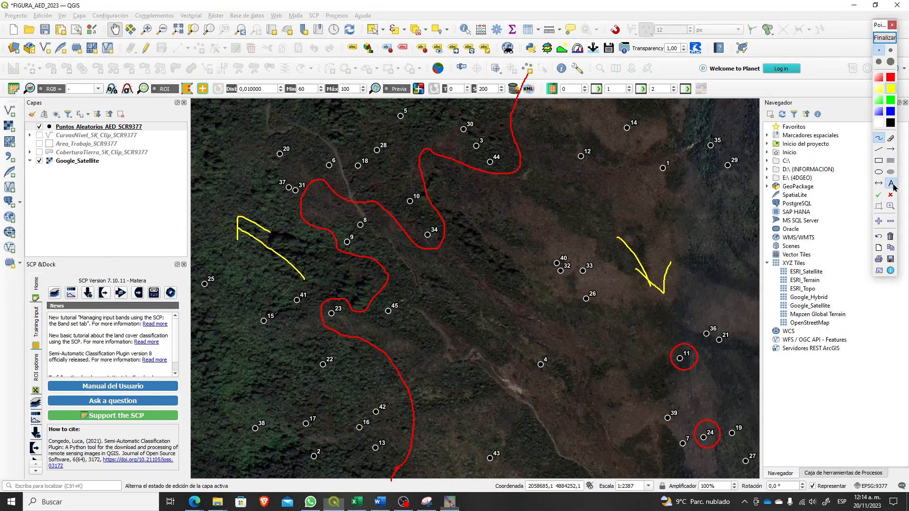
{"action": "type", "text": "E"}
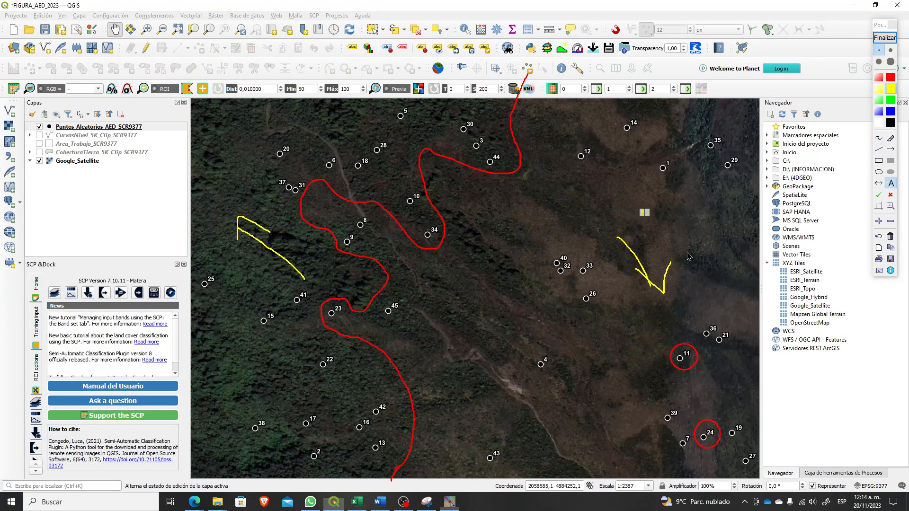
{"action": "type", "text": "XTREMO"}
{"action": "left_click", "coordinate": [688, 253]}
Step: Outline the areas around points 11 and 24 in yellow freehand, with arrows marked (+) for point 11 and (-) for point 24
{"action": "left_click", "coordinate": [879, 138]}
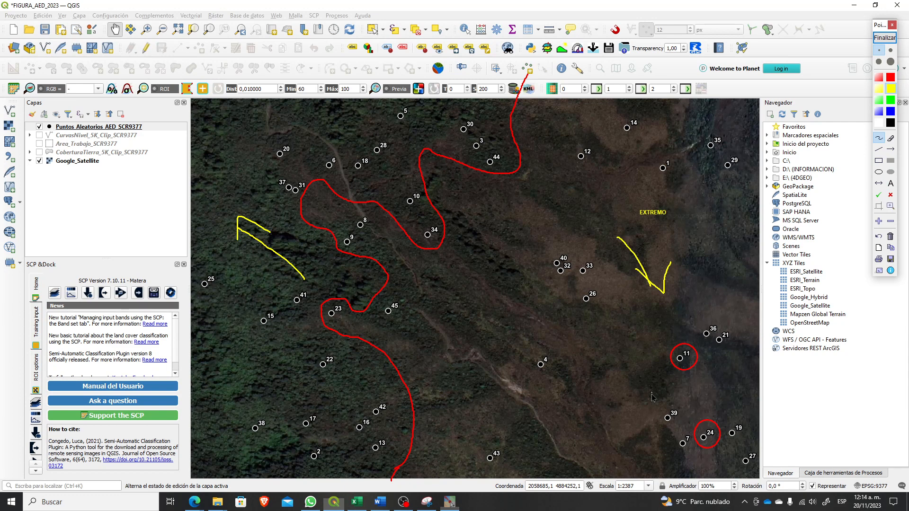
{"action": "mouse_move", "coordinate": [651, 314]}
{"action": "left_mouse_down"}
{"action": "mouse_move", "coordinate": [671, 353]}
{"action": "mouse_move", "coordinate": [637, 374]}
{"action": "mouse_move", "coordinate": [653, 400]}
{"action": "mouse_move", "coordinate": [704, 360]}
{"action": "mouse_move", "coordinate": [745, 345]}
{"action": "mouse_move", "coordinate": [680, 329]}
{"action": "mouse_move", "coordinate": [690, 304]}
{"action": "mouse_move", "coordinate": [650, 323]}
{"action": "left_mouse_up"}
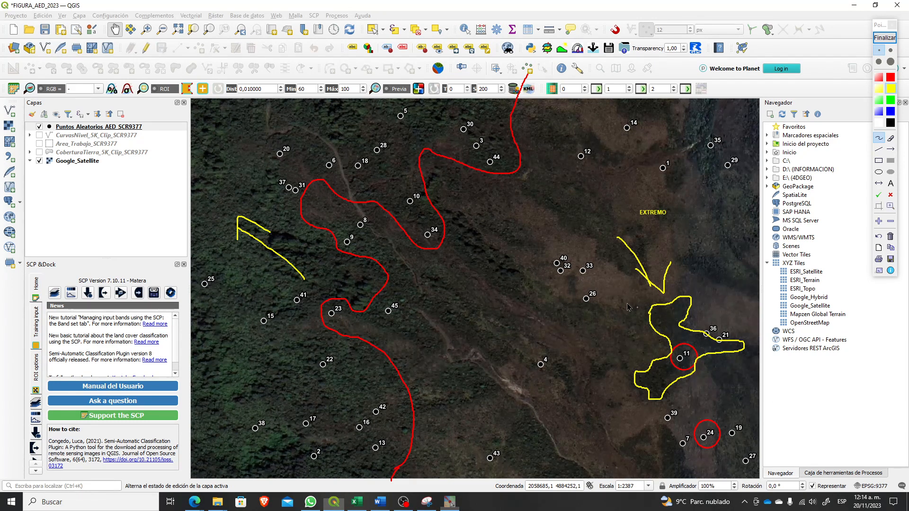
{"action": "left_click_drag", "start_coordinate": [628, 340], "coordinate": [678, 353]}
{"action": "mouse_move", "coordinate": [671, 427]}
{"action": "left_mouse_down"}
{"action": "mouse_move", "coordinate": [695, 470]}
{"action": "mouse_move", "coordinate": [714, 465]}
{"action": "mouse_move", "coordinate": [726, 393]}
{"action": "mouse_move", "coordinate": [699, 385]}
{"action": "mouse_move", "coordinate": [662, 413]}
{"action": "mouse_move", "coordinate": [712, 426]}
{"action": "mouse_move", "coordinate": [714, 442]}
{"action": "mouse_move", "coordinate": [741, 451]}
{"action": "left_mouse_up"}
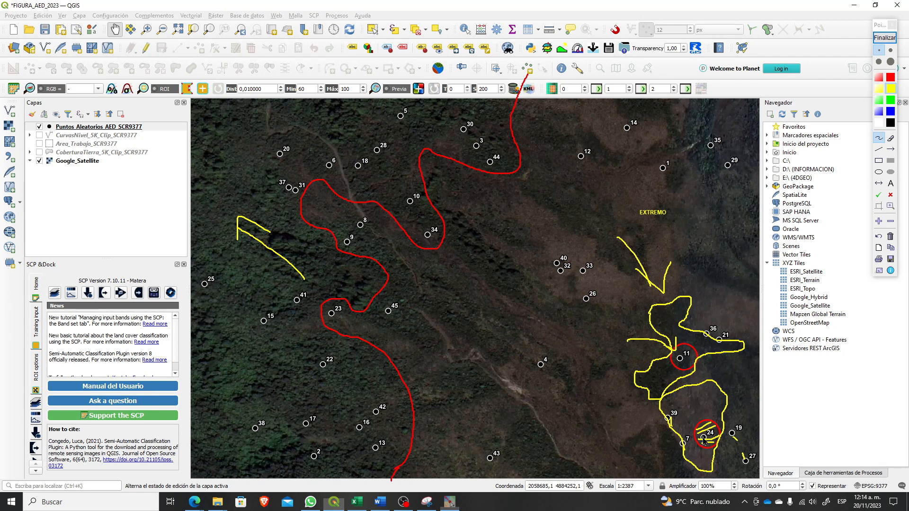
{"action": "mouse_move", "coordinate": [704, 443]}
{"action": "left_mouse_down"}
{"action": "mouse_move", "coordinate": [664, 453]}
{"action": "mouse_move", "coordinate": [674, 459]}
{"action": "left_mouse_up"}
{"action": "mouse_move", "coordinate": [620, 440]}
{"action": "left_mouse_down"}
{"action": "mouse_move", "coordinate": [617, 462]}
{"action": "mouse_move", "coordinate": [634, 455]}
{"action": "mouse_move", "coordinate": [649, 464]}
{"action": "left_mouse_up"}
{"action": "left_click_drag", "start_coordinate": [595, 325], "coordinate": [594, 349]}
{"action": "mouse_move", "coordinate": [598, 329]}
{"action": "left_mouse_down"}
{"action": "mouse_move", "coordinate": [597, 345]}
{"action": "mouse_move", "coordinate": [615, 346]}
{"action": "left_mouse_up"}
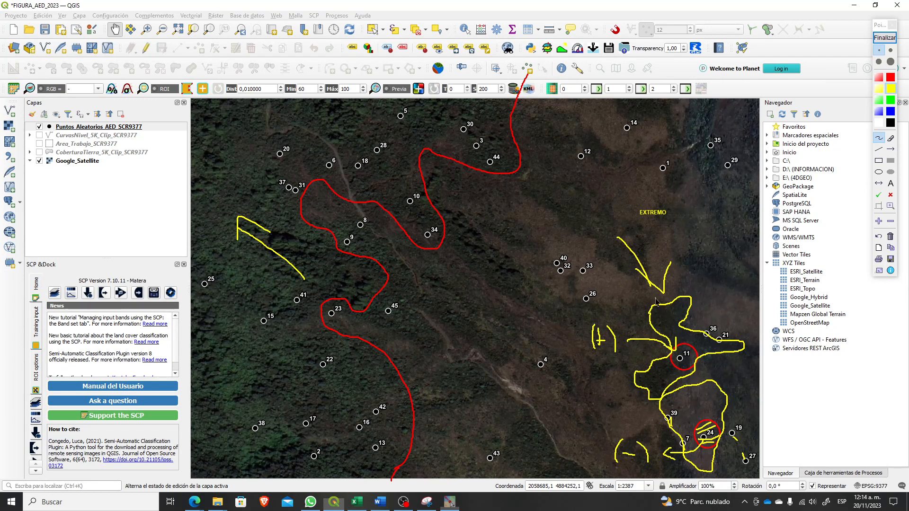
Step: End the screen annotation session and return to the OUTLIERS sheet in Excel
{"action": "left_click", "coordinate": [893, 42]}
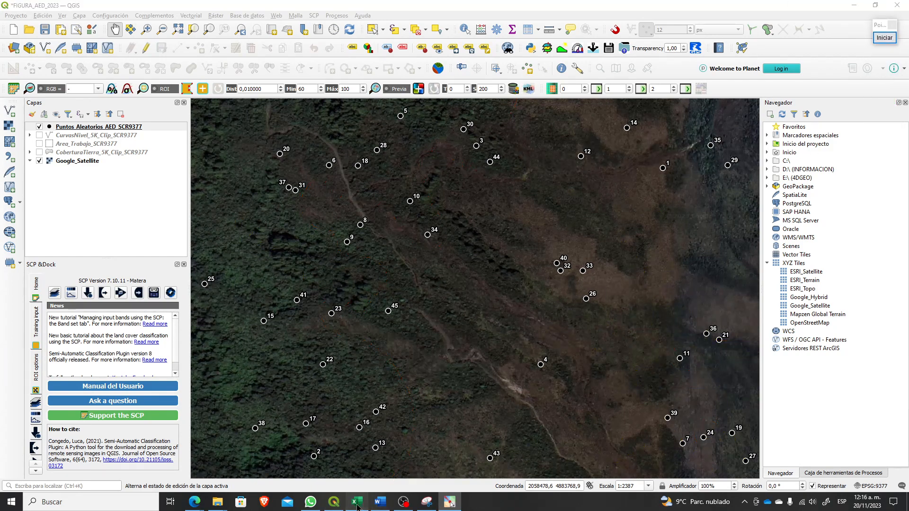
{"action": "left_click", "coordinate": [357, 502]}
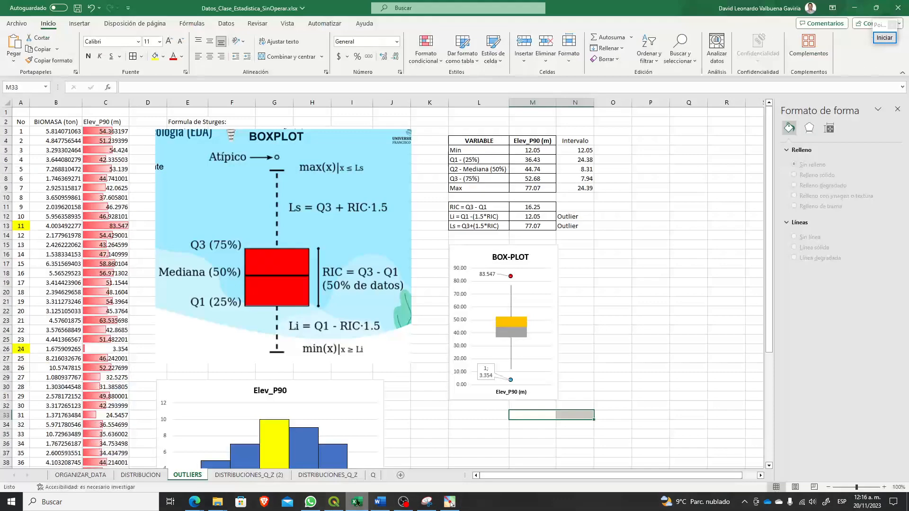
{"action": "left_click", "coordinate": [552, 319]}
{"action": "left_click", "coordinate": [650, 274]}
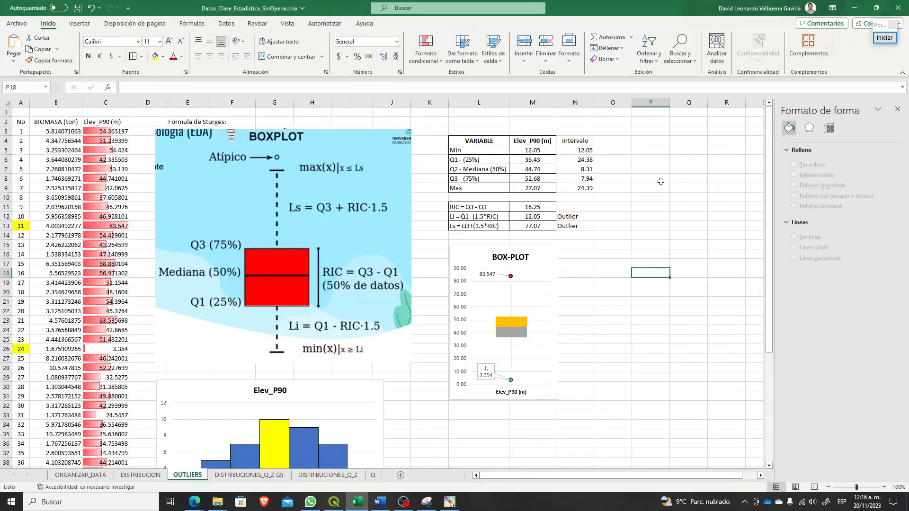
{"action": "left_click", "coordinate": [858, 8]}
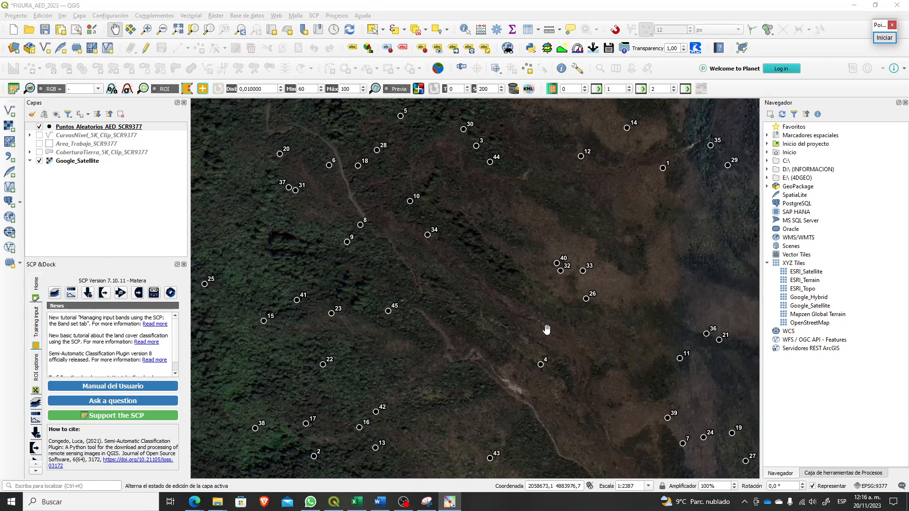
{"action": "left_click", "coordinate": [380, 502]}
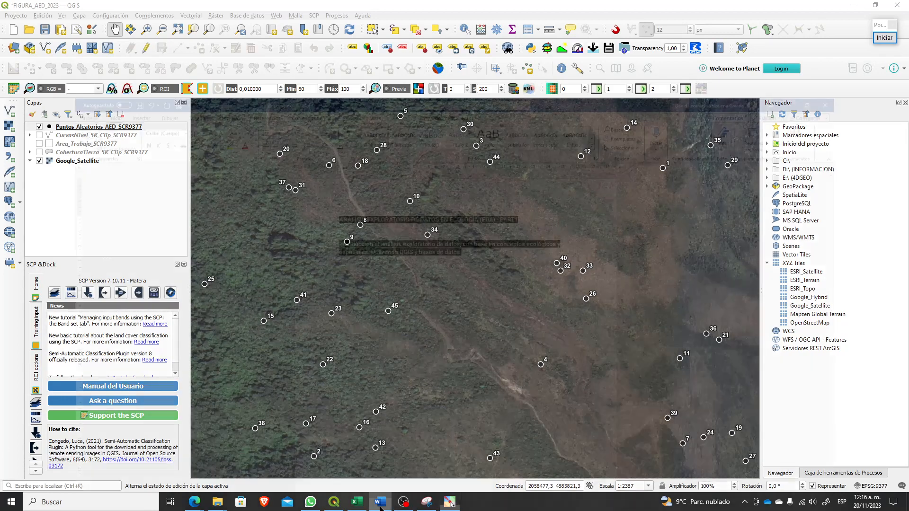
{"action": "left_click", "coordinate": [361, 508]}
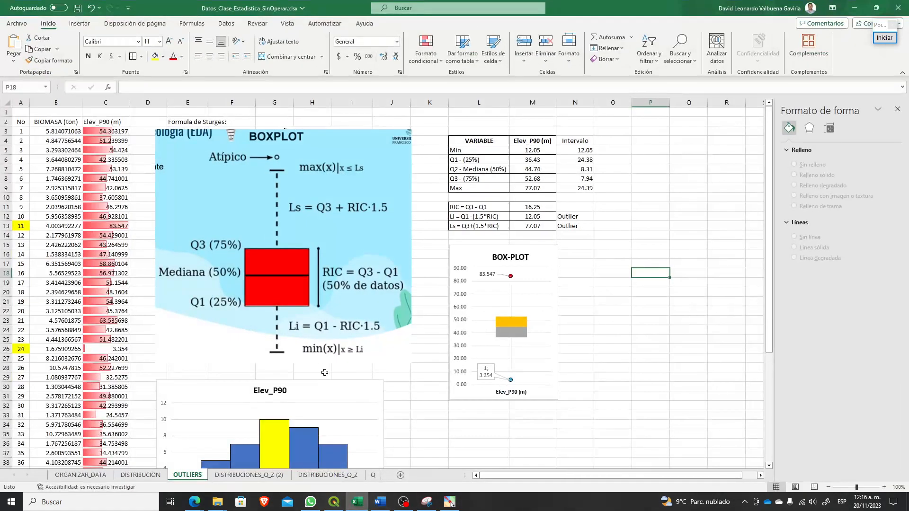
Step: Review the charts on the OUTLIERS sheet and switch to the Datos Atípicos - Outliers slide of the PDF in Edge
{"action": "left_click", "coordinate": [429, 406]}
{"action": "scroll", "coordinate": [374, 407], "scroll_direction": "down", "scroll_amount": 2}
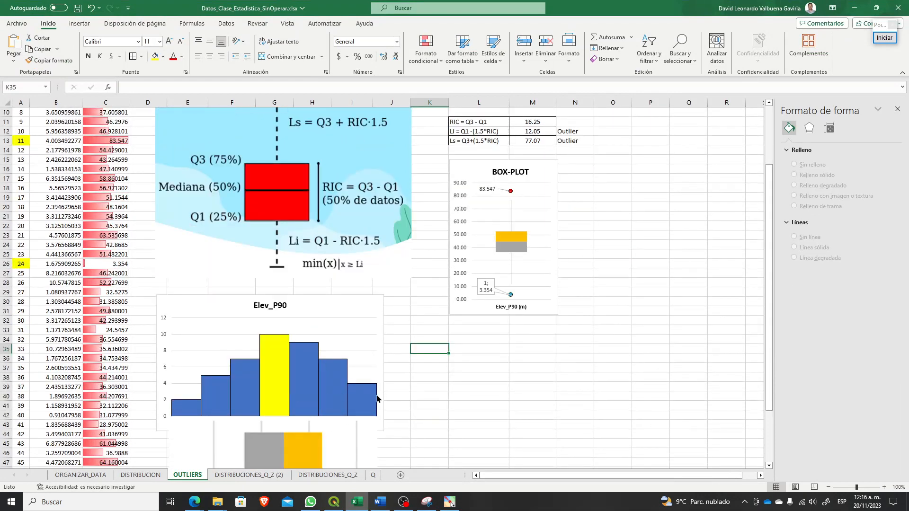
{"action": "scroll", "coordinate": [317, 408], "scroll_direction": "up", "scroll_amount": 3}
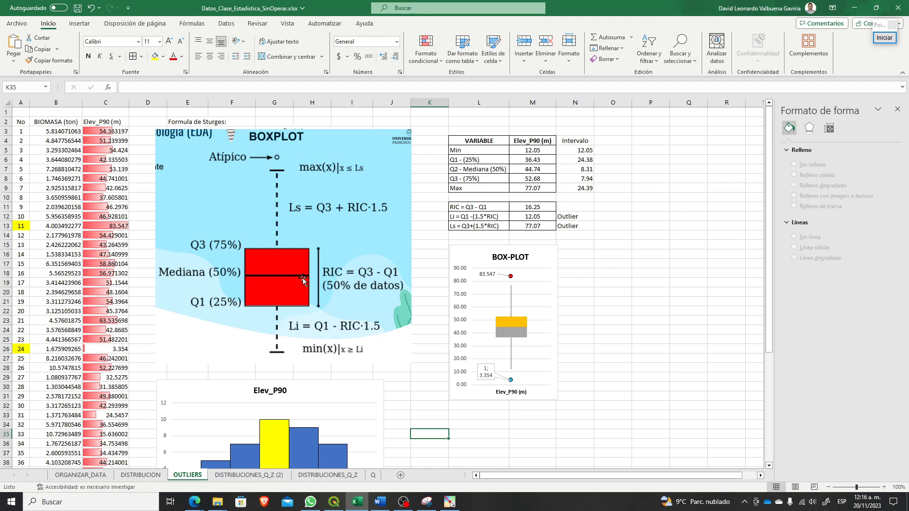
{"action": "left_click", "coordinate": [609, 282]}
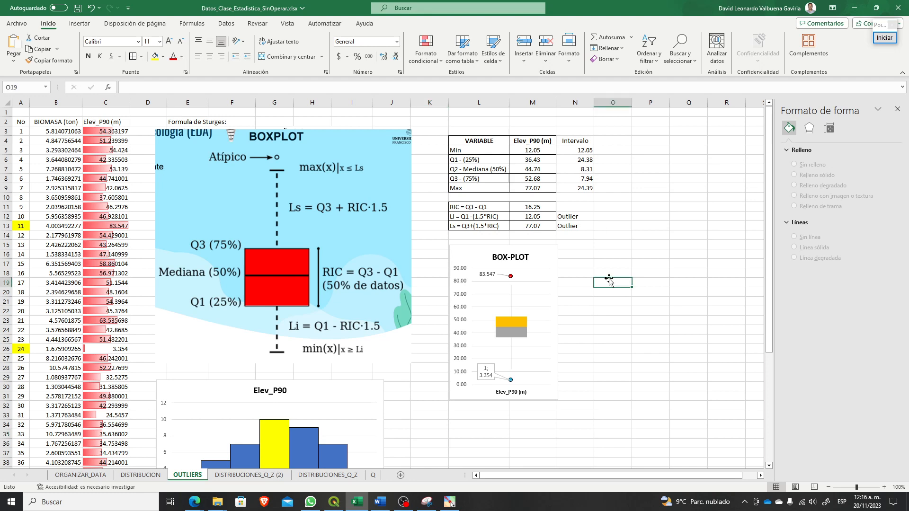
{"action": "mouse_move", "coordinate": [195, 503]}
{"action": "left_click", "coordinate": [217, 463]}
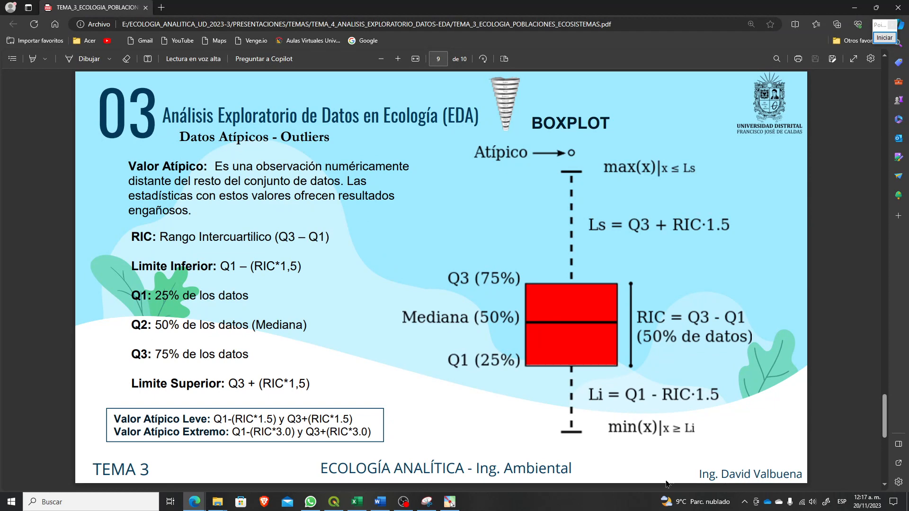
Step: Return to the OUTLIERS sheet in Excel and extend the box plot's title to BOX-PLOT Elev_P90 (m)
{"action": "left_click", "coordinate": [357, 502]}
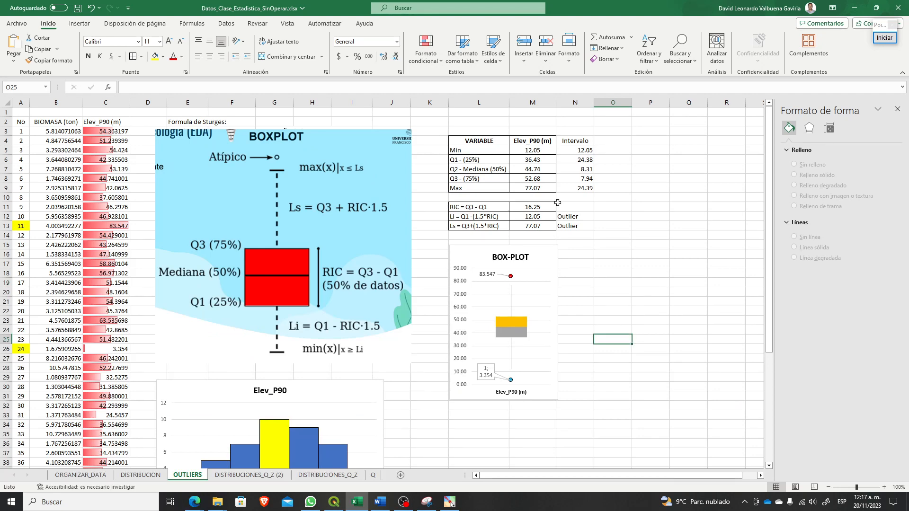
{"action": "left_click", "coordinate": [527, 258]}
{"action": "triple_click", "coordinate": [528, 258]}
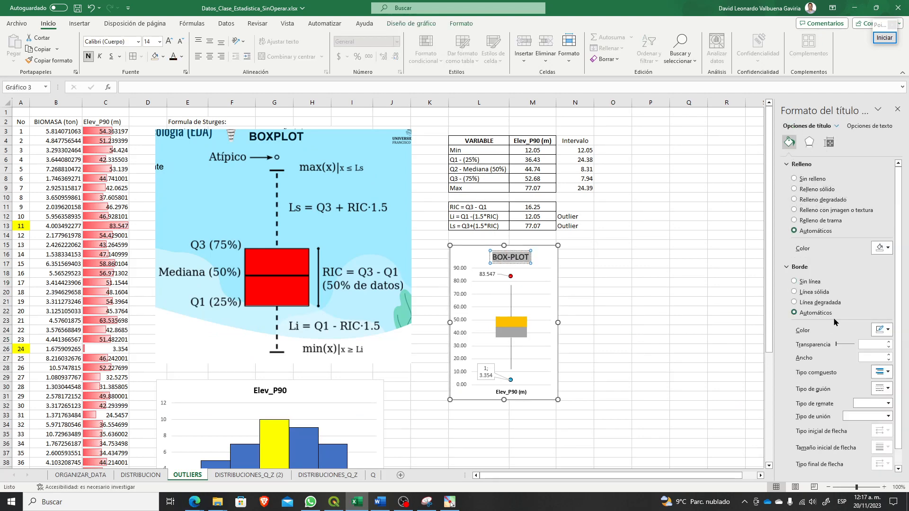
{"action": "key", "text": "End"}
{"action": "type", "text": "Elev"}
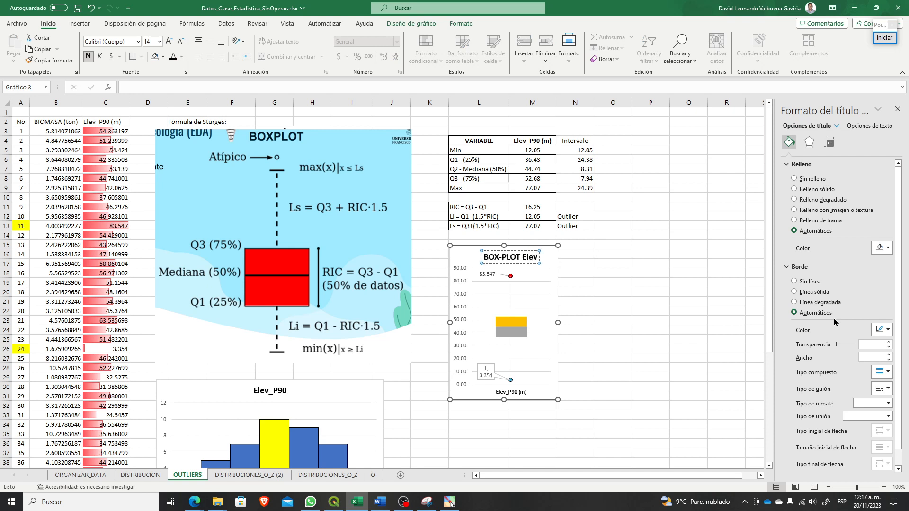
{"action": "type", "text": "_P"}
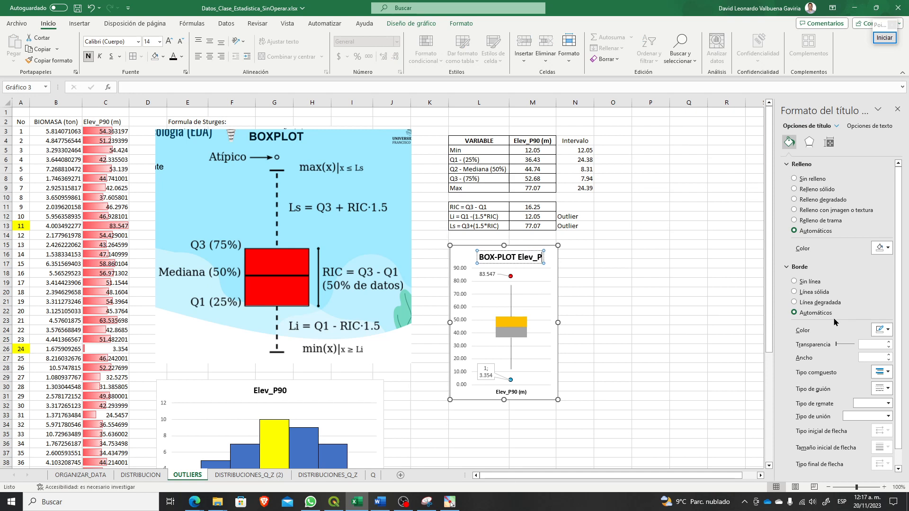
{"action": "type", "text": "90 (m)"}
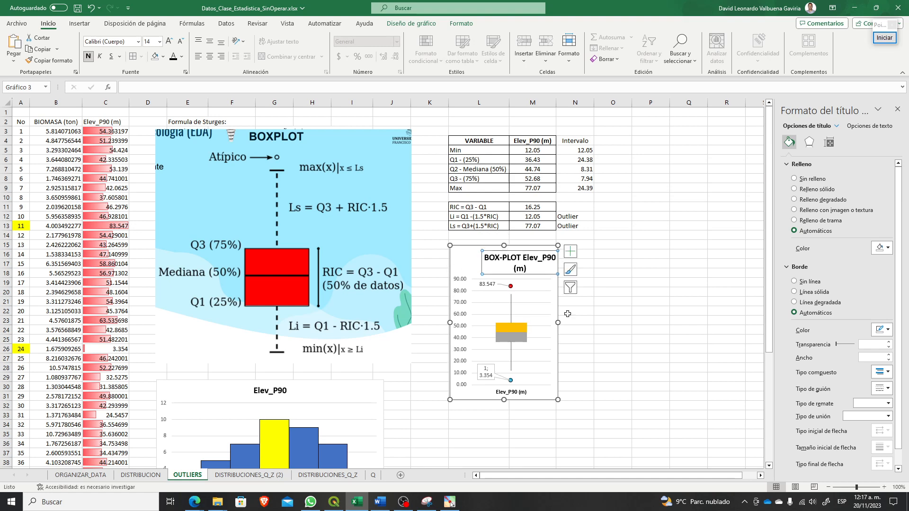
{"action": "left_click", "coordinate": [639, 339]}
Step: Shift the box plot's title slightly left so it sits centred above the plot
{"action": "left_click", "coordinate": [482, 248]}
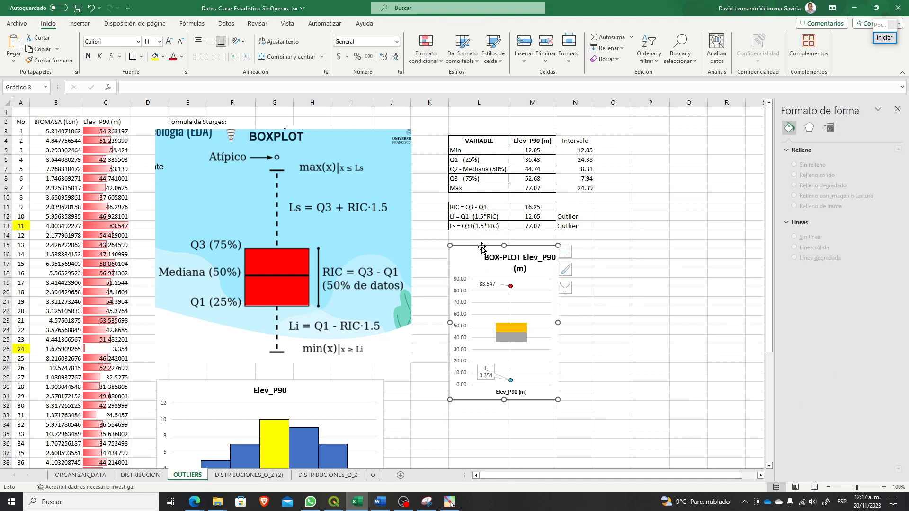
{"action": "left_click", "coordinate": [491, 268]}
{"action": "left_click_drag", "start_coordinate": [489, 273], "coordinate": [472, 274]}
{"action": "left_click", "coordinate": [618, 331]}
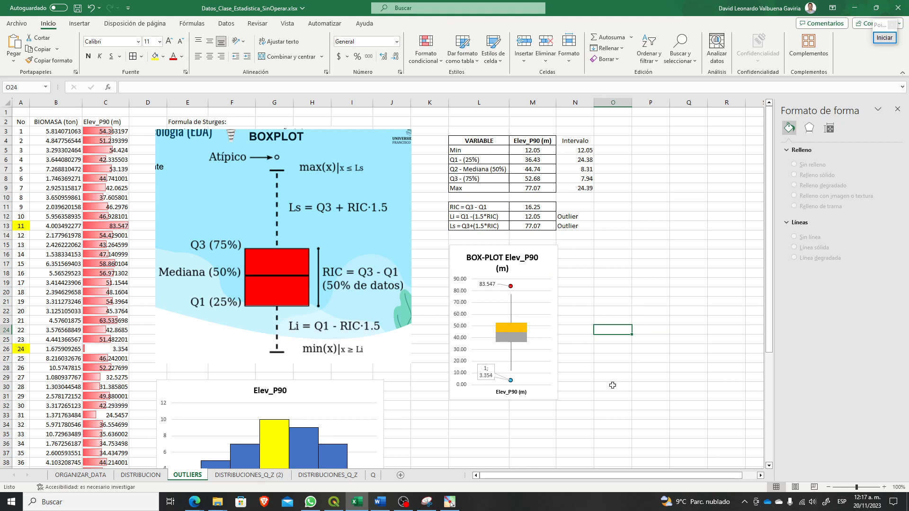
{"action": "left_click", "coordinate": [614, 254]}
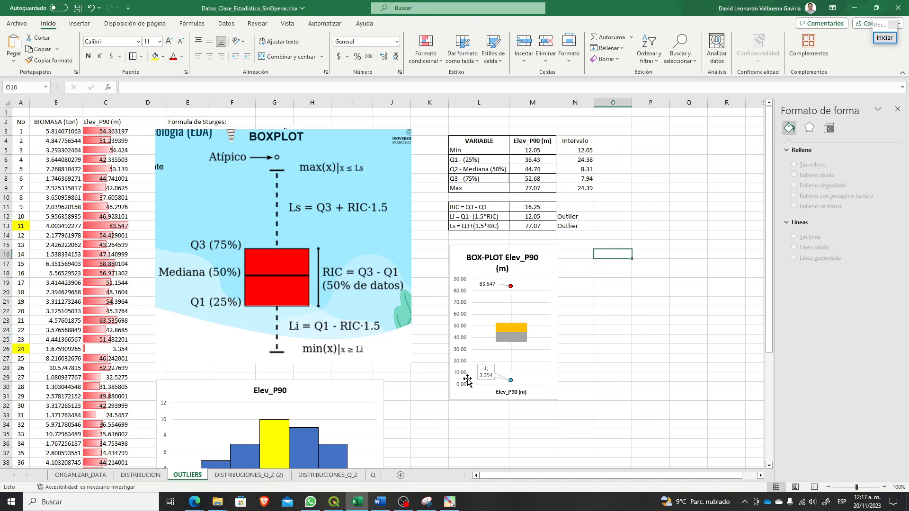
{"action": "left_click", "coordinate": [543, 276]}
{"action": "left_click", "coordinate": [665, 327]}
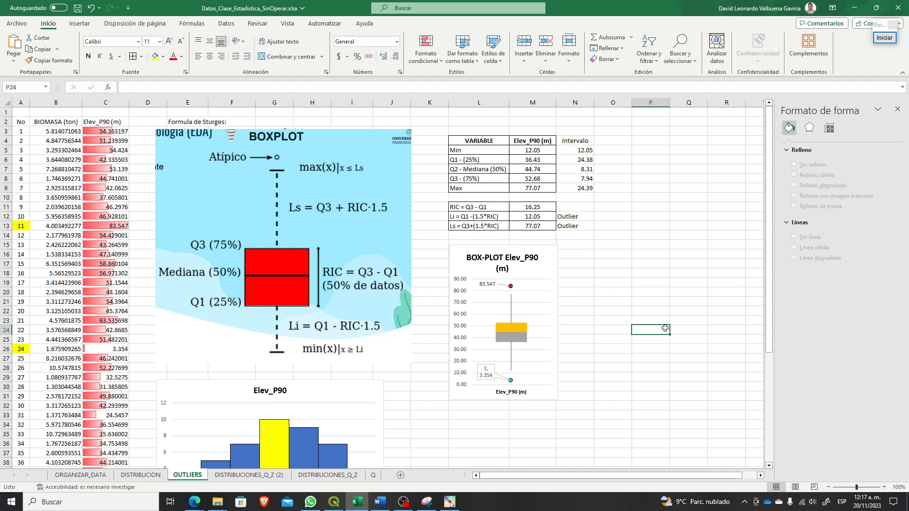
{"action": "left_click", "coordinate": [661, 293]}
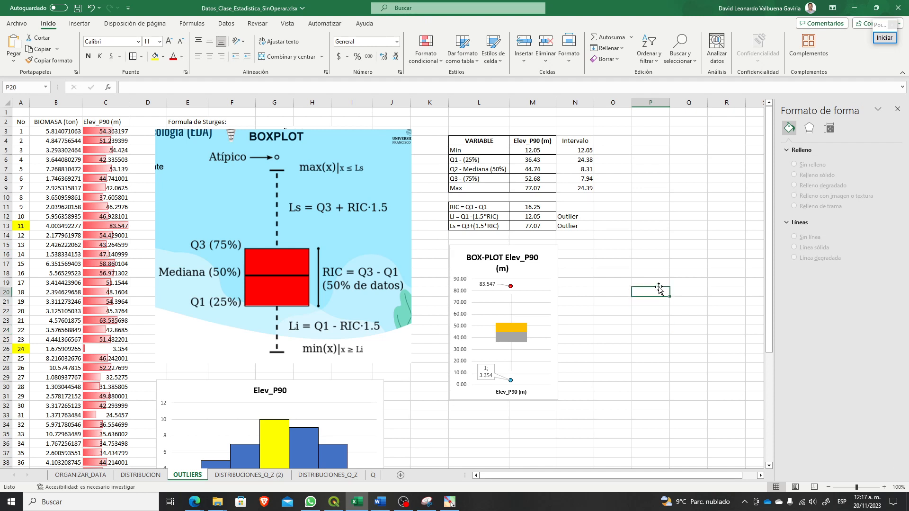
Step: Move the box plot chart down about two and a half rows to free space below the limits table
{"action": "left_click_drag", "start_coordinate": [484, 246], "coordinate": [487, 269]}
{"action": "left_click", "coordinate": [550, 262]}
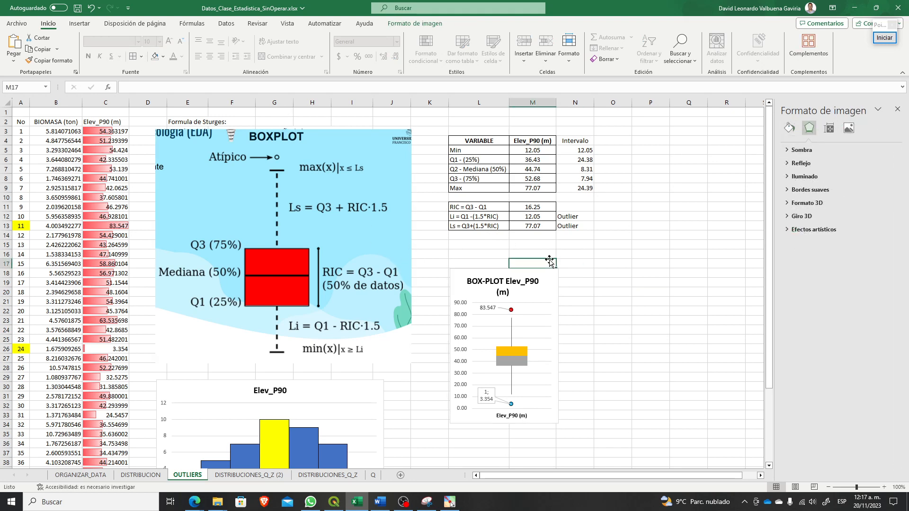
{"action": "left_click", "coordinate": [596, 245]}
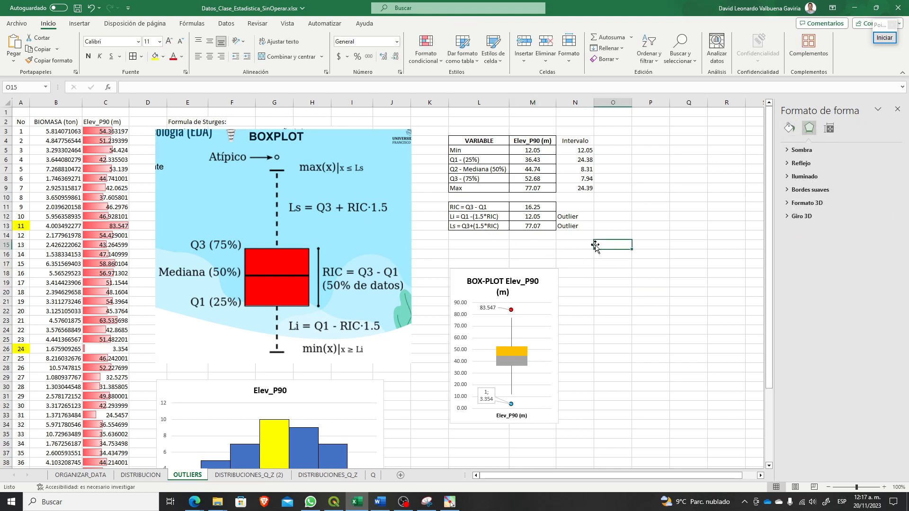
Step: Copy the two Outlier labels from N12:N13 into N14:N15
{"action": "left_click", "coordinate": [587, 219]}
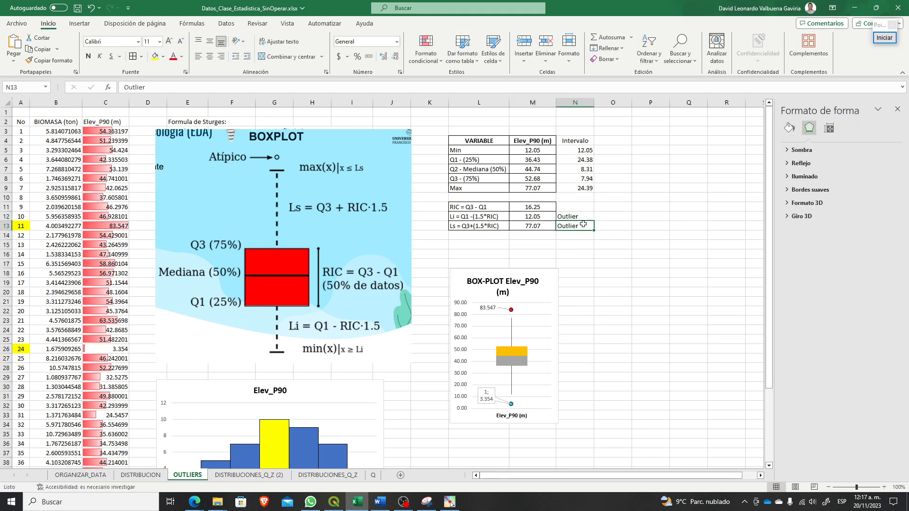
{"action": "left_click", "coordinate": [586, 224]}
{"action": "left_click", "coordinate": [587, 239]}
{"action": "left_click_drag", "start_coordinate": [578, 216], "coordinate": [579, 225]}
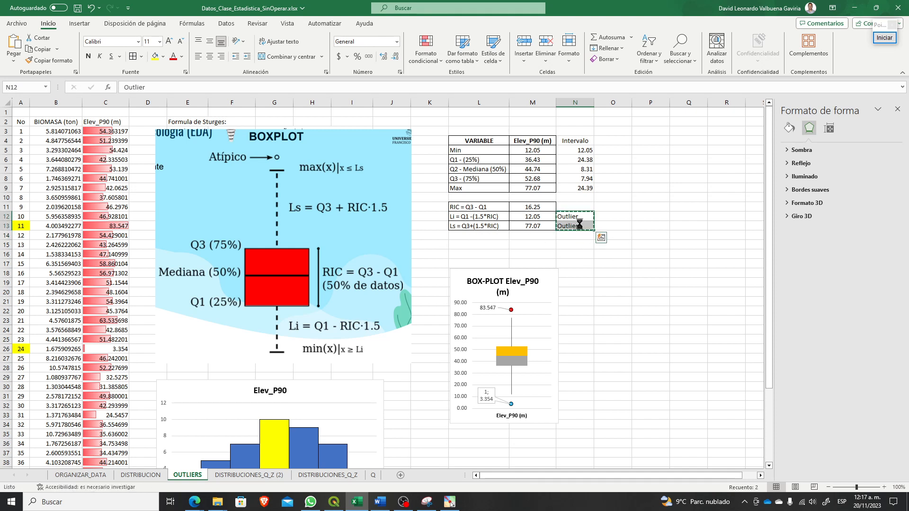
{"action": "key", "text": "ctrl+c"}
{"action": "left_click", "coordinate": [588, 237]}
{"action": "key", "text": "ctrl+v"}
{"action": "left_click", "coordinate": [580, 302]}
{"action": "key", "text": "Escape"}
Step: Extend the labels in N14 and N15 to read Outlier extremos
{"action": "double_click", "coordinate": [586, 236]}
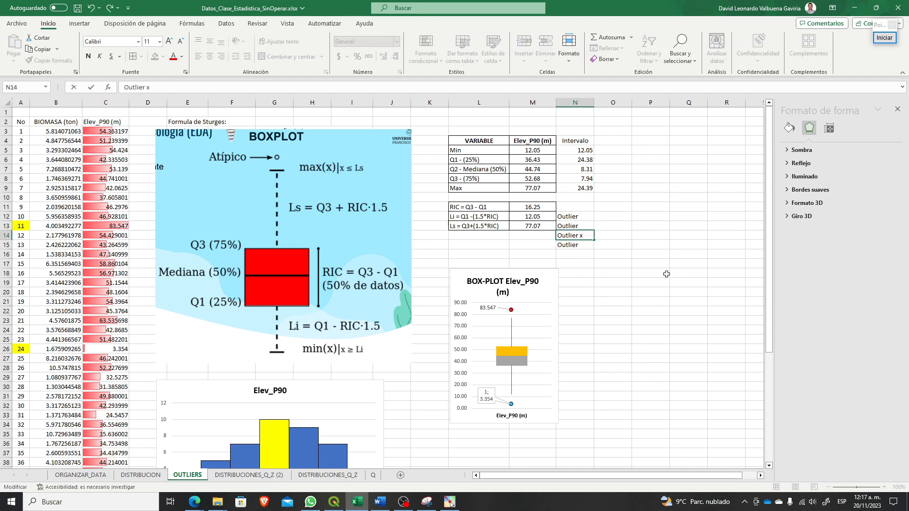
{"action": "type", "text": "extremos"}
{"action": "key", "text": "Return"}
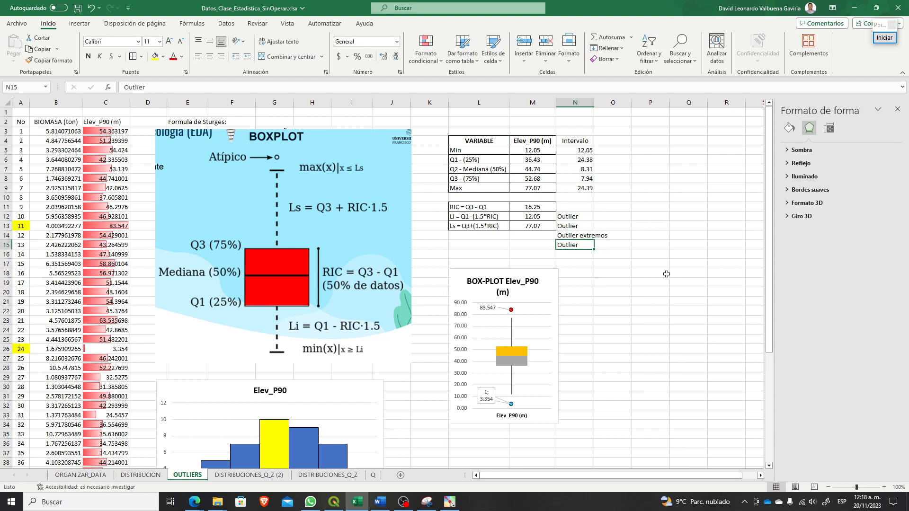
{"action": "key", "text": "F2"}
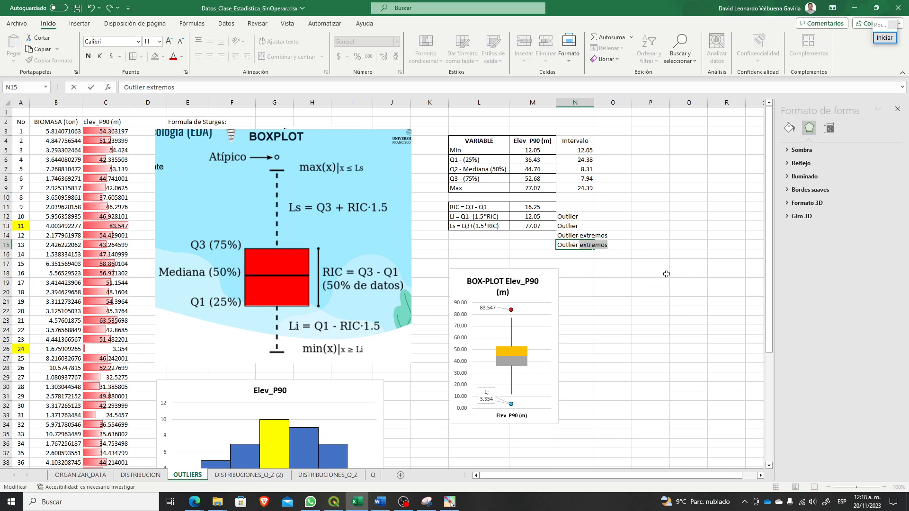
{"action": "key", "text": "Return"}
Step: Copy the Li and Ls formula labels from L12:L13 into the two rows below, filling L14:M15
{"action": "key", "text": "Left"}
{"action": "key", "text": "Left"}
{"action": "key", "text": "Up"}
{"action": "key", "text": "Up"}
{"action": "key", "text": "Up"}
{"action": "key", "text": "Up"}
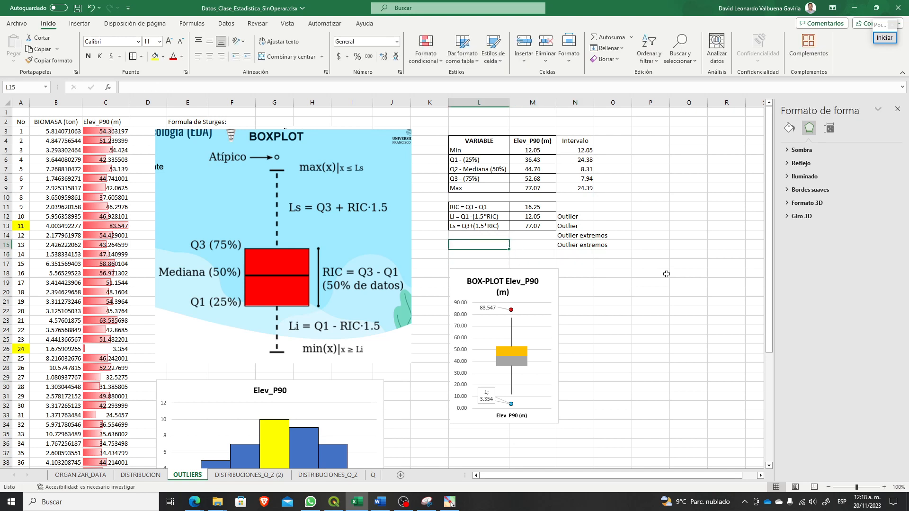
{"action": "key", "text": "shift+Down"}
{"action": "key", "text": "ctrl+c"}
{"action": "key", "text": "Down"}
{"action": "key", "text": "Down"}
{"action": "key", "text": "Down"}
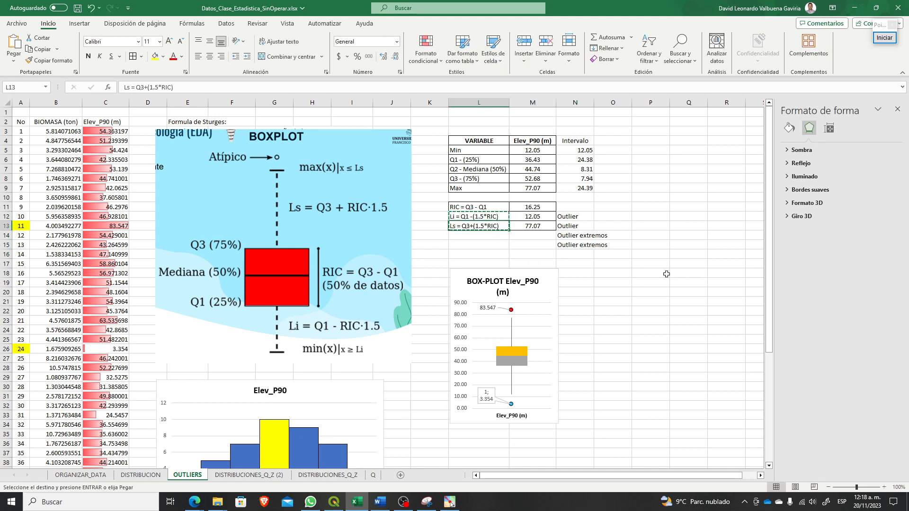
{"action": "key", "text": "Up"}
{"action": "key", "text": "shift+Down"}
{"action": "key", "text": "shift+Right"}
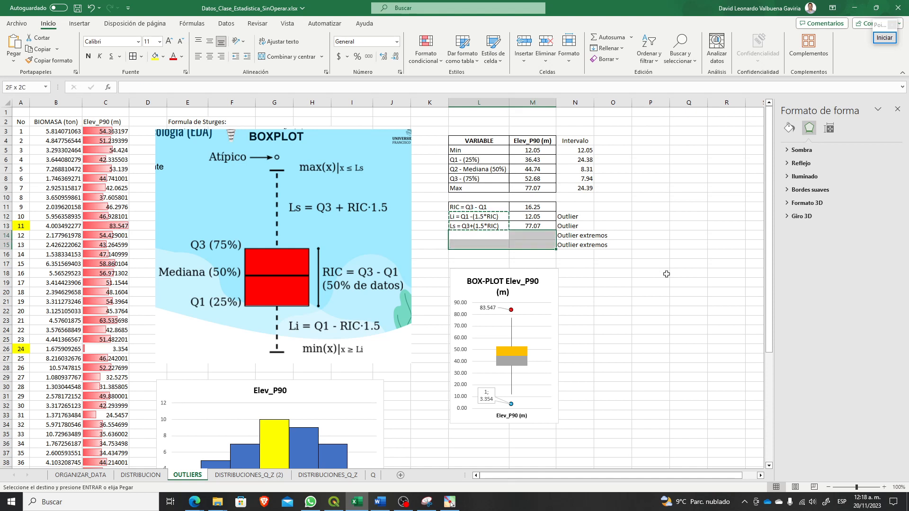
{"action": "key", "text": "ctrl+v"}
{"action": "key", "text": "Escape"}
Step: Clear the duplicated Li and Ls labels from M14:M15
{"action": "key", "text": "Right"}
{"action": "key", "text": "shift+Down"}
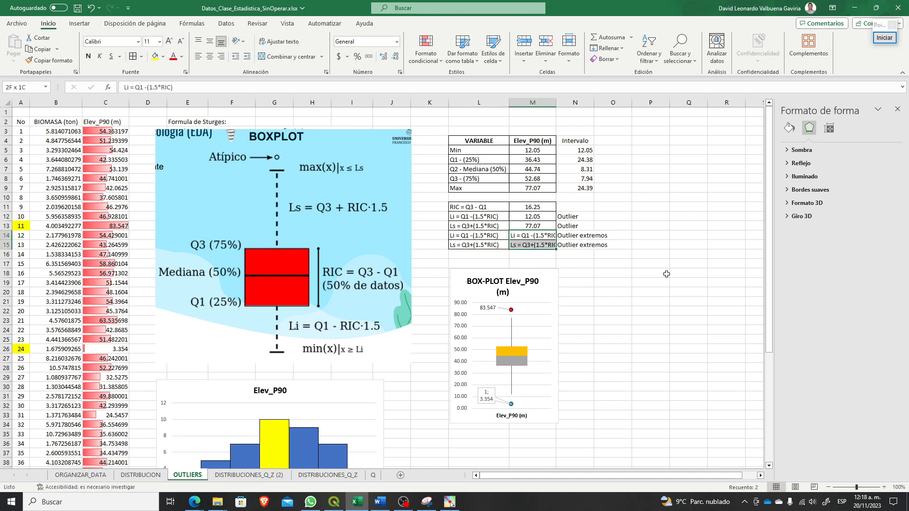
{"action": "key", "text": "Delete"}
Step: Change the multiplier in the L14 label so it reads Li = Q1 -(3.0*RIC)
{"action": "key", "text": "Left"}
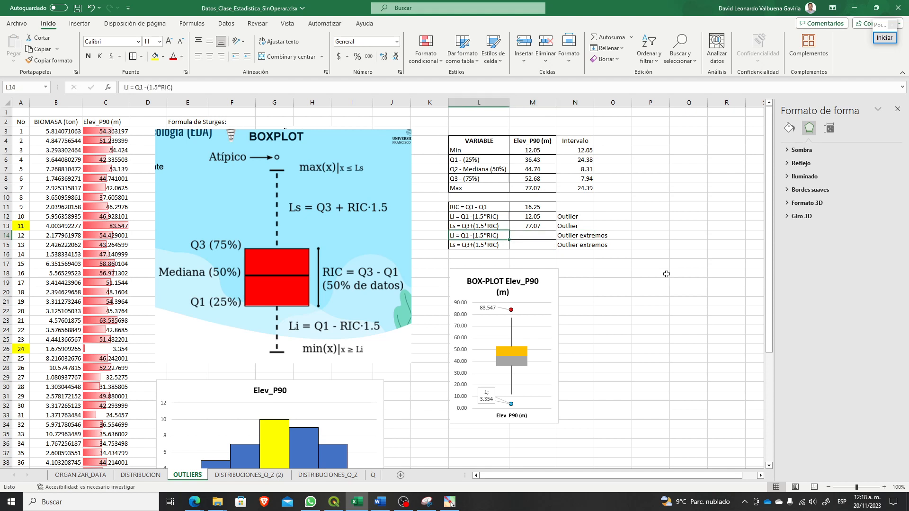
{"action": "key", "text": "F2"}
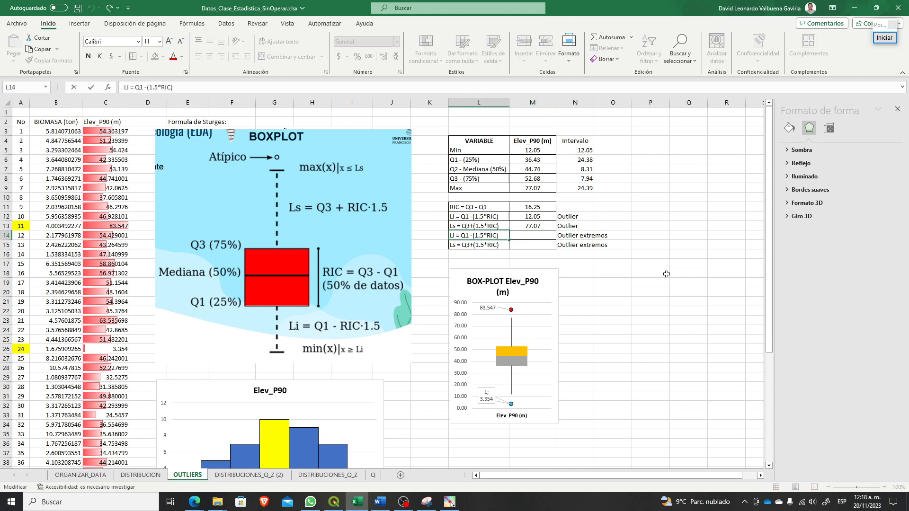
{"action": "key", "text": "Left"}
{"action": "key", "text": "Left"}
{"action": "key", "text": "Left"}
{"action": "key", "text": "Left"}
{"action": "key", "text": "Left"}
{"action": "key", "text": "shift+Left"}
{"action": "key", "text": "shift+Left"}
{"action": "key", "text": "shift+Left"}
{"action": "type", "text": "3.0"}
{"action": "key", "text": "Return"}
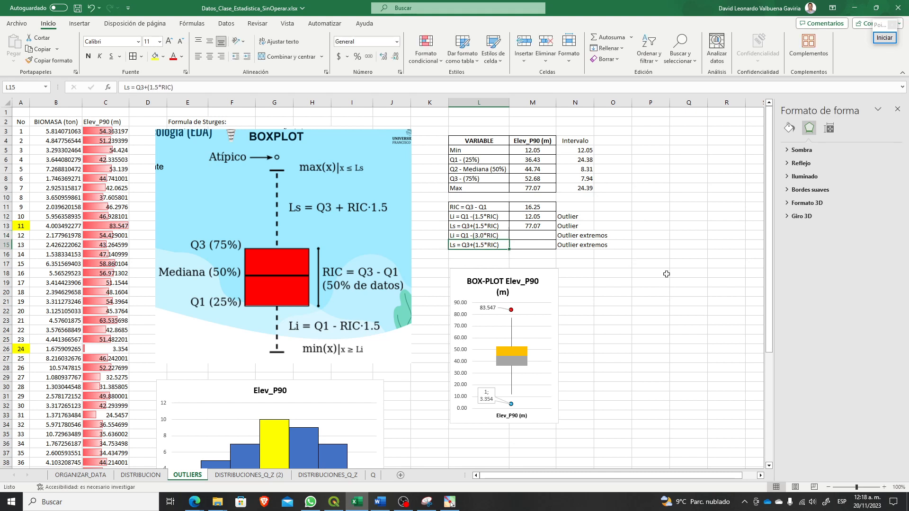
Step: Change the multiplier in the L15 label so it reads Ls = Q3+(3.0*RIC)
{"action": "key", "text": "F2"}
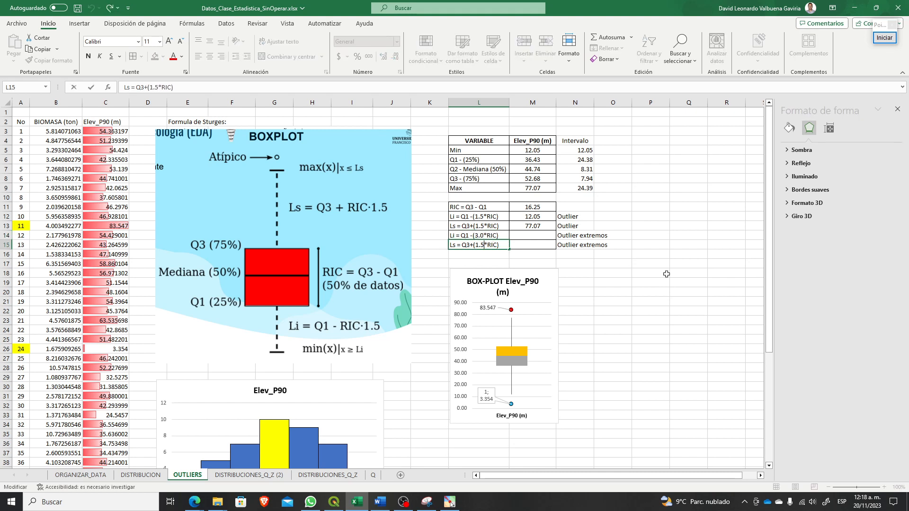
{"action": "key", "text": "shift+Left"}
{"action": "key", "text": "shift+Left"}
{"action": "type", "text": "3.0"}
{"action": "key", "text": "Delete"}
{"action": "key", "text": "Return"}
Step: Copy the lower and upper limit formulas from M12:M13 into M14:M15
{"action": "key", "text": "Right"}
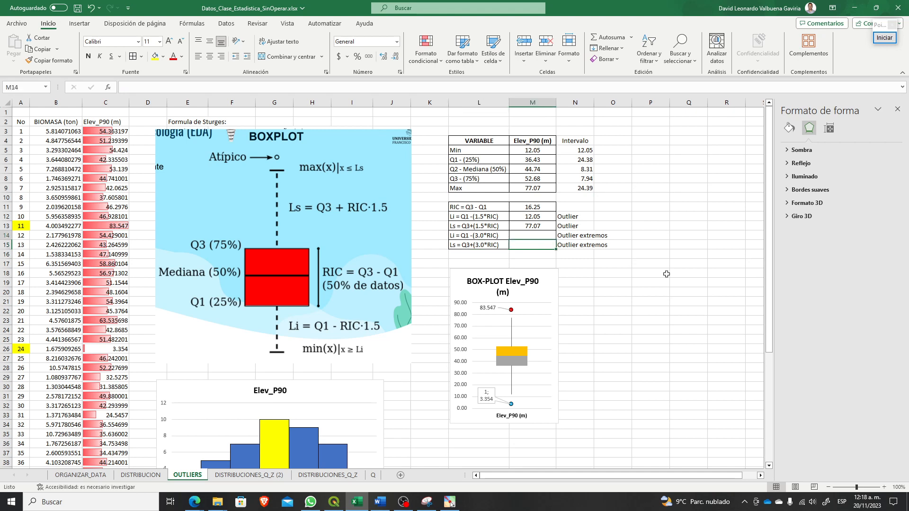
{"action": "key", "text": "Up"}
{"action": "key", "text": "Up"}
{"action": "key", "text": "Up"}
{"action": "key", "text": "Up"}
{"action": "key", "text": "shift+Down"}
{"action": "key", "text": "ctrl+c"}
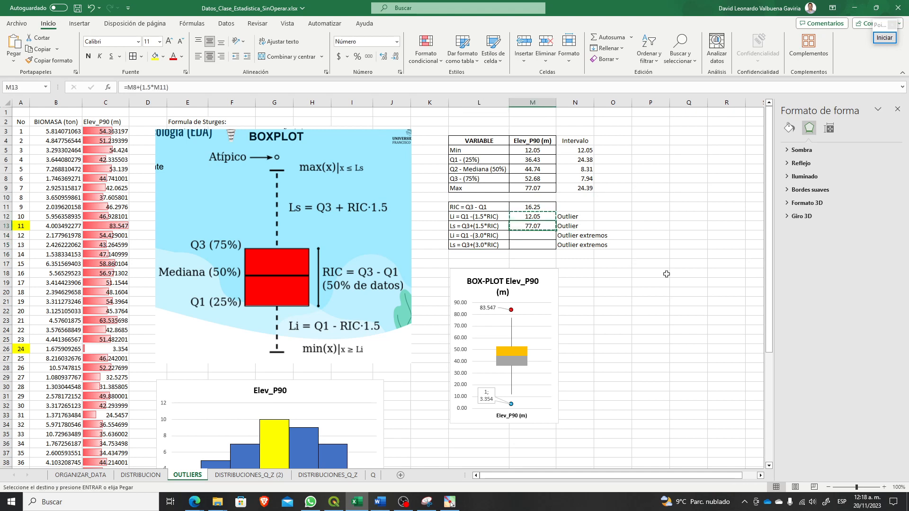
{"action": "key", "text": "Down"}
{"action": "key", "text": "Return"}
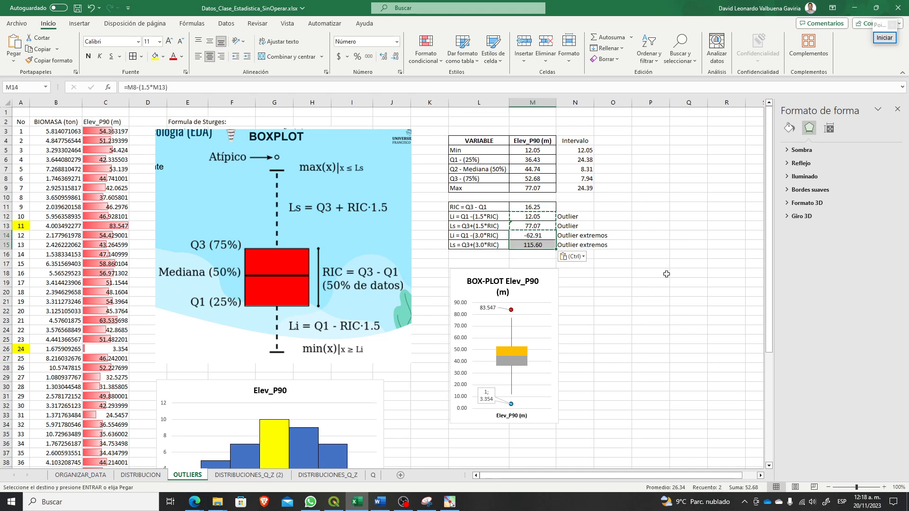
Step: Edit the lower extreme limit formula in M14 to =M6-(3.0*M13)
{"action": "key", "text": "shift+Up"}
{"action": "key", "text": "F2"}
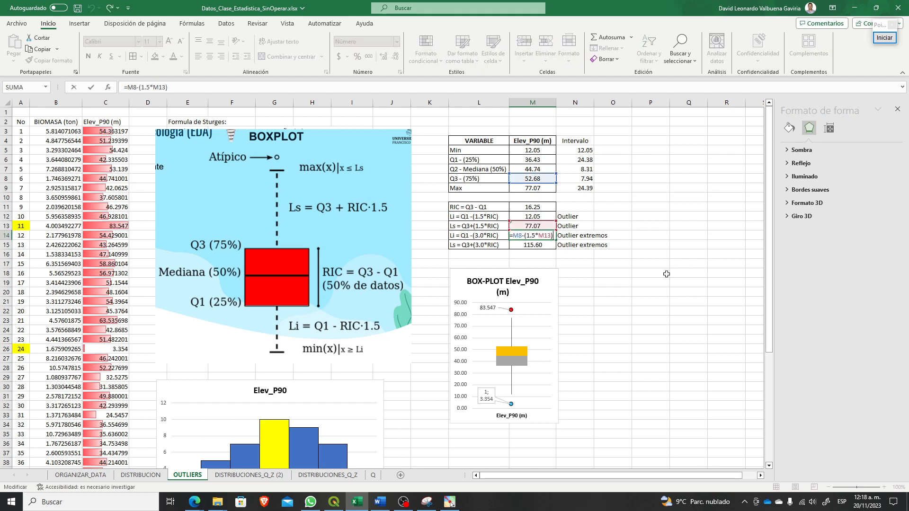
{"action": "key", "text": "Left"}
{"action": "key", "text": "Left"}
{"action": "key", "text": "Left"}
{"action": "key", "text": "BackSpace"}
{"action": "key", "text": "BackSpace"}
{"action": "key", "text": "BackSpace"}
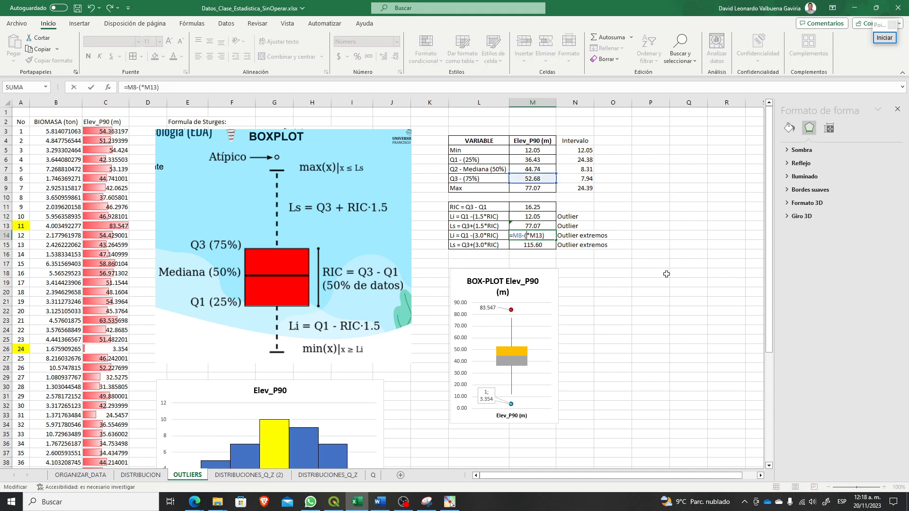
{"action": "type", "text": "3.0"}
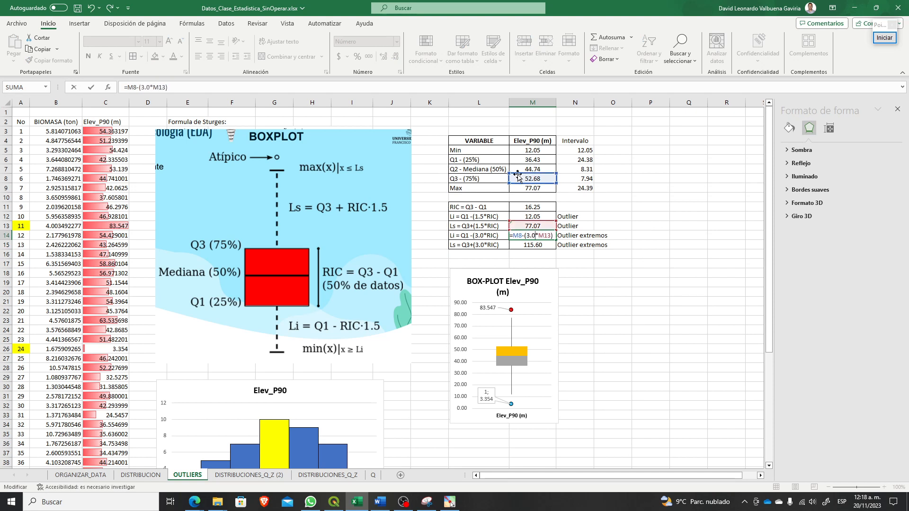
{"action": "left_click_drag", "start_coordinate": [518, 177], "coordinate": [518, 159]}
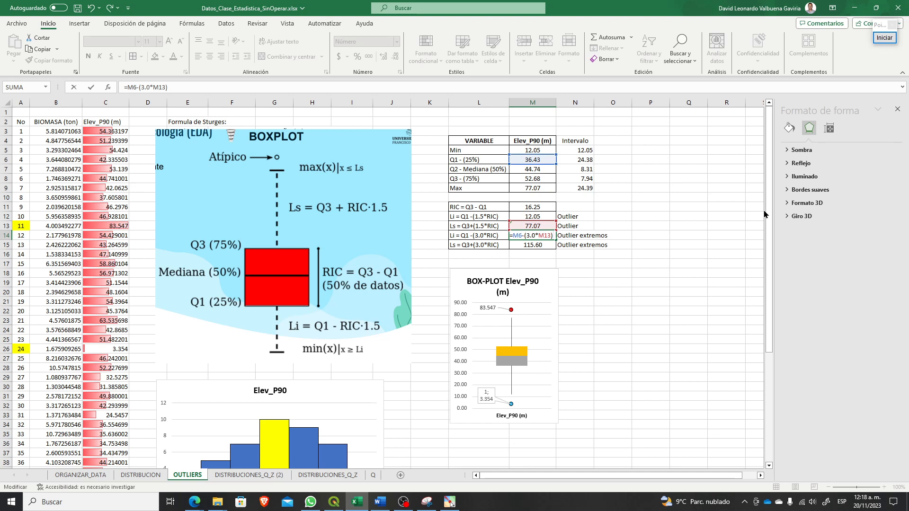
{"action": "key", "text": "Return"}
Step: Edit the upper extreme limit formula in M15 to =M8+(3.0*M13)
{"action": "key", "text": "F2"}
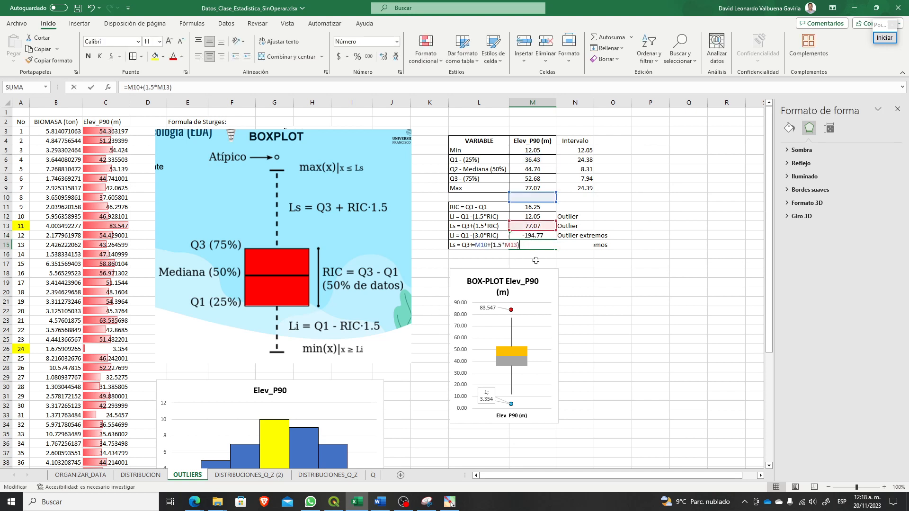
{"action": "left_click_drag", "start_coordinate": [517, 194], "coordinate": [517, 181]}
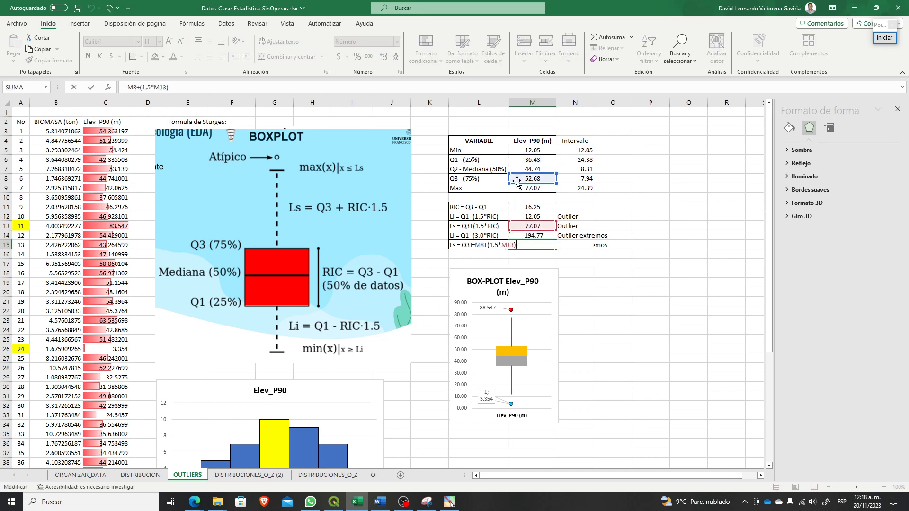
{"action": "key", "text": "BackSpace"}
{"action": "key", "text": "BackSpace"}
{"action": "key", "text": "BackSpace"}
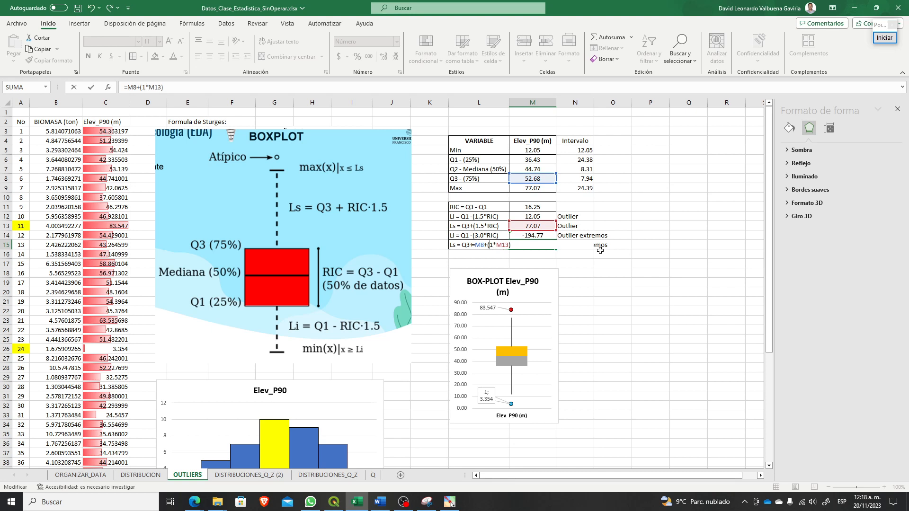
{"action": "type", "text": "3.0"}
{"action": "key", "text": "Return"}
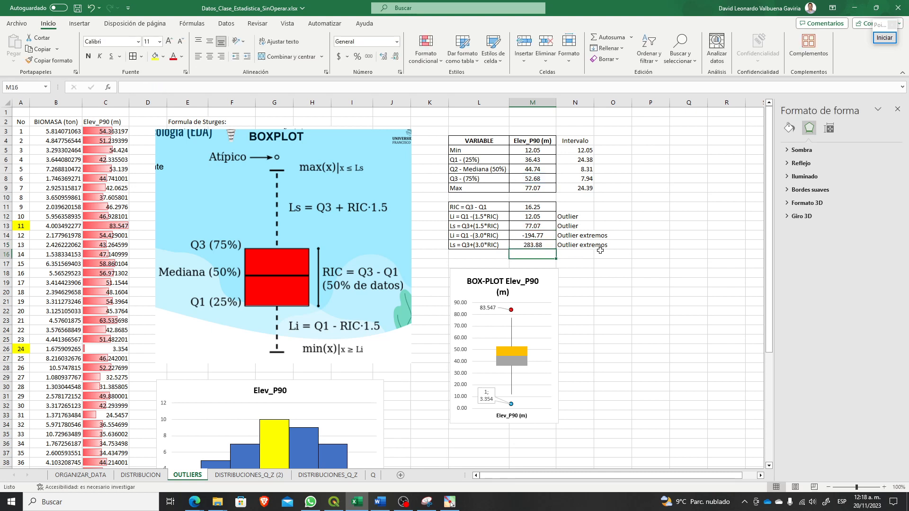
Step: Correct the RIC reference in the M15 upper extreme limit so the formula reads =M8+(3*M11)
{"action": "key", "text": "Up"}
{"action": "key", "text": "F2"}
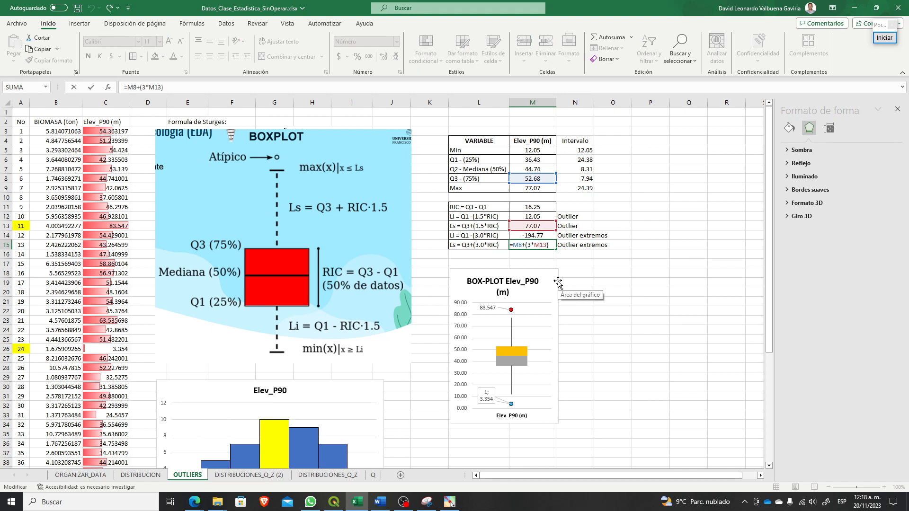
{"action": "key", "text": "BackSpace"}
{"action": "key", "text": "BackSpace"}
{"action": "key", "text": "BackSpace"}
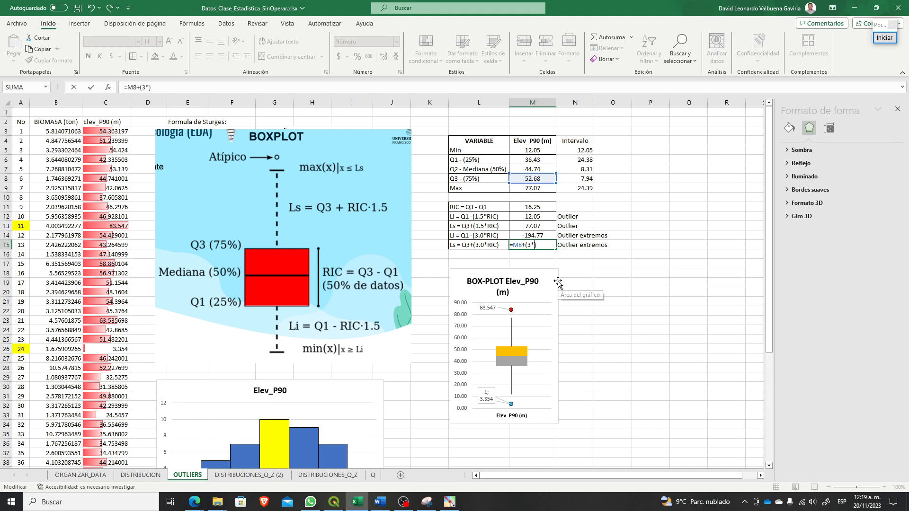
{"action": "left_click", "coordinate": [528, 209]}
{"action": "key", "text": "Return"}
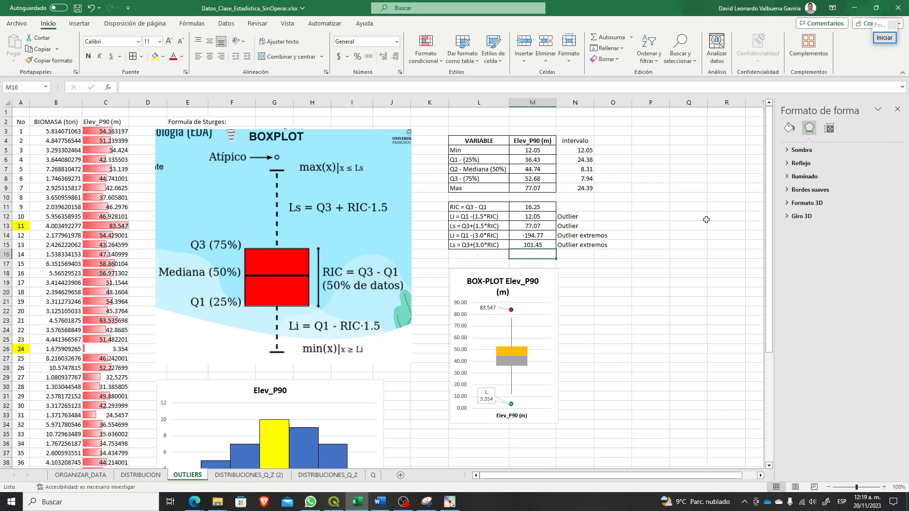
Step: Correct the RIC reference in the M14 lower extreme limit so the formula reads =M6-(3*M11)
{"action": "double_click", "coordinate": [530, 235]}
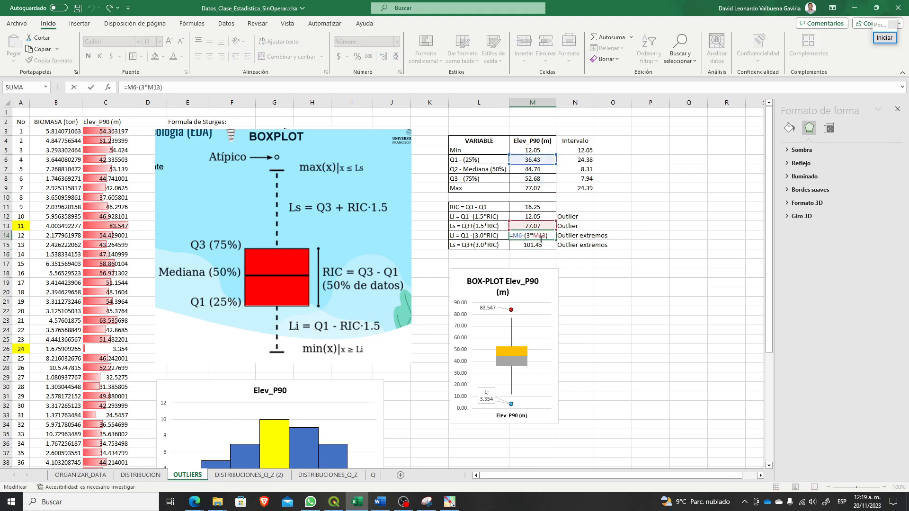
{"action": "left_click_drag", "start_coordinate": [547, 222], "coordinate": [547, 209]}
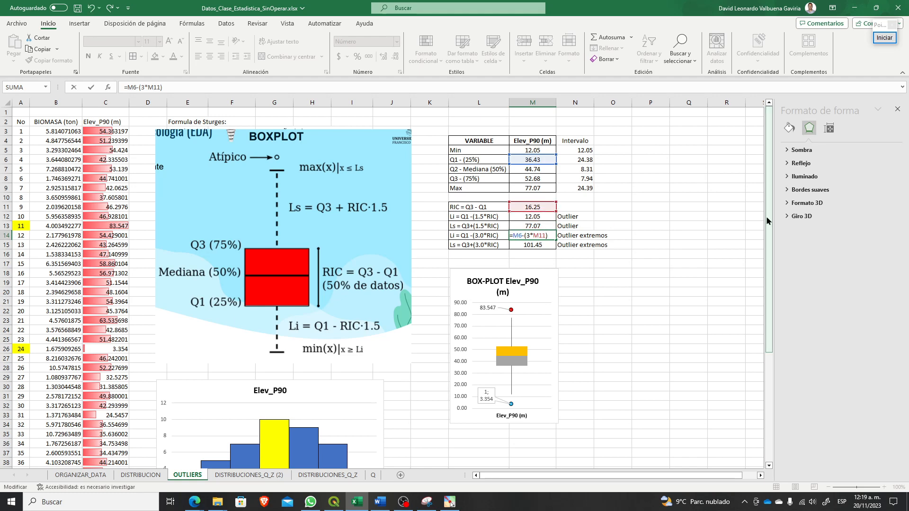
{"action": "key", "text": "Return"}
Step: Replace the lower extreme limit in M14 with the fixed value 0.0
{"action": "left_click", "coordinate": [541, 237]}
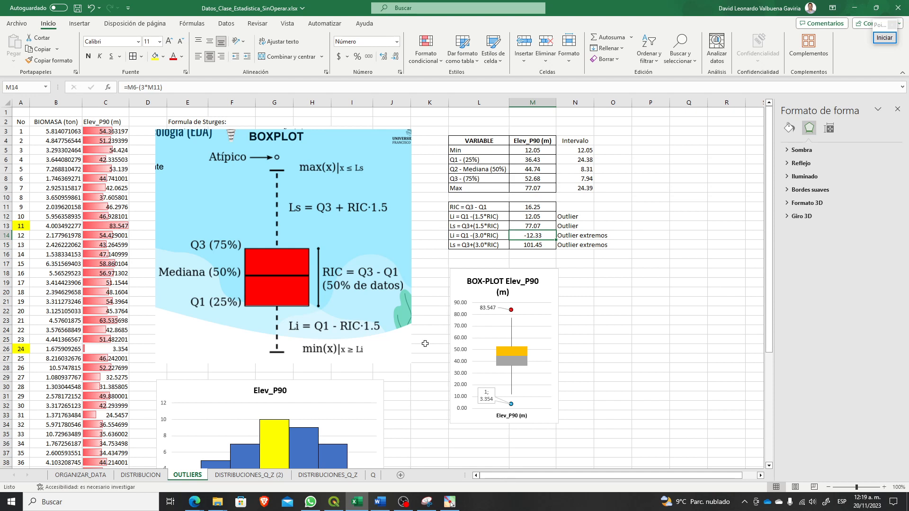
{"action": "type", "text": "0"}
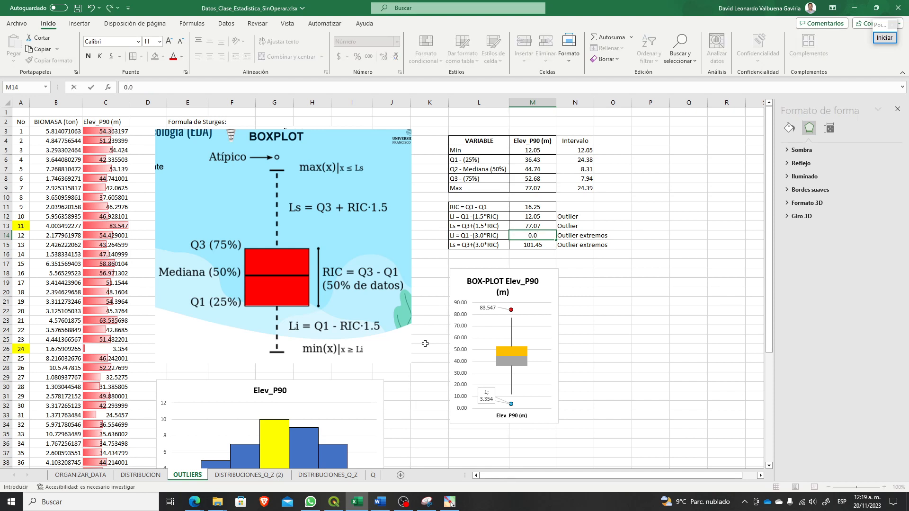
{"action": "key", "text": "Return"}
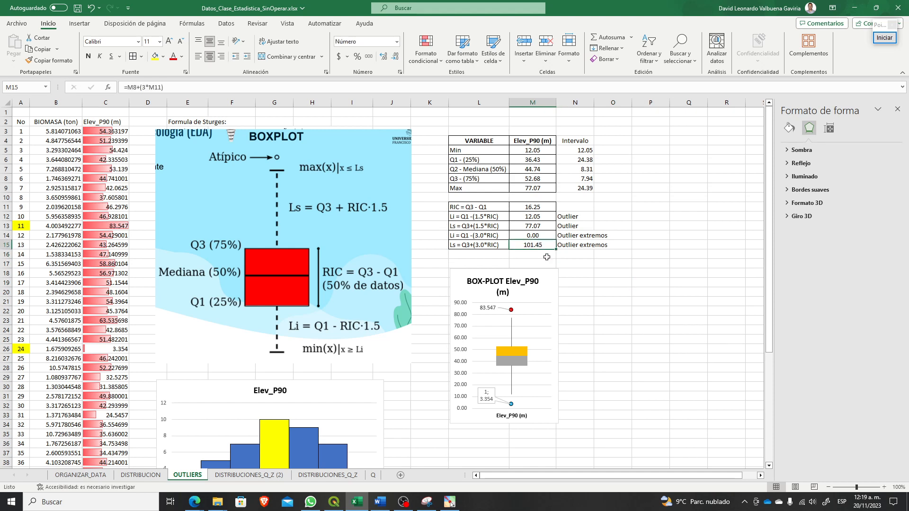
Step: Examine the extreme outlier limits in M14:M15 and compare them with the 1.5*RIC limits in M12:M13
{"action": "left_click", "coordinate": [615, 277]}
{"action": "left_click", "coordinate": [537, 244]}
{"action": "left_click", "coordinate": [685, 346]}
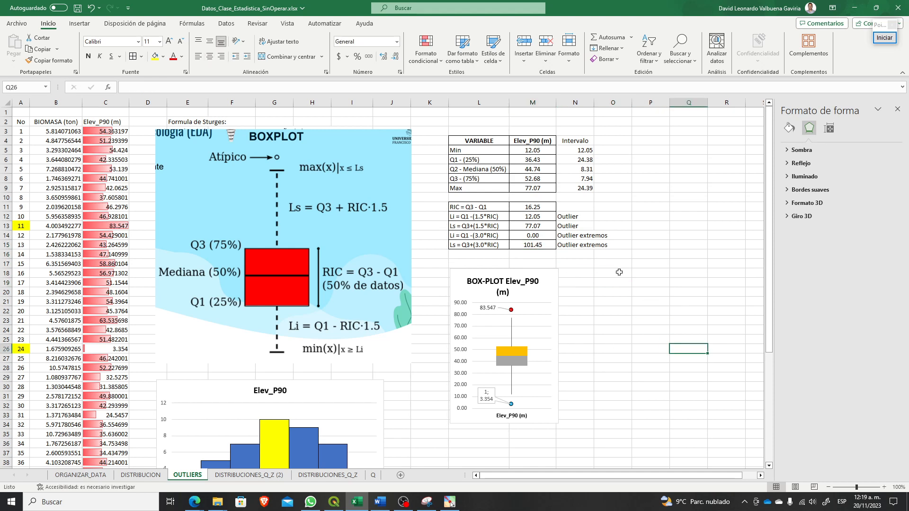
{"action": "left_click", "coordinate": [544, 246]}
{"action": "left_click", "coordinate": [538, 236]}
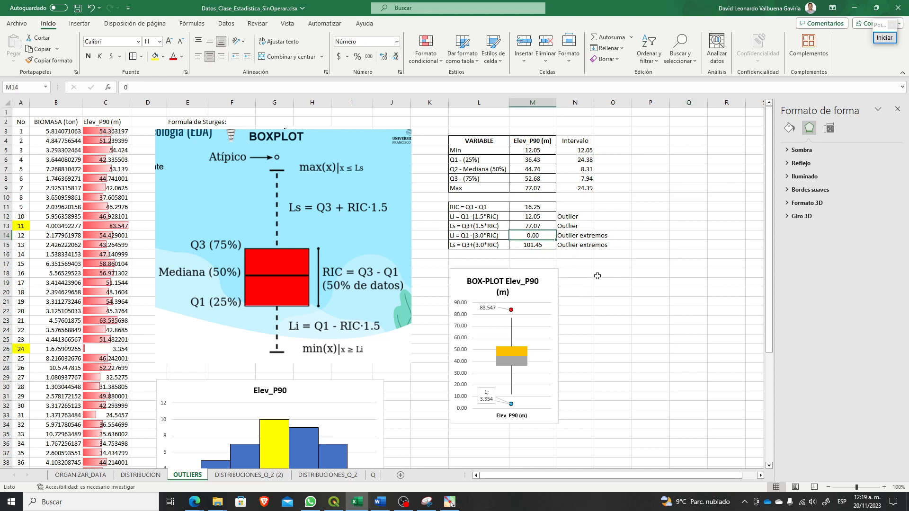
{"action": "left_click", "coordinate": [587, 237]}
{"action": "left_click_drag", "start_coordinate": [587, 237], "coordinate": [545, 247]}
{"action": "left_click", "coordinate": [685, 342]}
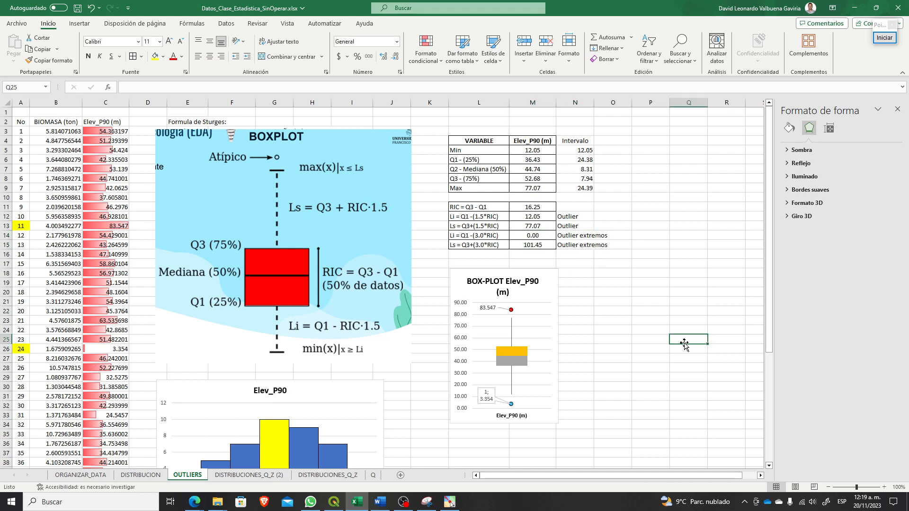
{"action": "left_click", "coordinate": [528, 235]}
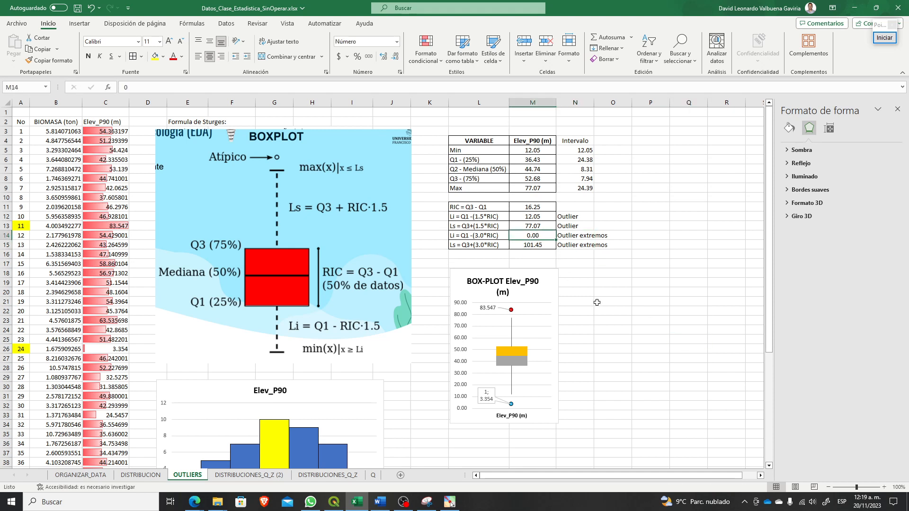
{"action": "left_click_drag", "start_coordinate": [538, 245], "coordinate": [536, 236]}
{"action": "left_click", "coordinate": [537, 236]}
{"action": "left_click", "coordinate": [544, 252]}
{"action": "left_click", "coordinate": [541, 237]}
{"action": "left_click", "coordinate": [544, 246]}
{"action": "left_click", "coordinate": [546, 234]}
{"action": "left_click", "coordinate": [546, 219]}
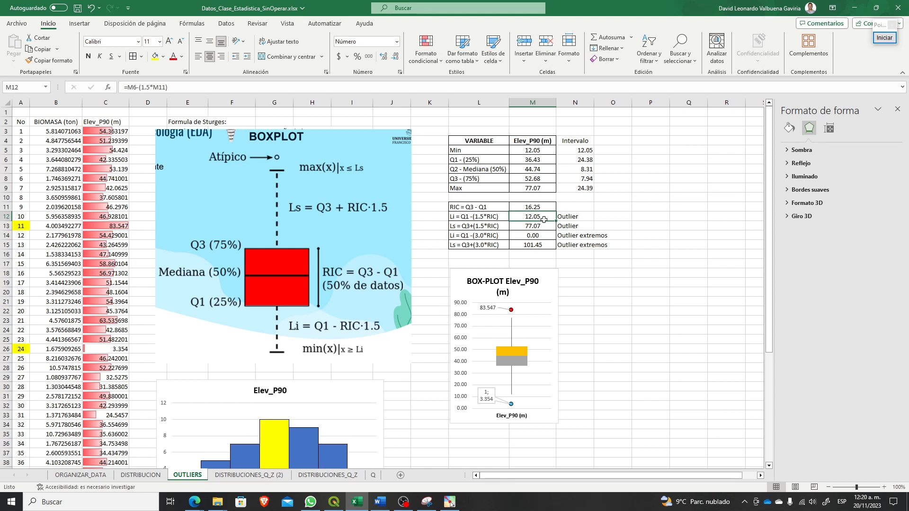
{"action": "left_click", "coordinate": [545, 225]}
{"action": "left_click", "coordinate": [540, 220]}
{"action": "left_click_drag", "start_coordinate": [540, 221], "coordinate": [539, 225]}
{"action": "left_click", "coordinate": [535, 218]}
{"action": "left_click", "coordinate": [621, 330]}
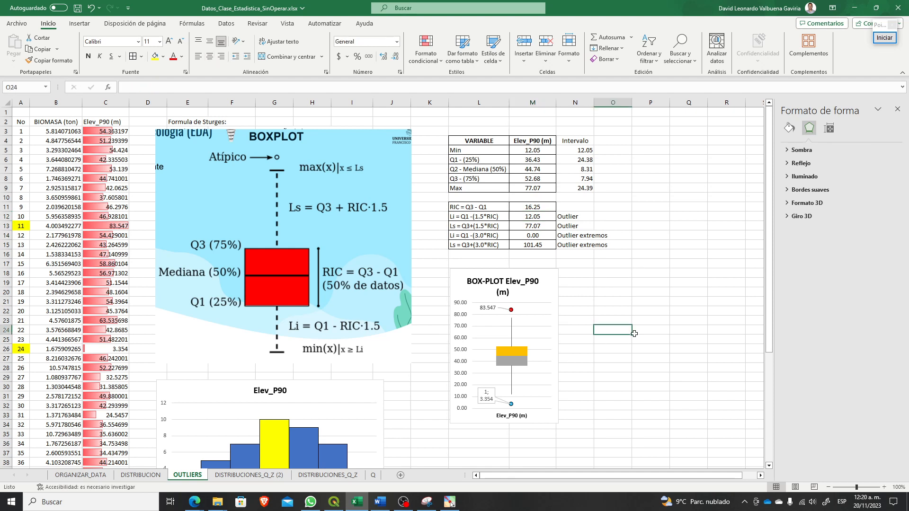
{"action": "left_click", "coordinate": [616, 292]}
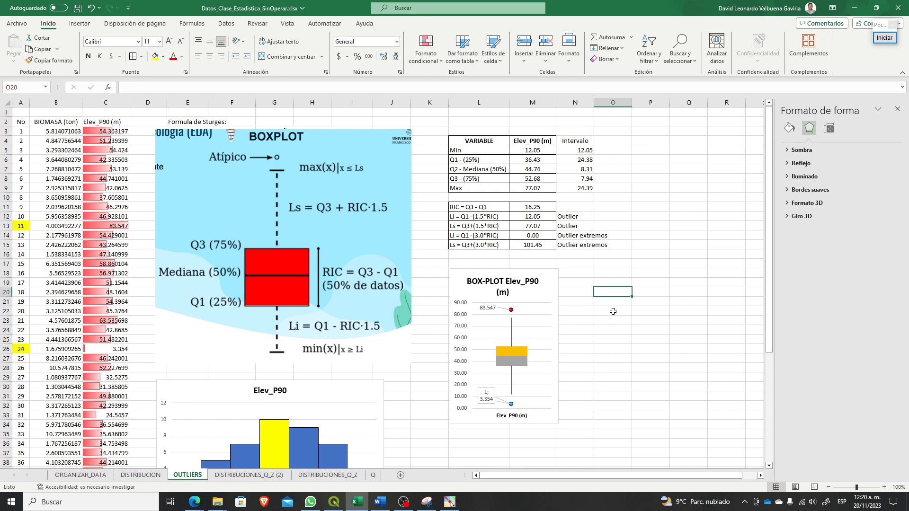
{"action": "left_click", "coordinate": [619, 358]}
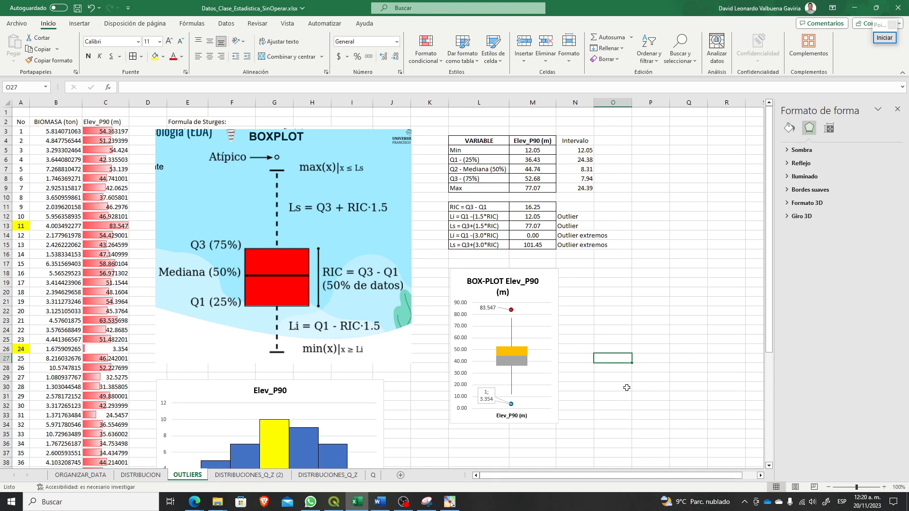
{"action": "key", "text": "Up"}
{"action": "key", "text": "Up"}
{"action": "key", "text": "Up"}
{"action": "key", "text": "Up"}
{"action": "key", "text": "Up"}
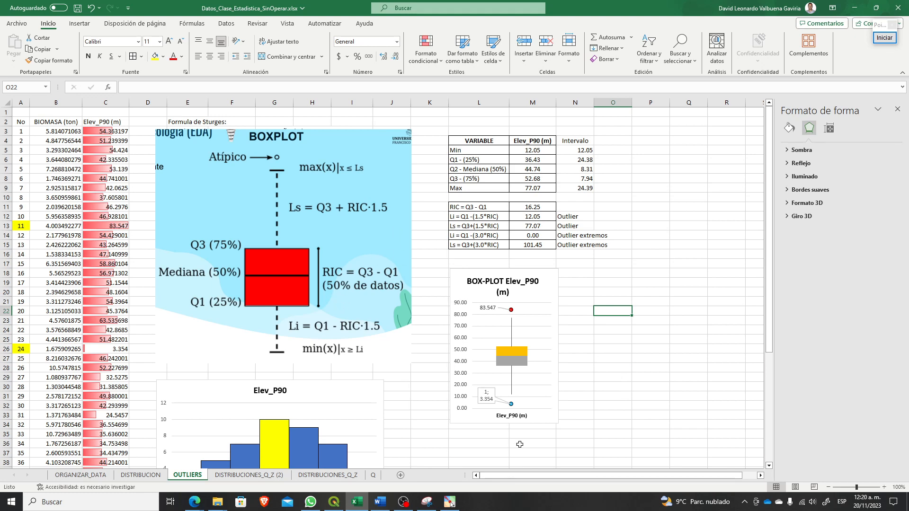
Step: Switch to the class PDF in Edge and go to page 10 on standardized scores (Puntuaciones Tipificadas)
{"action": "mouse_move", "coordinate": [203, 498]}
{"action": "left_click", "coordinate": [216, 474]}
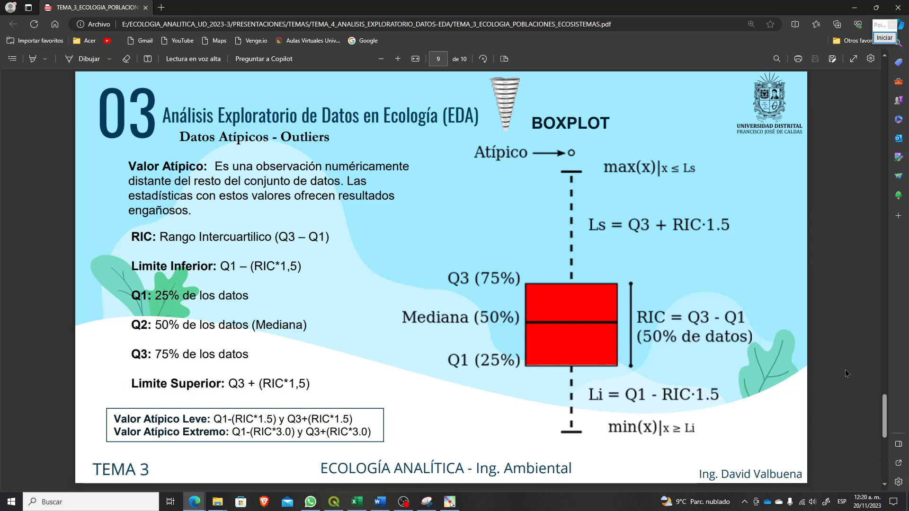
{"action": "scroll", "coordinate": [847, 374], "scroll_direction": "down", "scroll_amount": 2}
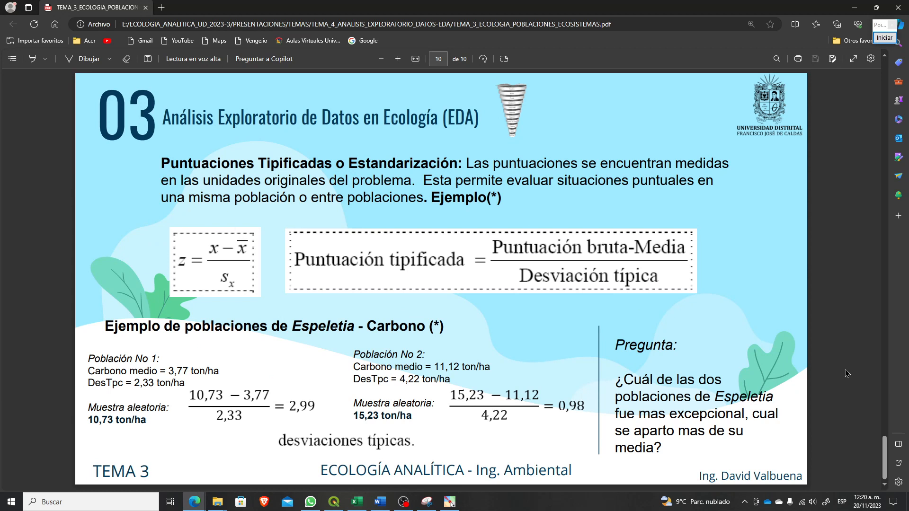
Step: Capture the z and Puntuación tipificada formulas from the PDF page with the Snipping Tool, then minimize the capture window
{"action": "left_click", "coordinate": [427, 502]}
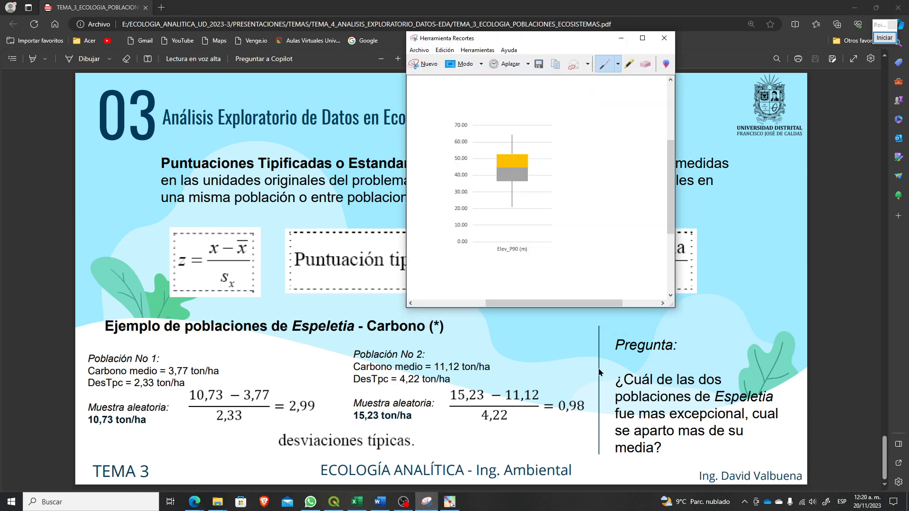
{"action": "left_click", "coordinate": [427, 68]}
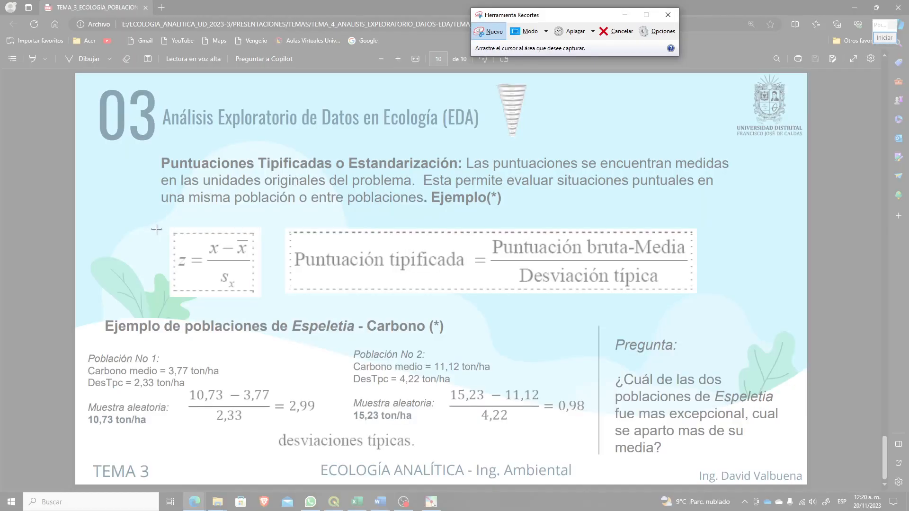
{"action": "left_click_drag", "start_coordinate": [158, 223], "coordinate": [706, 298]}
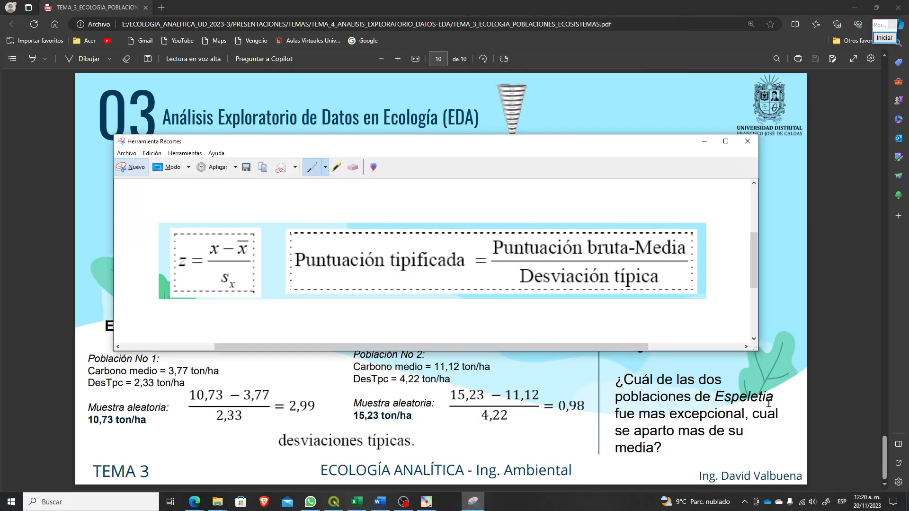
{"action": "left_click", "coordinate": [704, 144]}
Step: Return to the Excel workbook and save it with the OUTLIERS sheet showing
{"action": "left_click", "coordinate": [357, 502]}
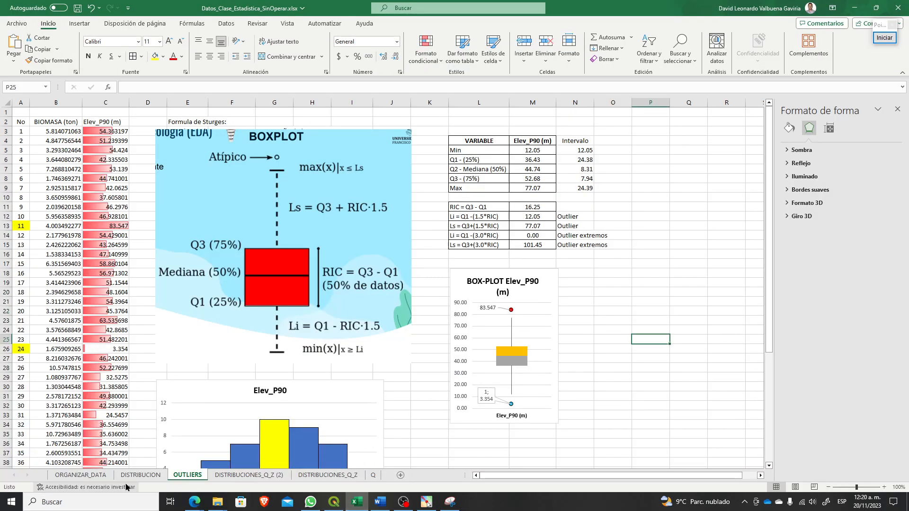
{"action": "left_click", "coordinate": [139, 475]}
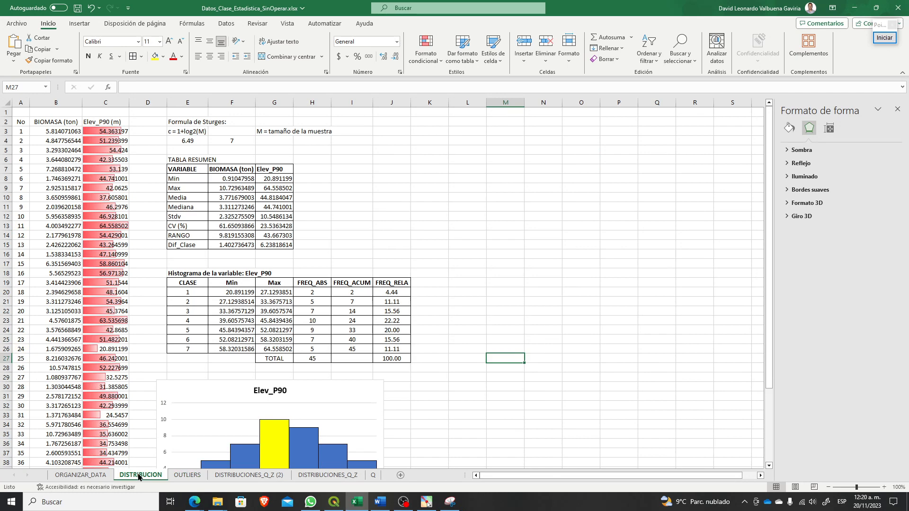
{"action": "left_click", "coordinate": [187, 475]}
{"action": "left_click", "coordinate": [77, 8]}
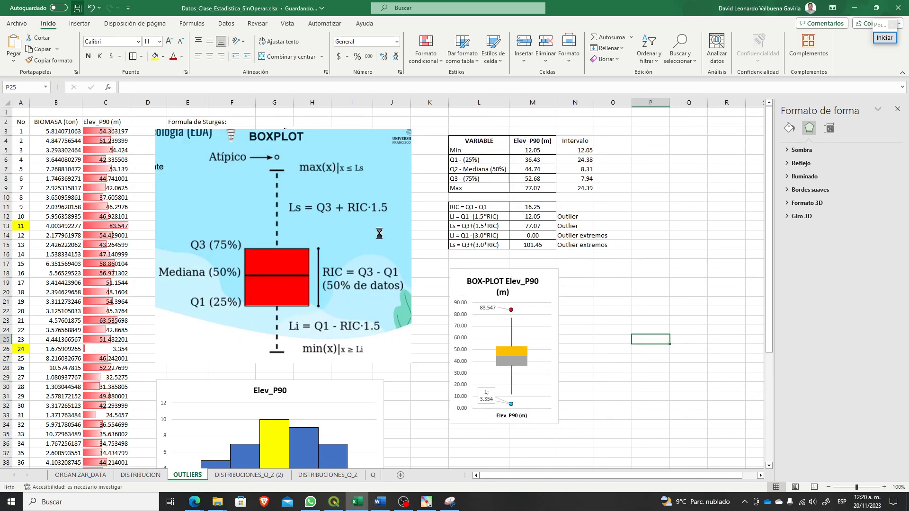
Step: Look through the DISTRIBUCION, DISTRIBUCIONES_Q_Z (2) and DISTRIBUCIONES_Q_Z sheets for the layout of the z-score analysis
{"action": "left_click", "coordinate": [139, 479]}
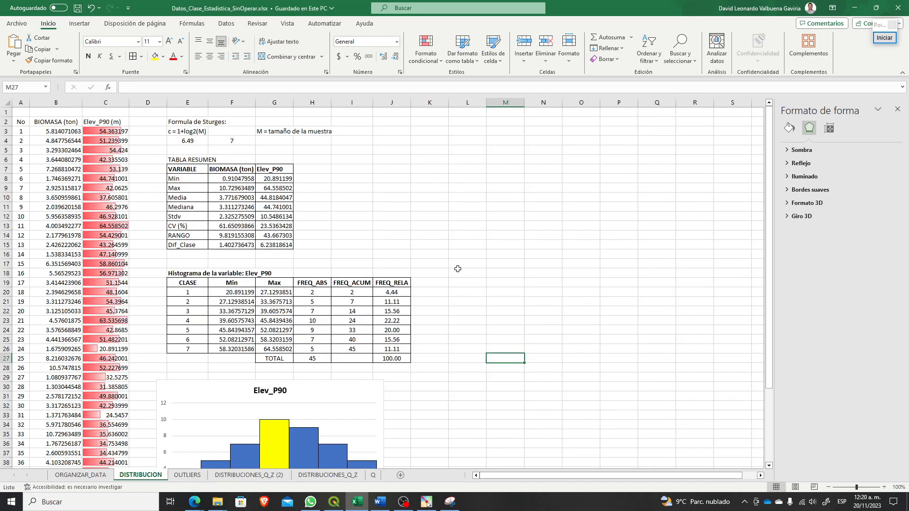
{"action": "left_click", "coordinate": [500, 255]}
{"action": "right_click", "coordinate": [132, 476]}
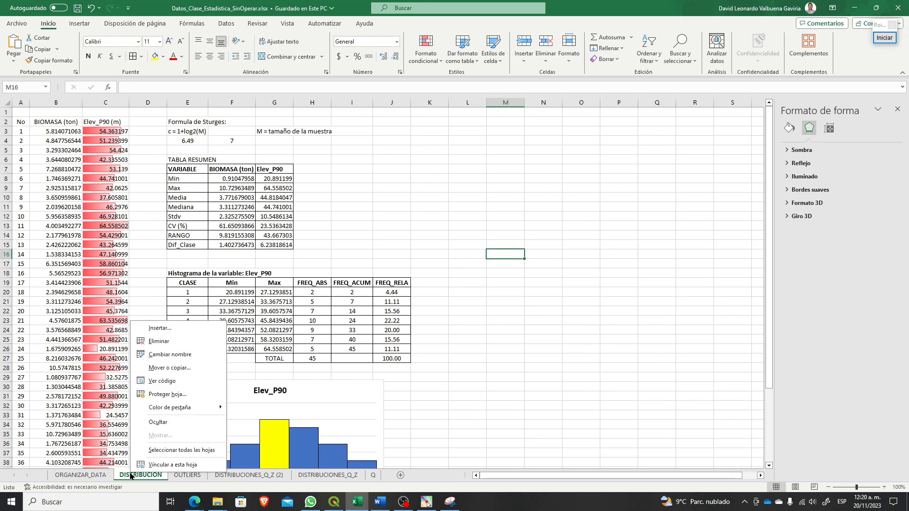
{"action": "left_click", "coordinate": [259, 479]}
{"action": "left_click", "coordinate": [260, 478]}
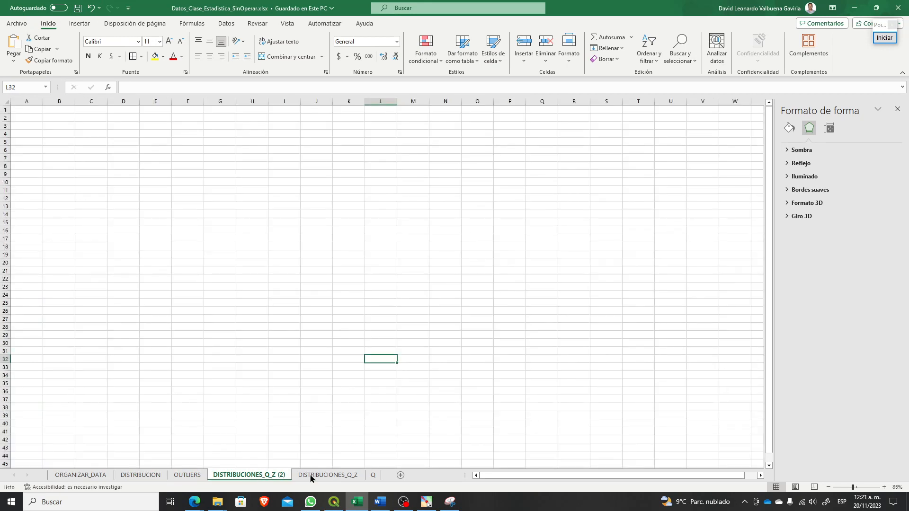
{"action": "left_click", "coordinate": [327, 476]}
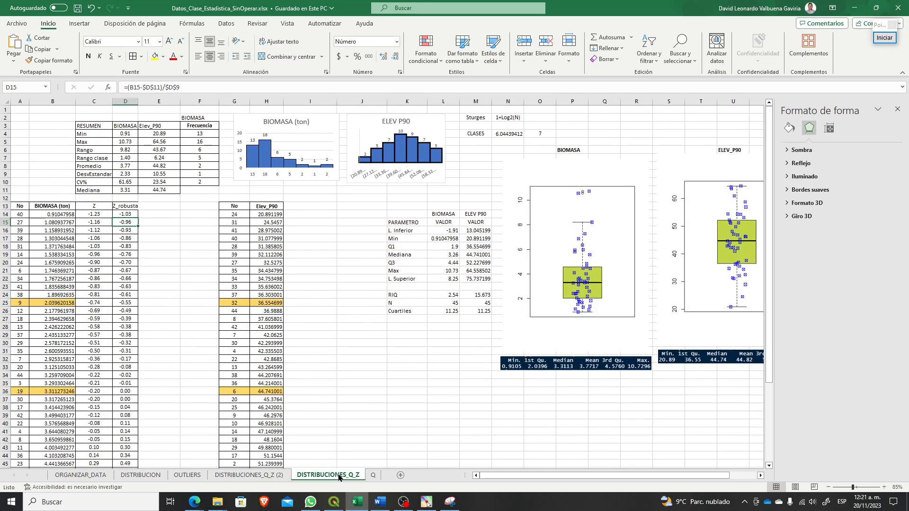
Step: Create a copy of the DISTRIBUCION sheet within the same workbook, placed before the original
{"action": "left_click", "coordinate": [129, 476]}
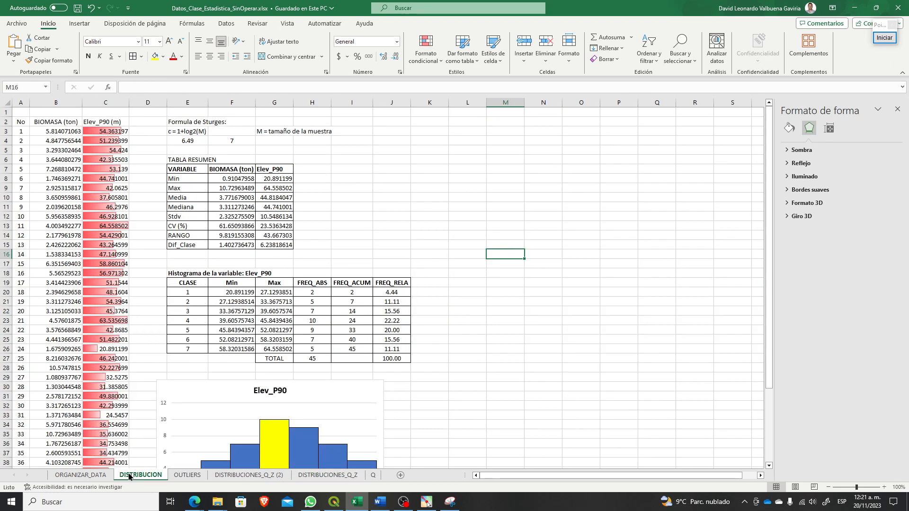
{"action": "right_click", "coordinate": [129, 476]}
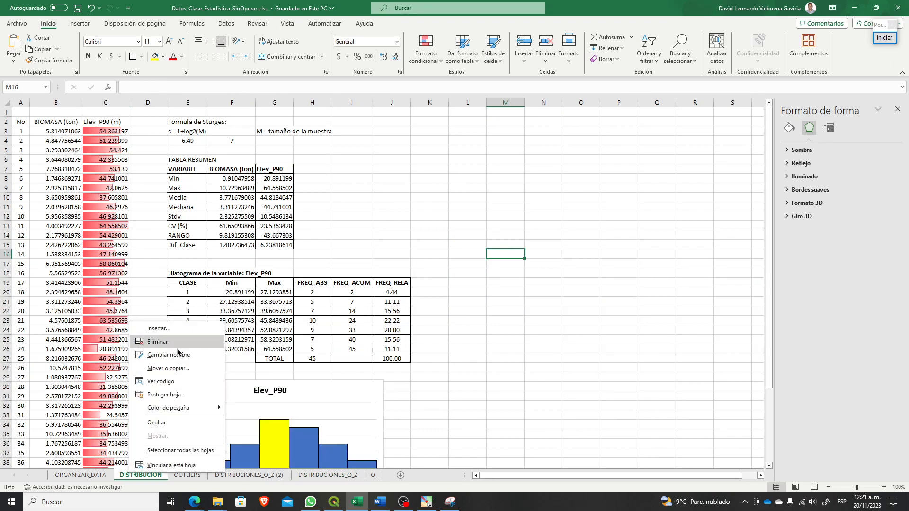
{"action": "left_click", "coordinate": [168, 368]}
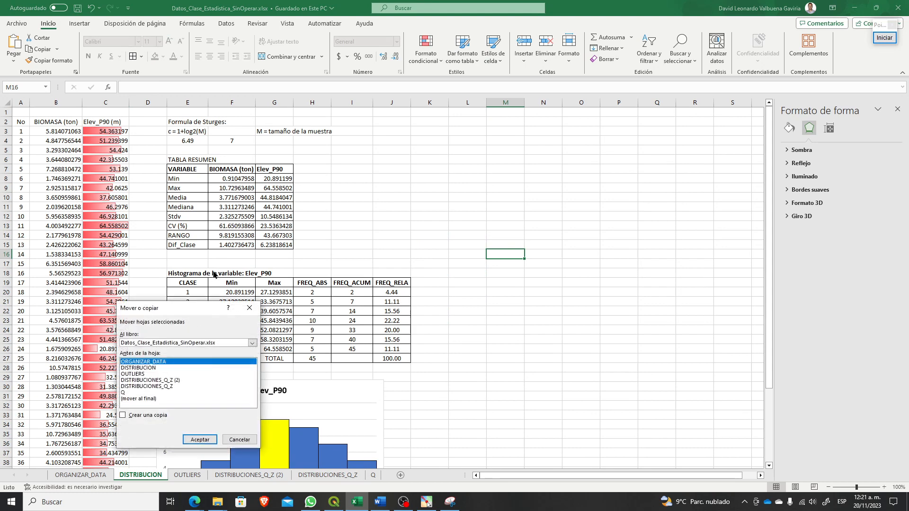
{"action": "left_click", "coordinate": [142, 368]}
{"action": "left_click", "coordinate": [123, 416]}
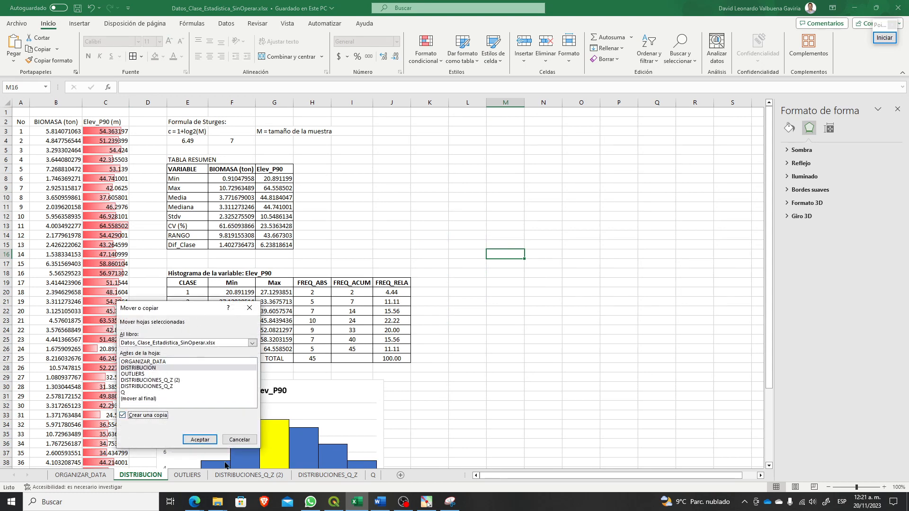
{"action": "left_click", "coordinate": [200, 440]}
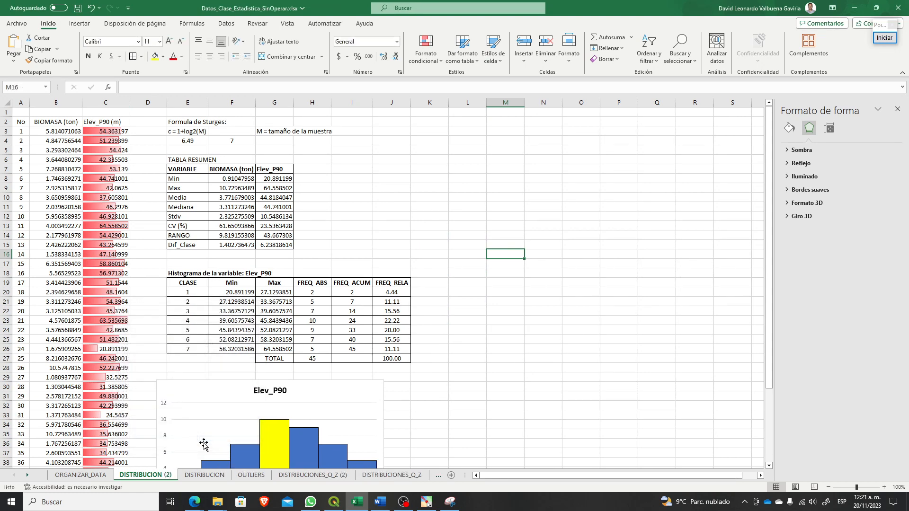
Step: Move the copied sheet to just after OUTLIERS and rename it PUNTUACION_Z
{"action": "left_click_drag", "start_coordinate": [273, 476], "coordinate": [271, 476]}
{"action": "right_click", "coordinate": [265, 475]}
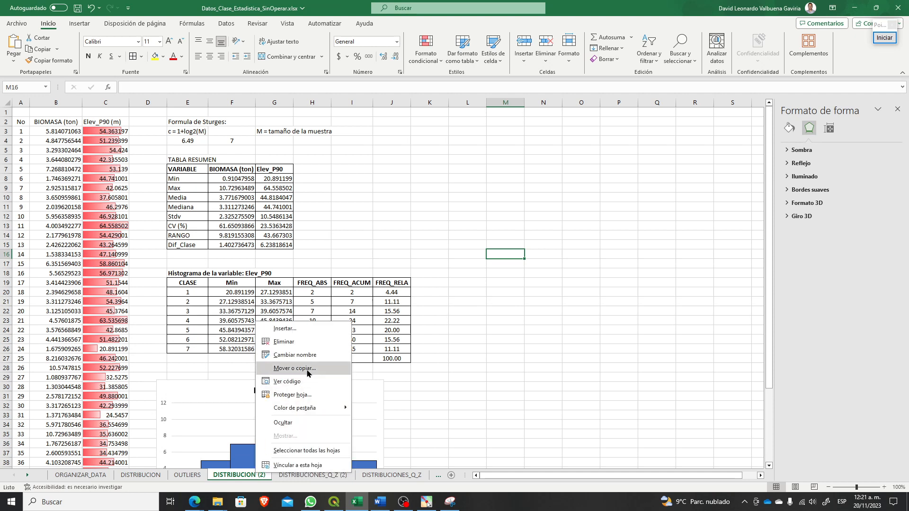
{"action": "left_click", "coordinate": [288, 356]}
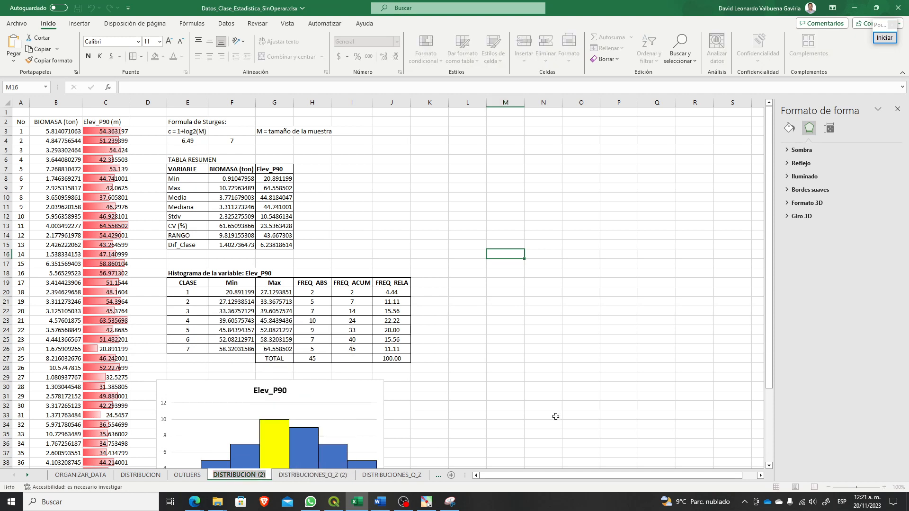
{"action": "type", "text": "PUNTUACION"}
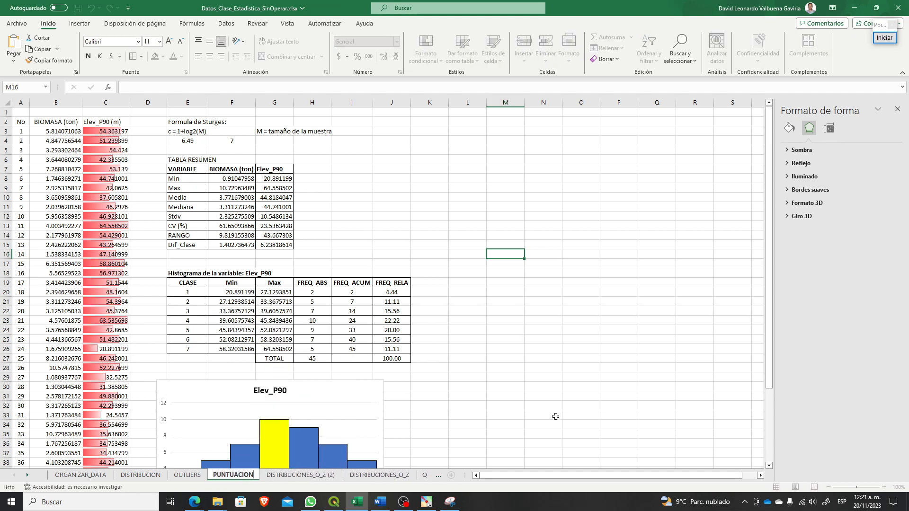
{"action": "type", "text": "_Z"}
{"action": "key", "text": "Return"}
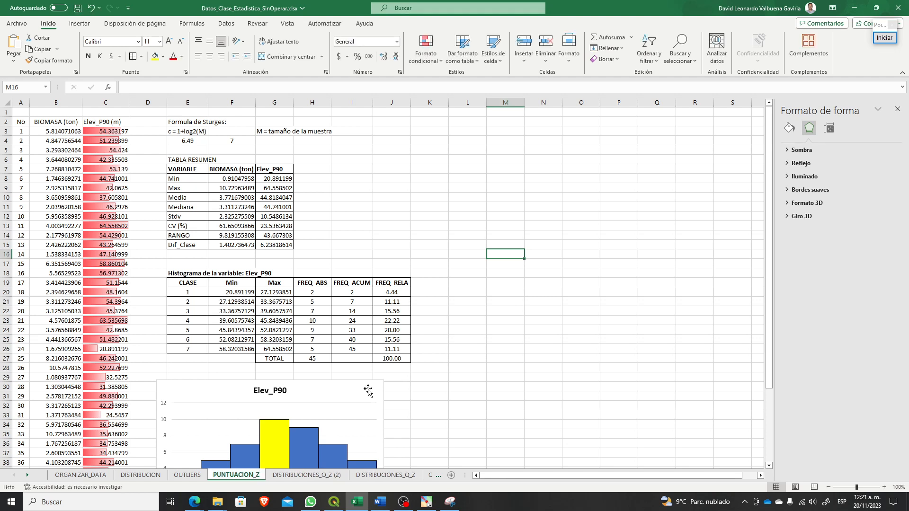
Step: Paste the captured z formula image, shrink it to fit beside the TABLA RESUMEN table, and shift the Elev_P90 chart slightly right
{"action": "key", "text": "ctrl+v"}
{"action": "left_click_drag", "start_coordinate": [562, 319], "coordinate": [367, 196]}
{"action": "left_click_drag", "start_coordinate": [315, 243], "coordinate": [398, 224]}
{"action": "left_click_drag", "start_coordinate": [592, 194], "coordinate": [510, 192]}
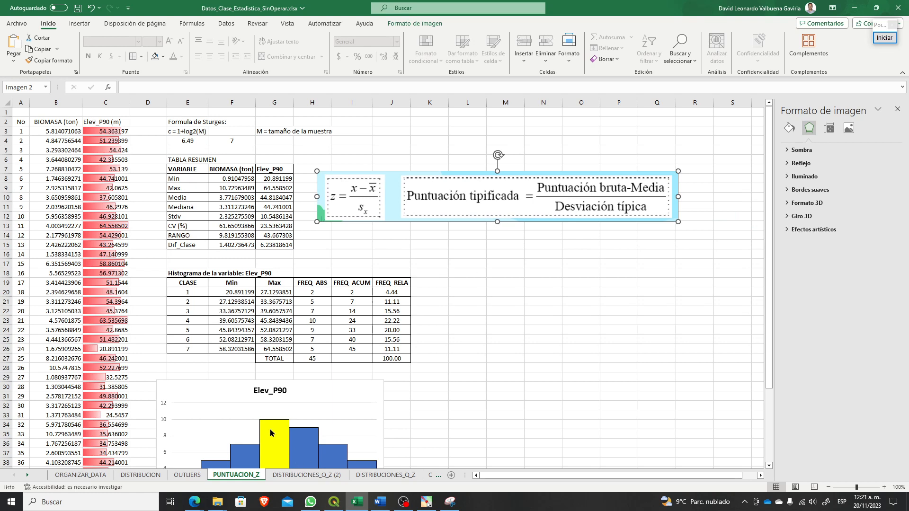
{"action": "left_click_drag", "start_coordinate": [190, 384], "coordinate": [242, 382]}
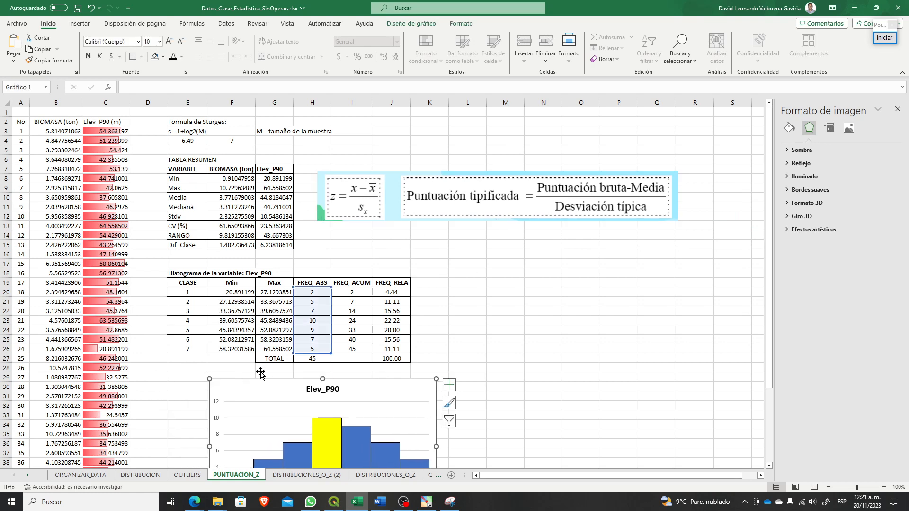
Step: Insert two blank columns at column E, narrow column F, and reposition the formula image slightly lower beside the summary table
{"action": "left_click", "coordinate": [199, 103]}
{"action": "right_click", "coordinate": [192, 105]}
{"action": "left_click", "coordinate": [230, 198]}
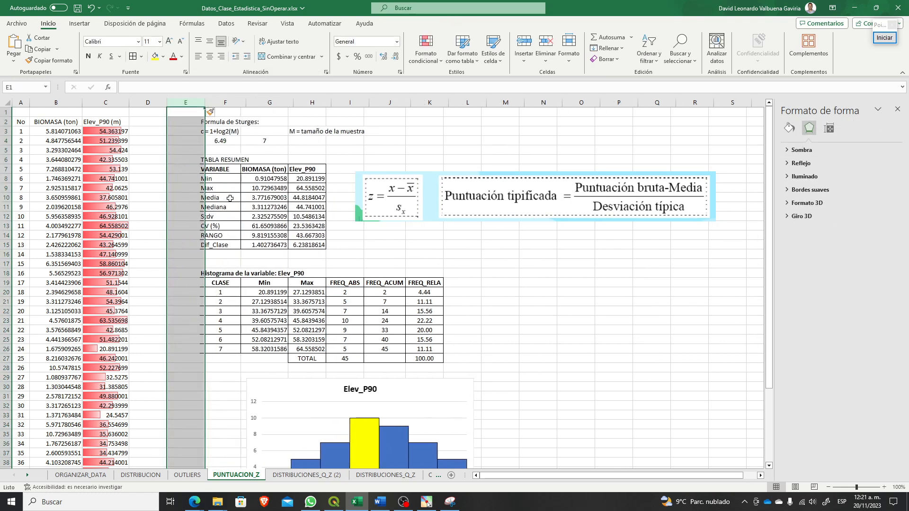
{"action": "right_click", "coordinate": [188, 104]}
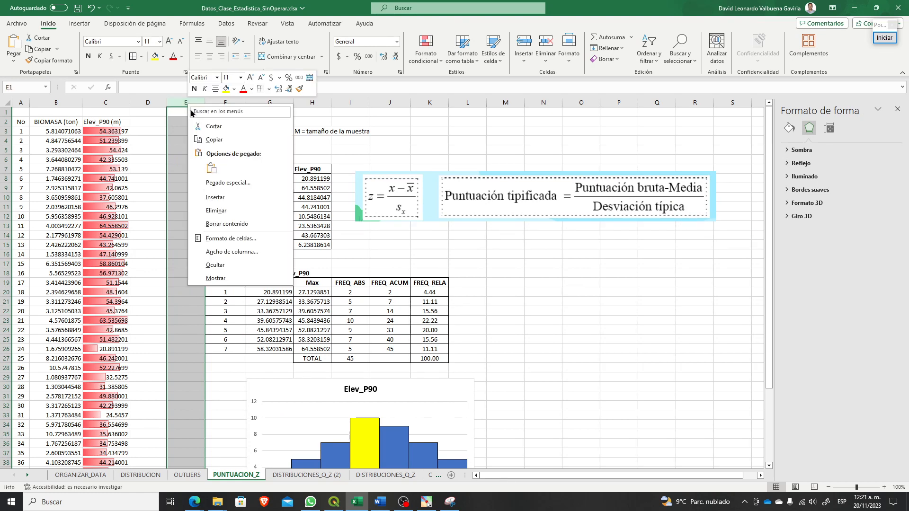
{"action": "left_click", "coordinate": [218, 198]}
{"action": "left_click_drag", "start_coordinate": [243, 103], "coordinate": [219, 103]}
{"action": "left_click", "coordinate": [556, 330]}
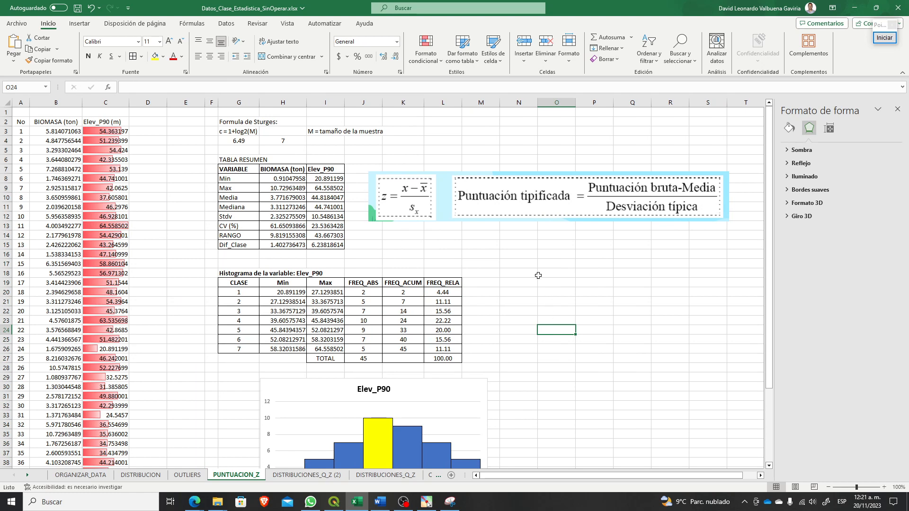
{"action": "left_click_drag", "start_coordinate": [495, 197], "coordinate": [492, 214]}
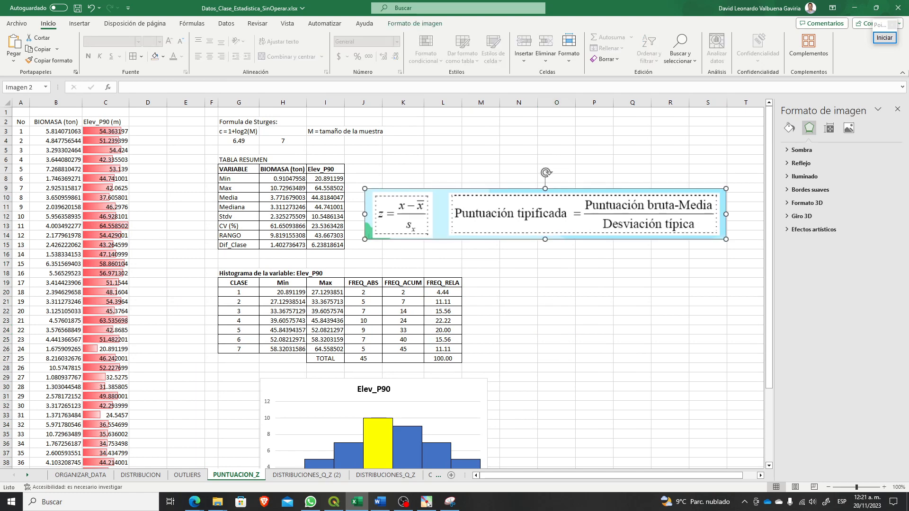
Step: Circle x, the mean and s_x in the z formula with the screen pen, draw an arrow to the Elev_P90 data, and end the annotation
{"action": "left_click", "coordinate": [885, 38]}
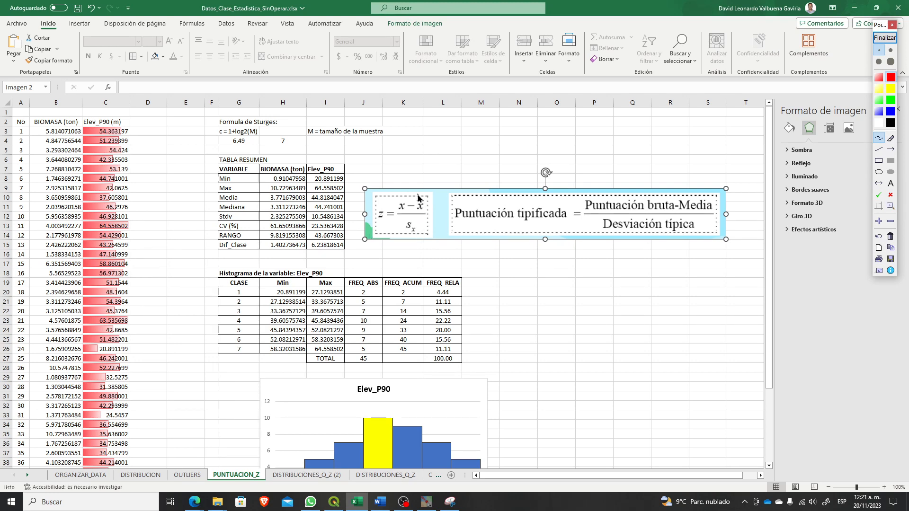
{"action": "mouse_move", "coordinate": [417, 196]}
{"action": "left_mouse_down"}
{"action": "mouse_move", "coordinate": [404, 231]}
{"action": "mouse_move", "coordinate": [416, 239]}
{"action": "mouse_move", "coordinate": [432, 216]}
{"action": "mouse_move", "coordinate": [427, 195]}
{"action": "mouse_move", "coordinate": [396, 217]}
{"action": "mouse_move", "coordinate": [411, 217]}
{"action": "mouse_move", "coordinate": [398, 196]}
{"action": "left_mouse_up"}
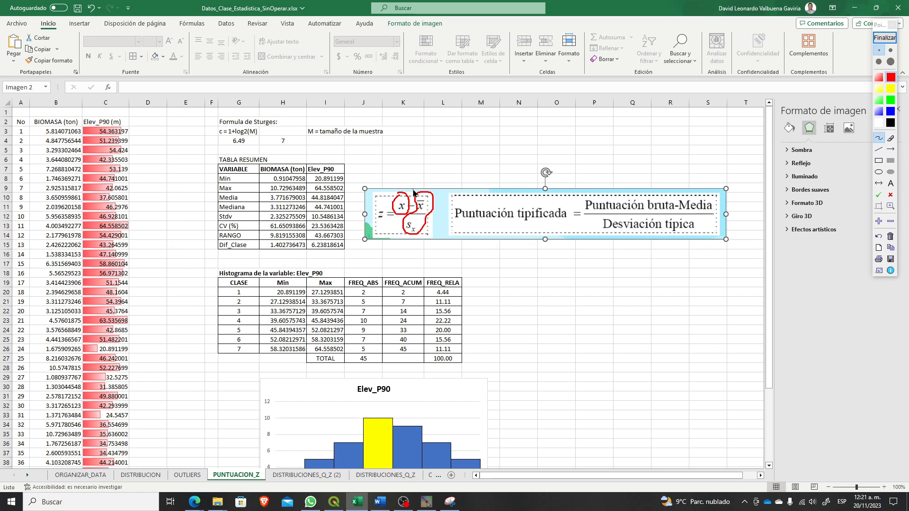
{"action": "mouse_move", "coordinate": [413, 191]}
{"action": "left_mouse_down"}
{"action": "mouse_move", "coordinate": [385, 157]}
{"action": "mouse_move", "coordinate": [235, 111]}
{"action": "mouse_move", "coordinate": [131, 117]}
{"action": "mouse_move", "coordinate": [141, 125]}
{"action": "left_mouse_up"}
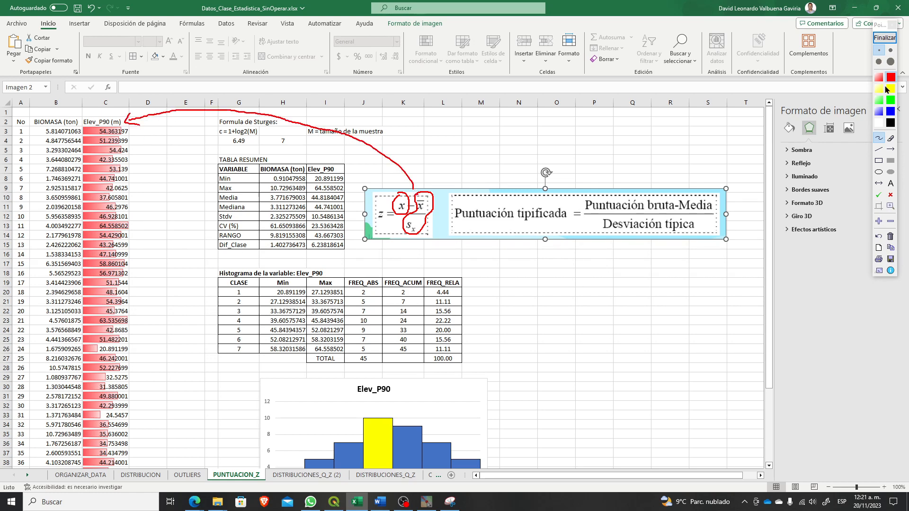
{"action": "left_click", "coordinate": [885, 37]}
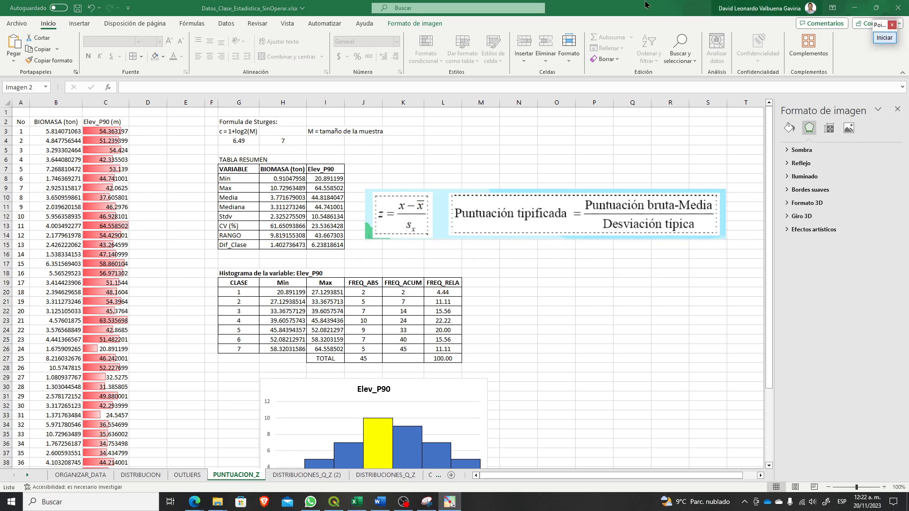
Step: Enter the heading Z in cell D2, next to the Elev_P90 (m) column
{"action": "left_click", "coordinate": [153, 120]}
{"action": "type", "text": "z"}
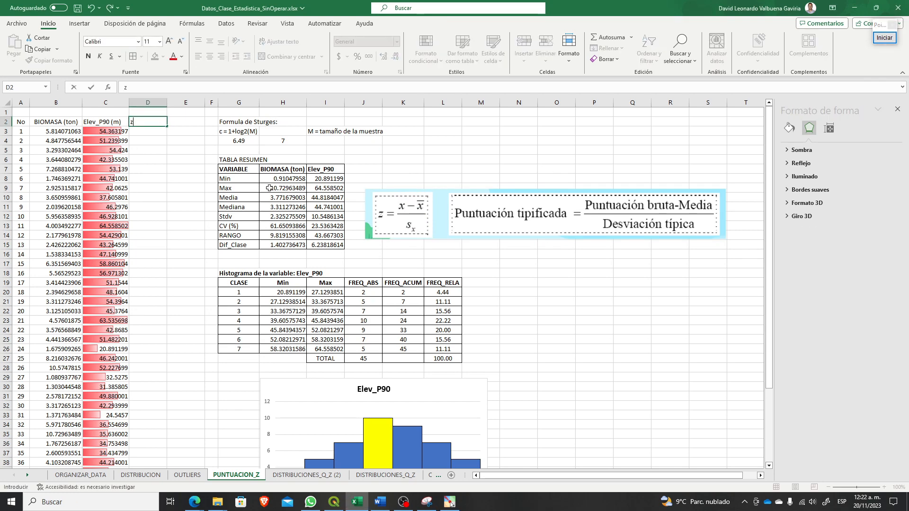
{"action": "key", "text": "Return"}
{"action": "key", "text": "Up"}
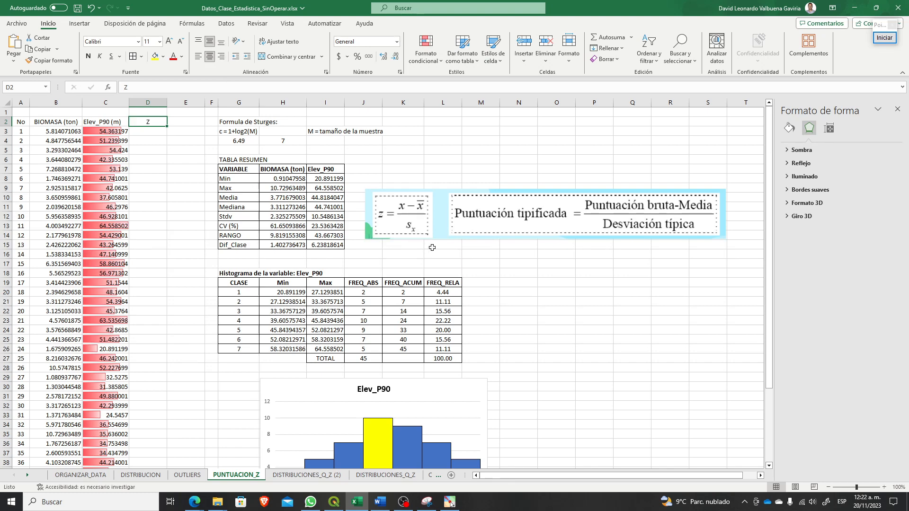
Step: Enter the standardized score formula =(C3-$I$10)/$I$12 in cell D3, using the Elev_P90 mean and standard deviation
{"action": "left_click", "coordinate": [596, 327]}
{"action": "left_click", "coordinate": [144, 135]}
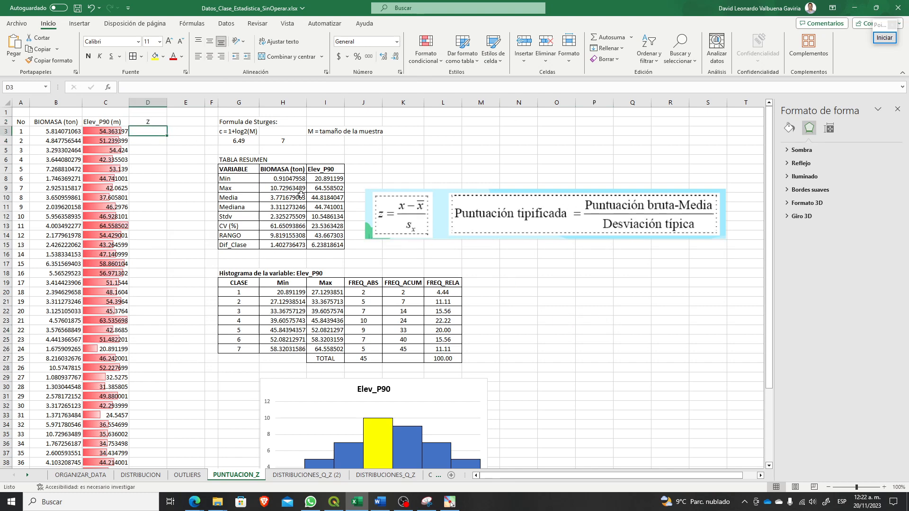
{"action": "type", "text": "=("}
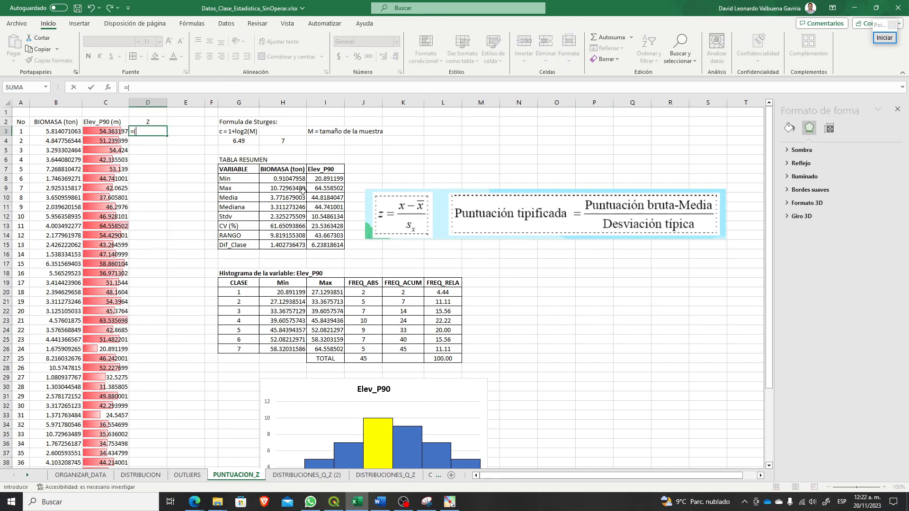
{"action": "key", "text": "Left"}
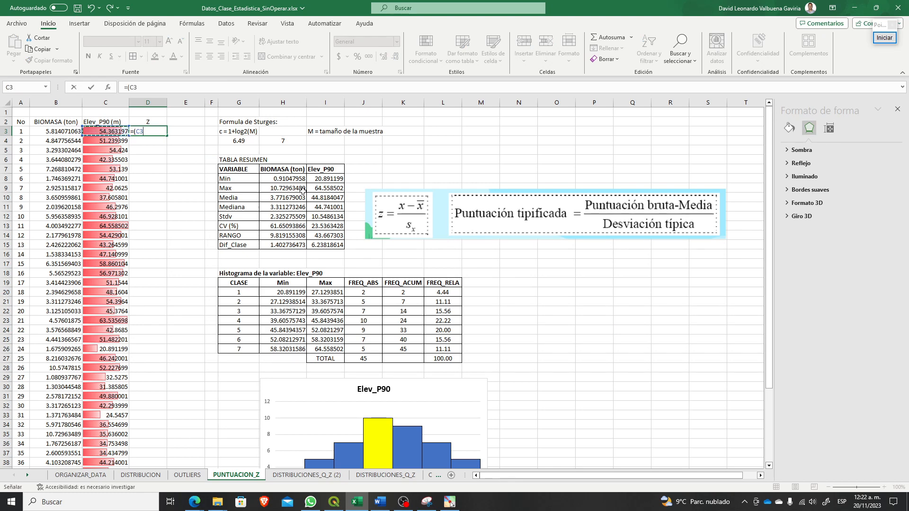
{"action": "type", "text": "-"}
{"action": "left_click", "coordinate": [324, 193]}
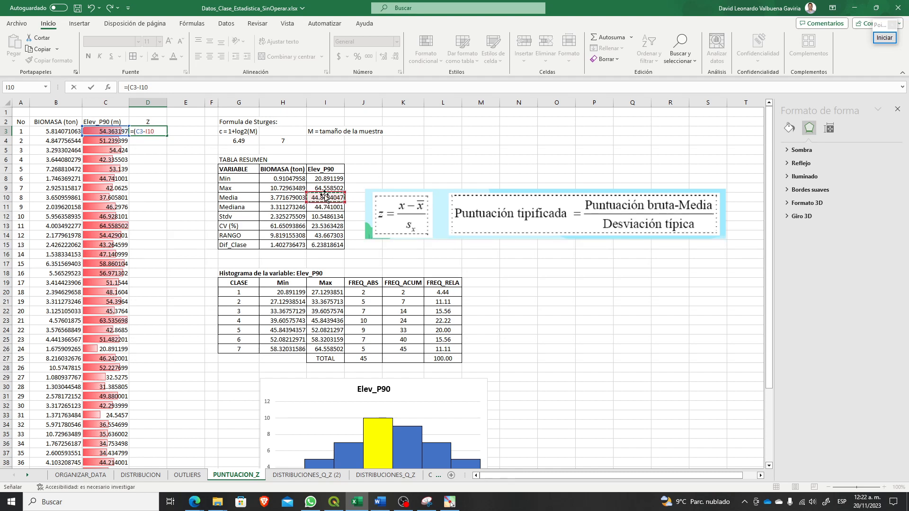
{"action": "key", "text": "F4"}
{"action": "type", "text": ")"}
{"action": "type", "text": "/"}
{"action": "left_click", "coordinate": [326, 217]}
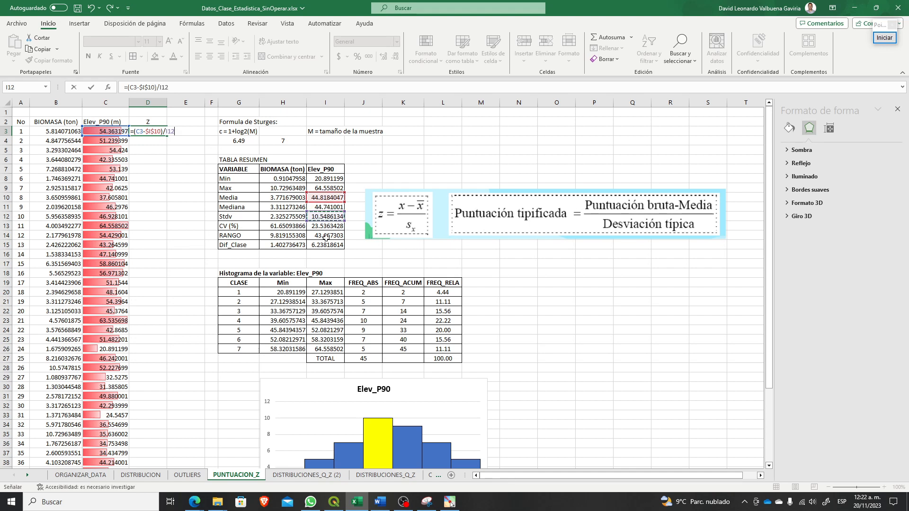
{"action": "key", "text": "F4"}
{"action": "key", "text": "Return"}
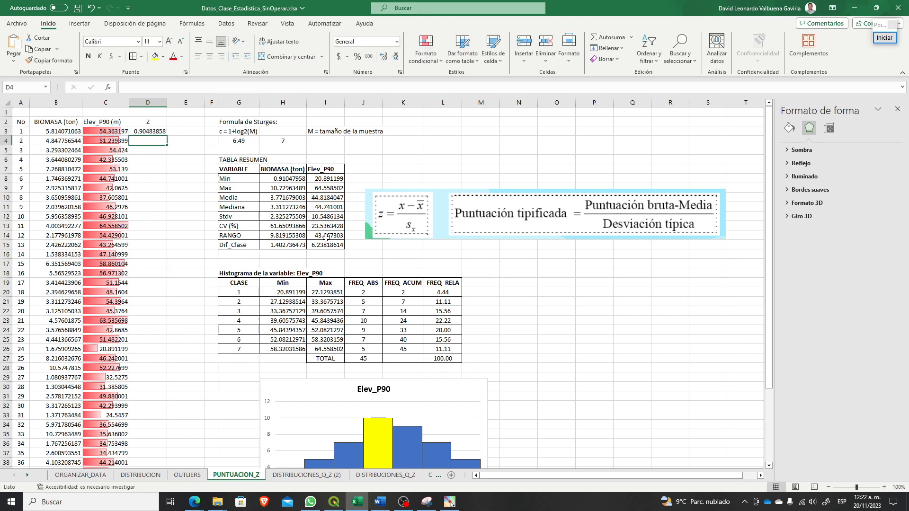
Step: Format the Z value in D3 with two decimals and center it horizontally and vertically
{"action": "left_click", "coordinate": [143, 133]}
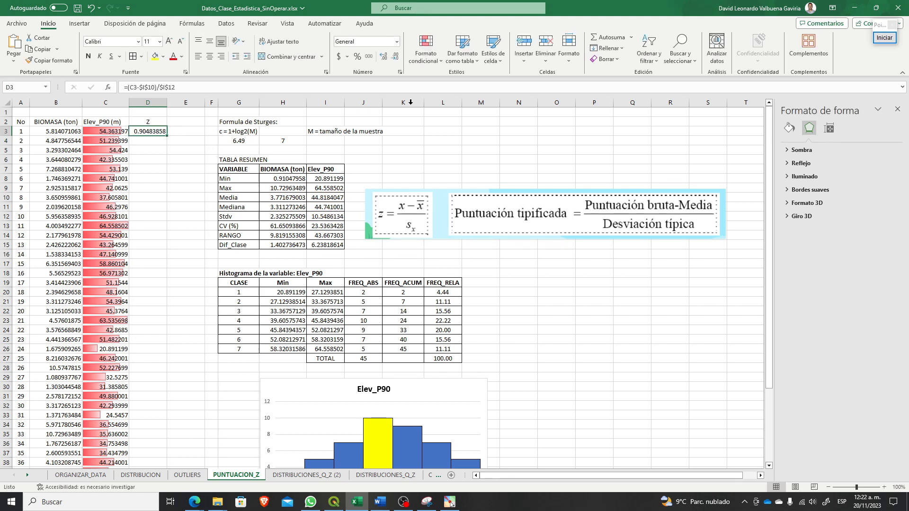
{"action": "left_click", "coordinate": [396, 57]}
{"action": "left_click", "coordinate": [395, 57]}
{"action": "left_click", "coordinate": [396, 57]}
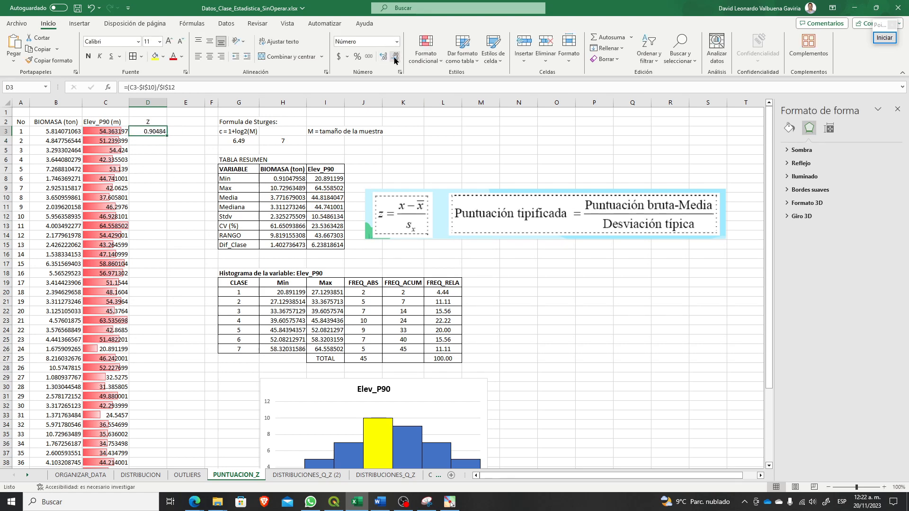
{"action": "left_click", "coordinate": [209, 56]}
{"action": "left_click", "coordinate": [209, 42]}
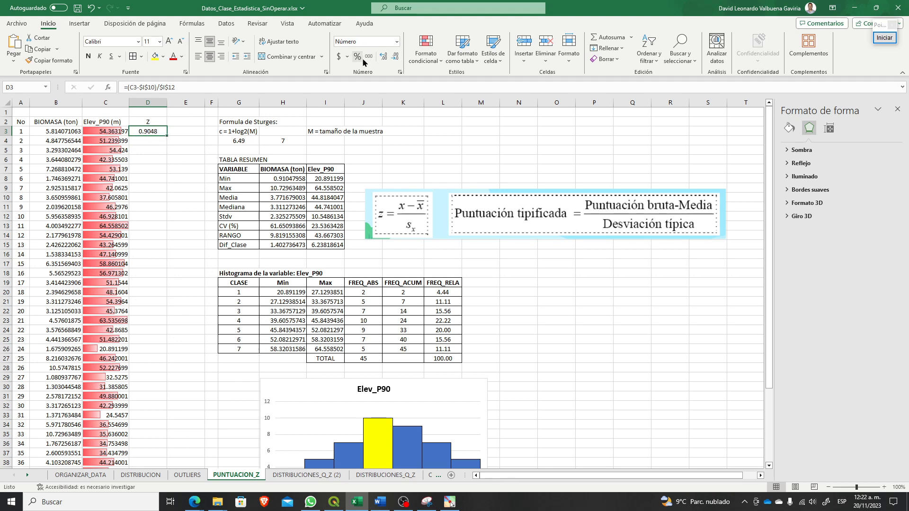
{"action": "left_click", "coordinate": [395, 57]}
{"action": "left_click", "coordinate": [385, 57]}
Step: Fill the Z formula down column D to row 47 for all Elev_P90 records and check the filled values
{"action": "double_click", "coordinate": [169, 138]}
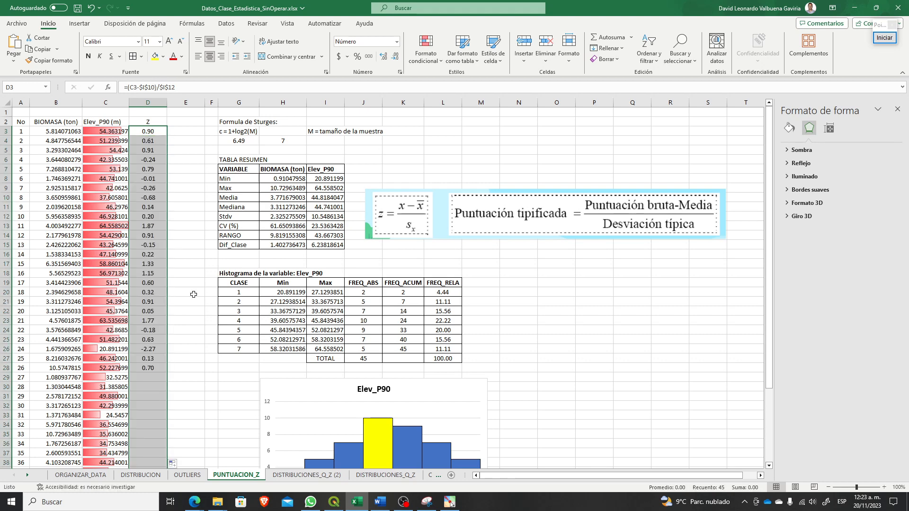
{"action": "scroll", "coordinate": [162, 235], "scroll_direction": "down", "scroll_amount": 9}
{"action": "scroll", "coordinate": [336, 315], "scroll_direction": "up", "scroll_amount": 9}
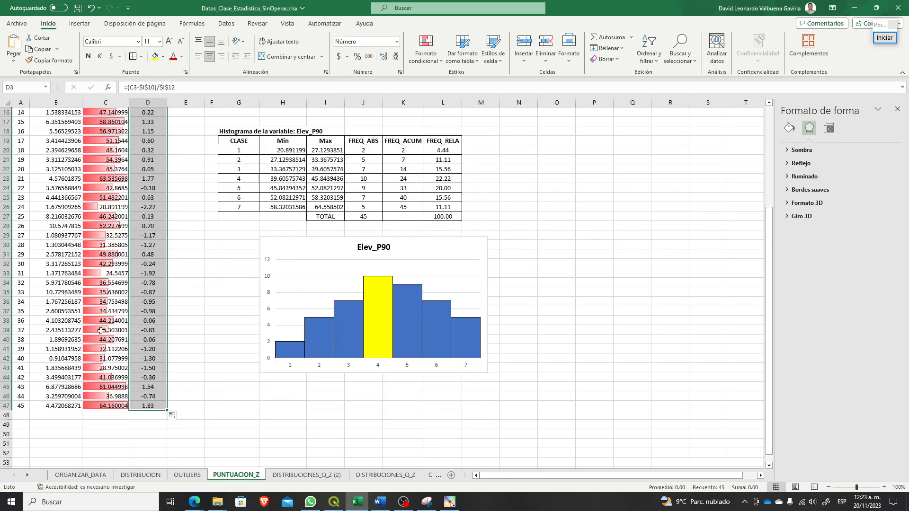
{"action": "left_click", "coordinate": [521, 302]}
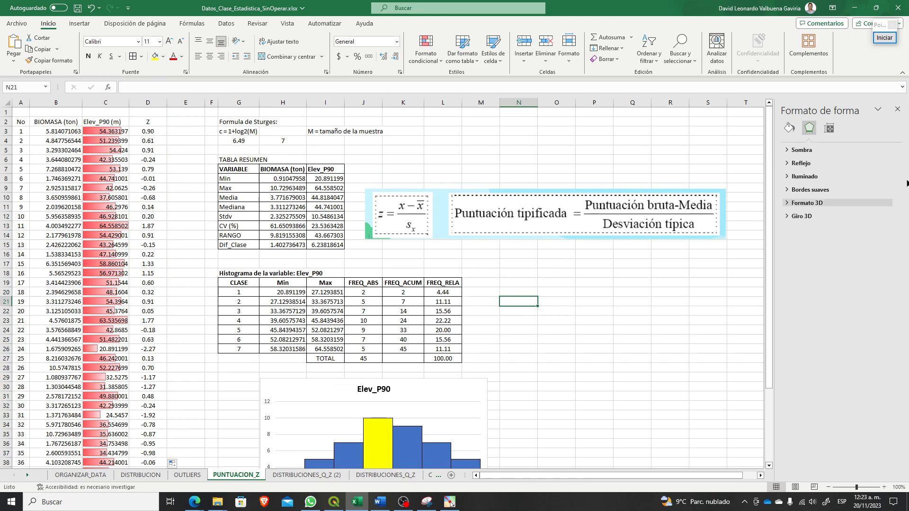
Step: Annotate the screen with a red arrow on the Elev_P90 histogram and red coordinate axes below the z formula images
{"action": "left_click", "coordinate": [885, 38]}
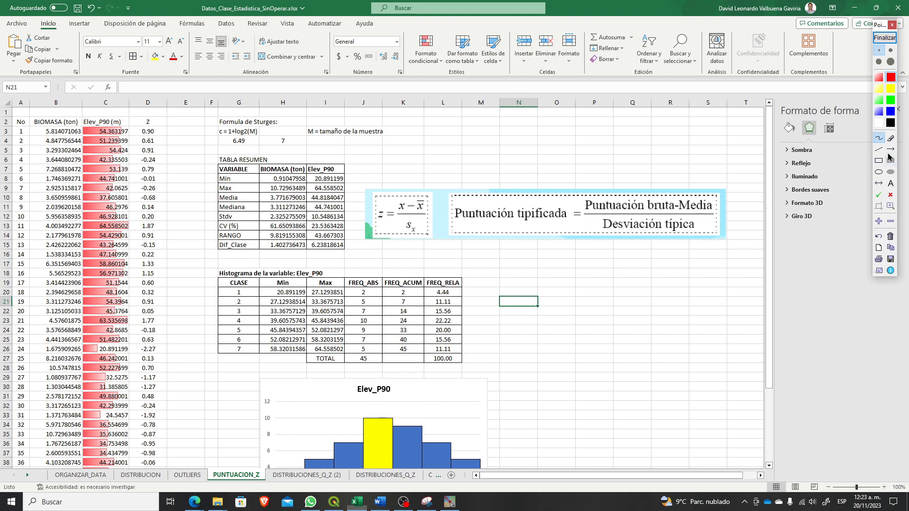
{"action": "mouse_move", "coordinate": [457, 383]}
{"action": "left_mouse_down"}
{"action": "mouse_move", "coordinate": [441, 421]}
{"action": "mouse_move", "coordinate": [436, 400]}
{"action": "mouse_move", "coordinate": [452, 414]}
{"action": "left_mouse_up"}
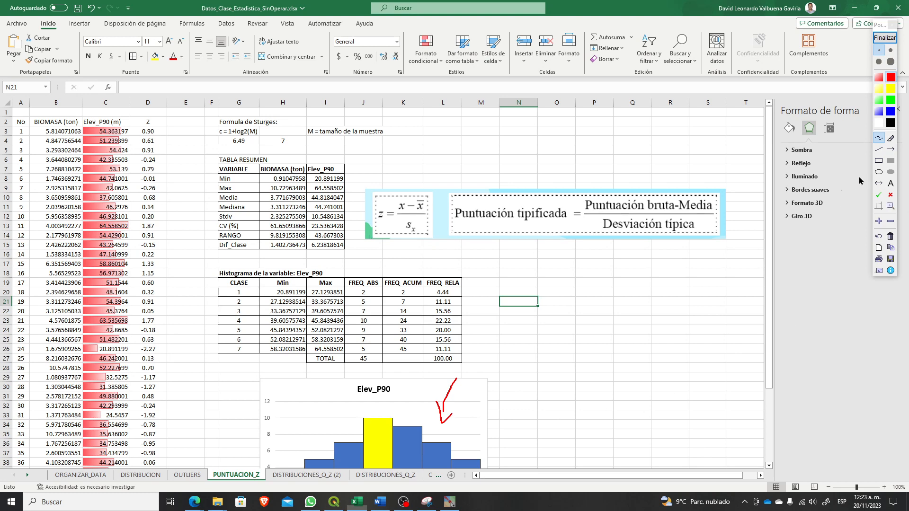
{"action": "left_click", "coordinate": [879, 149]}
{"action": "mouse_move", "coordinate": [559, 246]}
{"action": "left_mouse_down"}
{"action": "mouse_move", "coordinate": [560, 385]}
{"action": "mouse_move", "coordinate": [749, 373]}
{"action": "left_mouse_up"}
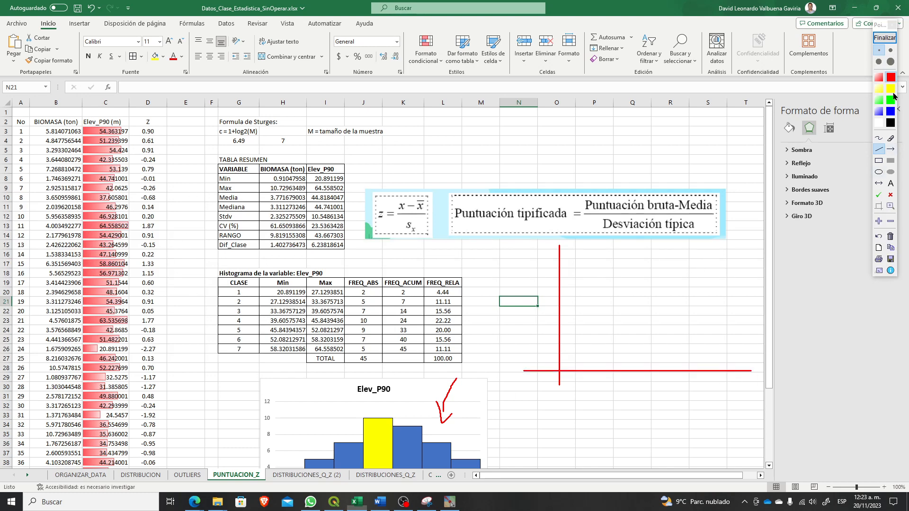
Step: Sketch a blue bell curve on the axes with a centre line labelled x̄, and circle x̄ in the z formula
{"action": "left_click", "coordinate": [879, 138]}
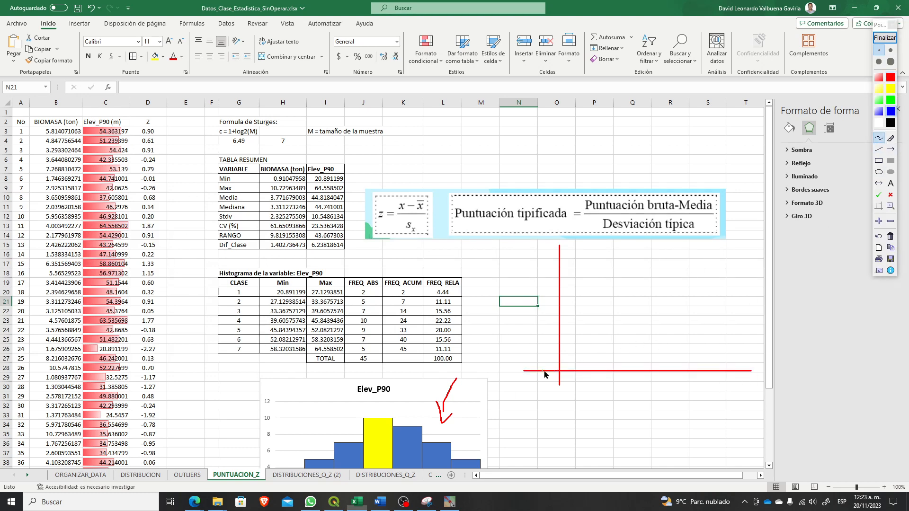
{"action": "mouse_move", "coordinate": [544, 371]}
{"action": "left_mouse_down"}
{"action": "mouse_move", "coordinate": [603, 336]}
{"action": "mouse_move", "coordinate": [633, 283]}
{"action": "mouse_move", "coordinate": [662, 262]}
{"action": "mouse_move", "coordinate": [695, 273]}
{"action": "mouse_move", "coordinate": [728, 336]}
{"action": "mouse_move", "coordinate": [757, 363]}
{"action": "left_mouse_up"}
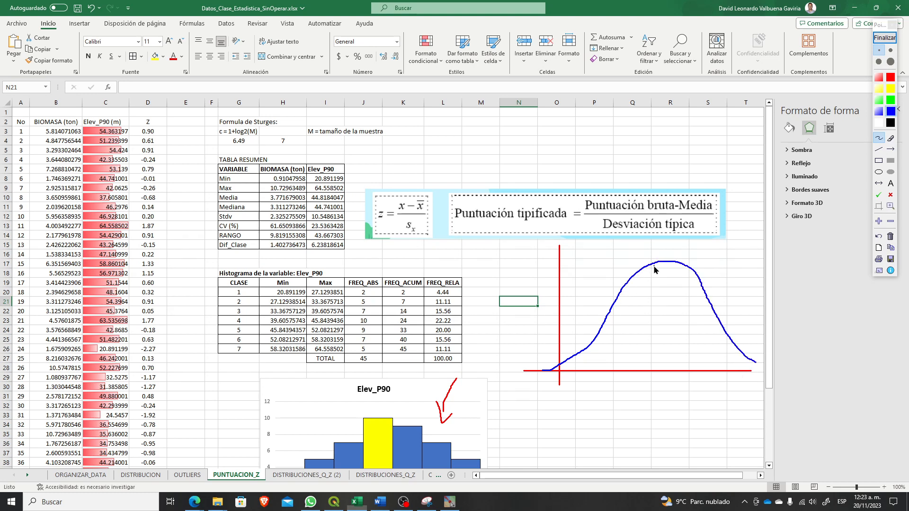
{"action": "mouse_move", "coordinate": [667, 264]}
{"action": "left_mouse_down"}
{"action": "mouse_move", "coordinate": [659, 401]}
{"action": "mouse_move", "coordinate": [671, 383]}
{"action": "left_mouse_up"}
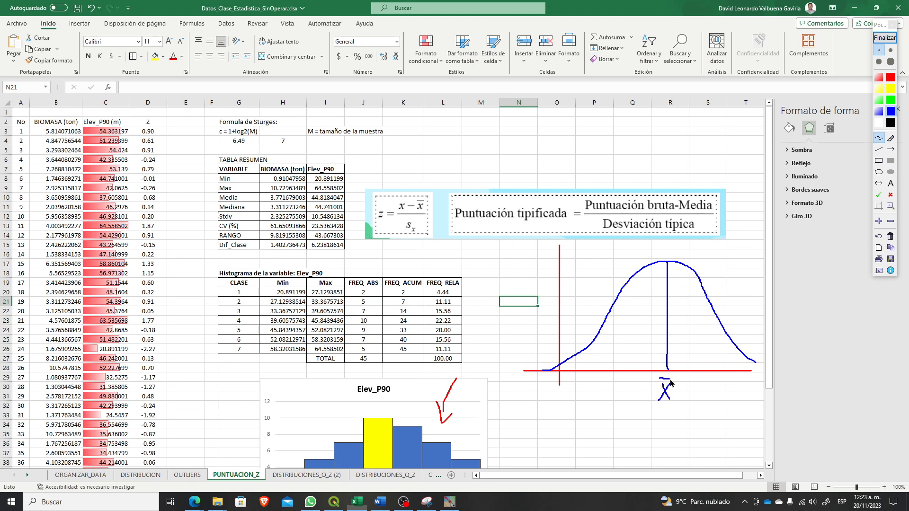
{"action": "mouse_move", "coordinate": [421, 200]}
{"action": "left_mouse_down"}
{"action": "mouse_move", "coordinate": [419, 214]}
{"action": "mouse_move", "coordinate": [427, 197]}
{"action": "left_mouse_up"}
Step: Draw a vertical line on each side of the curve's mean and label them -Sx and Sx with a sigma below each
{"action": "left_click_drag", "start_coordinate": [710, 303], "coordinate": [714, 373]}
{"action": "left_click_drag", "start_coordinate": [611, 307], "coordinate": [612, 371]}
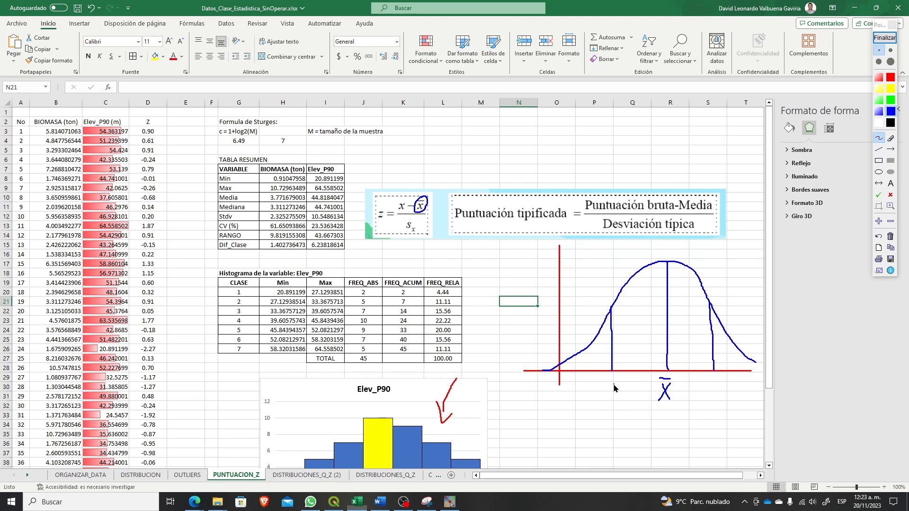
{"action": "mouse_move", "coordinate": [614, 381]}
{"action": "left_mouse_down"}
{"action": "mouse_move", "coordinate": [606, 391]}
{"action": "mouse_move", "coordinate": [618, 390]}
{"action": "mouse_move", "coordinate": [618, 381]}
{"action": "left_mouse_up"}
{"action": "mouse_move", "coordinate": [720, 378]}
{"action": "left_mouse_down"}
{"action": "mouse_move", "coordinate": [706, 391]}
{"action": "mouse_move", "coordinate": [721, 392]}
{"action": "left_mouse_up"}
{"action": "mouse_move", "coordinate": [613, 405]}
{"action": "left_mouse_down"}
{"action": "mouse_move", "coordinate": [604, 402]}
{"action": "mouse_move", "coordinate": [621, 400]}
{"action": "left_mouse_up"}
{"action": "left_click_drag", "start_coordinate": [721, 399], "coordinate": [730, 404]}
Step: Circle record 11 and its Z value 1.87, and mark 0 under the mean and 1.87 beside it on the sketch
{"action": "mouse_move", "coordinate": [21, 220]}
{"action": "left_mouse_down"}
{"action": "mouse_move", "coordinate": [18, 231]}
{"action": "mouse_move", "coordinate": [27, 231]}
{"action": "mouse_move", "coordinate": [23, 221]}
{"action": "left_mouse_up"}
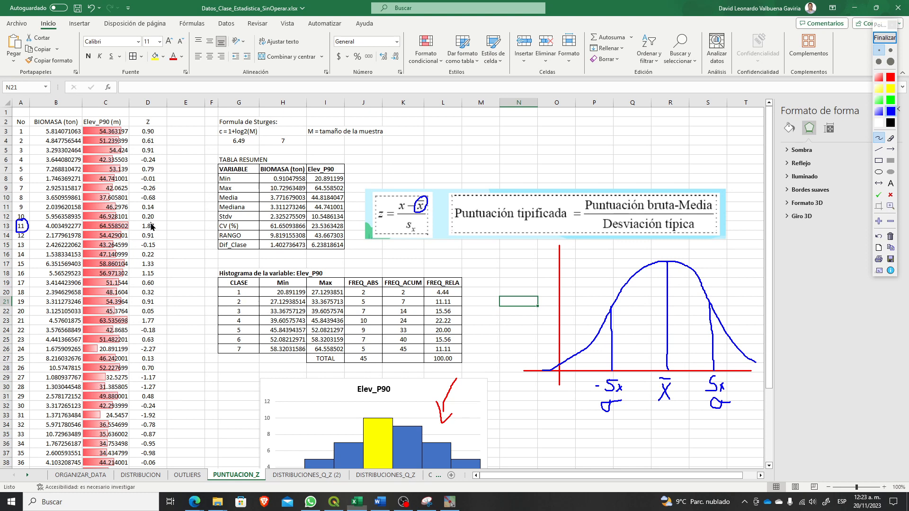
{"action": "mouse_move", "coordinate": [147, 220]}
{"action": "left_mouse_down"}
{"action": "mouse_move", "coordinate": [137, 229]}
{"action": "mouse_move", "coordinate": [159, 223]}
{"action": "mouse_move", "coordinate": [144, 220]}
{"action": "left_mouse_up"}
{"action": "mouse_move", "coordinate": [669, 406]}
{"action": "left_mouse_down"}
{"action": "mouse_move", "coordinate": [670, 418]}
{"action": "mouse_move", "coordinate": [668, 406]}
{"action": "left_mouse_up"}
{"action": "mouse_move", "coordinate": [699, 374]}
{"action": "left_mouse_down"}
{"action": "mouse_move", "coordinate": [700, 421]}
{"action": "mouse_move", "coordinate": [695, 413]}
{"action": "mouse_move", "coordinate": [705, 413]}
{"action": "mouse_move", "coordinate": [692, 438]}
{"action": "mouse_move", "coordinate": [710, 423]}
{"action": "mouse_move", "coordinate": [706, 443]}
{"action": "mouse_move", "coordinate": [714, 432]}
{"action": "mouse_move", "coordinate": [717, 439]}
{"action": "mouse_move", "coordinate": [715, 431]}
{"action": "left_mouse_up"}
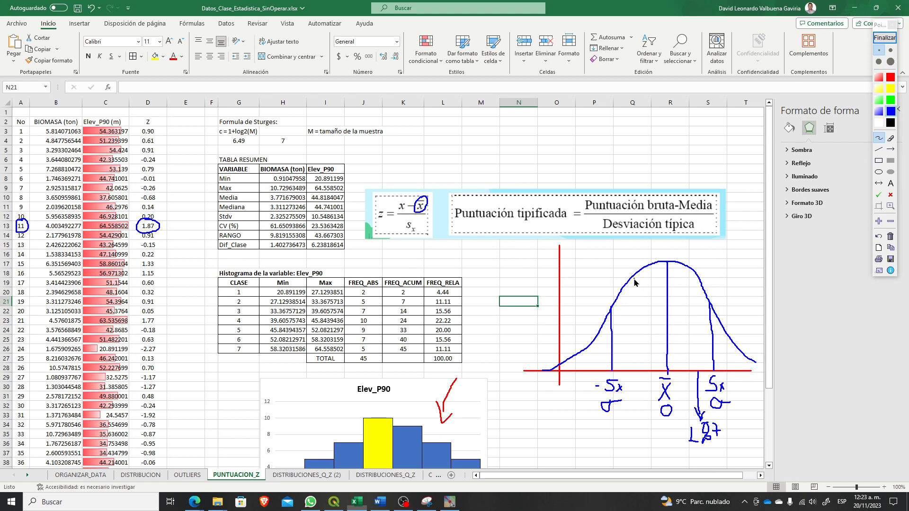
Step: Mark -1.37 on the negative side of the curve and draw arrows outward from the mean in both directions
{"action": "mouse_move", "coordinate": [634, 281]}
{"action": "left_mouse_down"}
{"action": "mouse_move", "coordinate": [634, 422]}
{"action": "mouse_move", "coordinate": [642, 428]}
{"action": "mouse_move", "coordinate": [617, 442]}
{"action": "mouse_move", "coordinate": [632, 450]}
{"action": "left_mouse_up"}
{"action": "mouse_move", "coordinate": [635, 446]}
{"action": "left_mouse_down"}
{"action": "mouse_move", "coordinate": [644, 439]}
{"action": "mouse_move", "coordinate": [640, 446]}
{"action": "mouse_move", "coordinate": [655, 446]}
{"action": "left_mouse_up"}
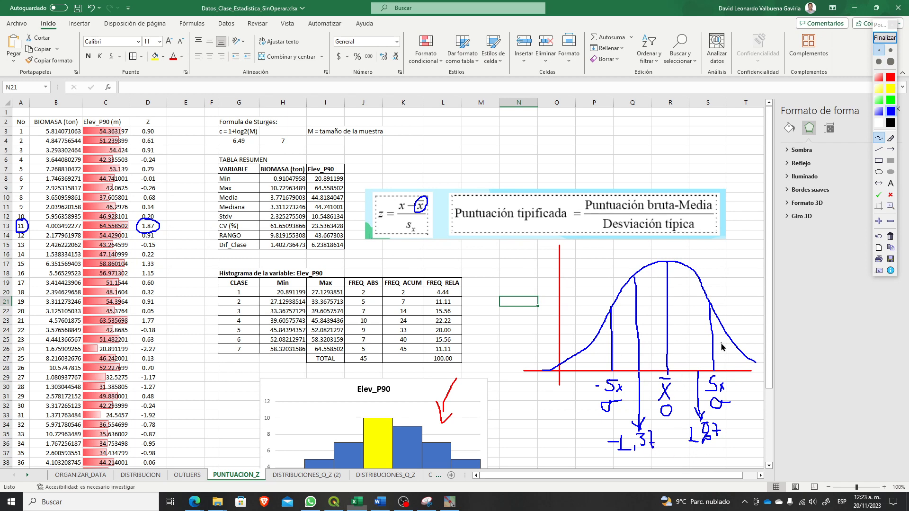
{"action": "mouse_move", "coordinate": [668, 336]}
{"action": "left_mouse_down"}
{"action": "mouse_move", "coordinate": [688, 330]}
{"action": "mouse_move", "coordinate": [690, 342]}
{"action": "left_mouse_up"}
{"action": "left_click_drag", "start_coordinate": [668, 305], "coordinate": [645, 313]}
Step: Label the bell curve Normal in green with an arrow pointing to it, and end the annotation
{"action": "left_click", "coordinate": [891, 100]}
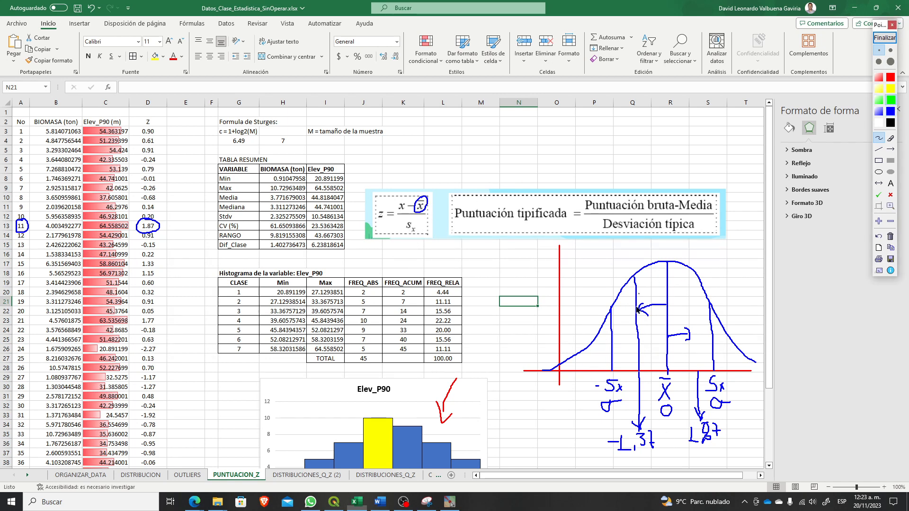
{"action": "mouse_move", "coordinate": [718, 249]}
{"action": "left_mouse_down"}
{"action": "mouse_move", "coordinate": [693, 255]}
{"action": "mouse_move", "coordinate": [687, 270]}
{"action": "mouse_move", "coordinate": [703, 262]}
{"action": "mouse_move", "coordinate": [736, 269]}
{"action": "mouse_move", "coordinate": [737, 241]}
{"action": "mouse_move", "coordinate": [746, 265]}
{"action": "mouse_move", "coordinate": [761, 272]}
{"action": "mouse_move", "coordinate": [746, 265]}
{"action": "left_mouse_up"}
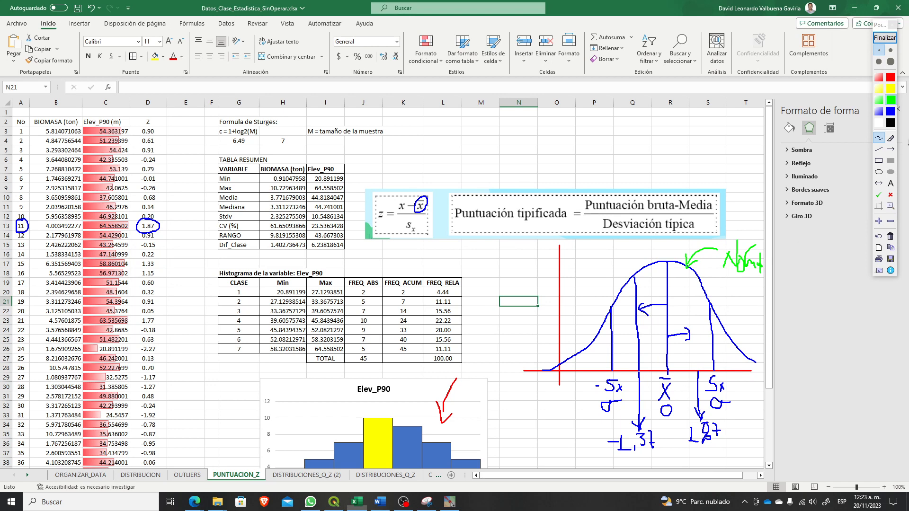
{"action": "left_click", "coordinate": [885, 38]}
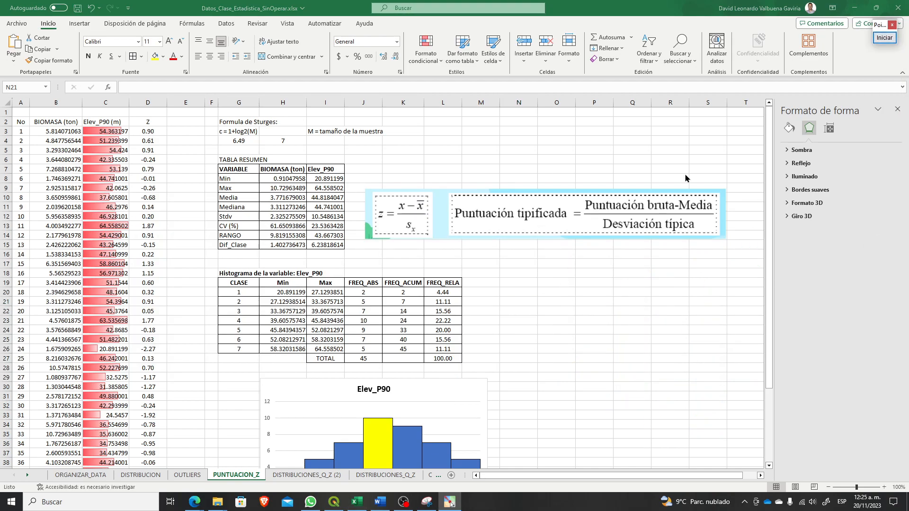
Step: Restart annotating and draw two pairs of black coordinate axes side by side below the formula images
{"action": "left_click", "coordinate": [885, 37]}
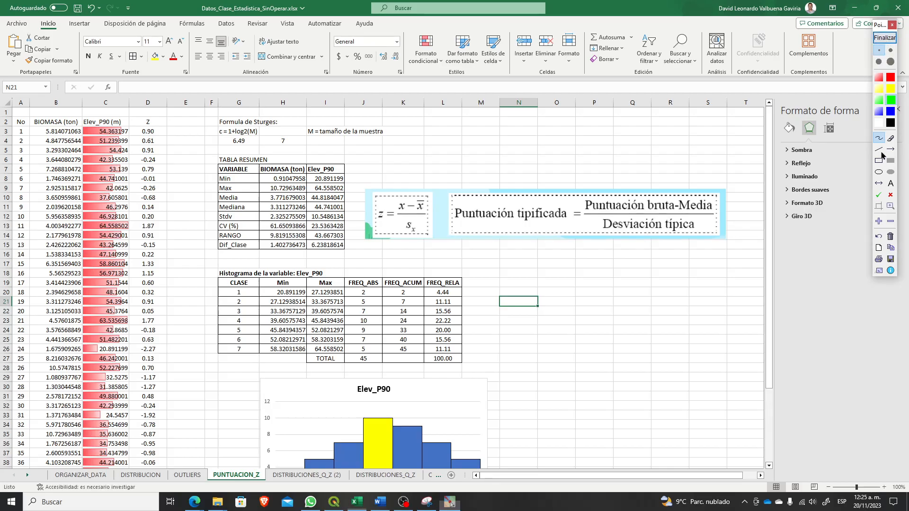
{"action": "left_click_drag", "start_coordinate": [488, 260], "coordinate": [488, 367]}
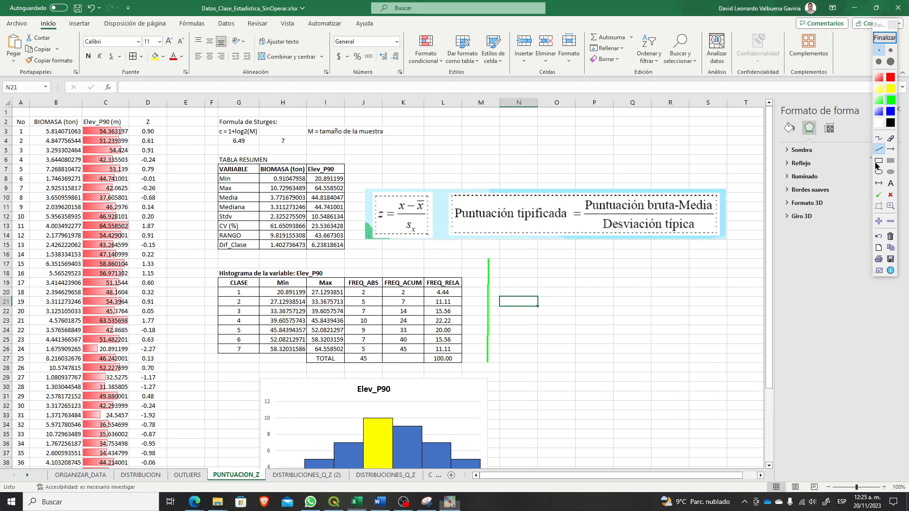
{"action": "left_click", "coordinate": [880, 236]}
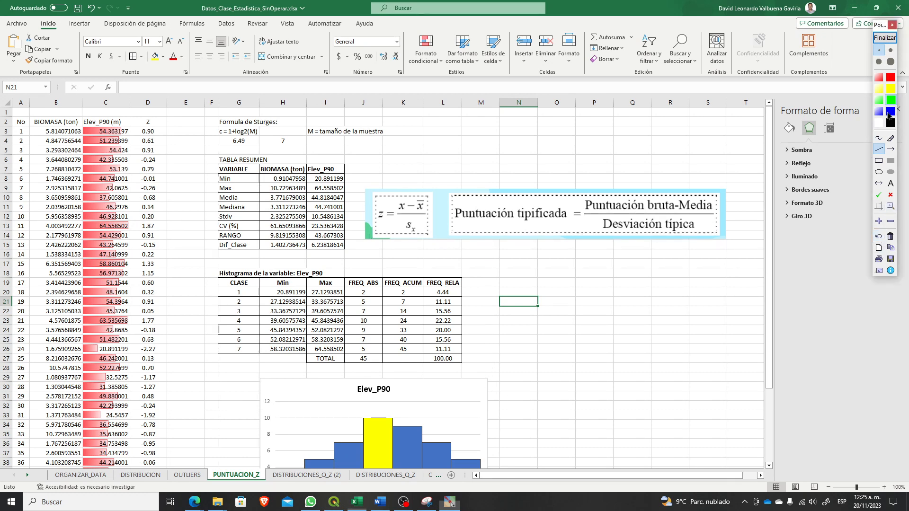
{"action": "left_click", "coordinate": [891, 122]}
{"action": "mouse_move", "coordinate": [484, 248]}
{"action": "left_mouse_down"}
{"action": "mouse_move", "coordinate": [484, 367]}
{"action": "mouse_move", "coordinate": [605, 364]}
{"action": "left_mouse_up"}
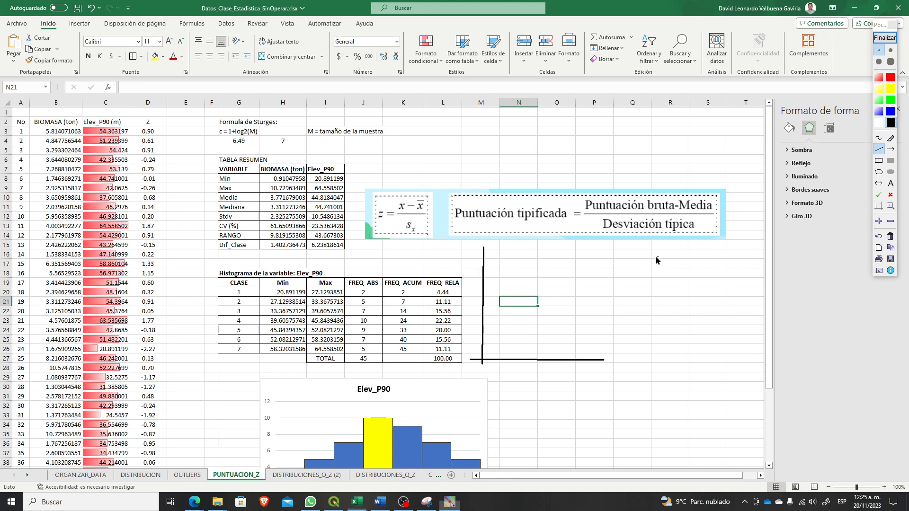
{"action": "mouse_move", "coordinate": [626, 244]}
{"action": "left_mouse_down"}
{"action": "mouse_move", "coordinate": [625, 363]}
{"action": "mouse_move", "coordinate": [757, 361]}
{"action": "left_mouse_up"}
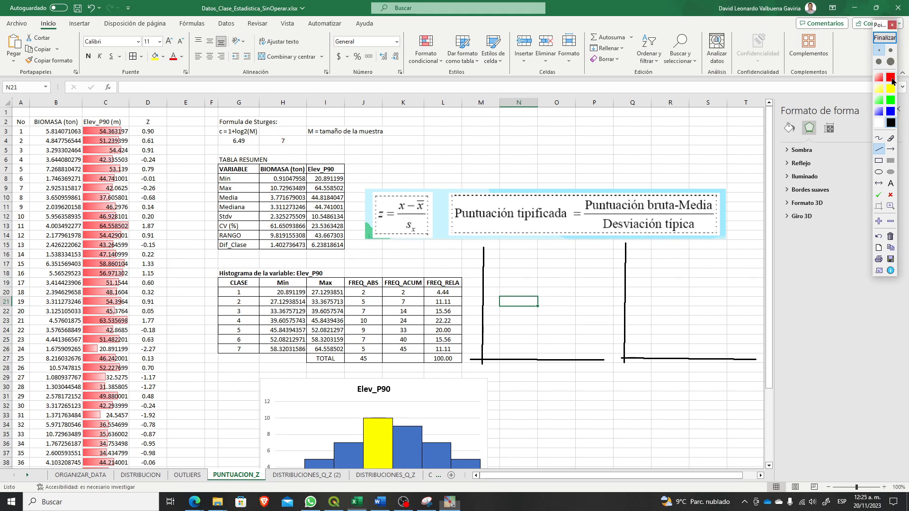
Step: Sketch a red bell curve freehand on each pair of axes, with the second curve shifted toward higher values
{"action": "left_click", "coordinate": [879, 137]}
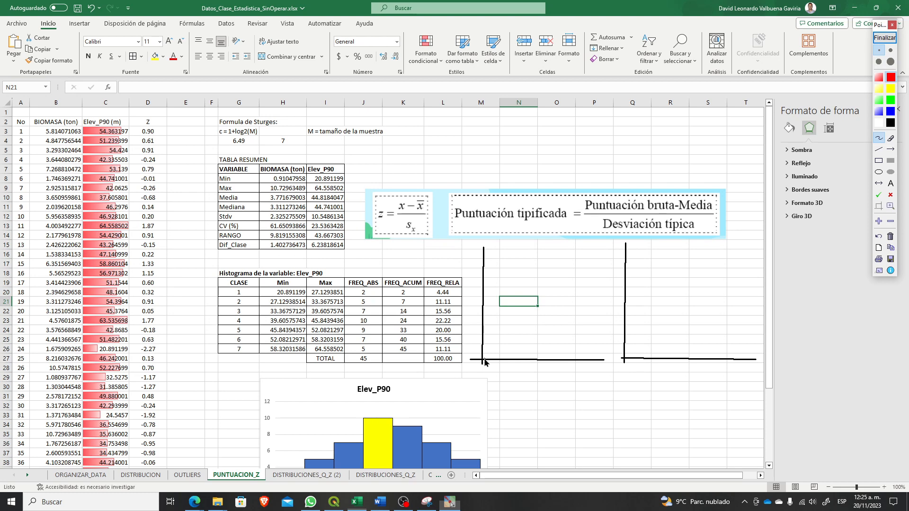
{"action": "mouse_move", "coordinate": [484, 360]}
{"action": "left_mouse_down"}
{"action": "mouse_move", "coordinate": [521, 321]}
{"action": "mouse_move", "coordinate": [541, 275]}
{"action": "mouse_move", "coordinate": [570, 283]}
{"action": "mouse_move", "coordinate": [603, 357]}
{"action": "left_mouse_up"}
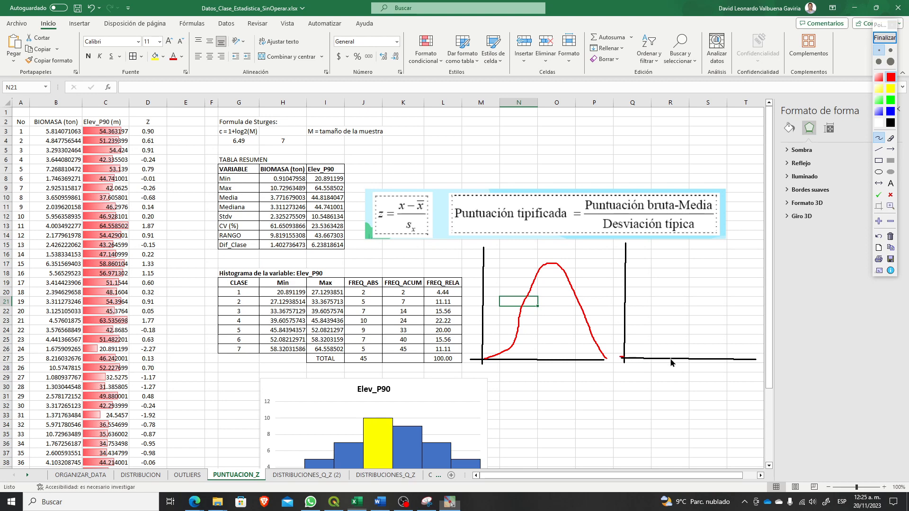
{"action": "mouse_move", "coordinate": [670, 358]}
{"action": "left_mouse_down"}
{"action": "mouse_move", "coordinate": [686, 277]}
{"action": "mouse_move", "coordinate": [703, 254]}
{"action": "left_mouse_up"}
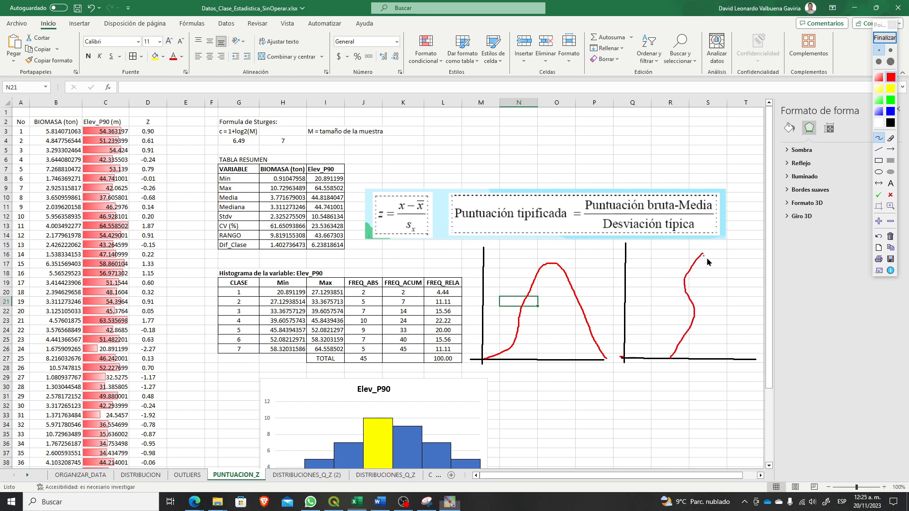
{"action": "left_click", "coordinate": [879, 236]}
{"action": "mouse_move", "coordinate": [653, 356]}
{"action": "left_mouse_down"}
{"action": "mouse_move", "coordinate": [713, 262]}
{"action": "mouse_move", "coordinate": [743, 290]}
{"action": "mouse_move", "coordinate": [760, 363]}
{"action": "left_mouse_up"}
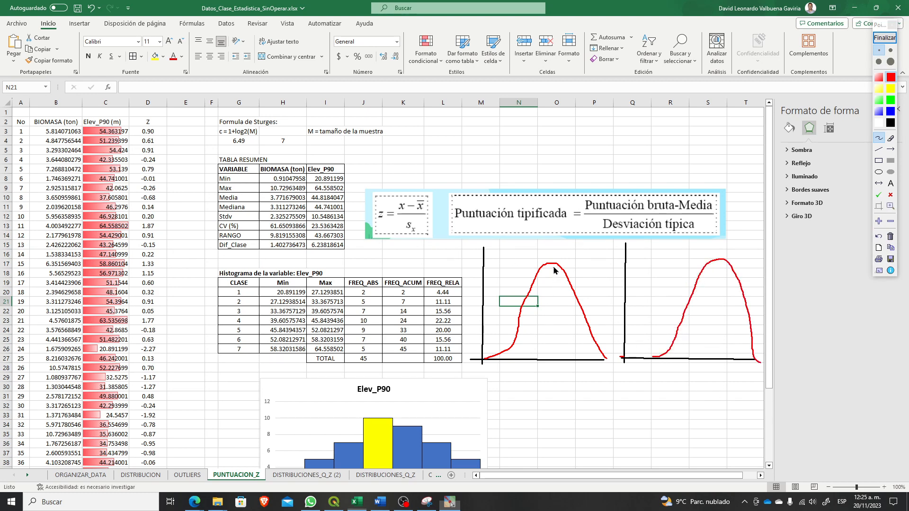
Step: Mark the first curve's mean as x̄1 and add the text labels 541 and 543 above the two curves
{"action": "left_click_drag", "start_coordinate": [550, 263], "coordinate": [550, 271]}
{"action": "mouse_move", "coordinate": [553, 317]}
{"action": "left_mouse_down"}
{"action": "mouse_move", "coordinate": [547, 377]}
{"action": "mouse_move", "coordinate": [553, 382]}
{"action": "mouse_move", "coordinate": [555, 367]}
{"action": "mouse_move", "coordinate": [564, 385]}
{"action": "left_mouse_up"}
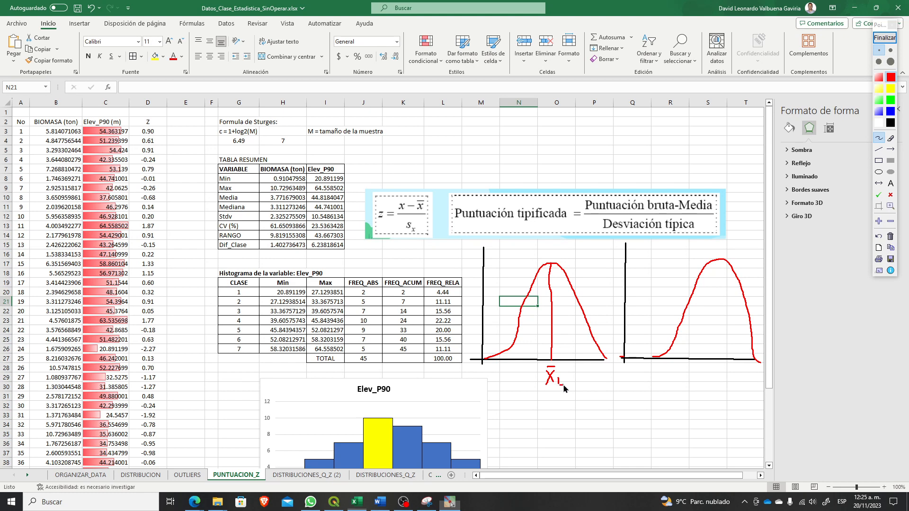
{"action": "left_click", "coordinate": [891, 184]}
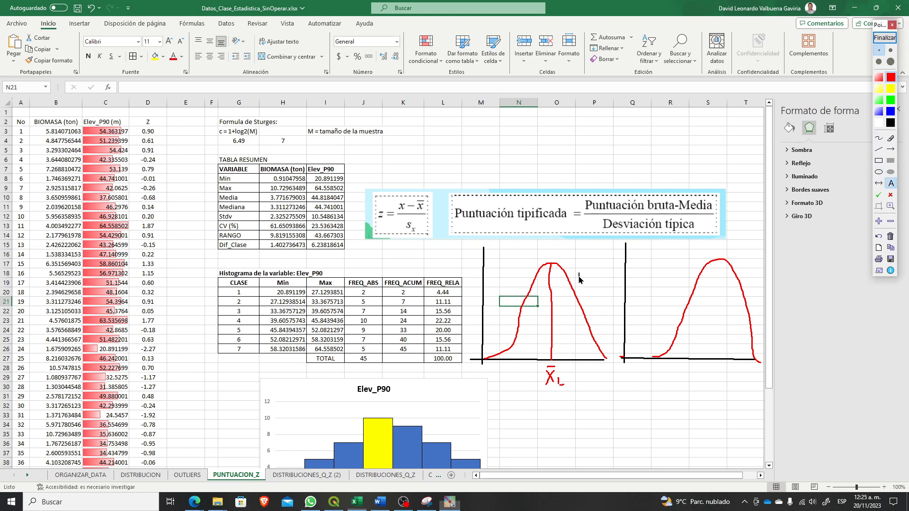
{"action": "left_click", "coordinate": [579, 259]}
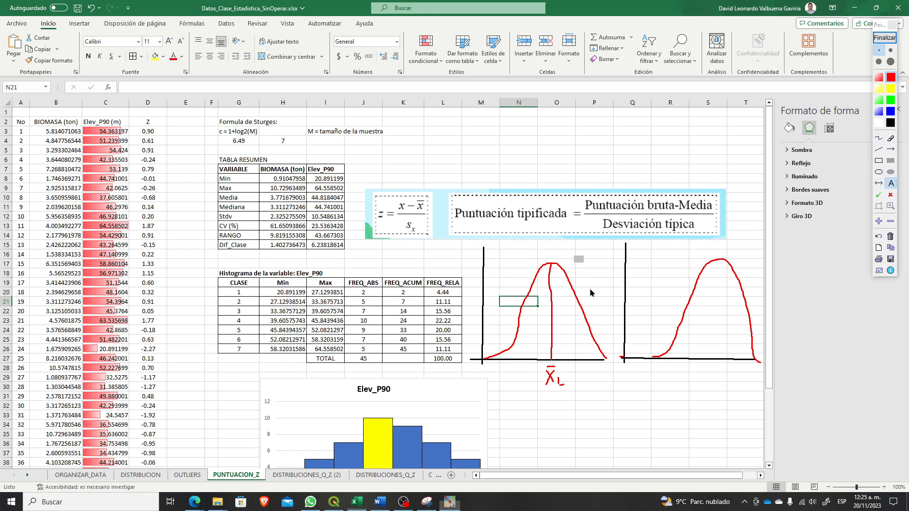
{"action": "type", "text": "542"}
{"action": "key", "text": "BackSpace"}
{"action": "type", "text": "1"}
{"action": "left_click", "coordinate": [590, 290]}
{"action": "left_click", "coordinate": [747, 269]}
Step: Mark the second curve's mean as x̄2, and write 64 under x̄2 and an underlined 44 under x̄1
{"action": "left_click", "coordinate": [882, 150]}
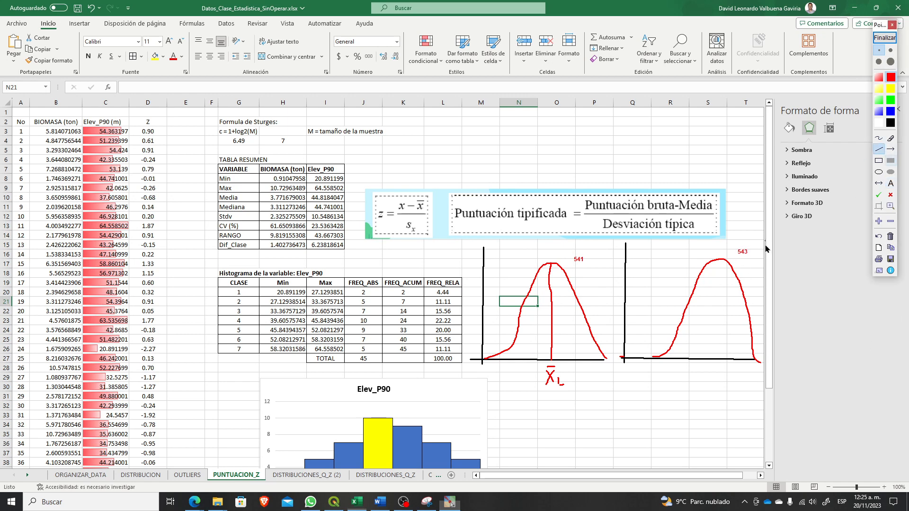
{"action": "mouse_move", "coordinate": [719, 260]}
{"action": "left_mouse_down"}
{"action": "mouse_move", "coordinate": [715, 384]}
{"action": "mouse_move", "coordinate": [723, 385]}
{"action": "mouse_move", "coordinate": [723, 365]}
{"action": "mouse_move", "coordinate": [734, 386]}
{"action": "left_mouse_up"}
{"action": "left_click", "coordinate": [879, 139]}
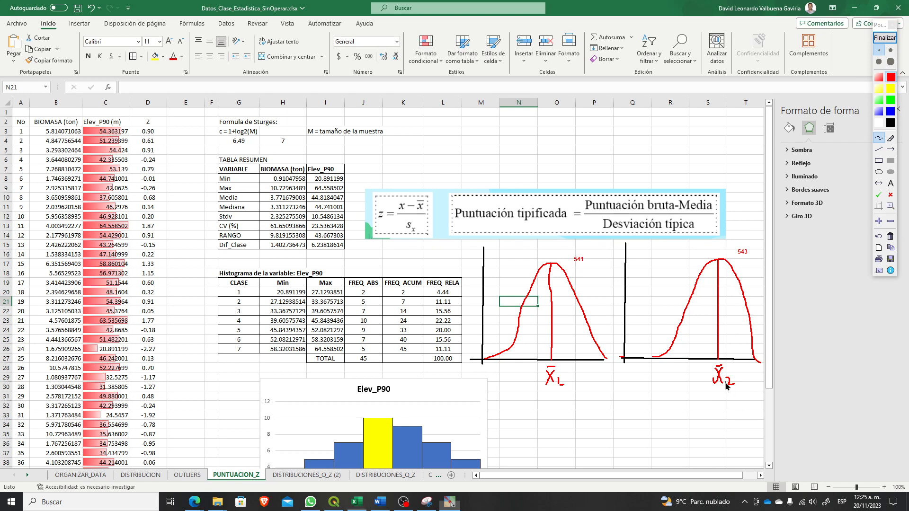
{"action": "mouse_move", "coordinate": [724, 395]}
{"action": "left_mouse_down"}
{"action": "mouse_move", "coordinate": [717, 408]}
{"action": "mouse_move", "coordinate": [736, 406]}
{"action": "left_mouse_up"}
{"action": "mouse_move", "coordinate": [553, 399]}
{"action": "left_mouse_down"}
{"action": "mouse_move", "coordinate": [545, 411]}
{"action": "mouse_move", "coordinate": [571, 411]}
{"action": "left_mouse_up"}
{"action": "left_click_drag", "start_coordinate": [543, 419], "coordinate": [569, 420]}
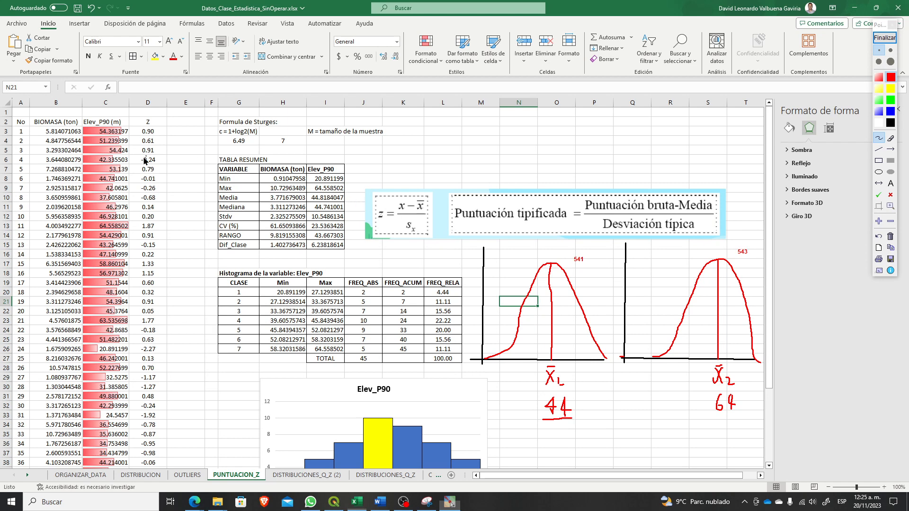
Step: Circle record 11's Elev_P90 and Z values, link them to the second curve, and mark positions on the curves in blue
{"action": "mouse_move", "coordinate": [121, 221]}
{"action": "left_mouse_down"}
{"action": "mouse_move", "coordinate": [90, 218]}
{"action": "mouse_move", "coordinate": [90, 234]}
{"action": "mouse_move", "coordinate": [122, 237]}
{"action": "mouse_move", "coordinate": [134, 227]}
{"action": "mouse_move", "coordinate": [111, 219]}
{"action": "left_mouse_up"}
{"action": "mouse_move", "coordinate": [152, 223]}
{"action": "left_mouse_down"}
{"action": "mouse_move", "coordinate": [140, 230]}
{"action": "mouse_move", "coordinate": [155, 233]}
{"action": "mouse_move", "coordinate": [158, 221]}
{"action": "mouse_move", "coordinate": [149, 227]}
{"action": "mouse_move", "coordinate": [180, 207]}
{"action": "mouse_move", "coordinate": [423, 147]}
{"action": "mouse_move", "coordinate": [666, 209]}
{"action": "mouse_move", "coordinate": [708, 273]}
{"action": "left_mouse_up"}
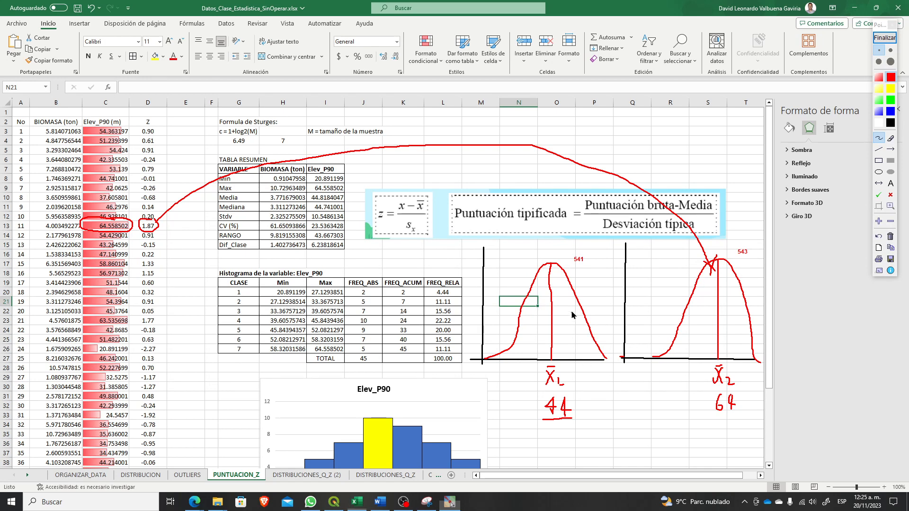
{"action": "left_click", "coordinate": [893, 113]}
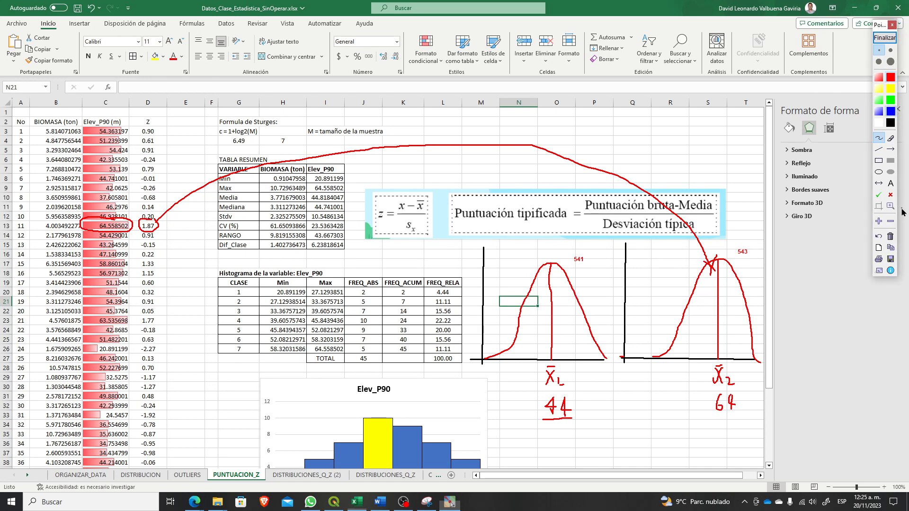
{"action": "left_click_drag", "start_coordinate": [577, 300], "coordinate": [582, 361]}
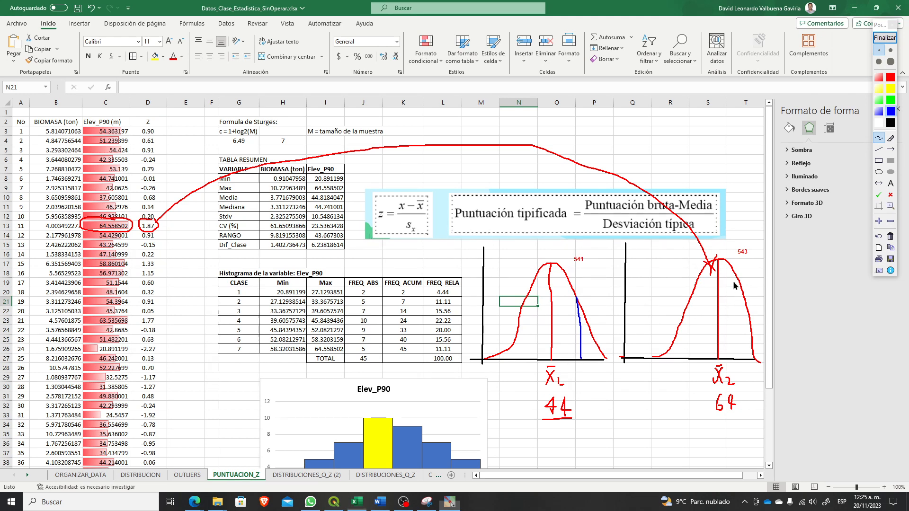
{"action": "mouse_move", "coordinate": [726, 262]}
{"action": "left_mouse_down"}
{"action": "mouse_move", "coordinate": [727, 356]}
{"action": "mouse_move", "coordinate": [746, 401]}
{"action": "mouse_move", "coordinate": [703, 416]}
{"action": "mouse_move", "coordinate": [713, 427]}
{"action": "mouse_move", "coordinate": [700, 440]}
{"action": "mouse_move", "coordinate": [693, 429]}
{"action": "mouse_move", "coordinate": [704, 444]}
{"action": "mouse_move", "coordinate": [722, 427]}
{"action": "mouse_move", "coordinate": [716, 440]}
{"action": "left_mouse_up"}
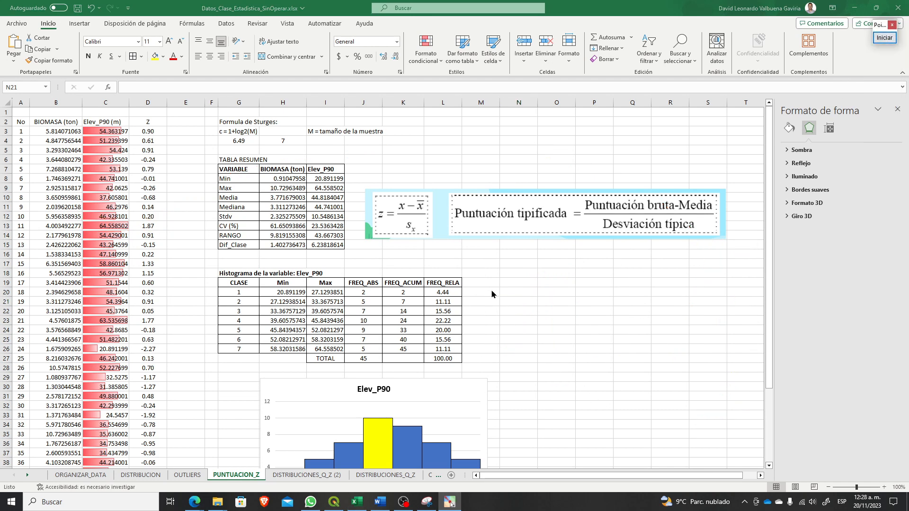
Step: Enter the label X in R17, with the values 64.35 in S17 and 9.85 in S18
{"action": "left_click", "coordinate": [680, 266]}
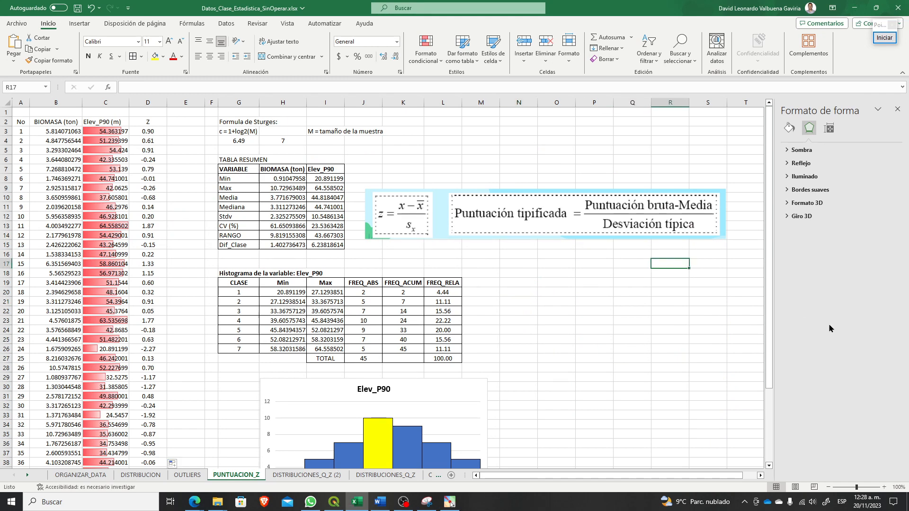
{"action": "type", "text": "X"}
{"action": "key", "text": "Tab"}
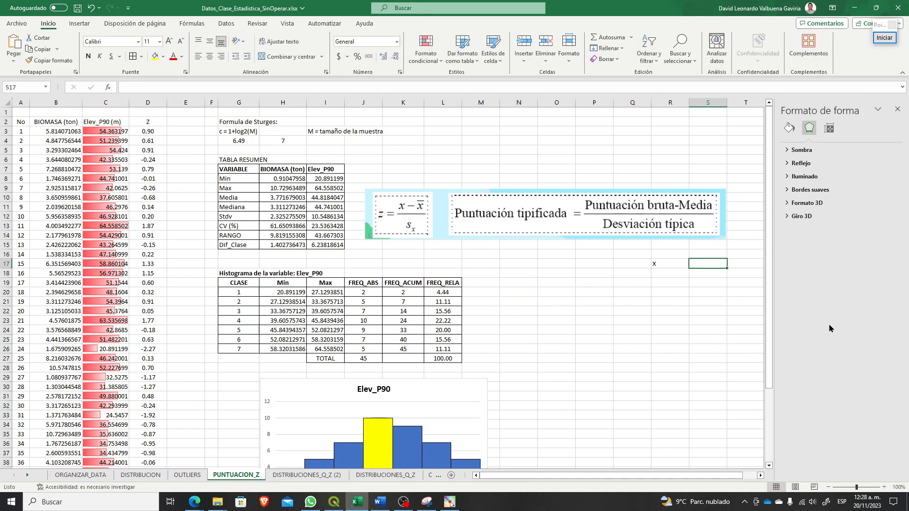
{"action": "type", "text": "64."}
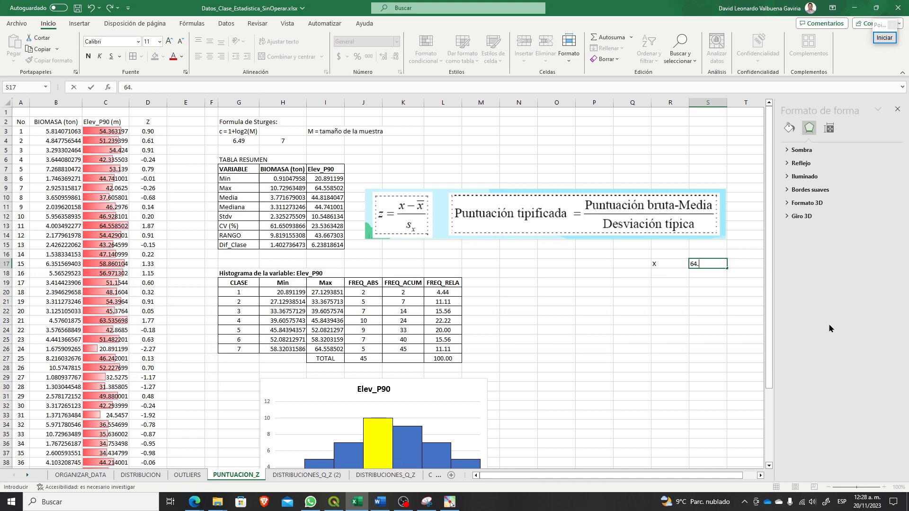
{"action": "type", "text": "35"}
{"action": "key", "text": "Return"}
{"action": "key", "text": "Down"}
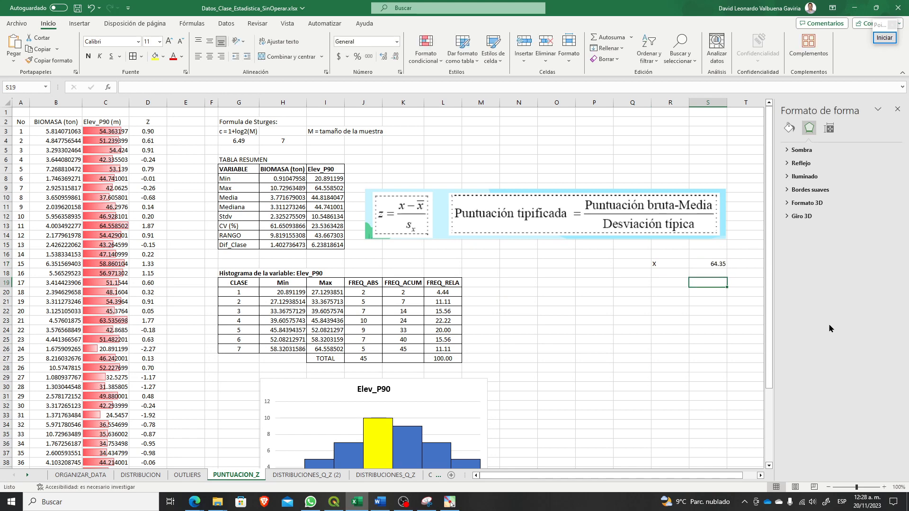
{"action": "key", "text": "Up"}
{"action": "type", "text": "1"}
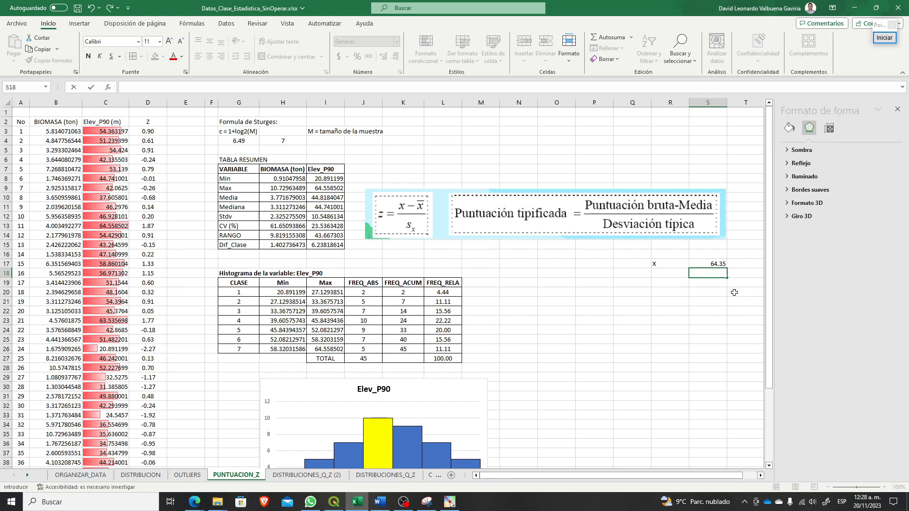
{"action": "key", "text": "Return"}
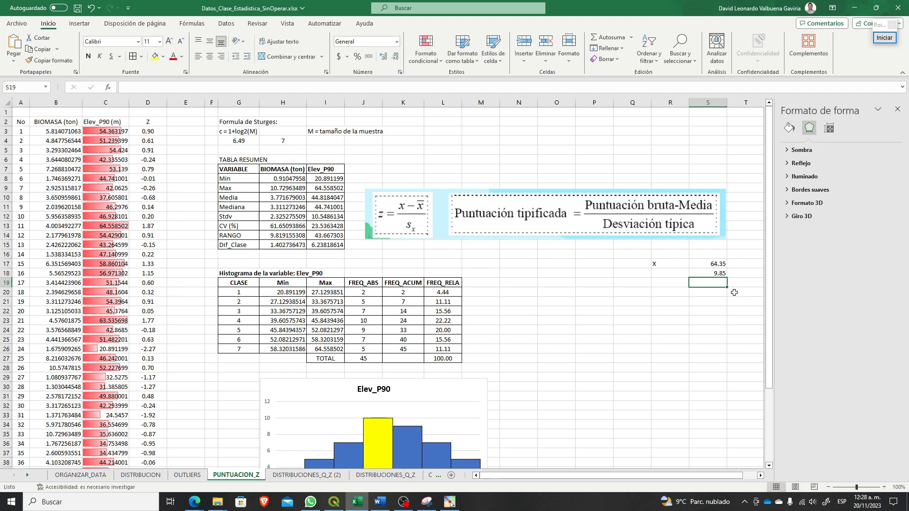
Step: Enter record 11's z score, 1.87, in R18
{"action": "key", "text": "Left"}
{"action": "key", "text": "Down"}
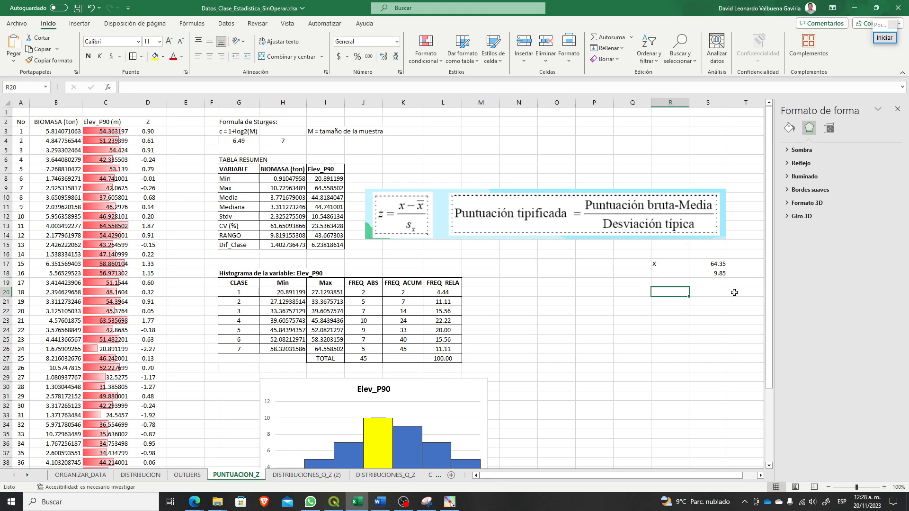
{"action": "key", "text": "Up"}
{"action": "key", "text": "Up"}
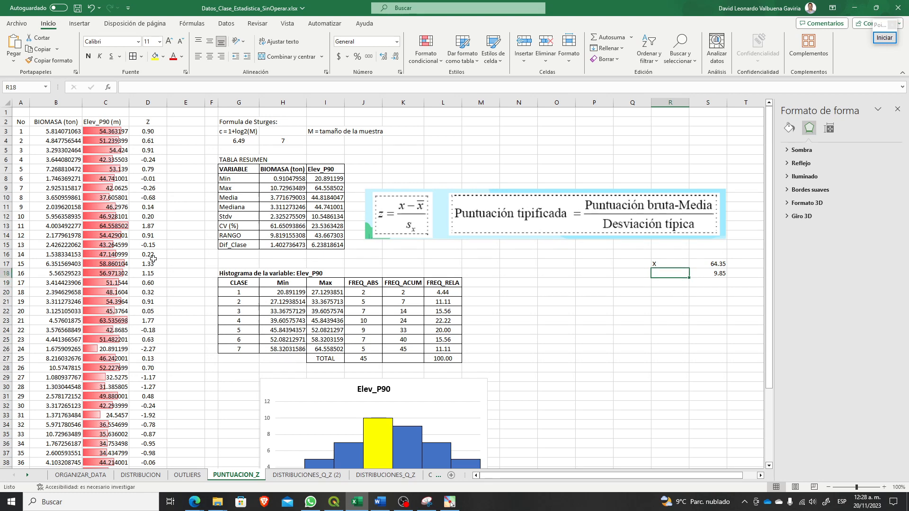
{"action": "left_click", "coordinate": [151, 229]}
{"action": "left_click", "coordinate": [680, 284]}
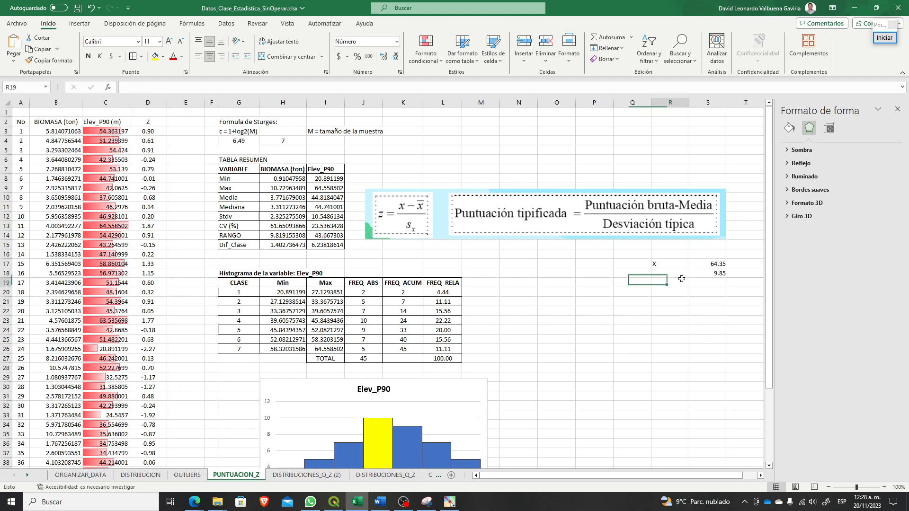
{"action": "left_click", "coordinate": [676, 275]}
{"action": "type", "text": "1.8"}
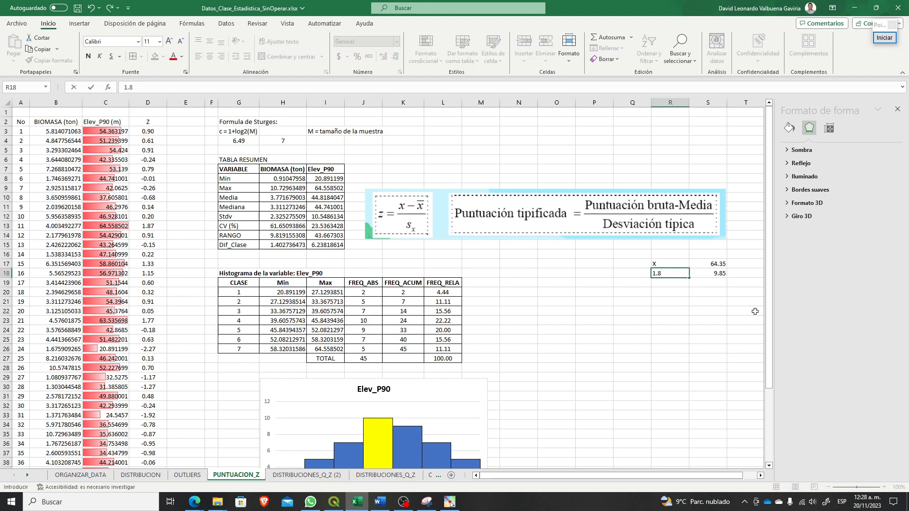
{"action": "type", "text": "7"}
{"action": "key", "text": "Return"}
Step: Replace the label in R17 with z
{"action": "key", "text": "Up"}
{"action": "key", "text": "Up"}
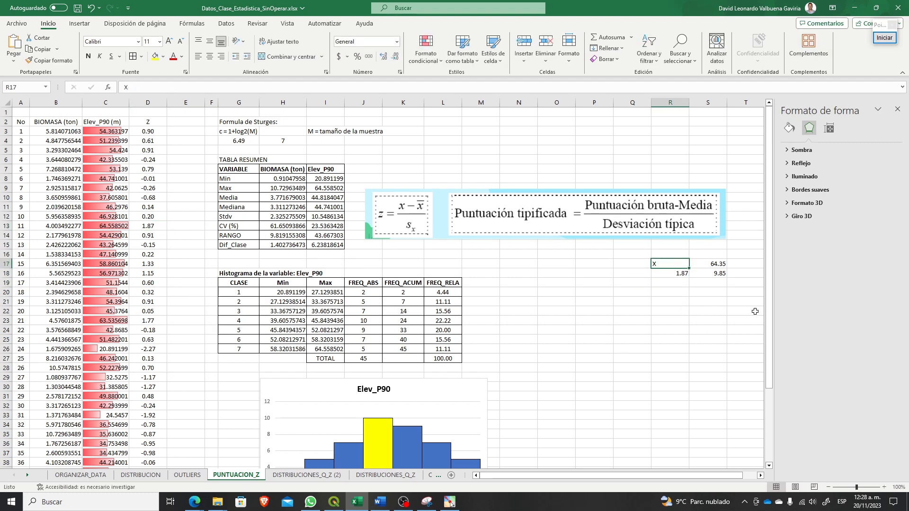
{"action": "type", "text": "z"}
{"action": "key", "text": "Return"}
{"action": "key", "text": "Return"}
{"action": "key", "text": "Return"}
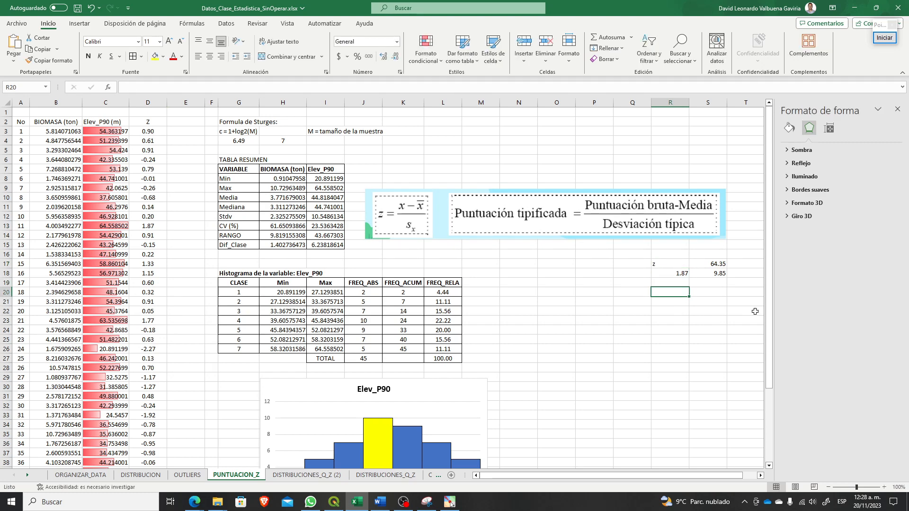
{"action": "type", "text": "="}
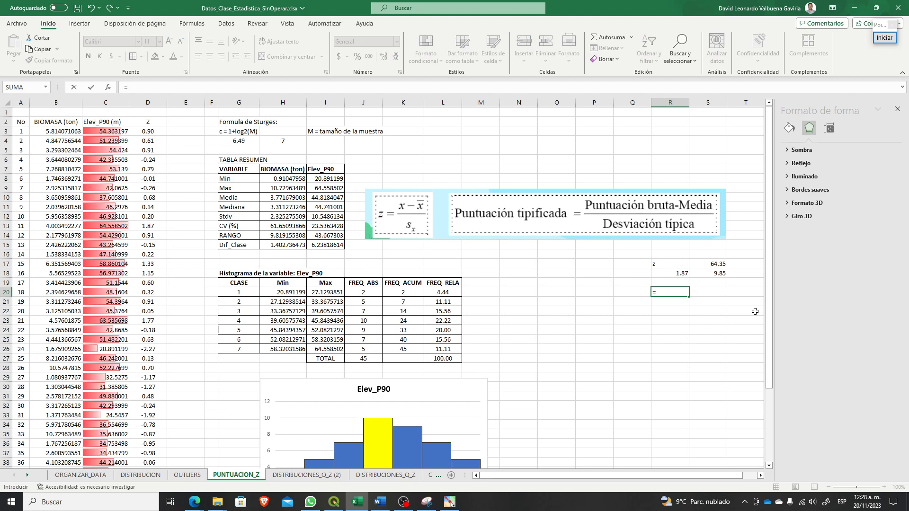
{"action": "type", "text": "("}
{"action": "left_click", "coordinate": [687, 274]}
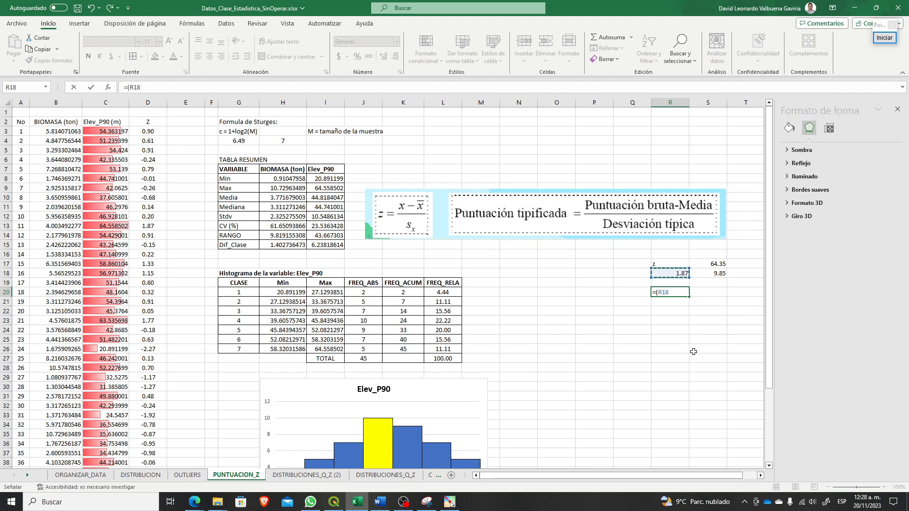
{"action": "left_click", "coordinate": [720, 263]}
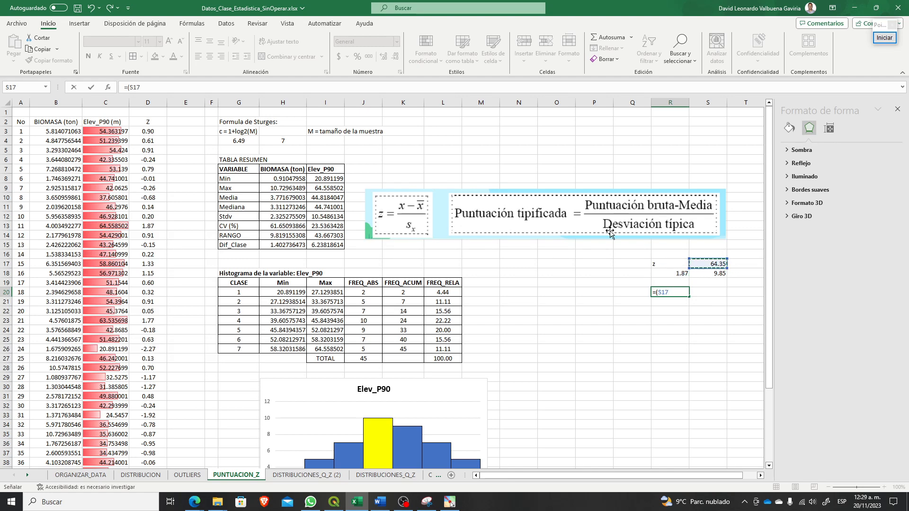
{"action": "key", "text": "Escape"}
Step: Replace the value in R18 with record 11's Elev_P90 value, 64.55
{"action": "left_click", "coordinate": [682, 274]}
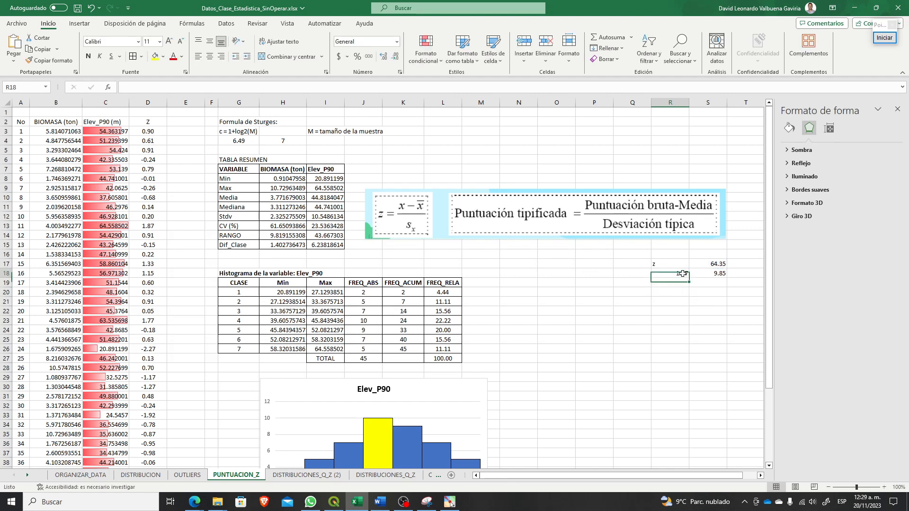
{"action": "type", "text": "64."}
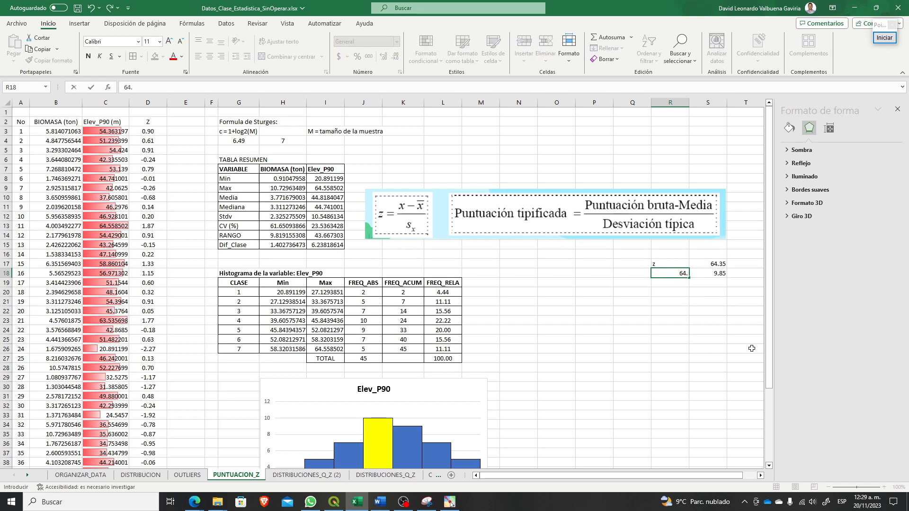
{"action": "type", "text": "55"}
{"action": "key", "text": "Return"}
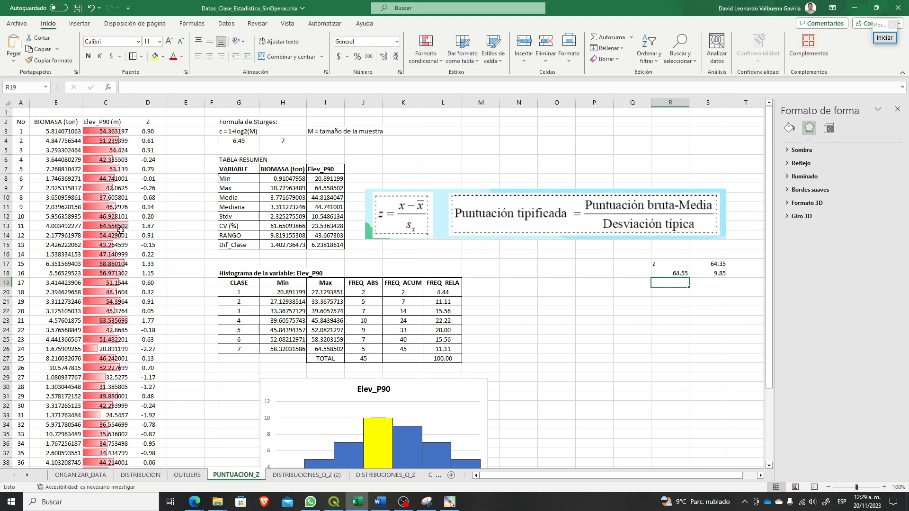
Step: Highlight record 11's z score in D13 with a yellow fill
{"action": "left_click_drag", "start_coordinate": [120, 227], "coordinate": [171, 225]}
{"action": "left_click", "coordinate": [163, 225]}
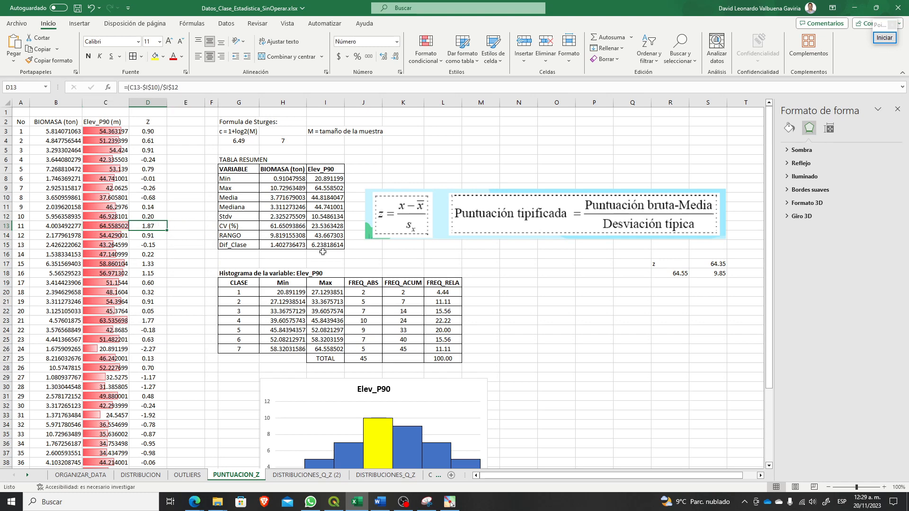
{"action": "left_click", "coordinate": [155, 56]}
Step: Clear the label in R17 and label the values in S17 and S18 as Media and Std in column T
{"action": "left_click", "coordinate": [714, 264]}
{"action": "left_click", "coordinate": [663, 266]}
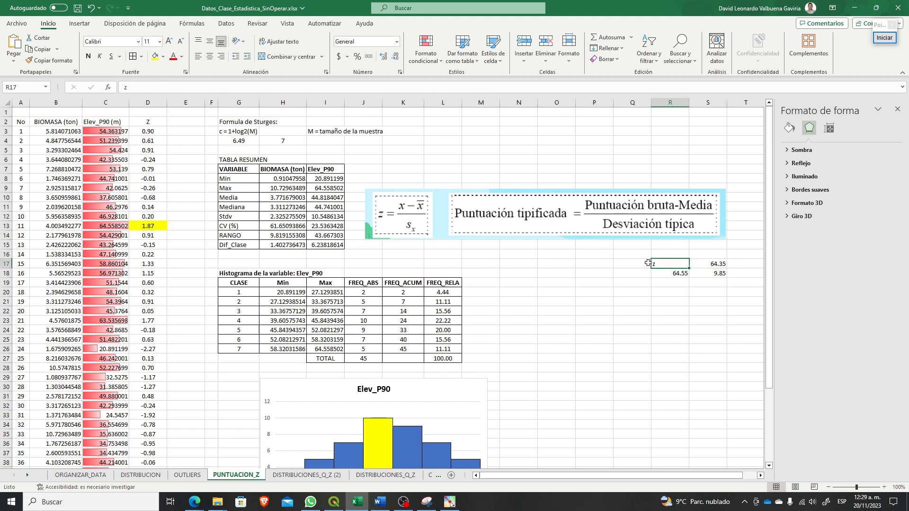
{"action": "key", "text": "Delete"}
{"action": "key", "text": "Right"}
{"action": "key", "text": "Right"}
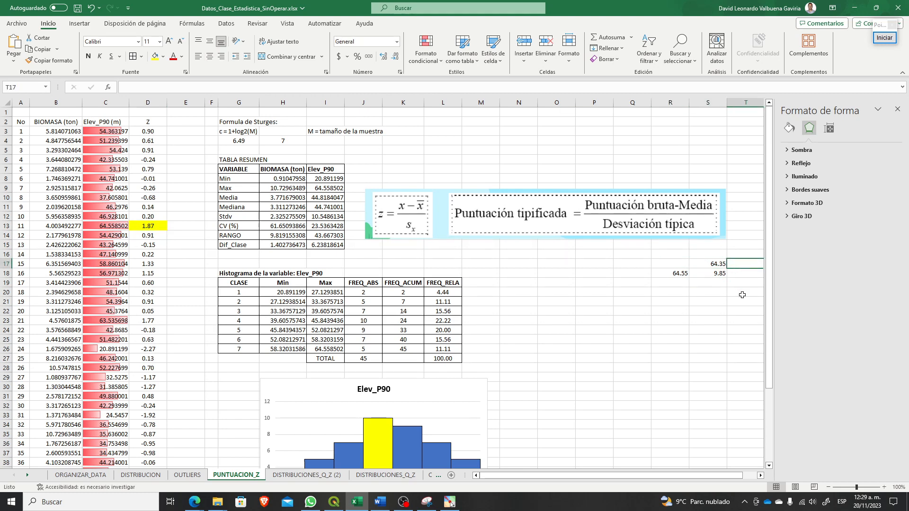
{"action": "type", "text": "Media"}
{"action": "key", "text": "Return"}
{"action": "type", "text": "Std"}
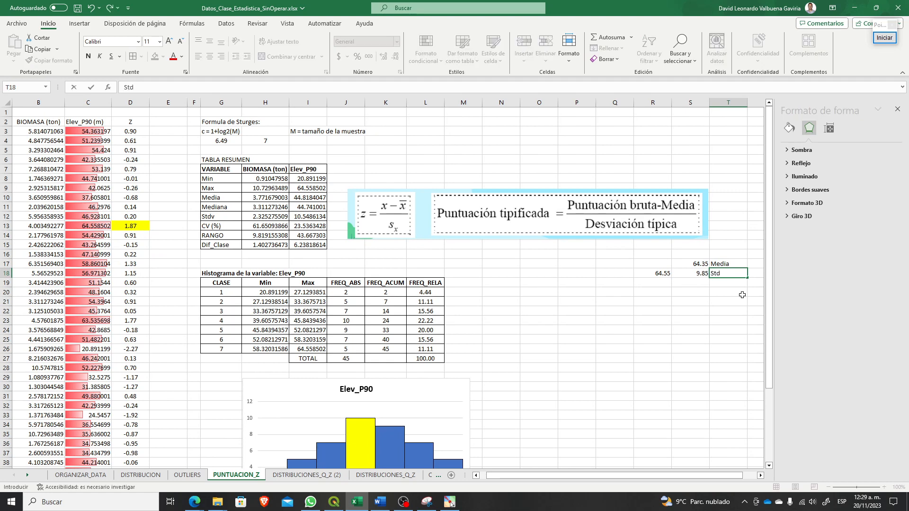
{"action": "key", "text": "Return"}
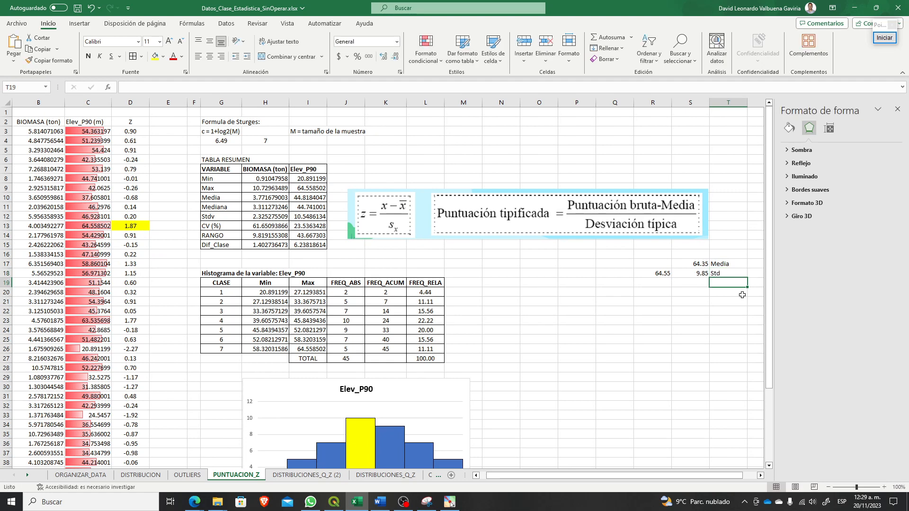
Step: Calculate the comparison z score in R21 with the formula =(R18-S17)/S18
{"action": "key", "text": "Left"}
{"action": "key", "text": "Left"}
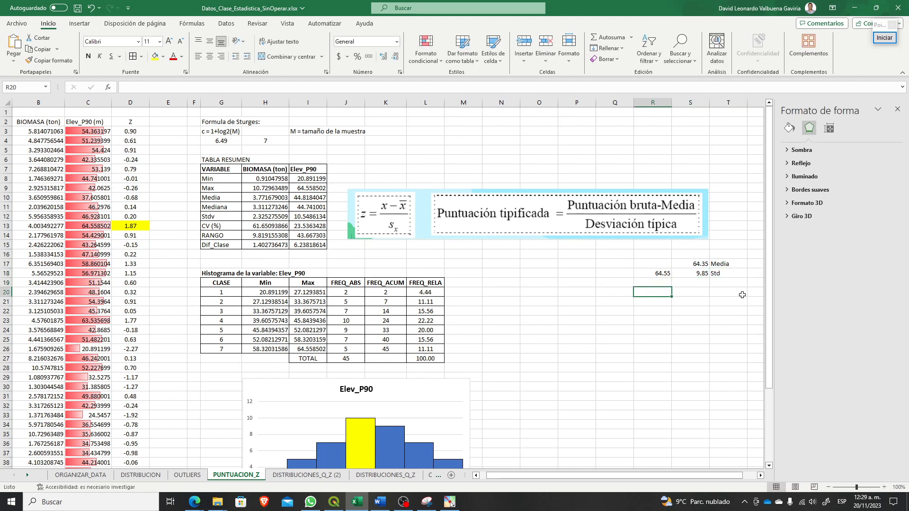
{"action": "key", "text": "Up"}
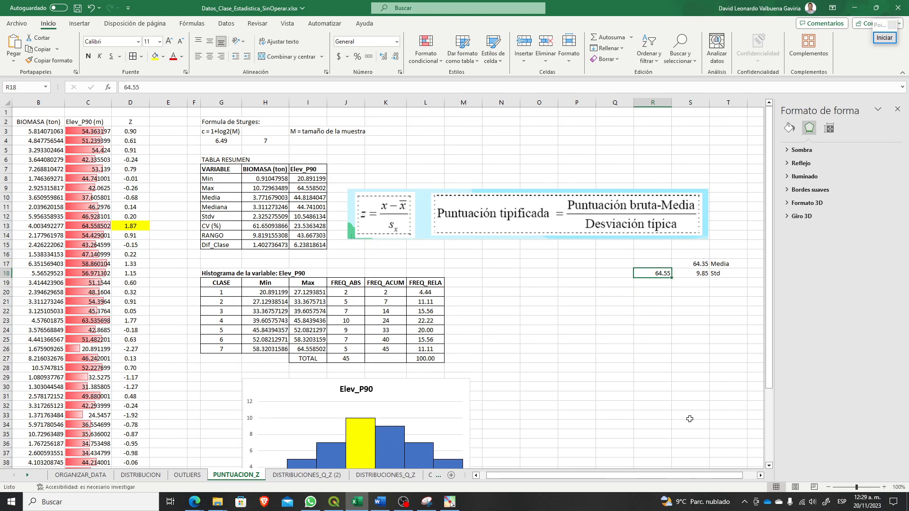
{"action": "left_click", "coordinate": [674, 350]}
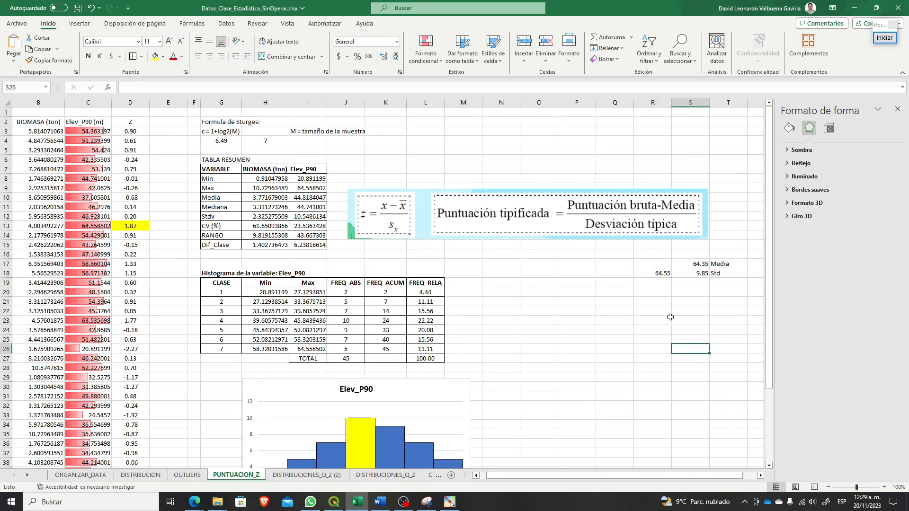
{"action": "left_click", "coordinate": [664, 301]}
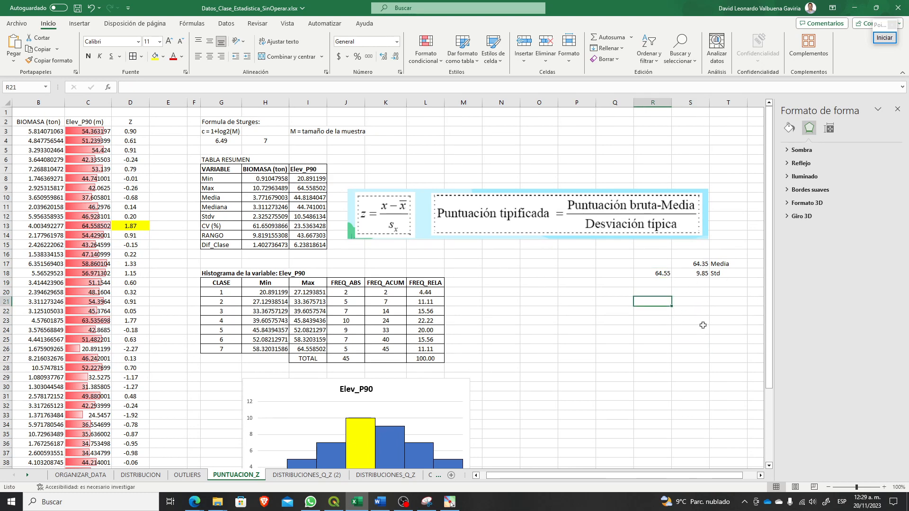
{"action": "type", "text": "=("}
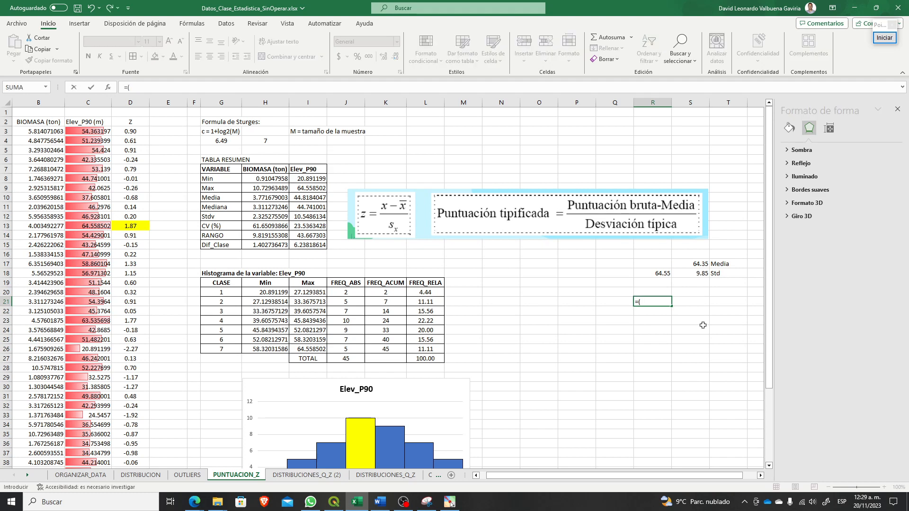
{"action": "key", "text": "Right"}
{"action": "key", "text": "Right"}
{"action": "key", "text": "Up"}
{"action": "key", "text": "Up"}
{"action": "key", "text": "Up"}
{"action": "key", "text": "Up"}
{"action": "key", "text": "Left"}
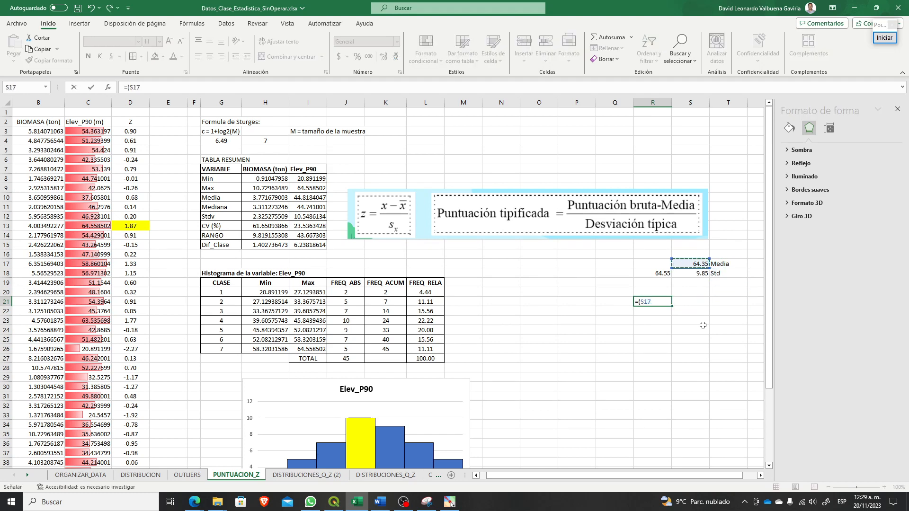
{"action": "key", "text": "Left"}
{"action": "key", "text": "Down"}
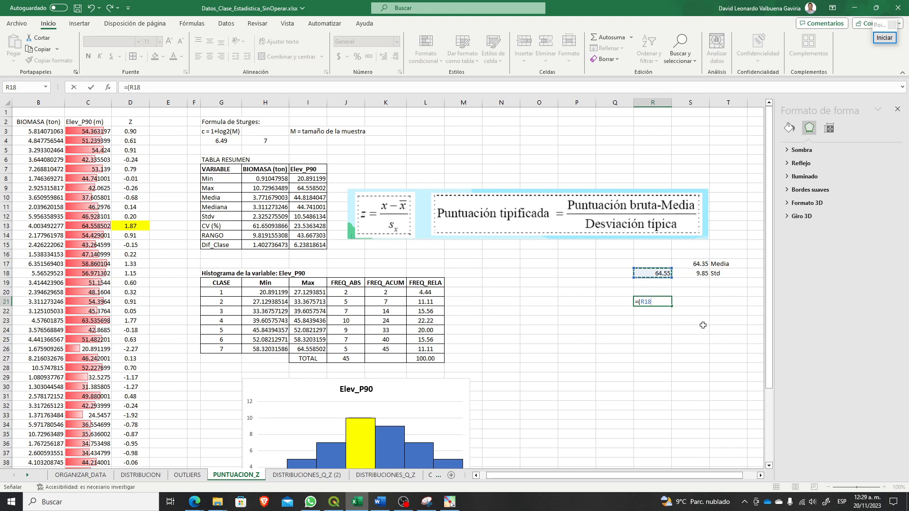
{"action": "type", "text": "-"}
{"action": "key", "text": "Right"}
{"action": "key", "text": "Up"}
{"action": "key", "text": "Up"}
{"action": "key", "text": "Up"}
{"action": "key", "text": "Up"}
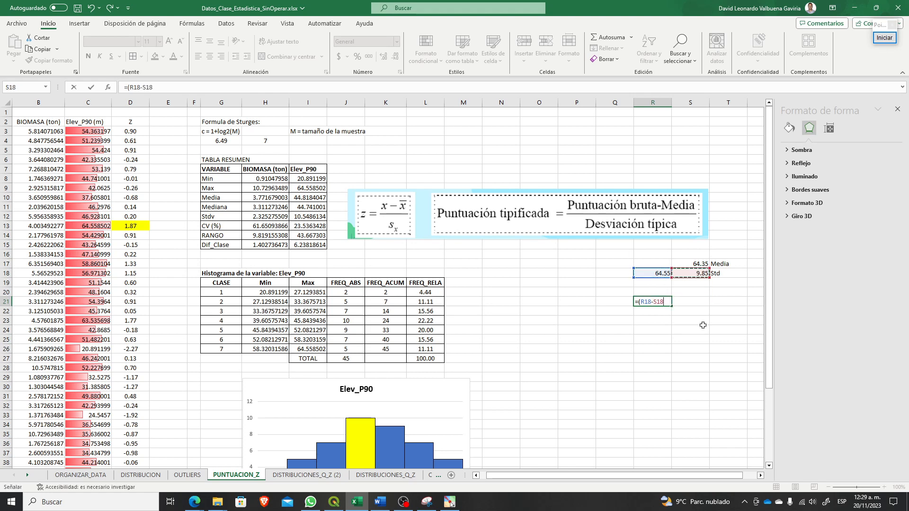
{"action": "type", "text": ")"}
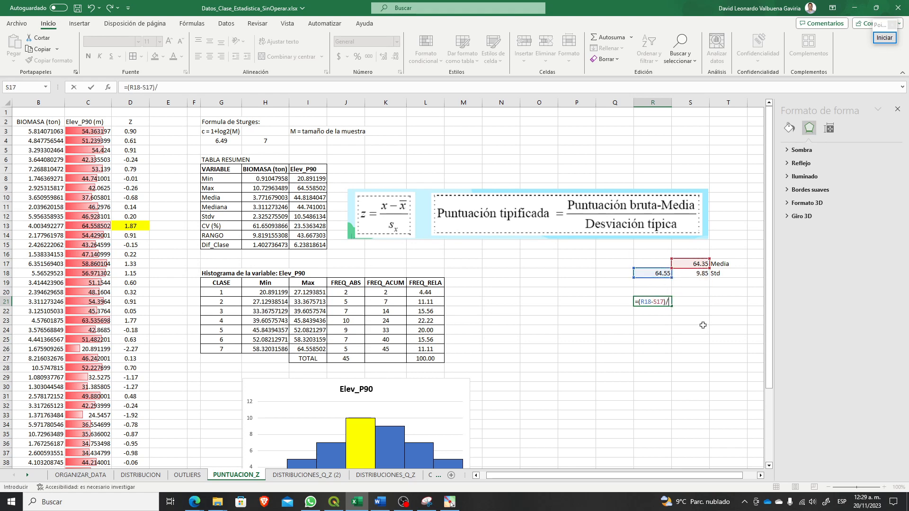
{"action": "type", "text": "/"}
{"action": "key", "text": "Up"}
{"action": "key", "text": "Up"}
{"action": "key", "text": "Up"}
{"action": "key", "text": "Right"}
{"action": "key", "text": "Return"}
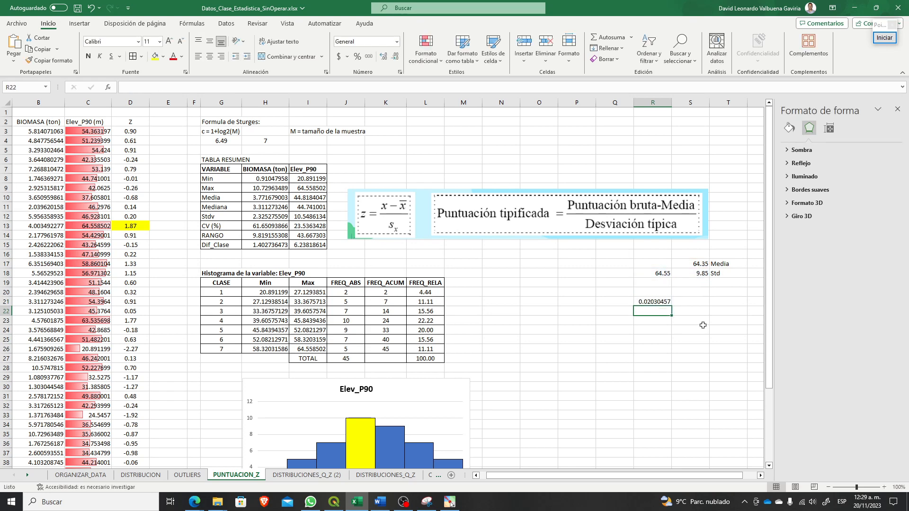
Step: Reduce the z score in R21 to three decimal places
{"action": "left_click", "coordinate": [655, 300]}
{"action": "left_click", "coordinate": [397, 57]}
{"action": "left_click", "coordinate": [397, 57]}
{"action": "left_click", "coordinate": [397, 57]}
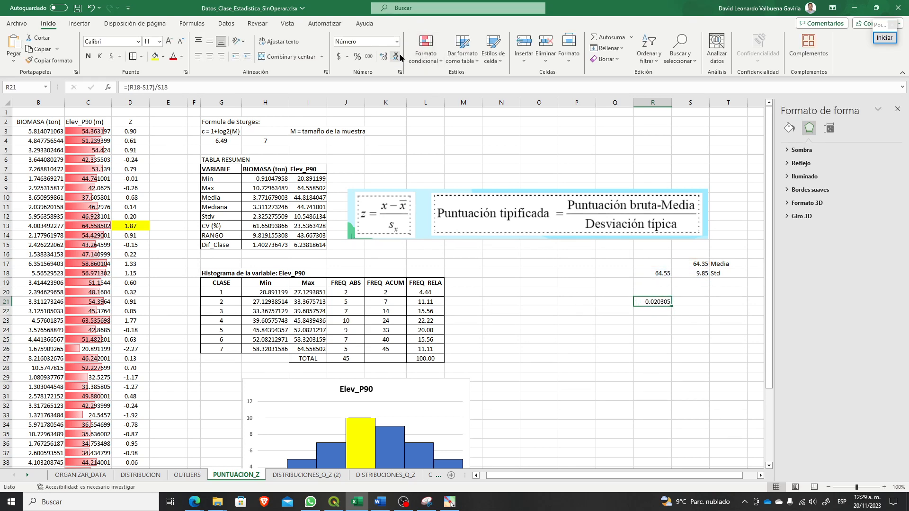
{"action": "left_click", "coordinate": [397, 57]}
{"action": "left_click", "coordinate": [397, 57]}
{"action": "left_click", "coordinate": [689, 312]}
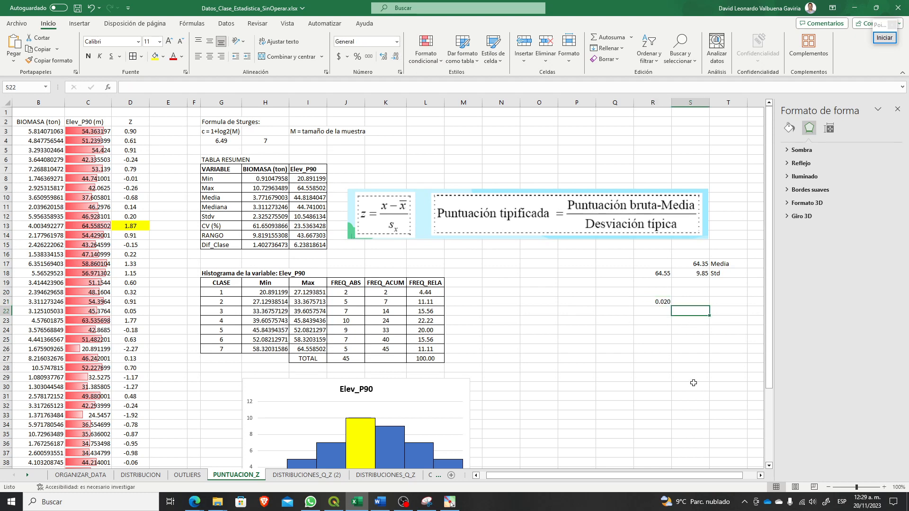
Step: Annotate in blue the record in C13:D13 with an arrow to Media and Std, the z score in R21, and an arrow from the formula to the histogram
{"action": "left_click_drag", "start_coordinate": [90, 227], "coordinate": [142, 226]}
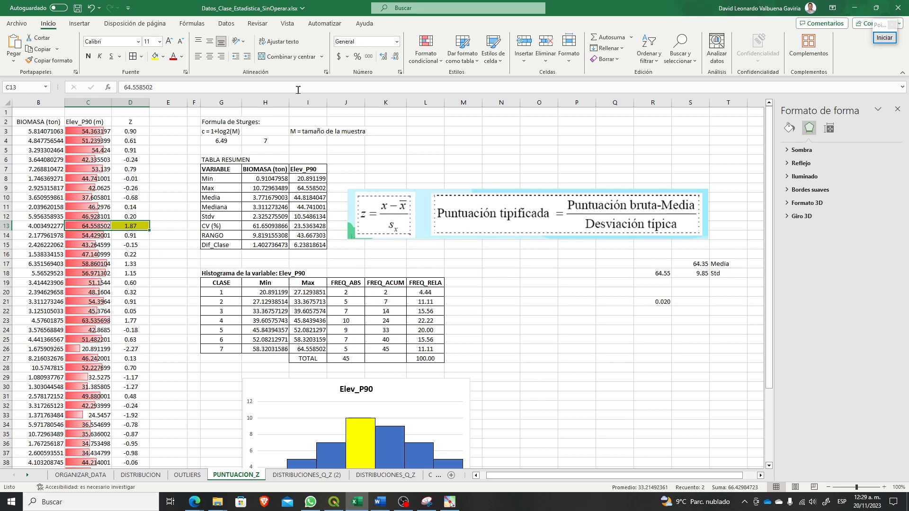
{"action": "left_click", "coordinate": [884, 38]}
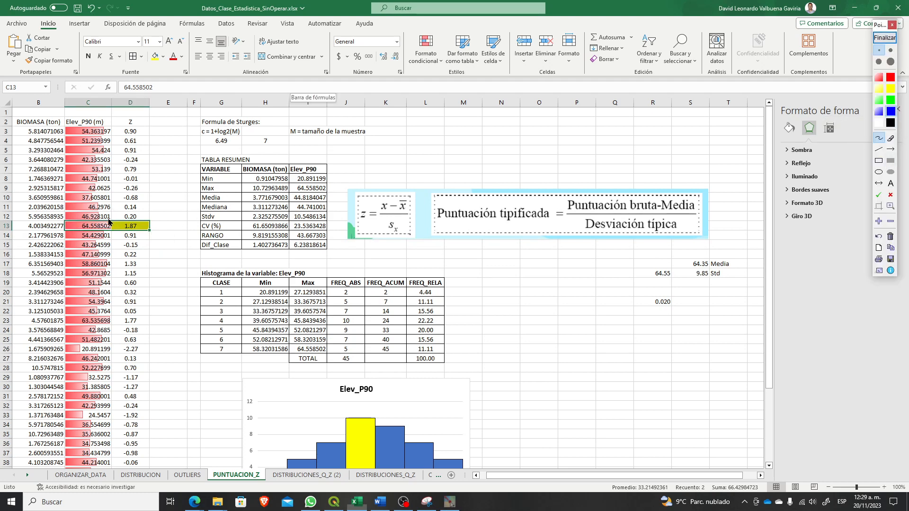
{"action": "mouse_move", "coordinate": [108, 220]}
{"action": "left_mouse_down"}
{"action": "mouse_move", "coordinate": [77, 219]}
{"action": "mouse_move", "coordinate": [157, 233]}
{"action": "mouse_move", "coordinate": [114, 219]}
{"action": "mouse_move", "coordinate": [305, 146]}
{"action": "mouse_move", "coordinate": [618, 193]}
{"action": "mouse_move", "coordinate": [701, 254]}
{"action": "mouse_move", "coordinate": [689, 280]}
{"action": "mouse_move", "coordinate": [729, 283]}
{"action": "mouse_move", "coordinate": [722, 259]}
{"action": "mouse_move", "coordinate": [692, 257]}
{"action": "left_mouse_up"}
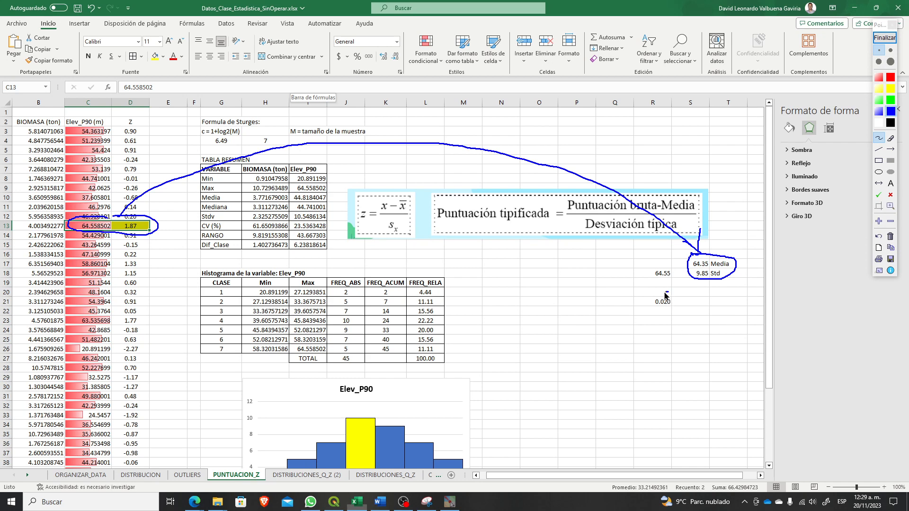
{"action": "mouse_move", "coordinate": [668, 292]}
{"action": "left_mouse_down"}
{"action": "mouse_move", "coordinate": [643, 309]}
{"action": "mouse_move", "coordinate": [677, 315]}
{"action": "mouse_move", "coordinate": [668, 292]}
{"action": "mouse_move", "coordinate": [630, 281]}
{"action": "mouse_move", "coordinate": [630, 296]}
{"action": "mouse_move", "coordinate": [655, 279]}
{"action": "left_mouse_up"}
{"action": "mouse_move", "coordinate": [538, 224]}
{"action": "left_mouse_down"}
{"action": "mouse_move", "coordinate": [538, 249]}
{"action": "mouse_move", "coordinate": [436, 374]}
{"action": "mouse_move", "coordinate": [429, 405]}
{"action": "mouse_move", "coordinate": [462, 365]}
{"action": "left_mouse_up"}
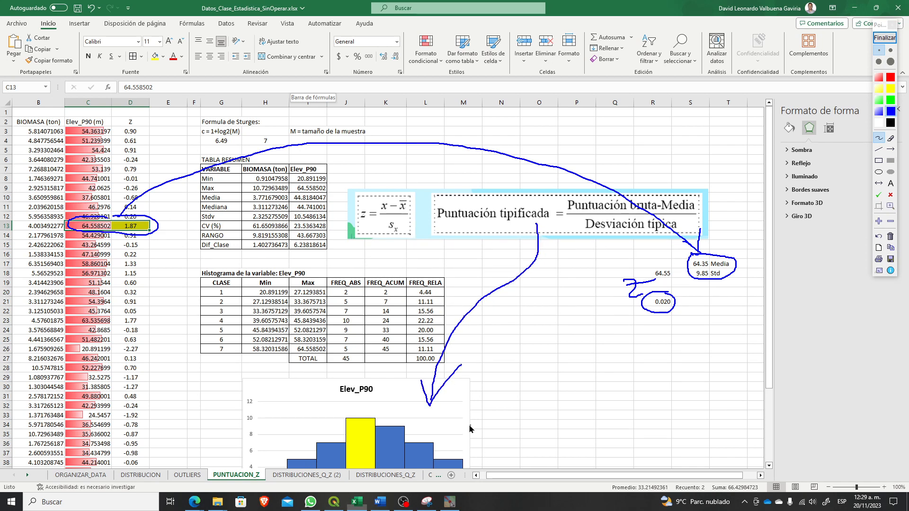
Step: Add the text annotation DISTRIBUCIÓN NORMAL beside the Elev_P90 histogram
{"action": "left_click", "coordinate": [891, 183]}
{"action": "left_click", "coordinate": [891, 50]}
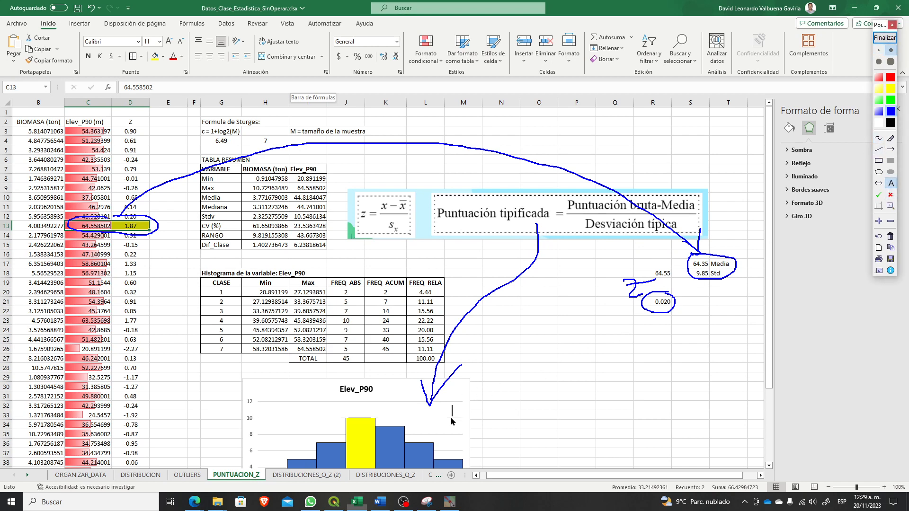
{"action": "left_click", "coordinate": [449, 413]}
{"action": "type", "text": "DIS"}
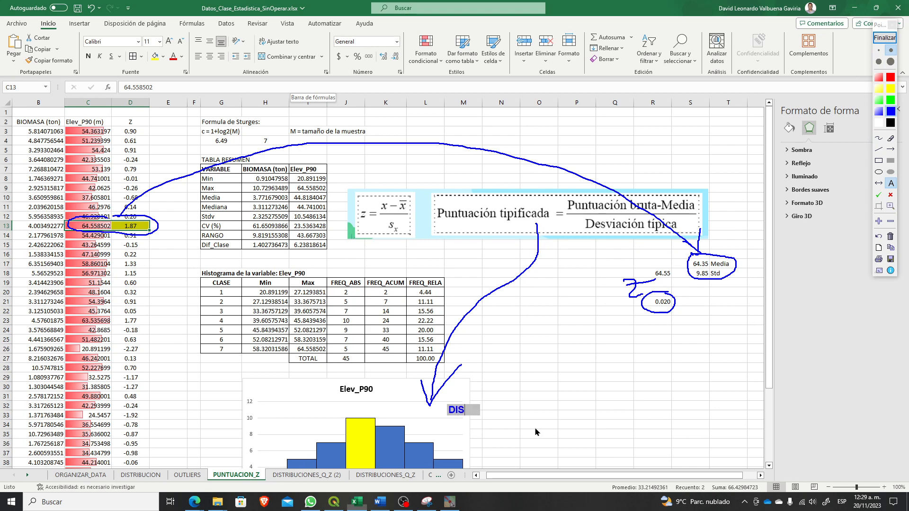
{"action": "type", "text": "TRIBUCIÓN "}
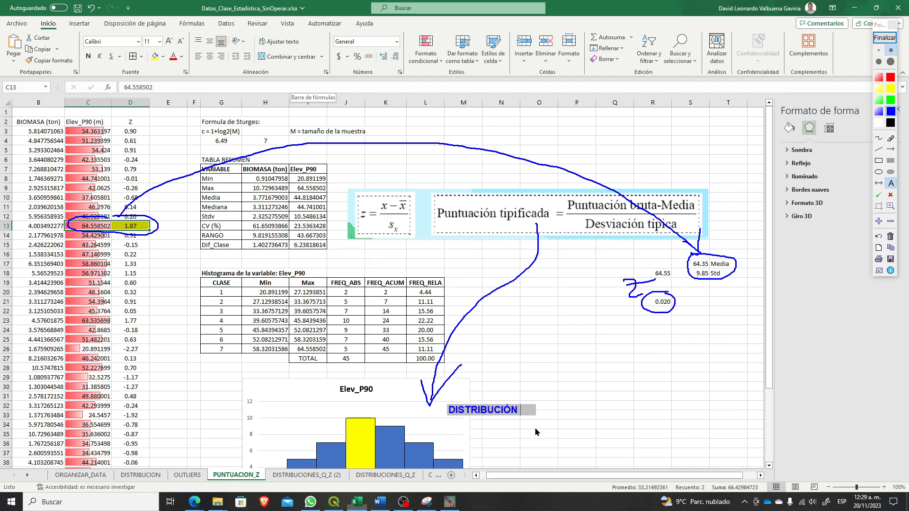
{"action": "type", "text": "NORMAL"}
{"action": "left_click", "coordinate": [535, 427]}
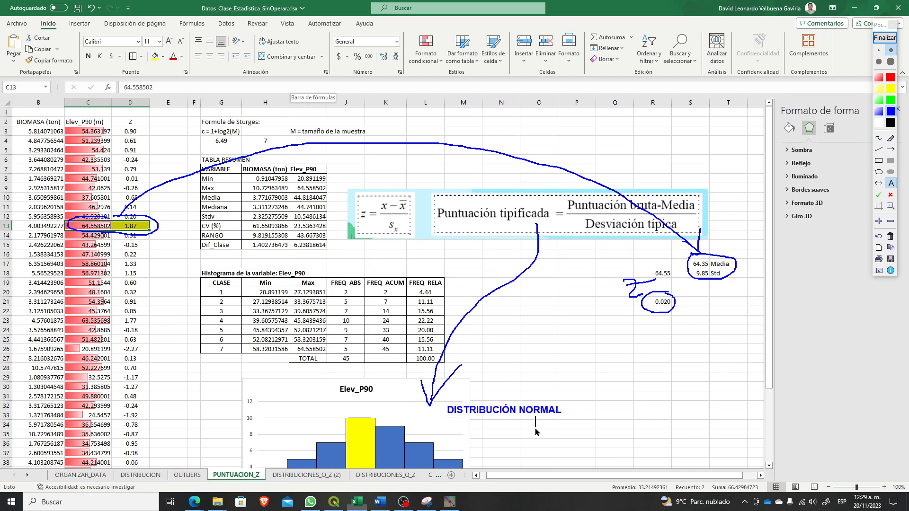
Step: Underline the DISTRIBUCIÓN NORMAL annotation in blue and end the screen drawing mode
{"action": "left_click", "coordinate": [879, 137]}
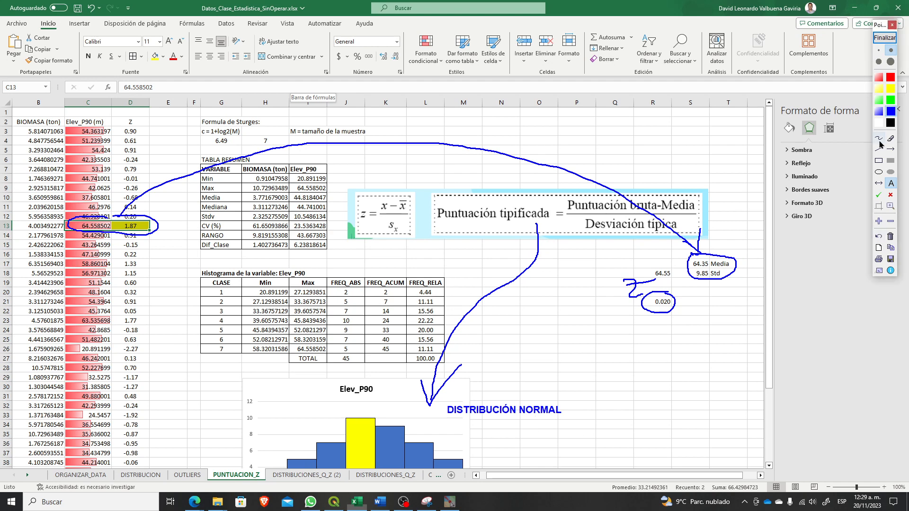
{"action": "left_click", "coordinate": [879, 49]}
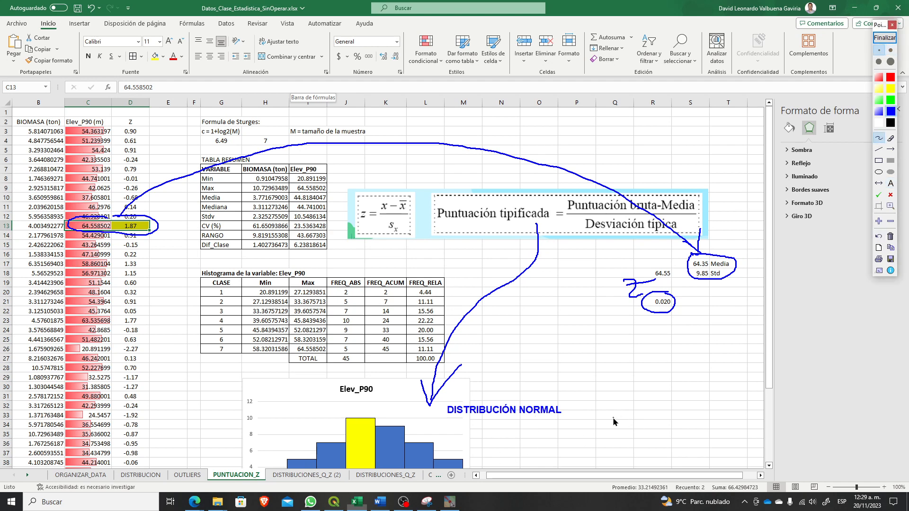
{"action": "left_click_drag", "start_coordinate": [443, 418], "coordinate": [567, 416]}
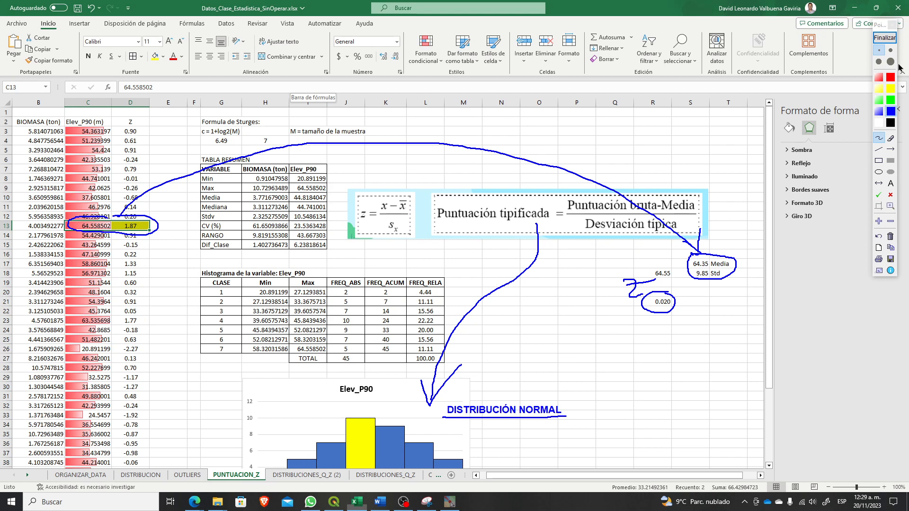
{"action": "left_click", "coordinate": [889, 38]}
{"action": "left_click", "coordinate": [884, 38]}
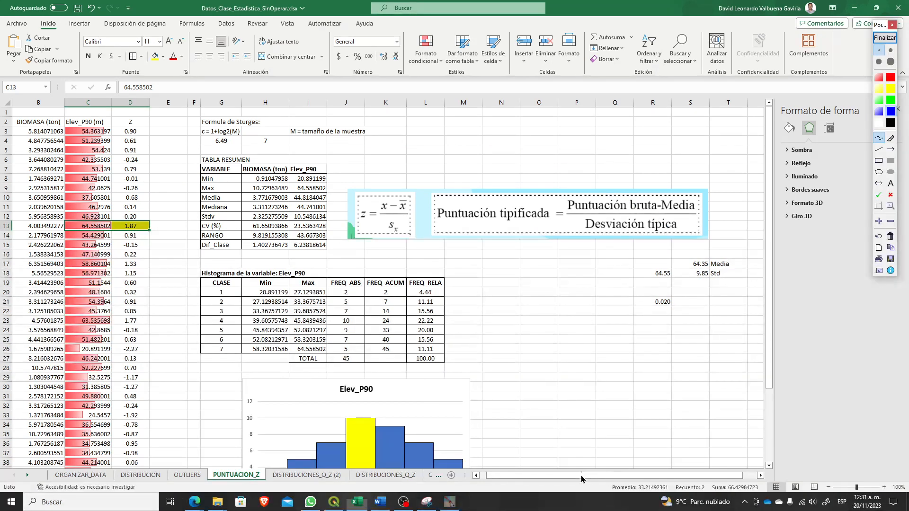
{"action": "left_click_drag", "start_coordinate": [582, 477], "coordinate": [548, 480]}
{"action": "left_click", "coordinate": [885, 38]}
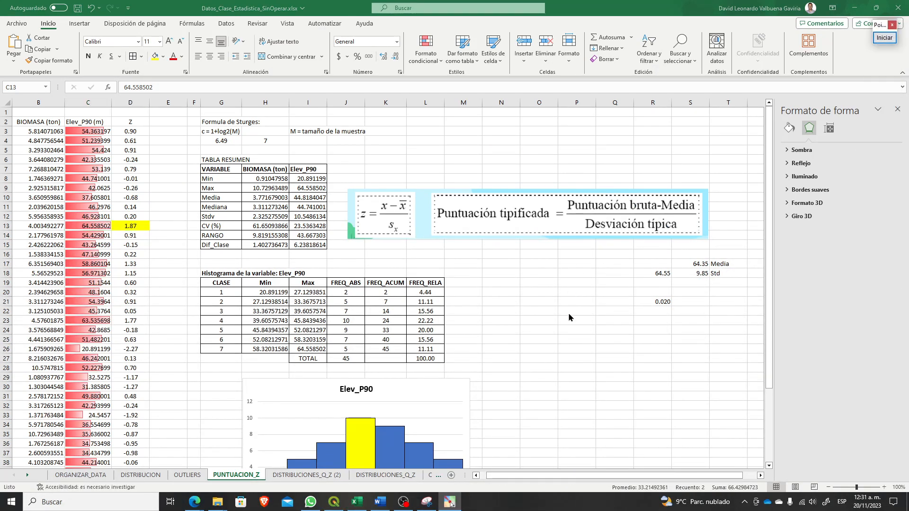
{"action": "left_click", "coordinate": [501, 368]}
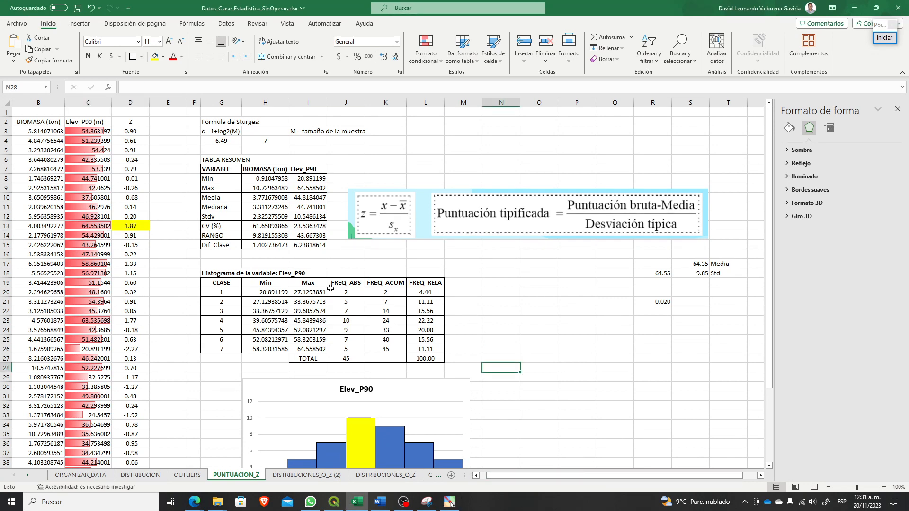
Step: Switch to the PDF presentation in the browser, review the Robustez de las Tendencias slide on page 8, and return to the workbook
{"action": "mouse_move", "coordinate": [194, 502]}
{"action": "left_click", "coordinate": [232, 455]}
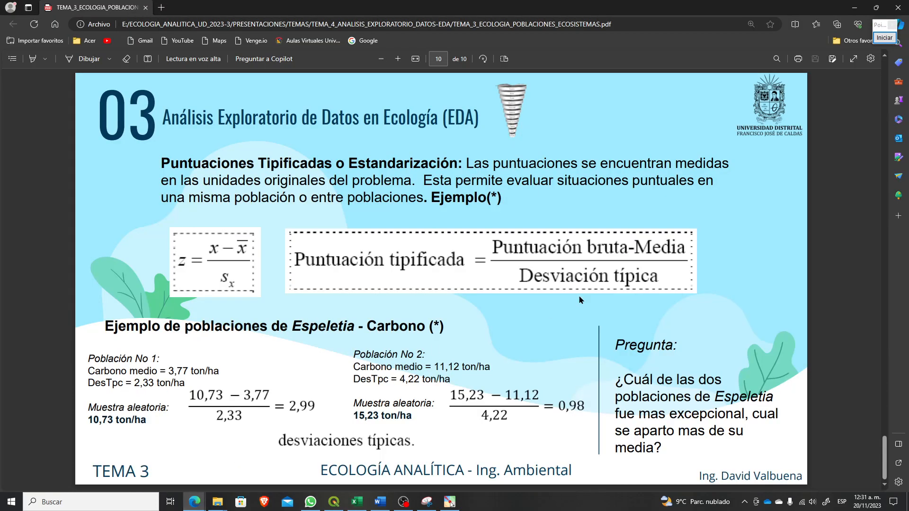
{"action": "scroll", "coordinate": [581, 300], "scroll_direction": "up", "scroll_amount": 10}
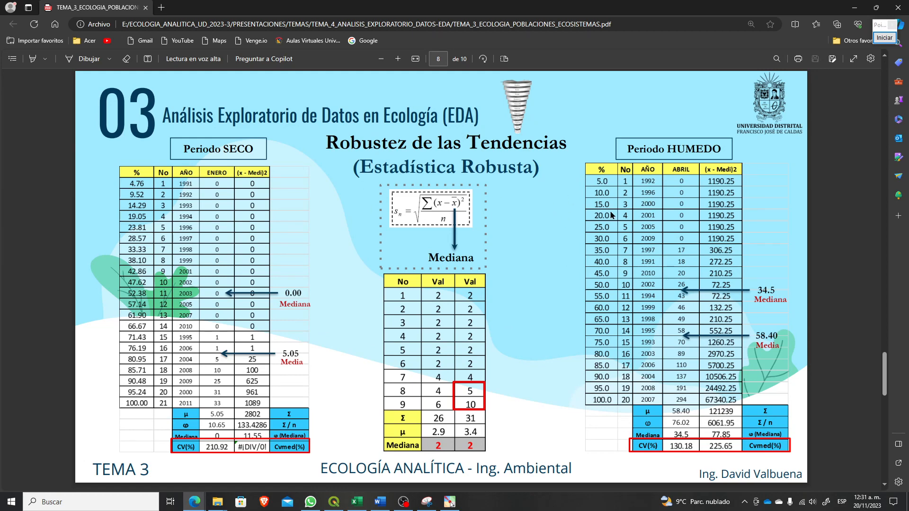
{"action": "left_click", "coordinate": [861, 8]}
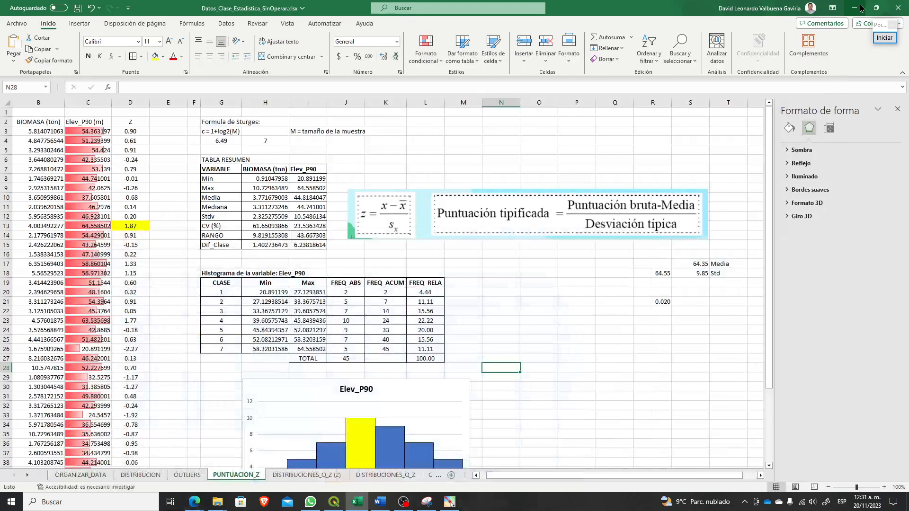
{"action": "left_click", "coordinate": [615, 358]}
{"action": "left_click", "coordinate": [582, 312]}
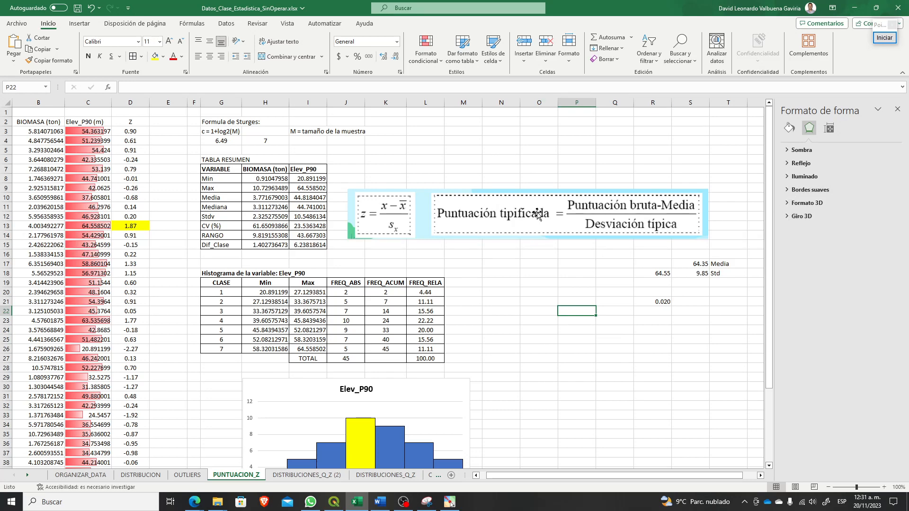
{"action": "key", "text": "Left"}
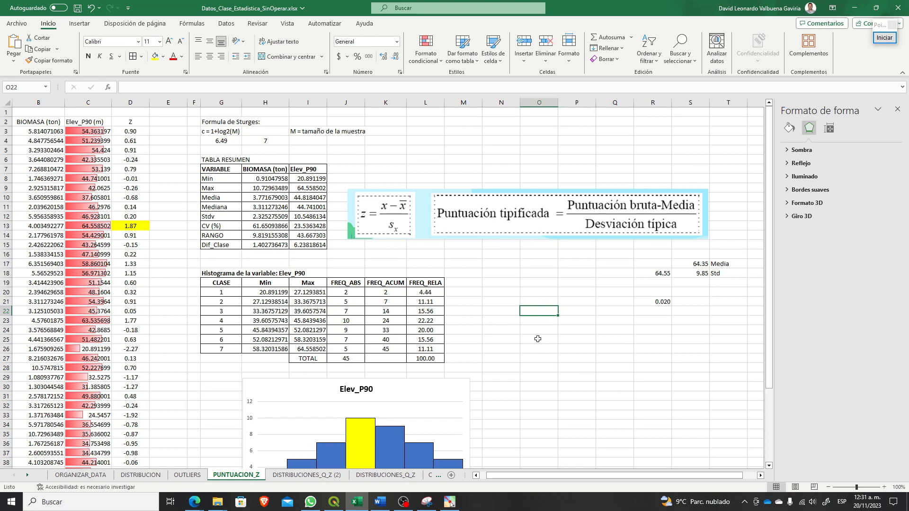
{"action": "scroll", "coordinate": [524, 335], "scroll_direction": "down", "scroll_amount": 5}
{"action": "scroll", "coordinate": [522, 334], "scroll_direction": "up", "scroll_amount": 5}
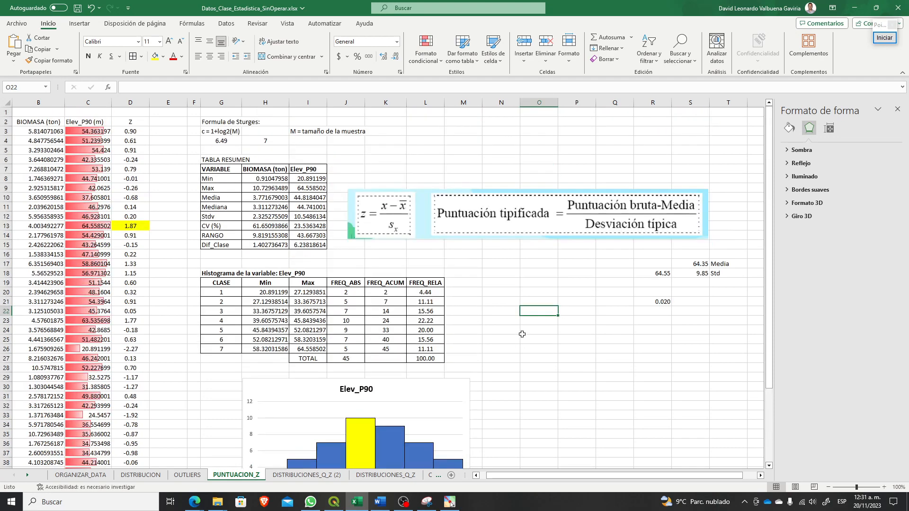
Step: Circle the x̄ in the z formula and the Media and Mediana values of Elev_P90 in red
{"action": "left_click", "coordinate": [885, 37]}
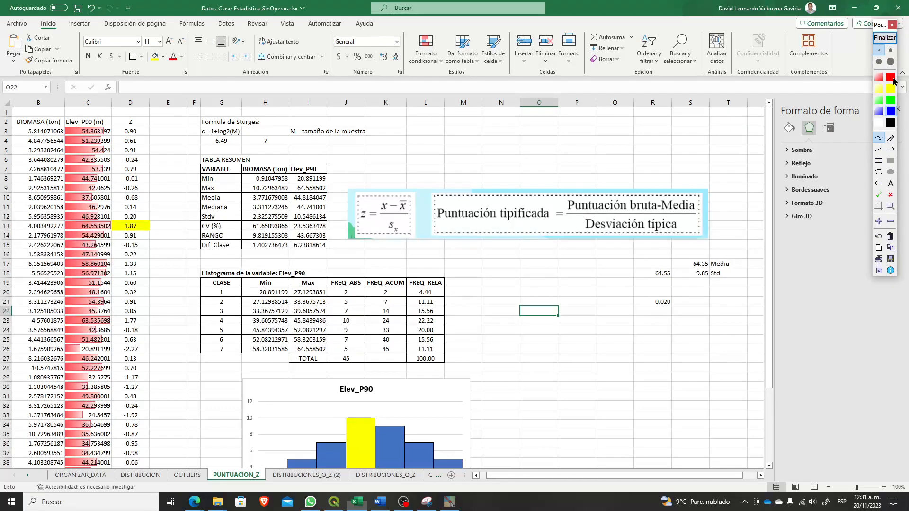
{"action": "left_click", "coordinate": [879, 172]}
{"action": "left_click_drag", "start_coordinate": [395, 194], "coordinate": [413, 217]}
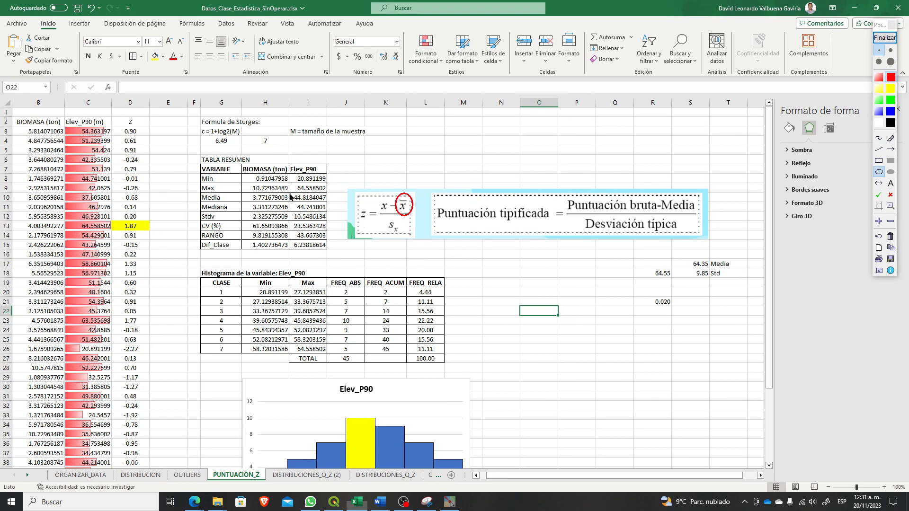
{"action": "mouse_move", "coordinate": [292, 191]}
{"action": "left_mouse_down"}
{"action": "mouse_move", "coordinate": [333, 214]}
{"action": "mouse_move", "coordinate": [294, 206]}
{"action": "mouse_move", "coordinate": [331, 217]}
{"action": "mouse_move", "coordinate": [312, 217]}
{"action": "left_mouse_up"}
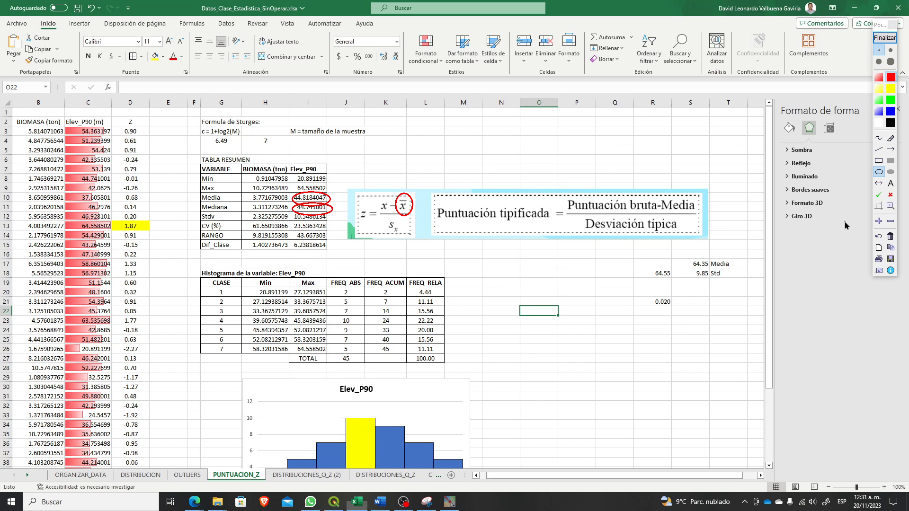
Step: Clear the red circles, redraw them around only the Elev_P90 Mediana value and the formula's x̄, and end the drawing mode
{"action": "left_click", "coordinate": [879, 236]}
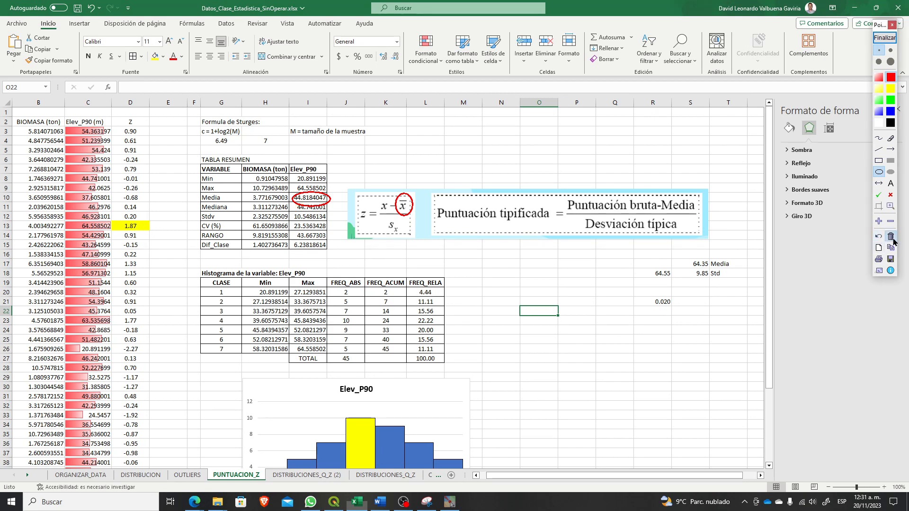
{"action": "left_click", "coordinate": [892, 239]}
{"action": "mouse_move", "coordinate": [290, 202]}
{"action": "left_mouse_down"}
{"action": "mouse_move", "coordinate": [315, 218]}
{"action": "mouse_move", "coordinate": [330, 215]}
{"action": "left_mouse_up"}
{"action": "left_click_drag", "start_coordinate": [398, 194], "coordinate": [413, 216]}
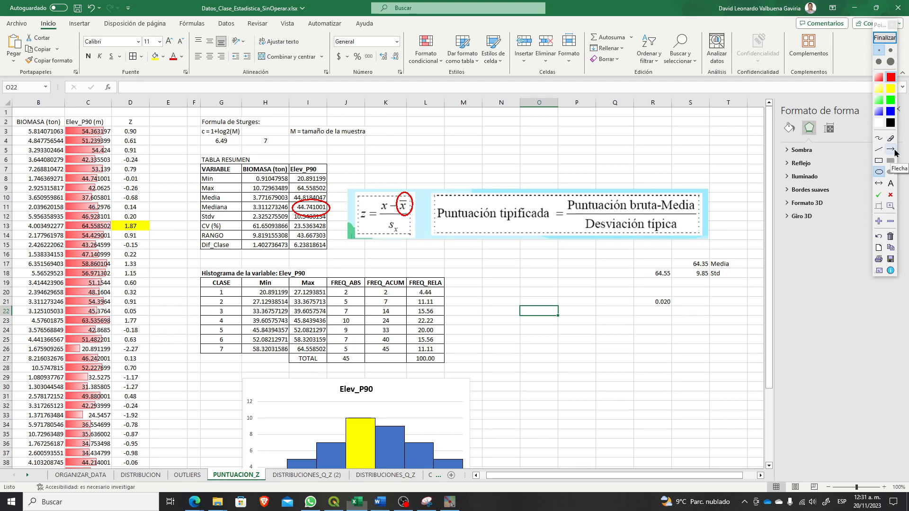
{"action": "left_click", "coordinate": [885, 37]}
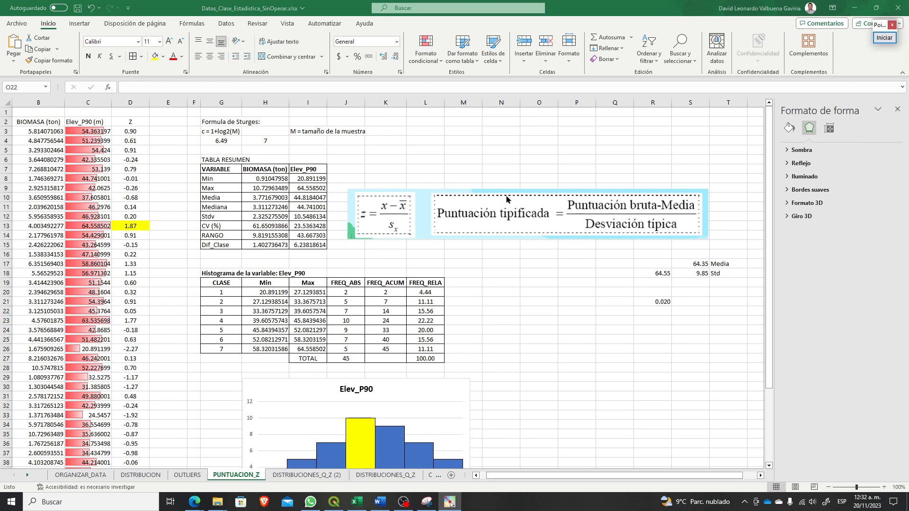
Step: Draw two red downward arrows through the Elev_P90 histogram, one within the yellow bar and one at its edge with class 5
{"action": "scroll", "coordinate": [507, 200], "scroll_direction": "down", "scroll_amount": 2}
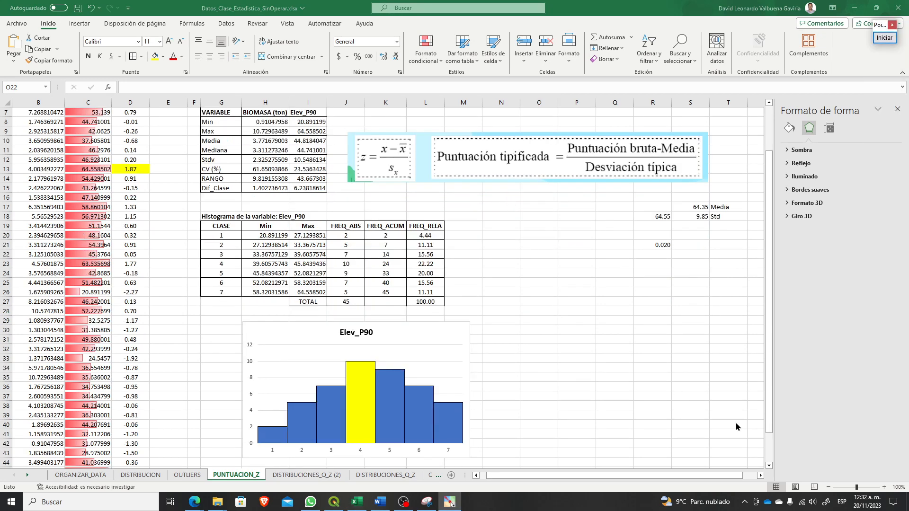
{"action": "left_click", "coordinate": [890, 38]}
{"action": "left_click", "coordinate": [891, 149]}
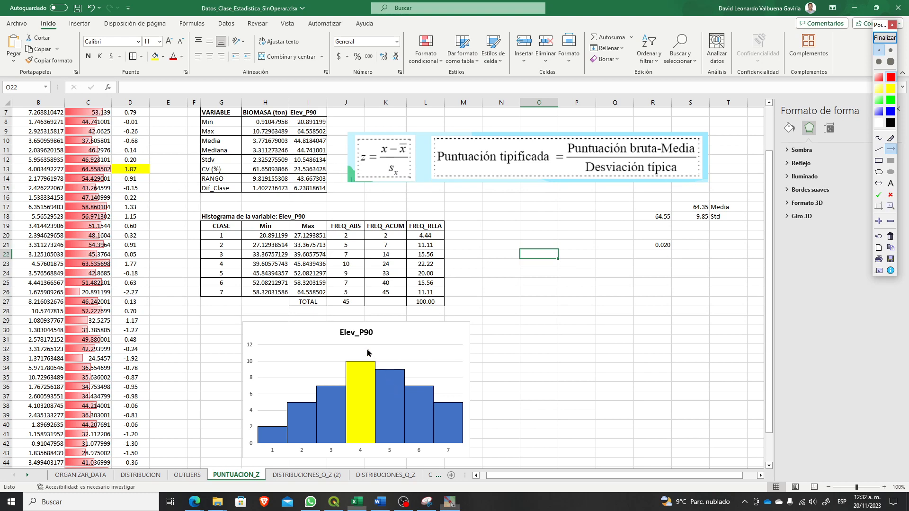
{"action": "left_click_drag", "start_coordinate": [367, 346], "coordinate": [368, 455]}
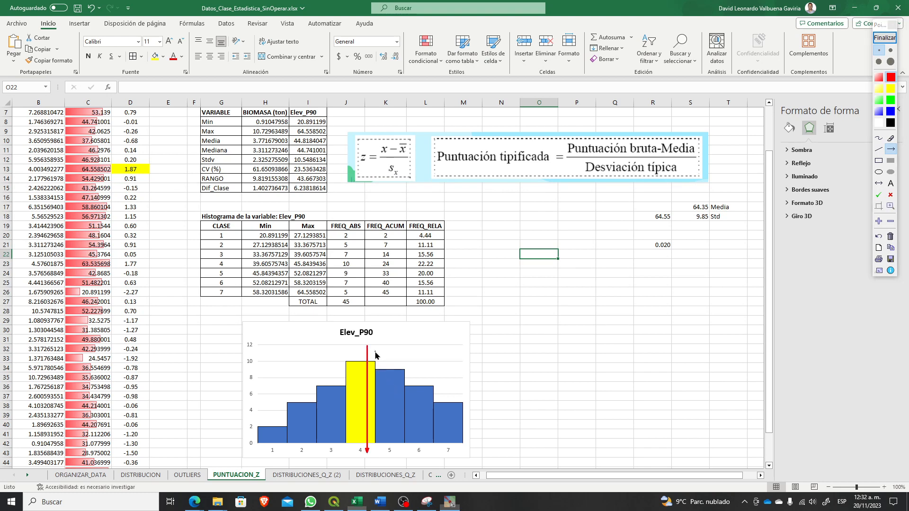
{"action": "left_click_drag", "start_coordinate": [376, 345], "coordinate": [377, 454]}
Step: Circle the Elev_P90 Mediana value and the x̄ of the z formula beside the histogram arrows, and end the drawing mode
{"action": "left_click", "coordinate": [879, 171]}
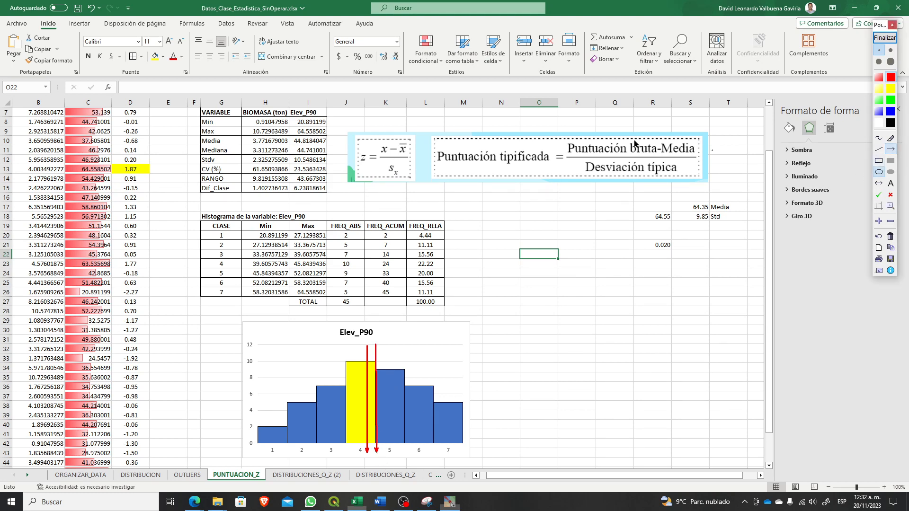
{"action": "left_click_drag", "start_coordinate": [292, 146], "coordinate": [331, 157]}
{"action": "left_click_drag", "start_coordinate": [398, 137], "coordinate": [410, 160]}
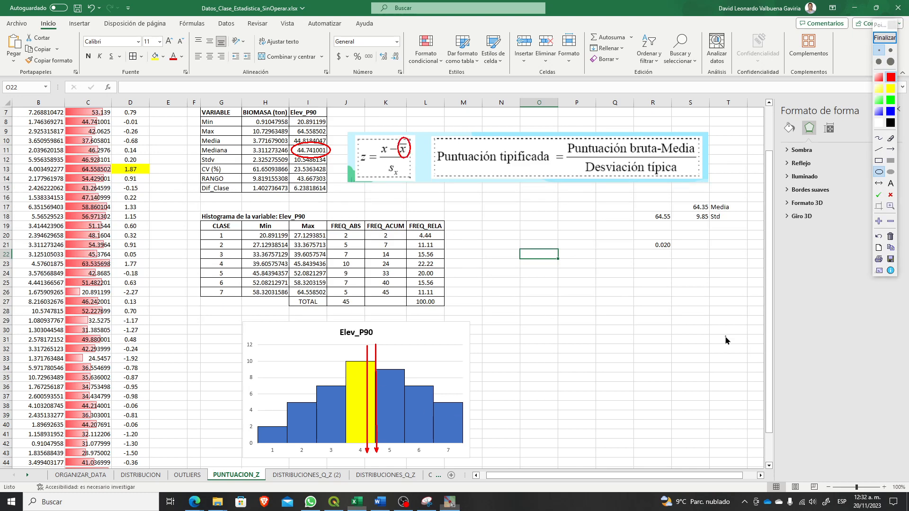
{"action": "left_click", "coordinate": [894, 42]}
{"action": "scroll", "coordinate": [601, 309], "scroll_direction": "up", "scroll_amount": 2}
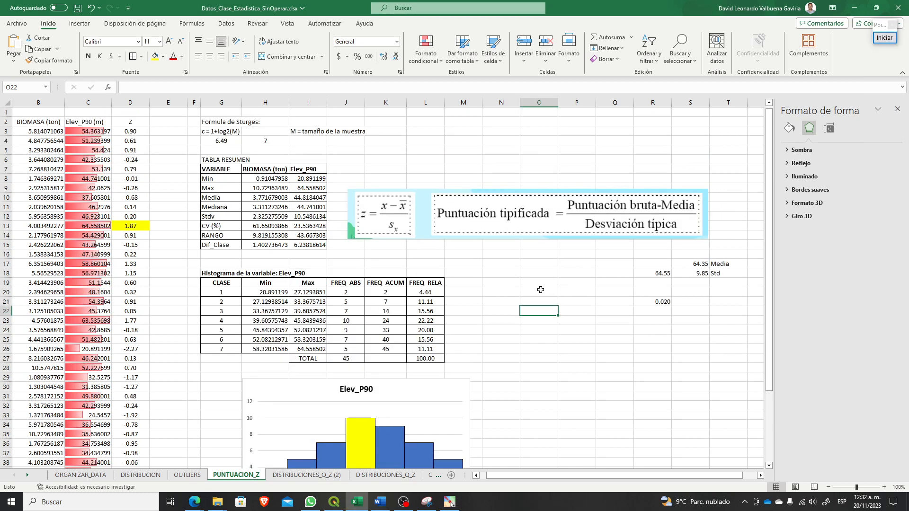
Step: Enter the column heading Z_Robusta in cell E2
{"action": "left_click", "coordinate": [171, 122]}
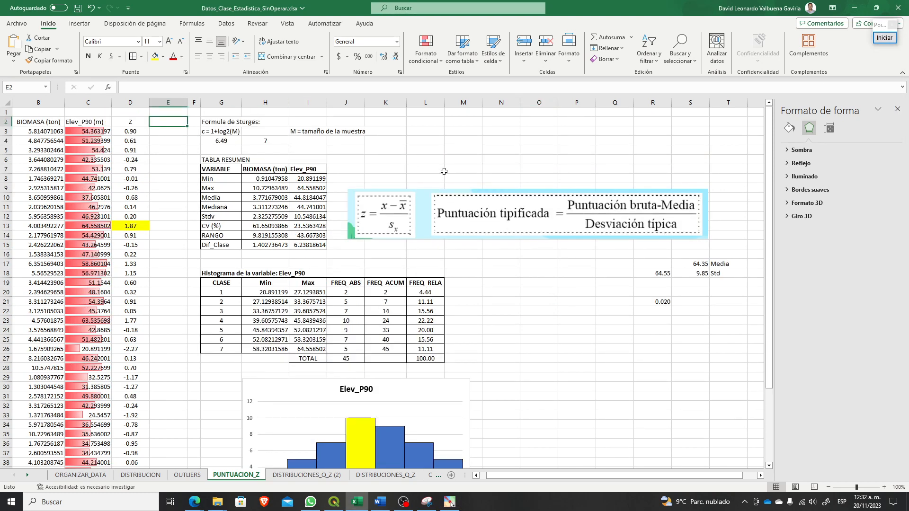
{"action": "type", "text": "Z_Ro"}
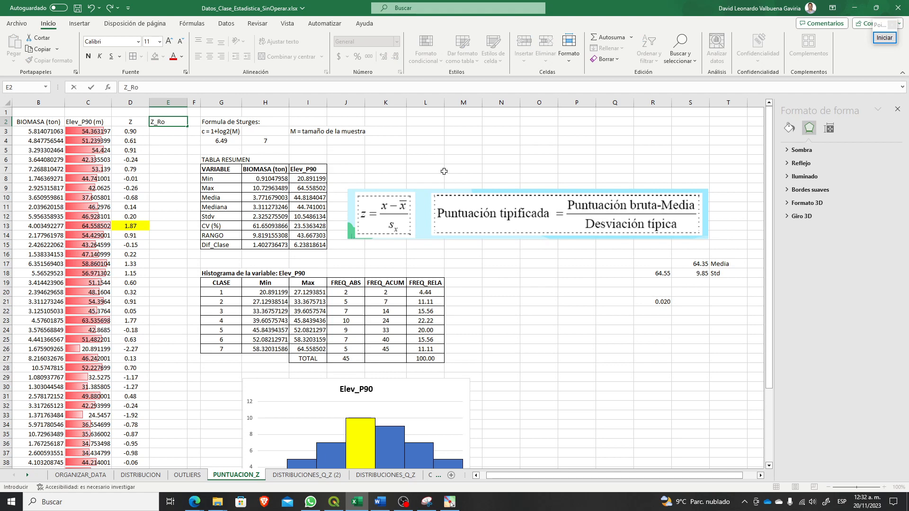
{"action": "type", "text": "busta"}
{"action": "key", "text": "Return"}
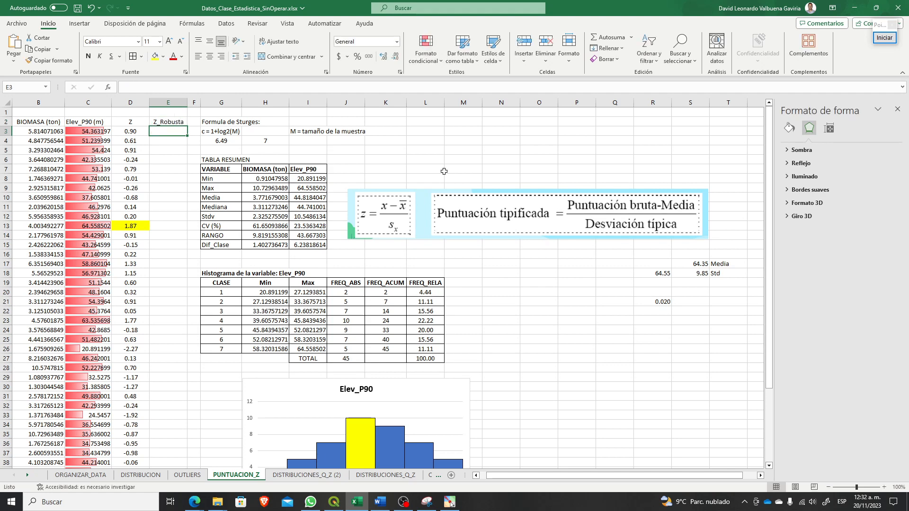
Step: Copy the Z formula from cell D3 into cell E3 under Z_Robusta
{"action": "key", "text": "Left"}
{"action": "key", "text": "ctrl+c"}
{"action": "key", "text": "Right"}
{"action": "key", "text": "ctrl+v"}
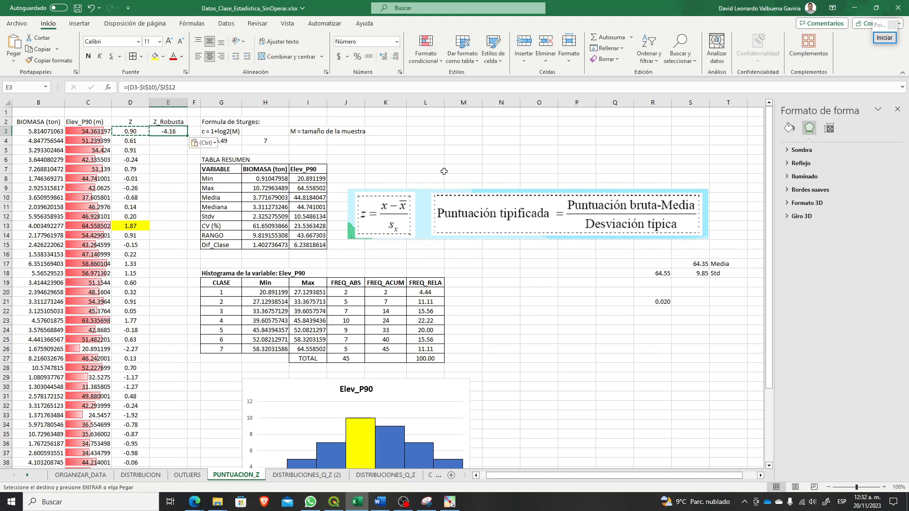
{"action": "key", "text": "Escape"}
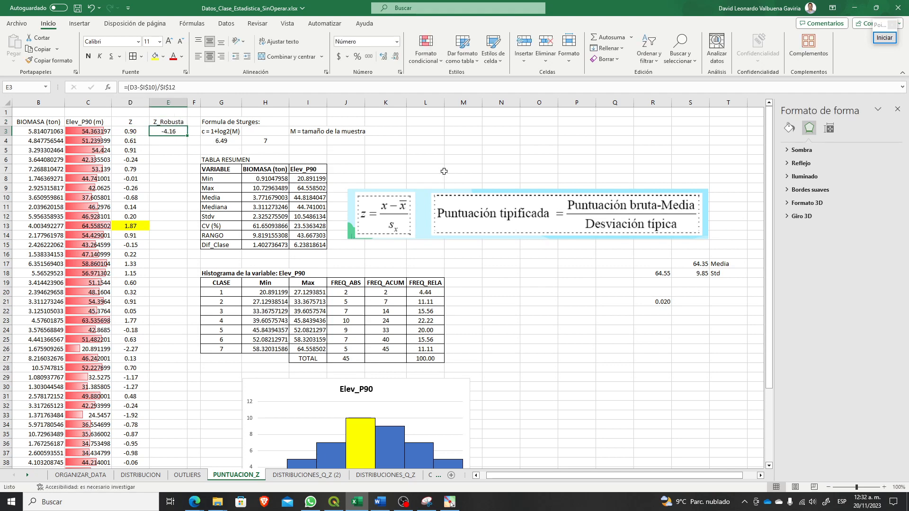
Step: Change the E3 formula to use C3 and the Elev_P90 Mediana, giving =(C3-$I$11)/$I$12
{"action": "double_click", "coordinate": [166, 131]}
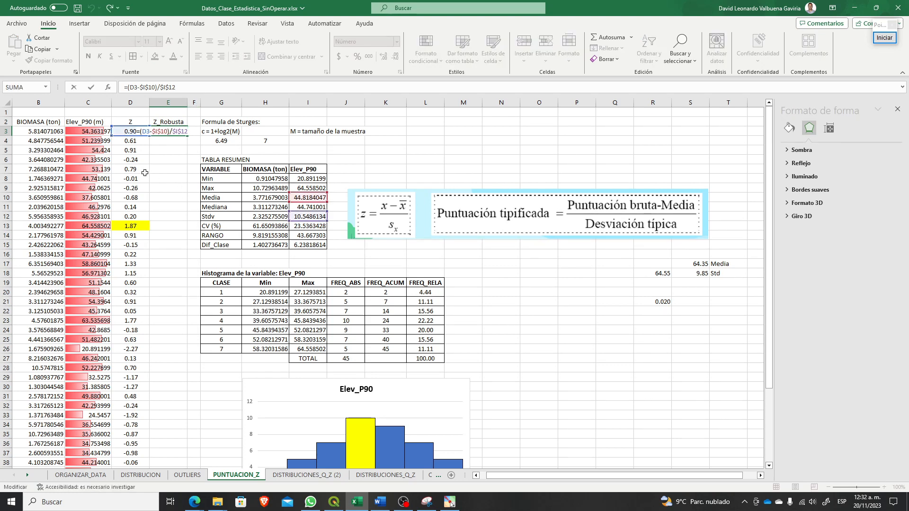
{"action": "left_click_drag", "start_coordinate": [118, 137], "coordinate": [98, 138]}
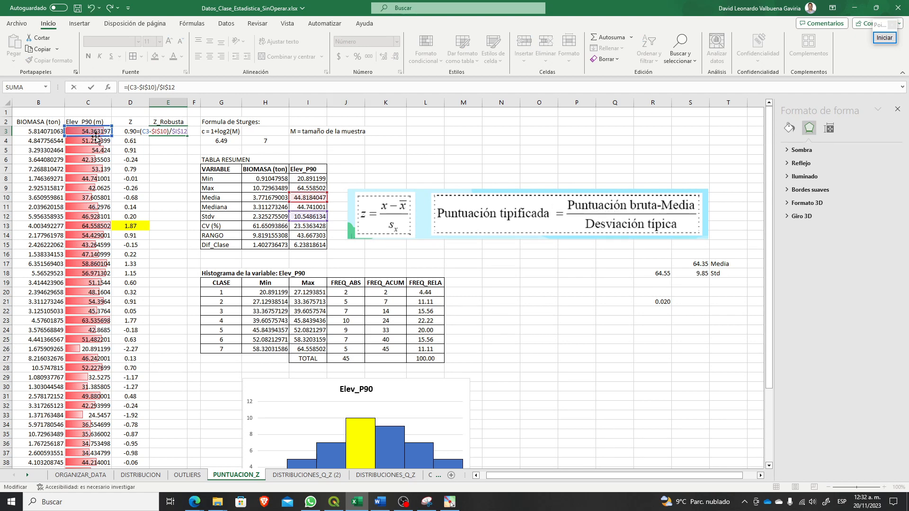
{"action": "left_click", "coordinate": [306, 207]}
{"action": "double_click", "coordinate": [175, 131]}
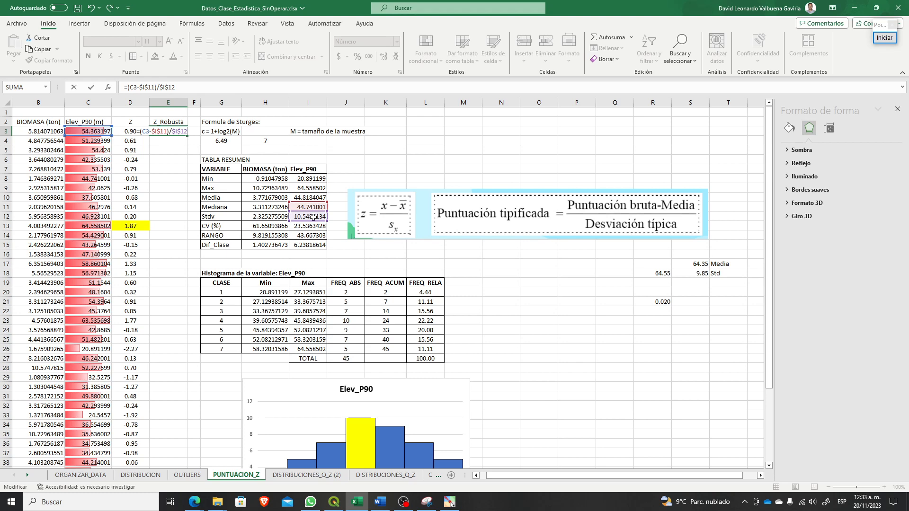
{"action": "key", "text": "Return"}
{"action": "key", "text": "Down"}
{"action": "key", "text": "Down"}
{"action": "key", "text": "Down"}
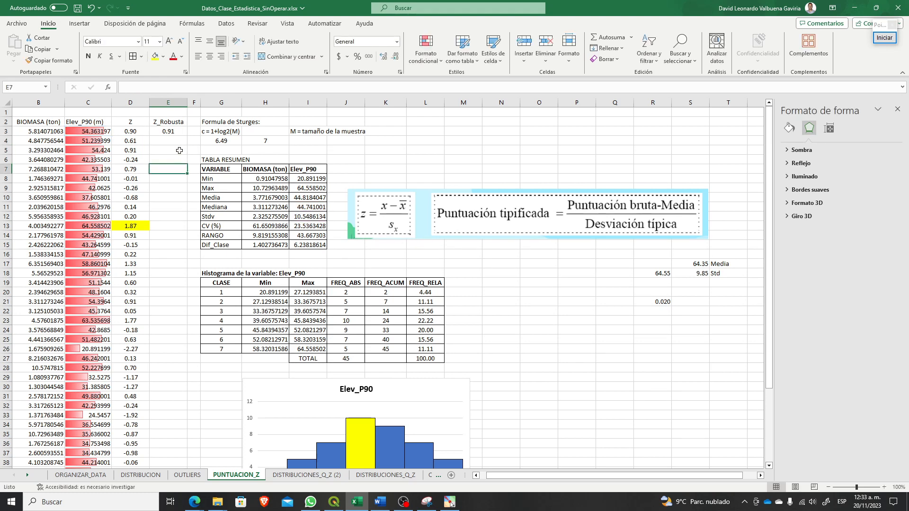
Step: Fill the Z_Robusta formula from E3 down to the last data row
{"action": "left_click", "coordinate": [168, 132]}
{"action": "double_click", "coordinate": [188, 138]}
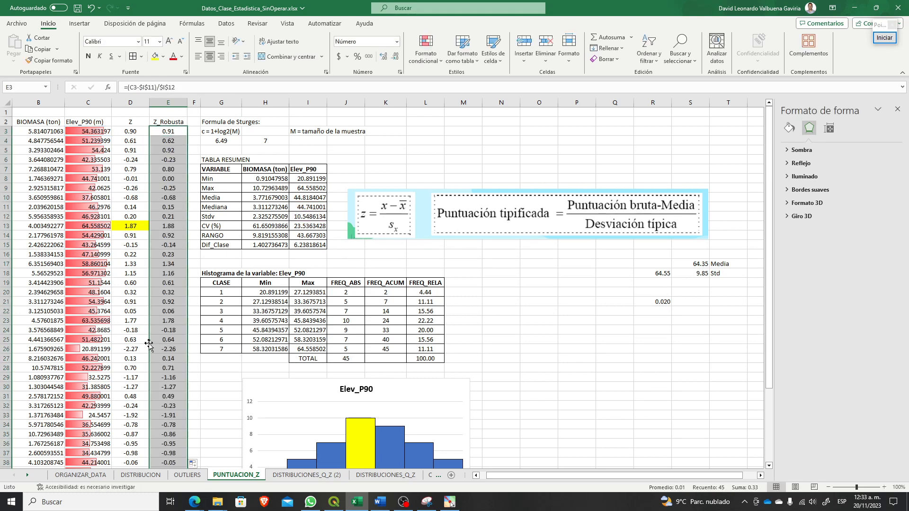
{"action": "left_click", "coordinate": [180, 148]}
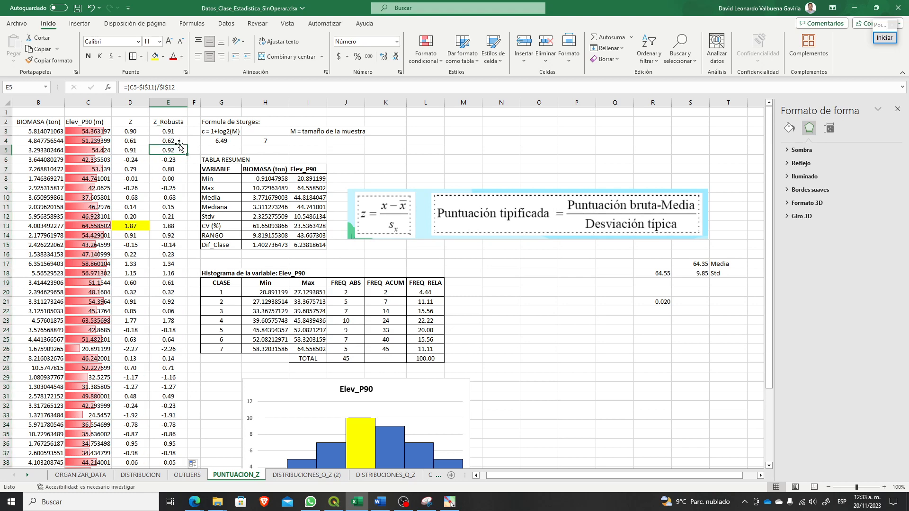
Step: Compare the Z and Z_Robusta values and their formulas over the first data rows
{"action": "left_click", "coordinate": [171, 134]}
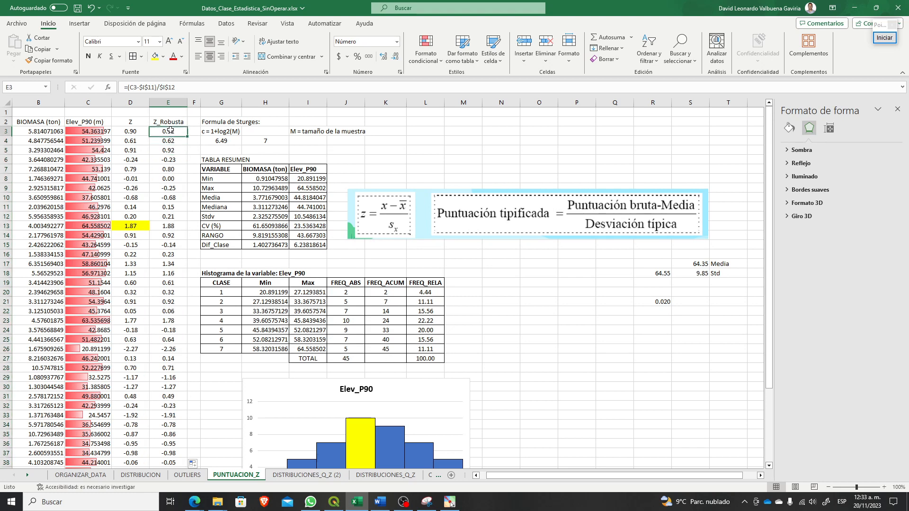
{"action": "left_click", "coordinate": [135, 133]}
{"action": "left_click", "coordinate": [143, 148]}
{"action": "left_click", "coordinate": [152, 141]}
{"action": "left_click", "coordinate": [132, 161]}
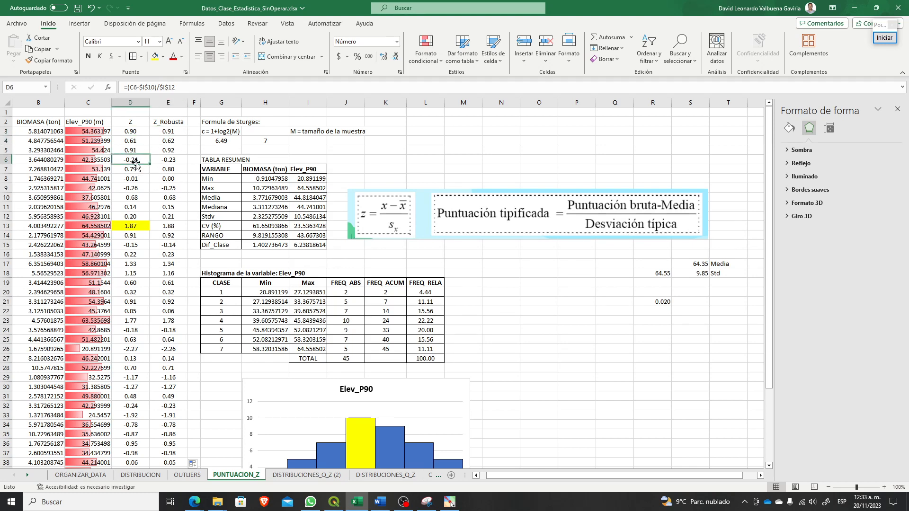
{"action": "left_click", "coordinate": [168, 164]}
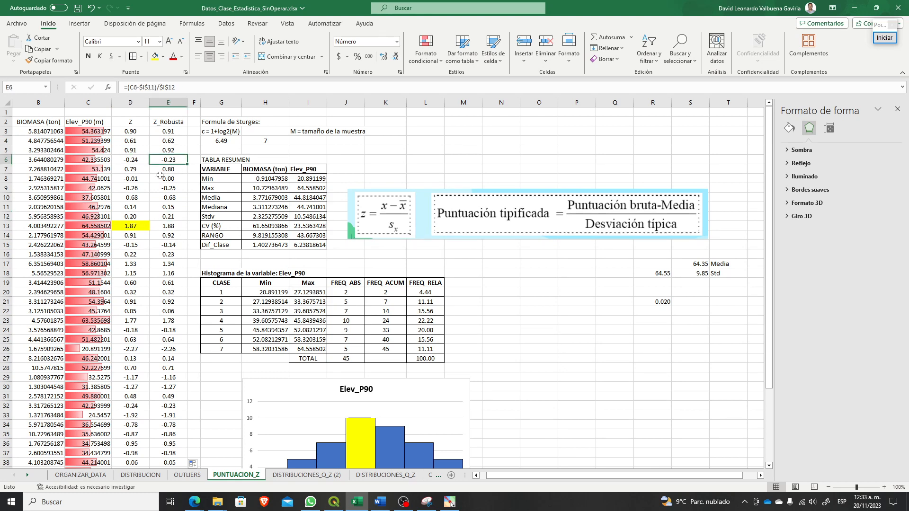
{"action": "key", "text": "Up"}
{"action": "key", "text": "Up"}
{"action": "key", "text": "Up"}
{"action": "key", "text": "Left"}
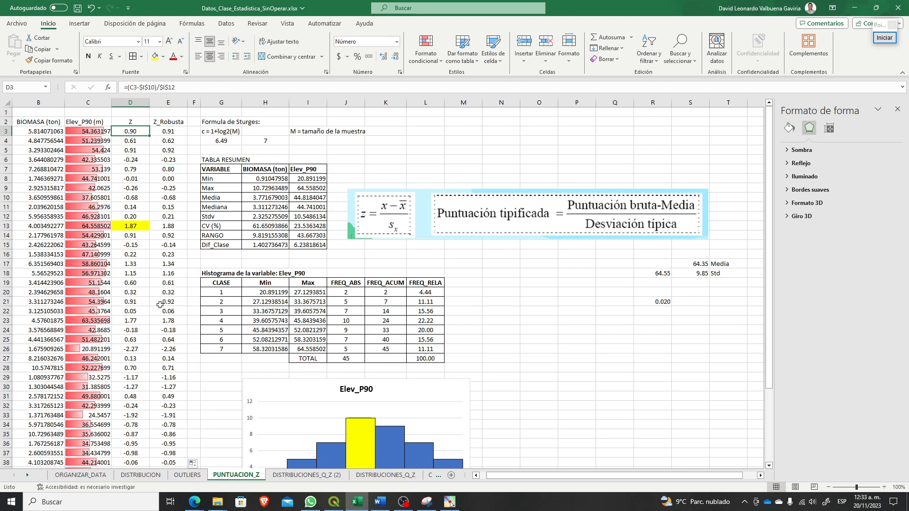
Step: Examine the Elev_P90 histogram together with the summary table and the z formula
{"action": "scroll", "coordinate": [160, 305], "scroll_direction": "down", "scroll_amount": 4}
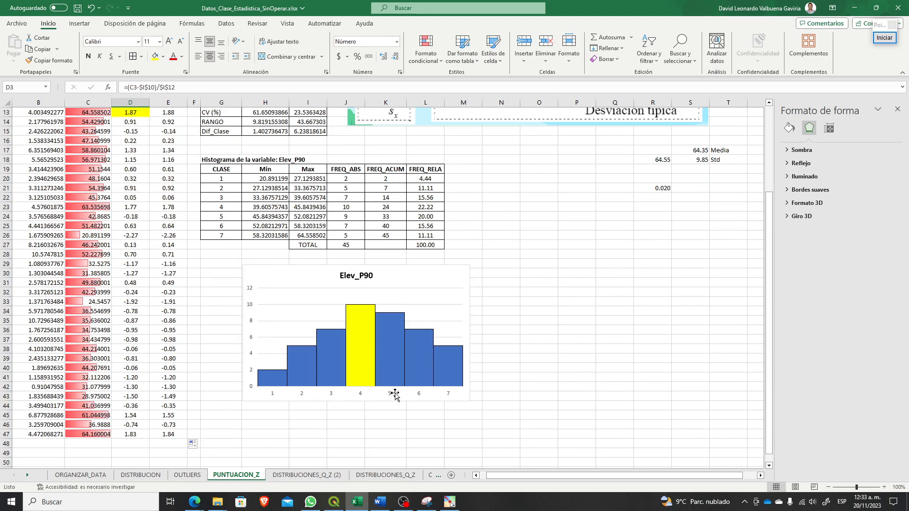
{"action": "scroll", "coordinate": [396, 396], "scroll_direction": "up", "scroll_amount": 4}
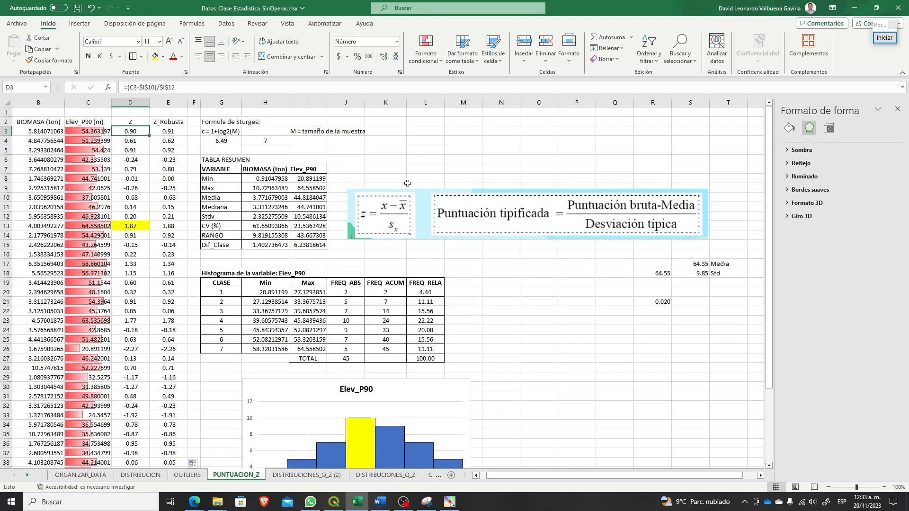
{"action": "left_click", "coordinate": [489, 329]}
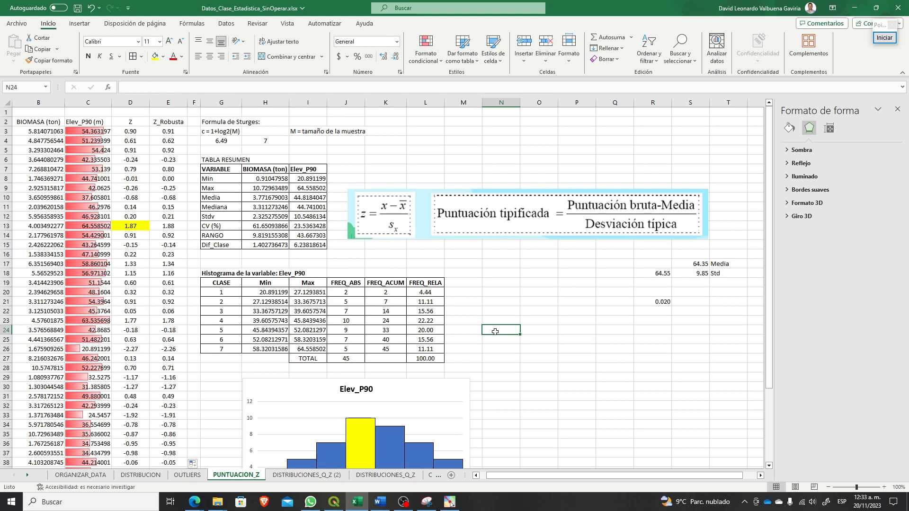
{"action": "scroll", "coordinate": [495, 332], "scroll_direction": "down", "scroll_amount": 2}
{"action": "scroll", "coordinate": [497, 328], "scroll_direction": "up", "scroll_amount": 2}
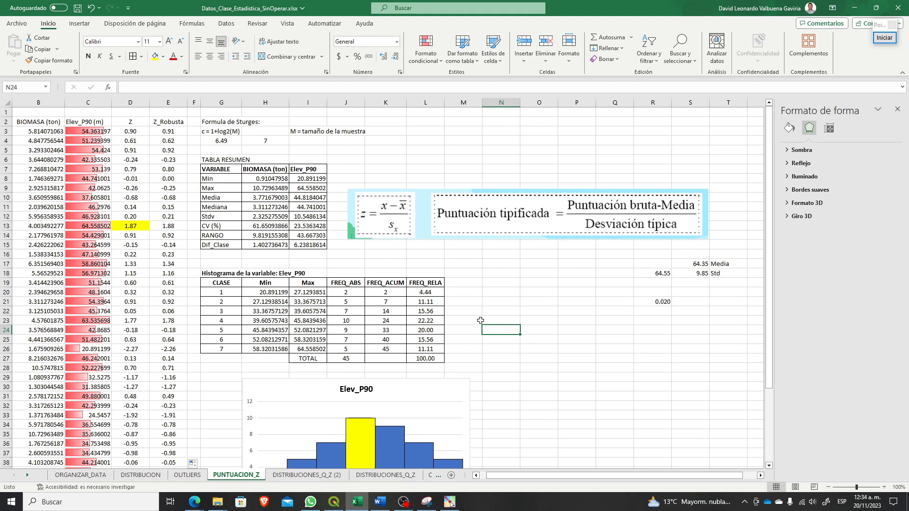
{"action": "scroll", "coordinate": [480, 321], "scroll_direction": "down", "scroll_amount": 3}
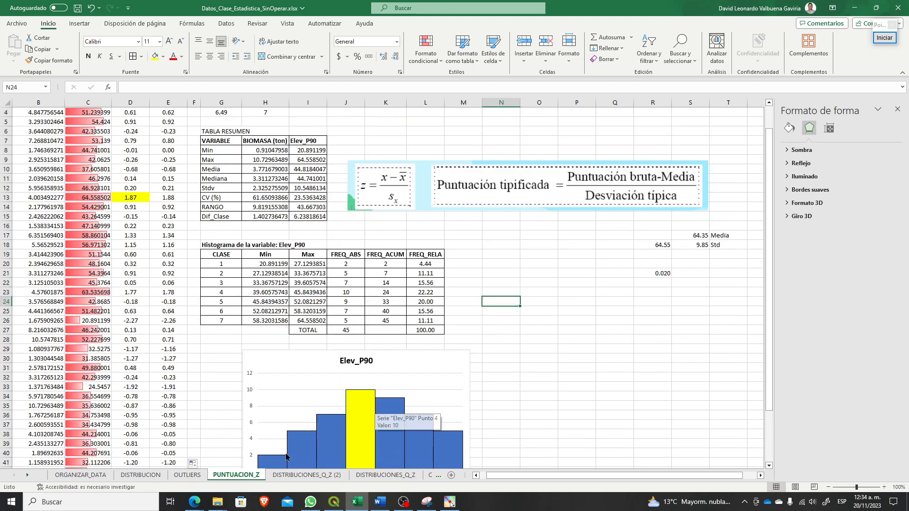
{"action": "scroll", "coordinate": [467, 409], "scroll_direction": "up", "scroll_amount": 1}
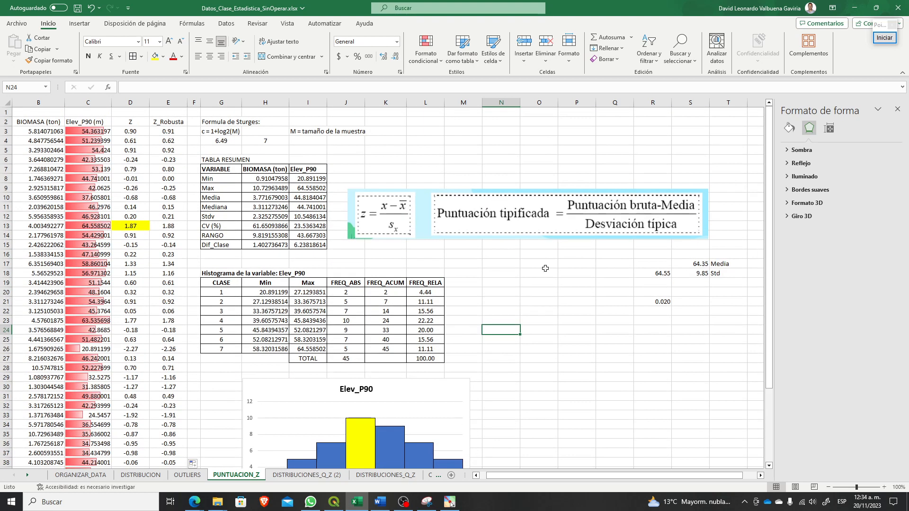
{"action": "left_click", "coordinate": [550, 283]}
{"action": "scroll", "coordinate": [467, 375], "scroll_direction": "down", "scroll_amount": 3}
{"action": "scroll", "coordinate": [476, 326], "scroll_direction": "up", "scroll_amount": 3}
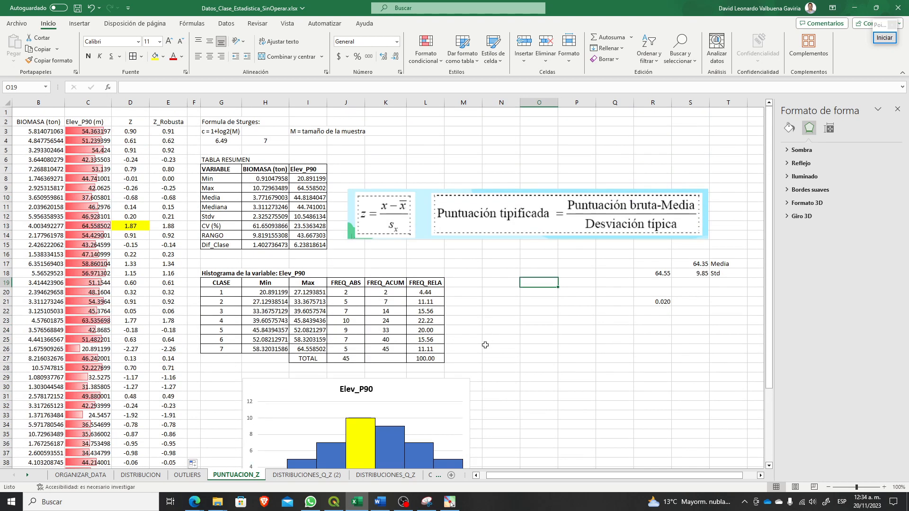
{"action": "left_click", "coordinate": [505, 279]}
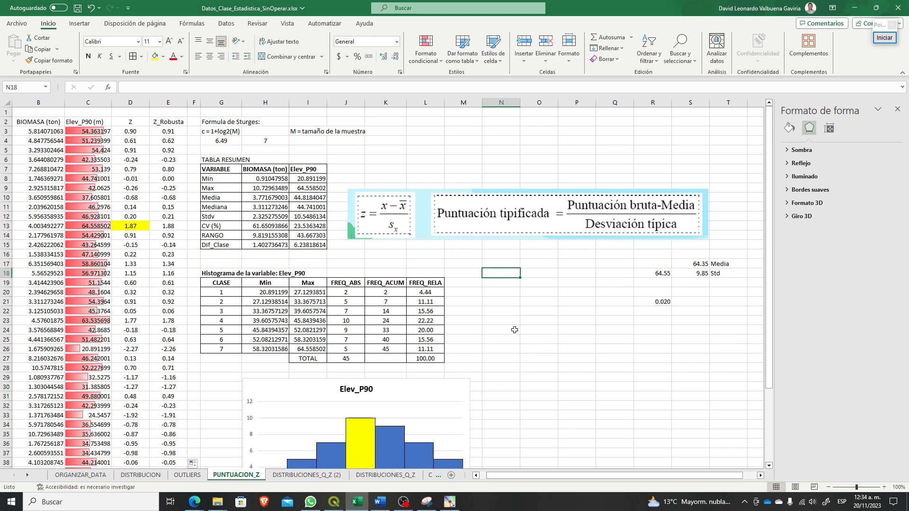
Step: Switch to the TEMA_3 PDF presentation in Edge and go to page 10 on Puntuaciones Tipificadas
{"action": "left_click", "coordinate": [334, 502]}
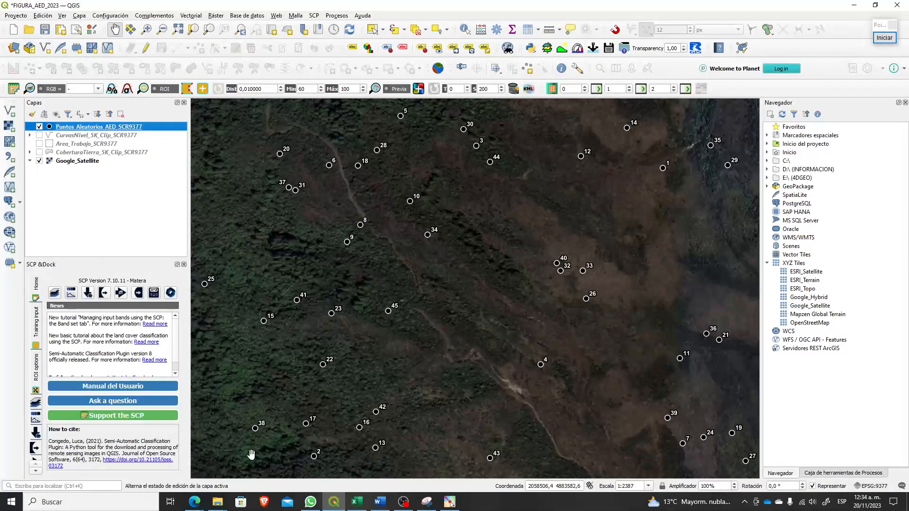
{"action": "left_click", "coordinate": [216, 476]}
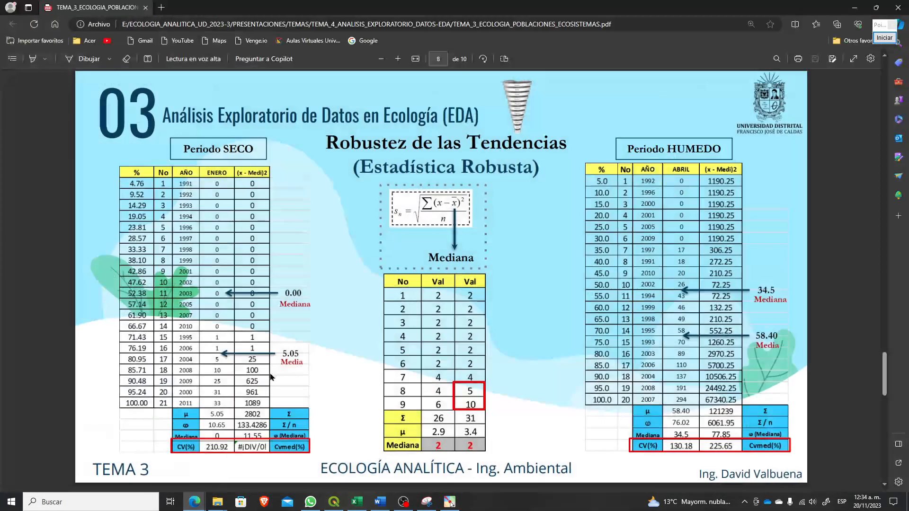
{"action": "scroll", "coordinate": [271, 377], "scroll_direction": "down", "scroll_amount": 15}
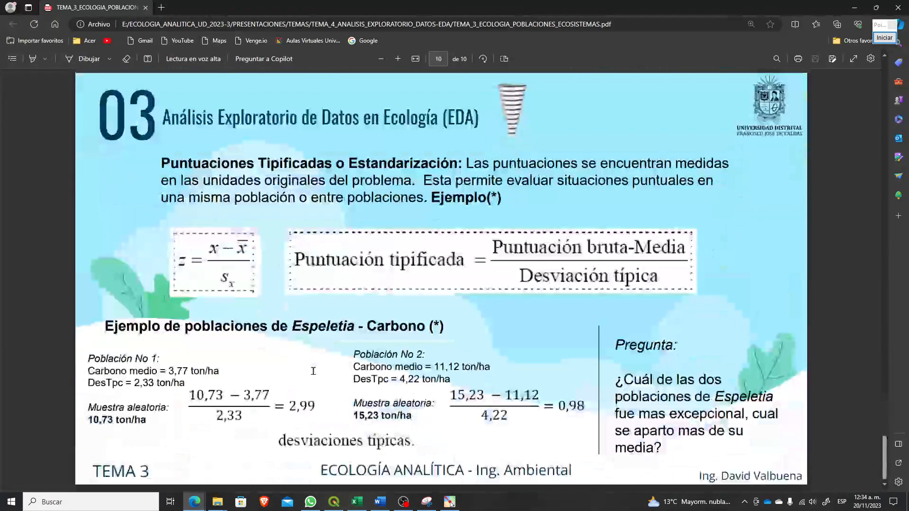